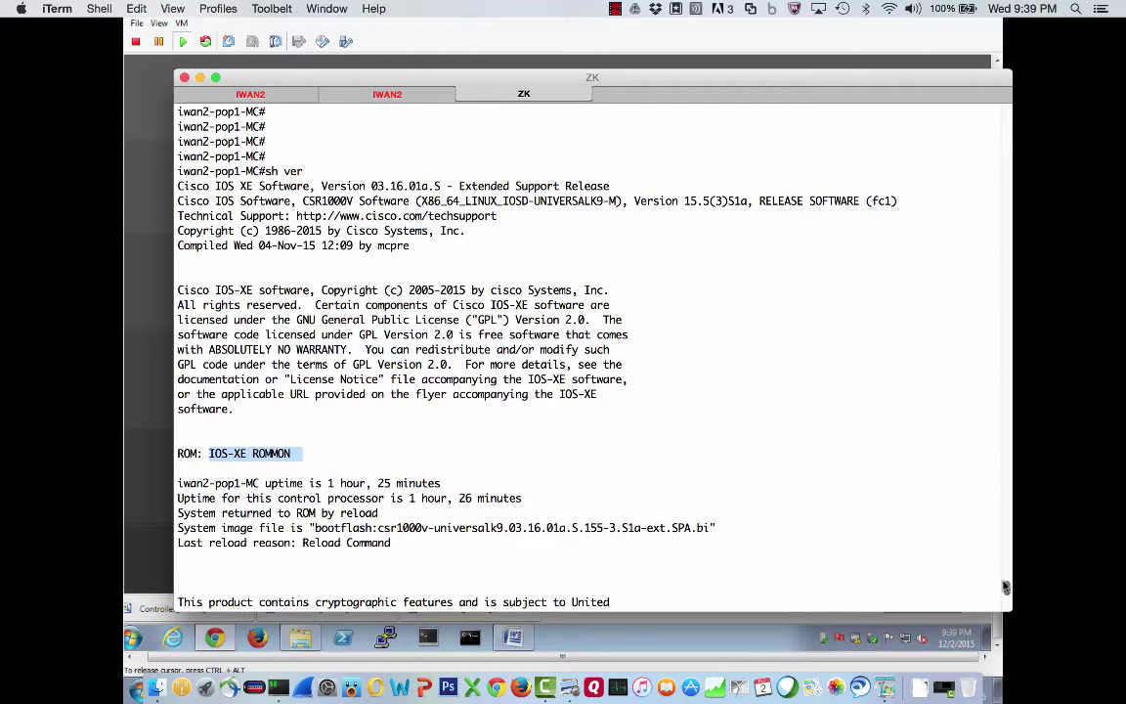
# Highlight version 03.16.01a.S, wake the inet console, then show the MC router's remaining version output
pyautogui.moveTo(372, 186); pyautogui.dragTo(430, 185)
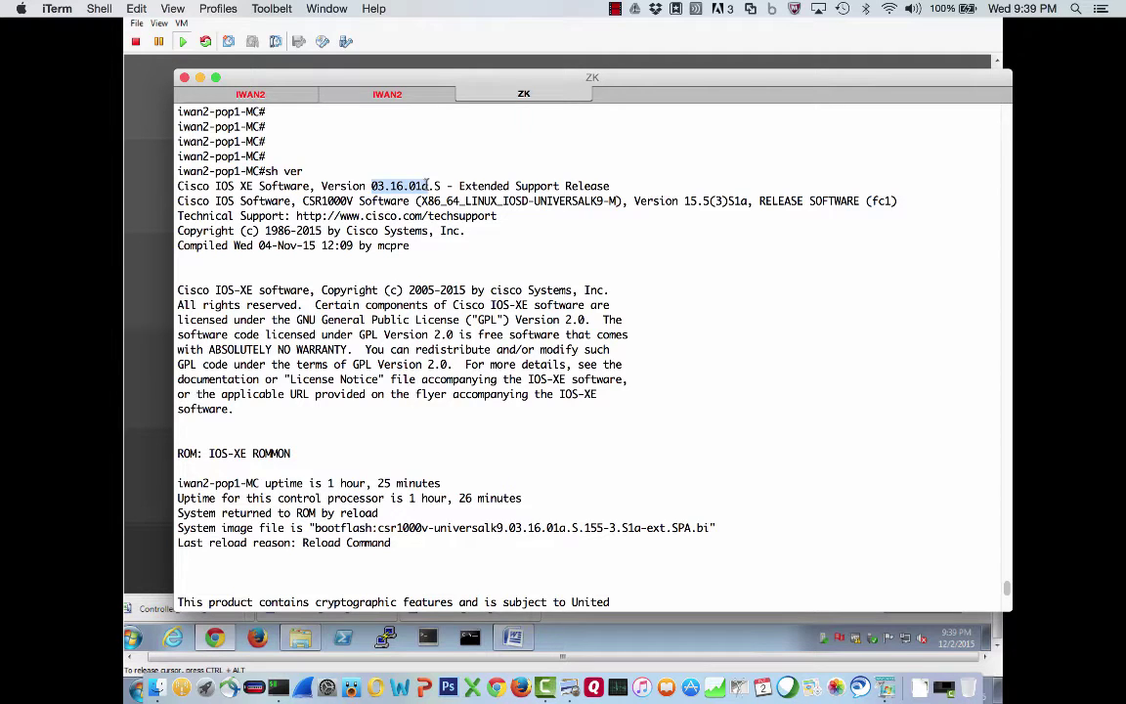
pyautogui.moveTo(430, 185); pyautogui.dragTo(442, 186)
pyautogui.click(384, 95)
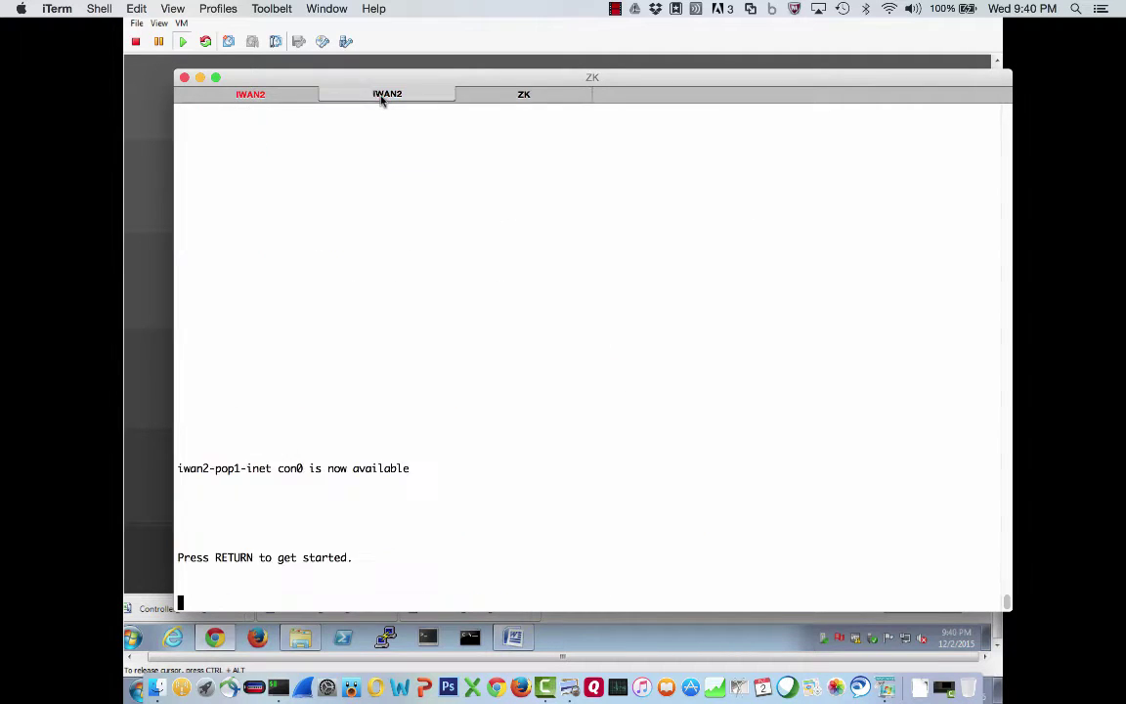
pyautogui.press('Return')
pyautogui.click(524, 94)
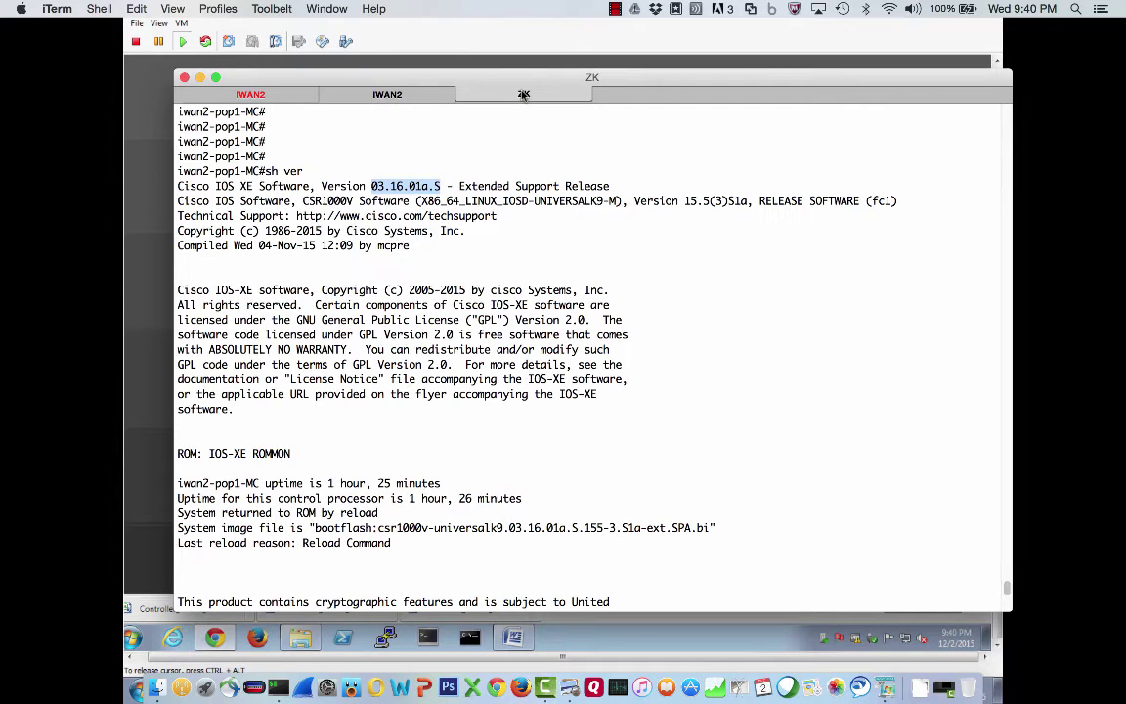
pyautogui.press('Return')
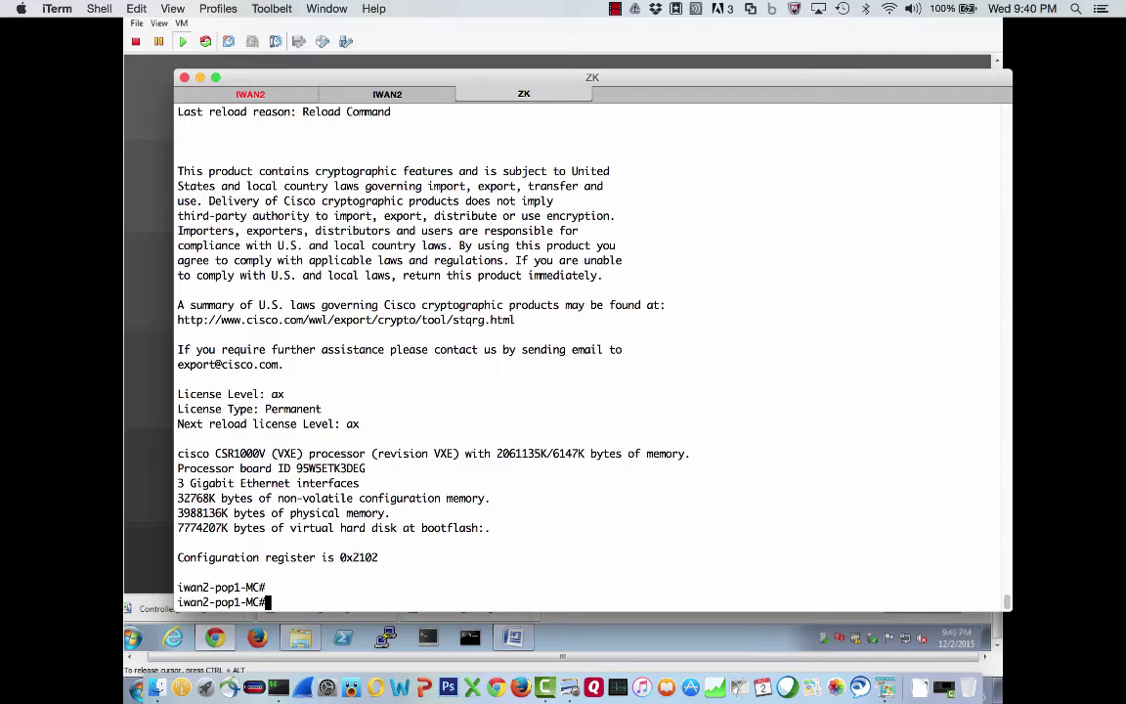
# Run 'sh ip int brief' on the MC router and point out GigabitEthernet1, 2 and 3
pyautogui.write('sh ip int brief')
pyautogui.press('Return')
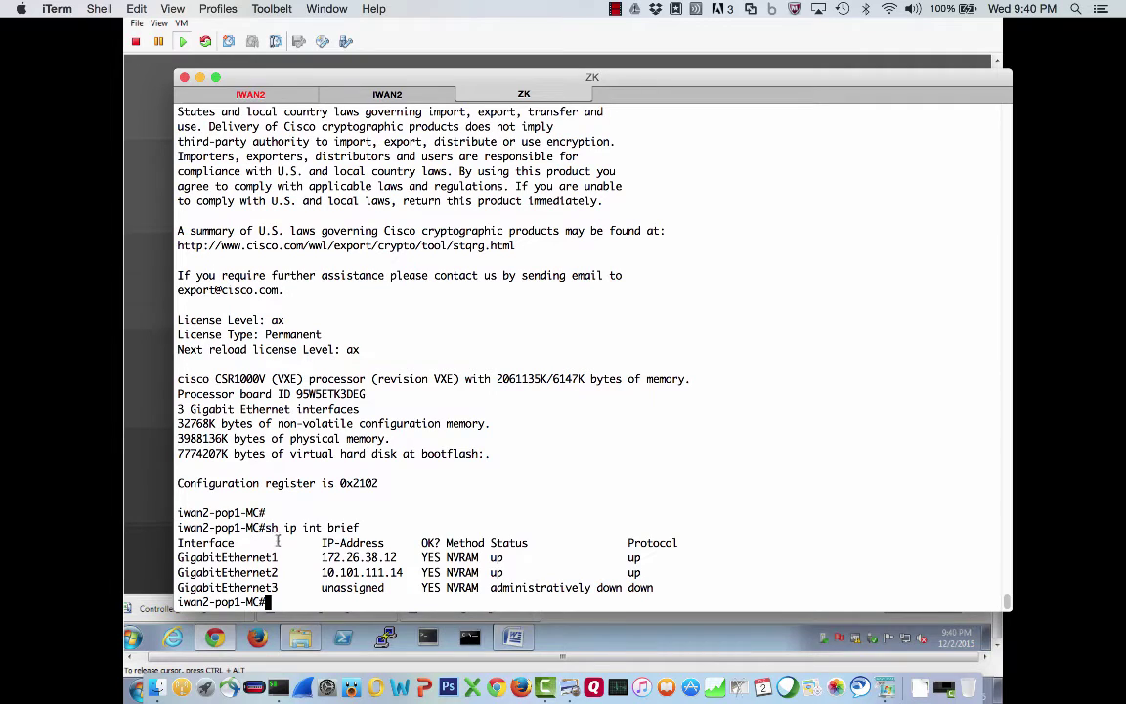
pyautogui.moveTo(284, 558); pyautogui.dragTo(176, 558)
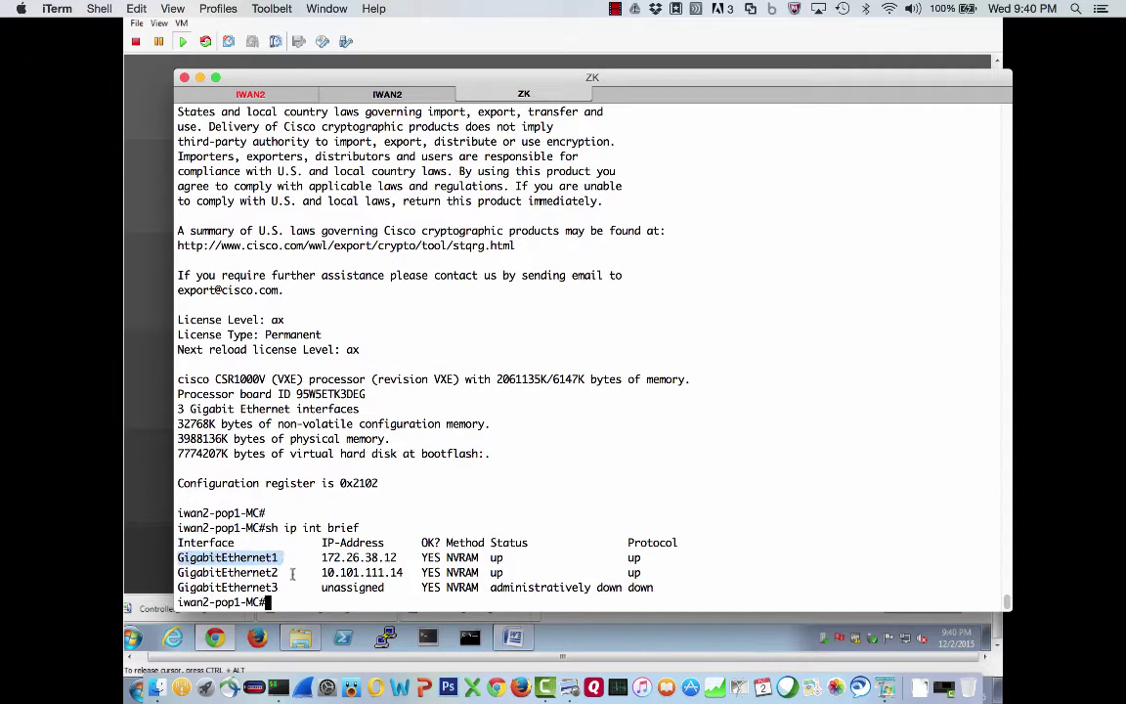
pyautogui.moveTo(285, 572); pyautogui.dragTo(169, 571)
pyautogui.moveTo(282, 587); pyautogui.dragTo(176, 586)
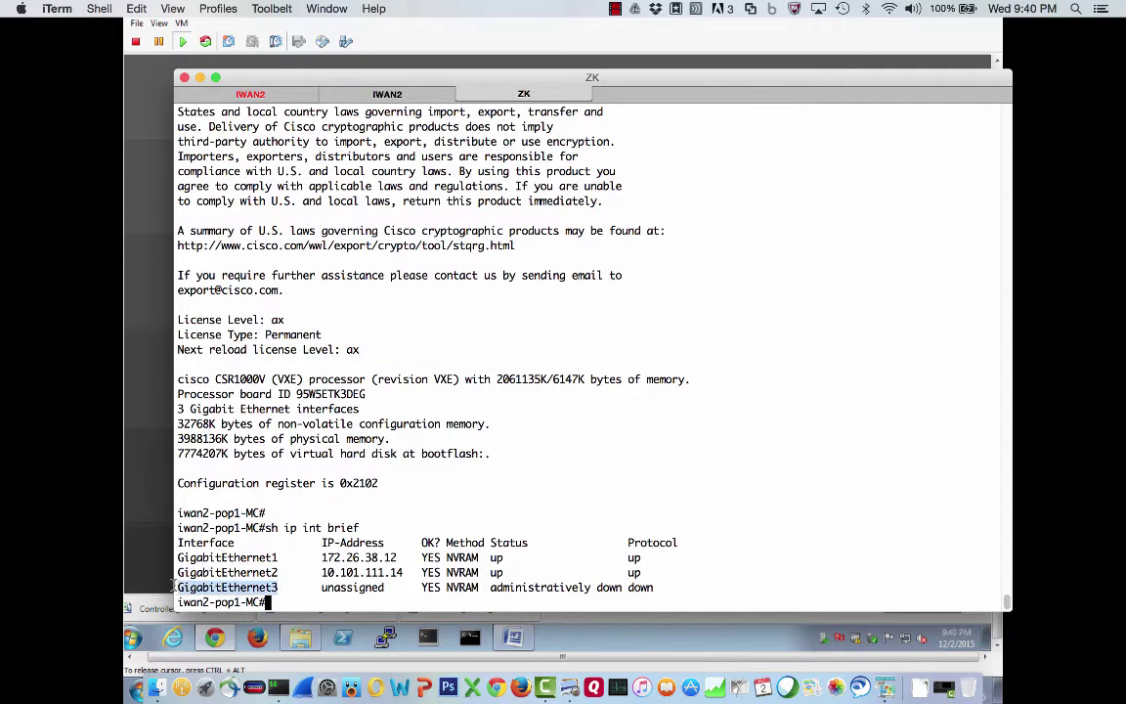
pyautogui.click(287, 579)
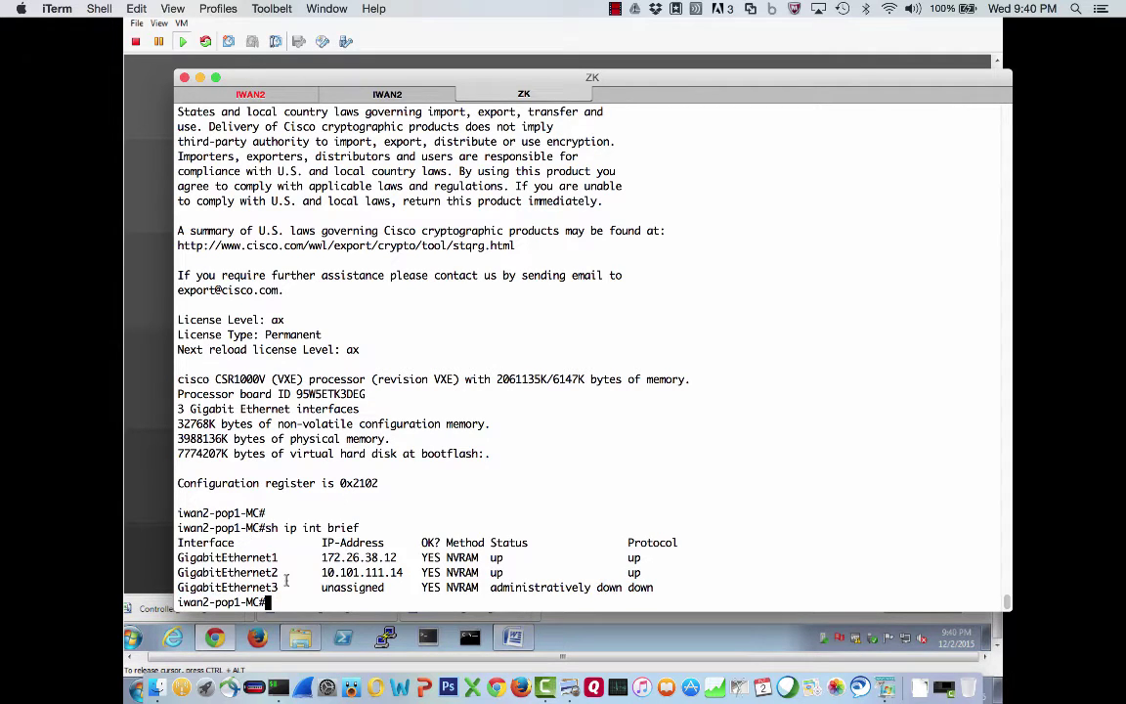
# Mark address 172.26.38.12 and show GigabitEthernet1's running config with VRF Mgmt-intf
pyautogui.moveTo(320, 556); pyautogui.dragTo(396, 557)
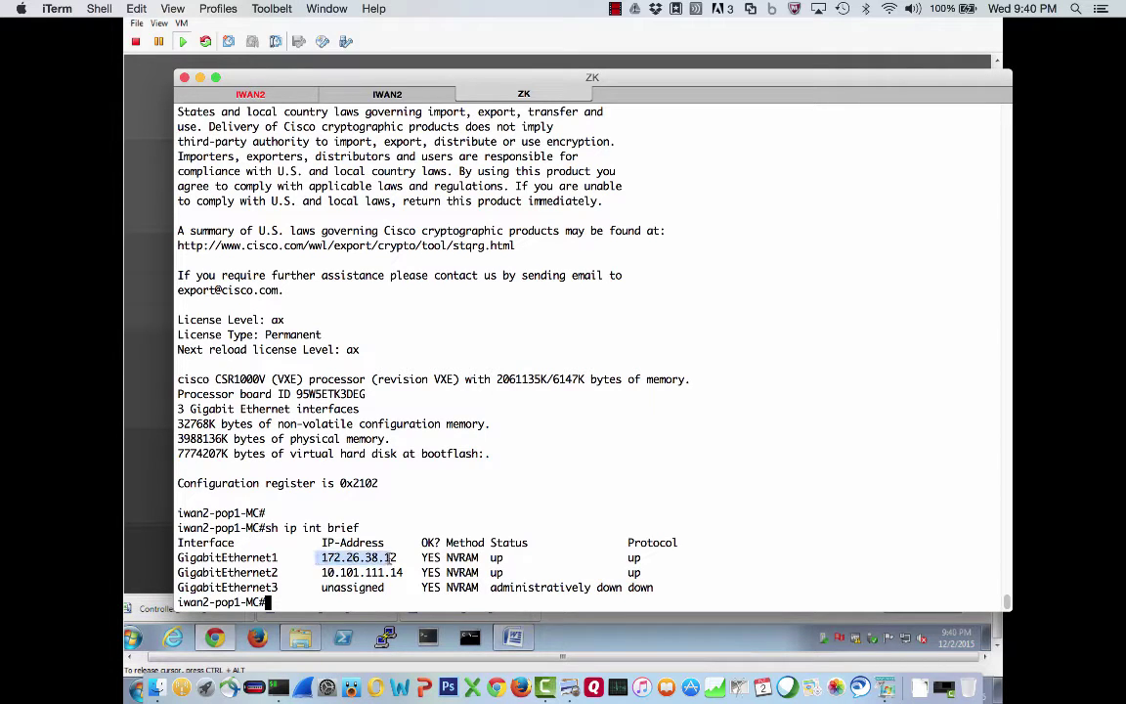
pyautogui.write('sh run int gig1')
pyautogui.press('Return')
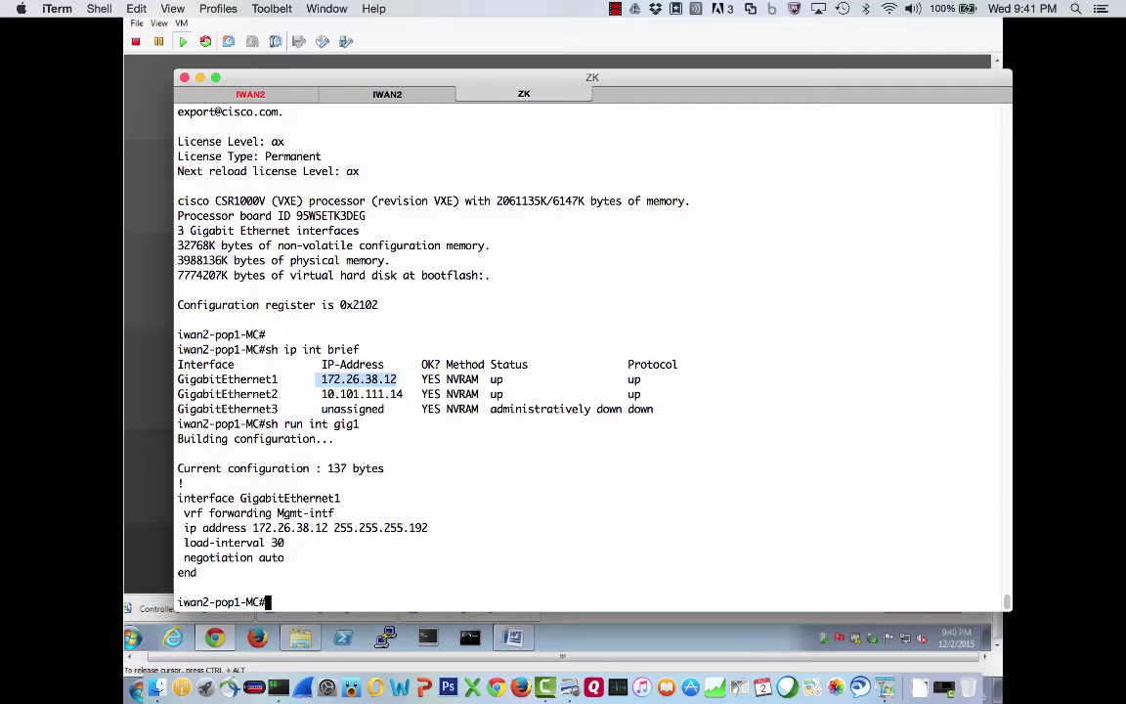
# Page through the MC's full running config, marking Gi1's Mgmt-intf VRF, the Gi2 block and both ip routes
pyautogui.write('sh run')
pyautogui.press('Return')
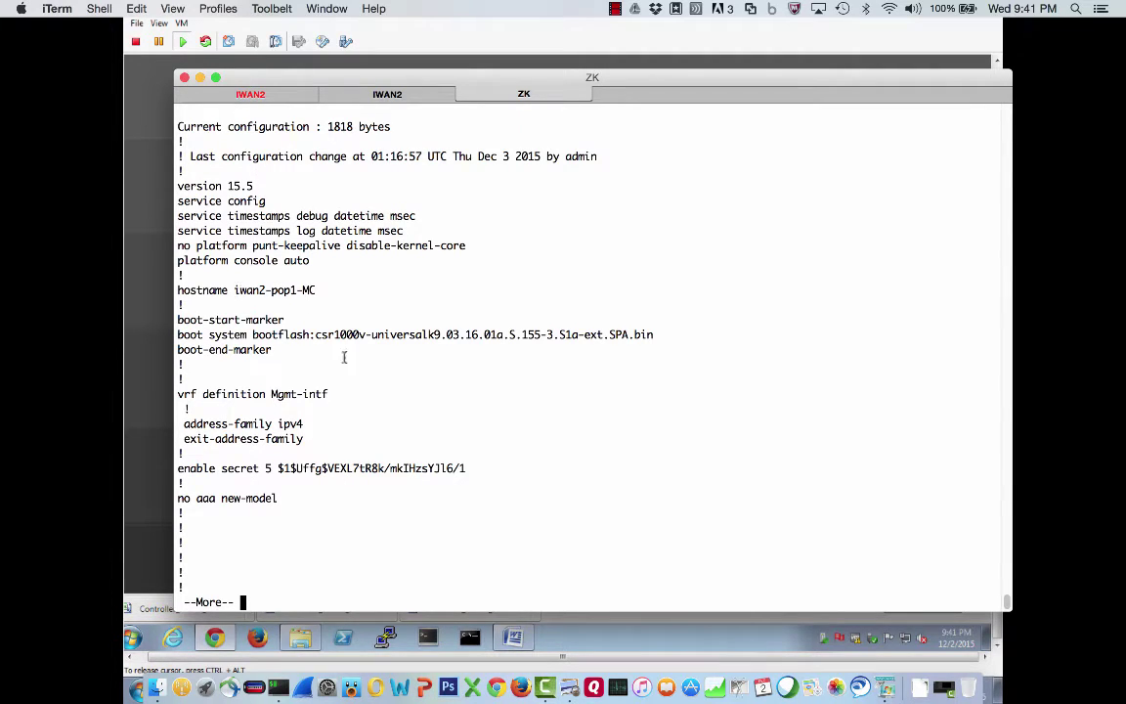
pyautogui.press('space')
pyautogui.press('space')
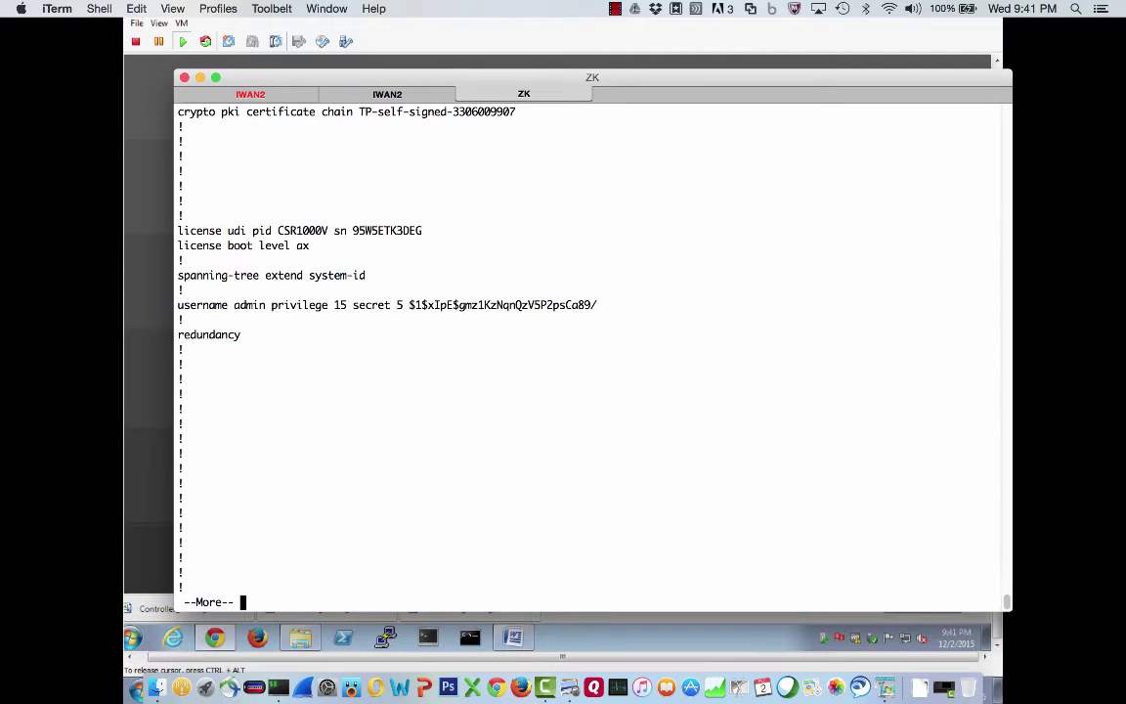
pyautogui.press('space')
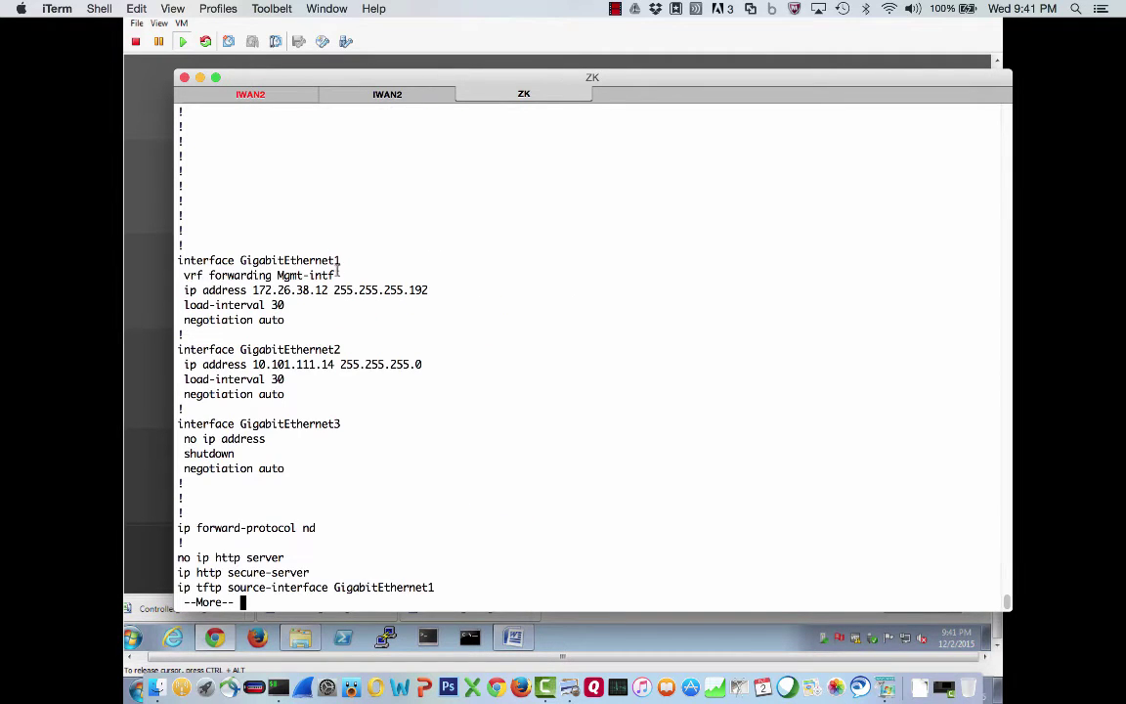
pyautogui.moveTo(336, 276); pyautogui.dragTo(172, 274)
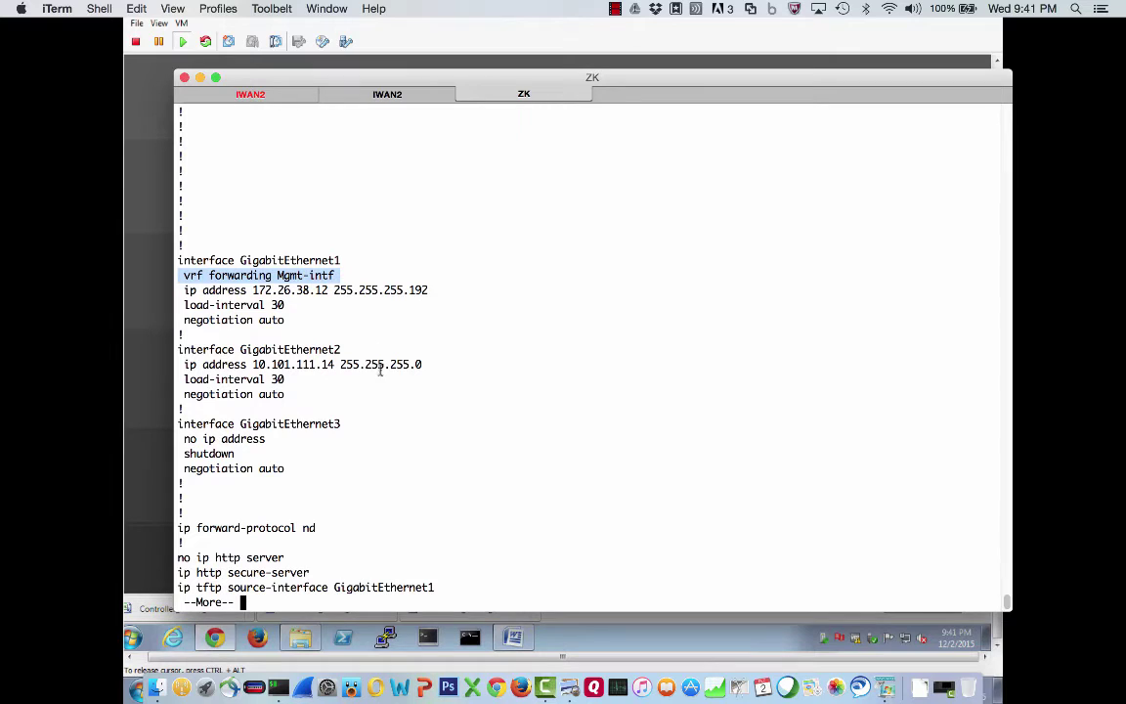
pyautogui.moveTo(291, 398); pyautogui.dragTo(168, 351)
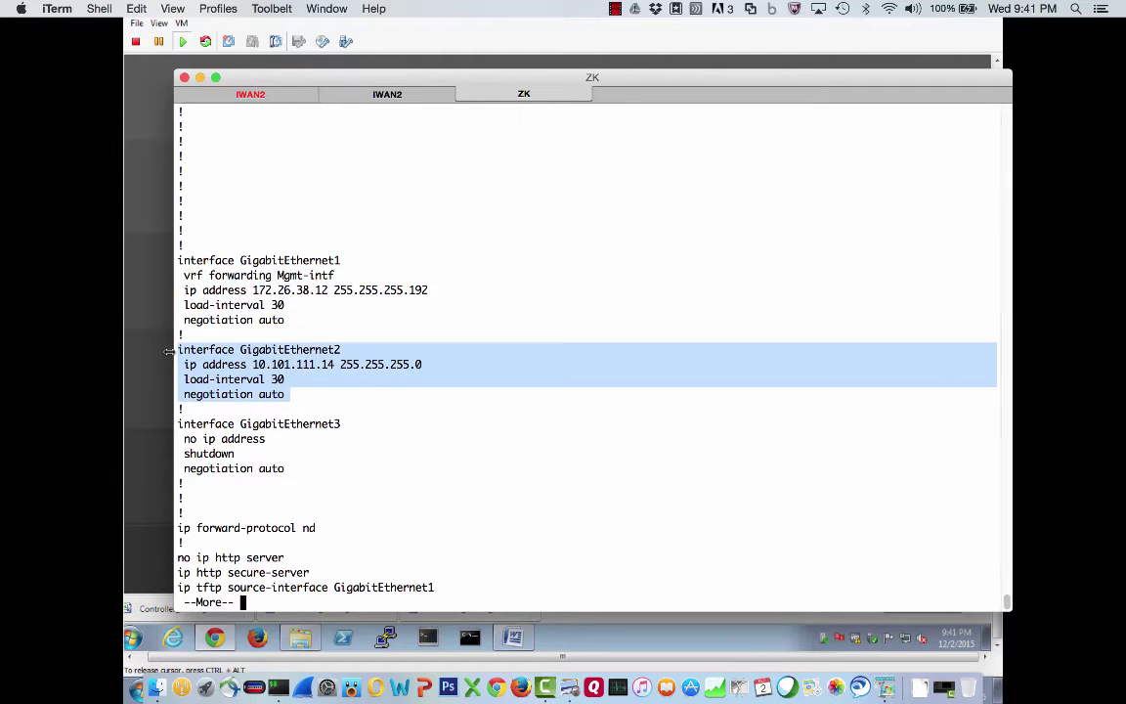
pyautogui.press('space')
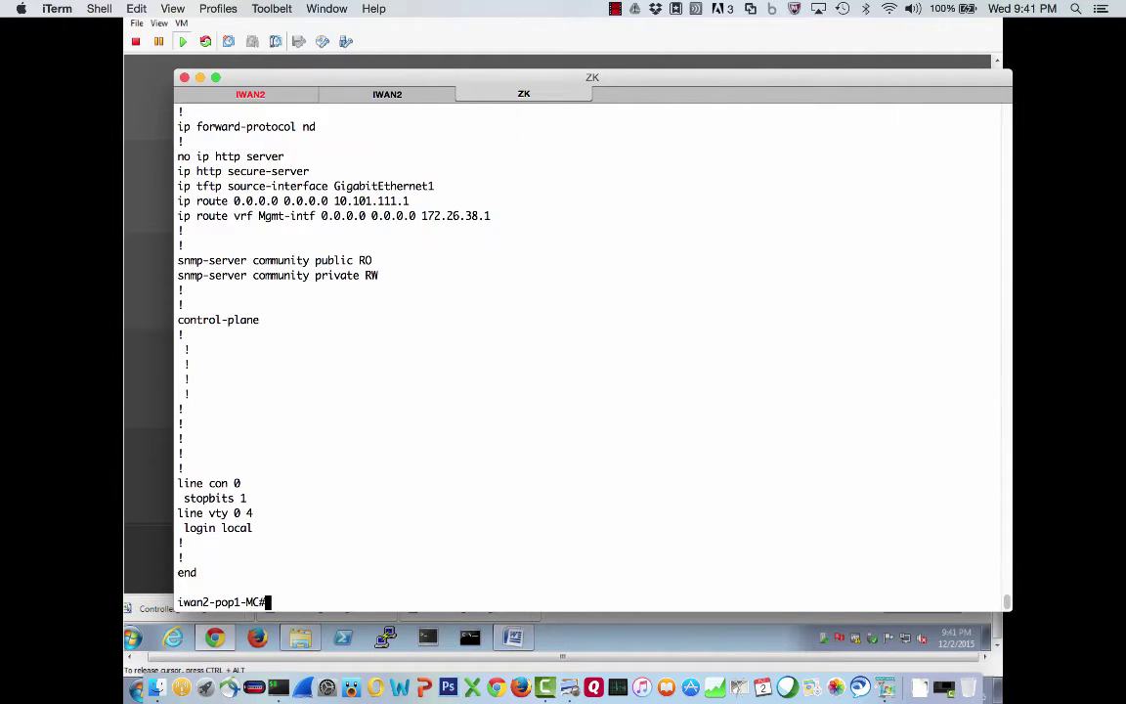
pyautogui.moveTo(181, 200); pyautogui.dragTo(363, 217)
pyautogui.click(418, 205)
# Consult the network topology diagram in Preview, then return to iTerm
pyautogui.press('super+Tab')
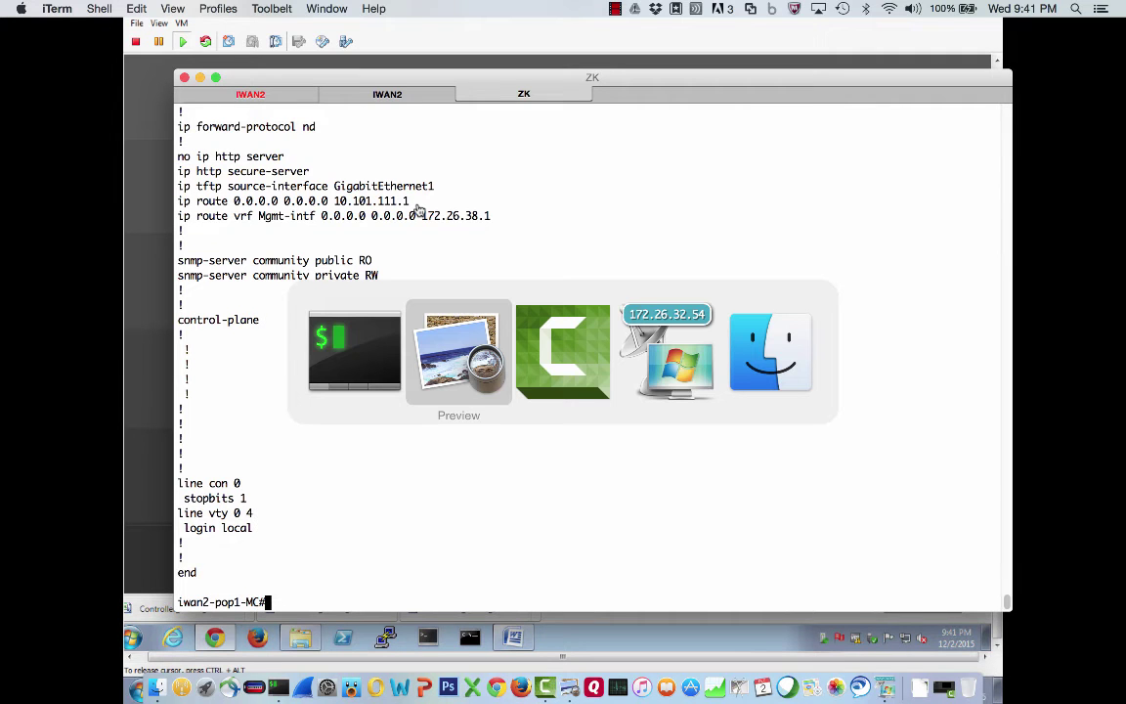
pyautogui.press('super+Tab')
pyautogui.press('super+Tab')
pyautogui.press('super+Tab')
pyautogui.press('super+Tab')
pyautogui.press('super+Tab')
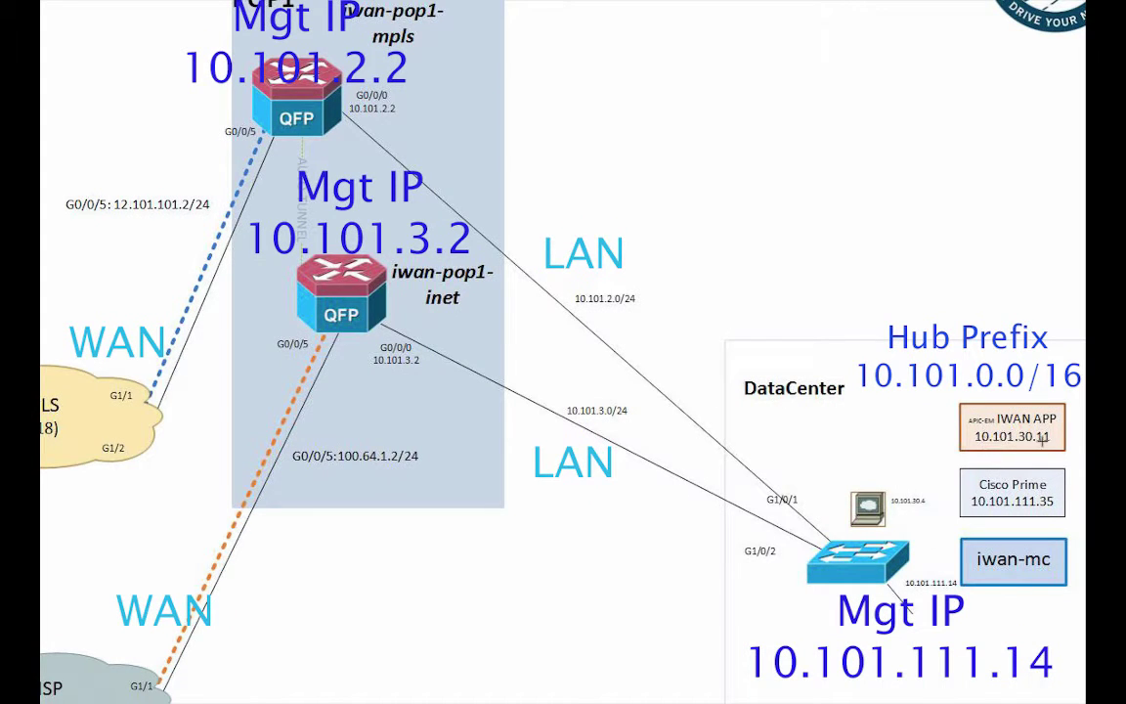
pyautogui.press('super+Tab')
pyautogui.press('super+Tab')
pyautogui.press('super+Tab')
pyautogui.press('super+Tab')
pyautogui.press('super+Tab')
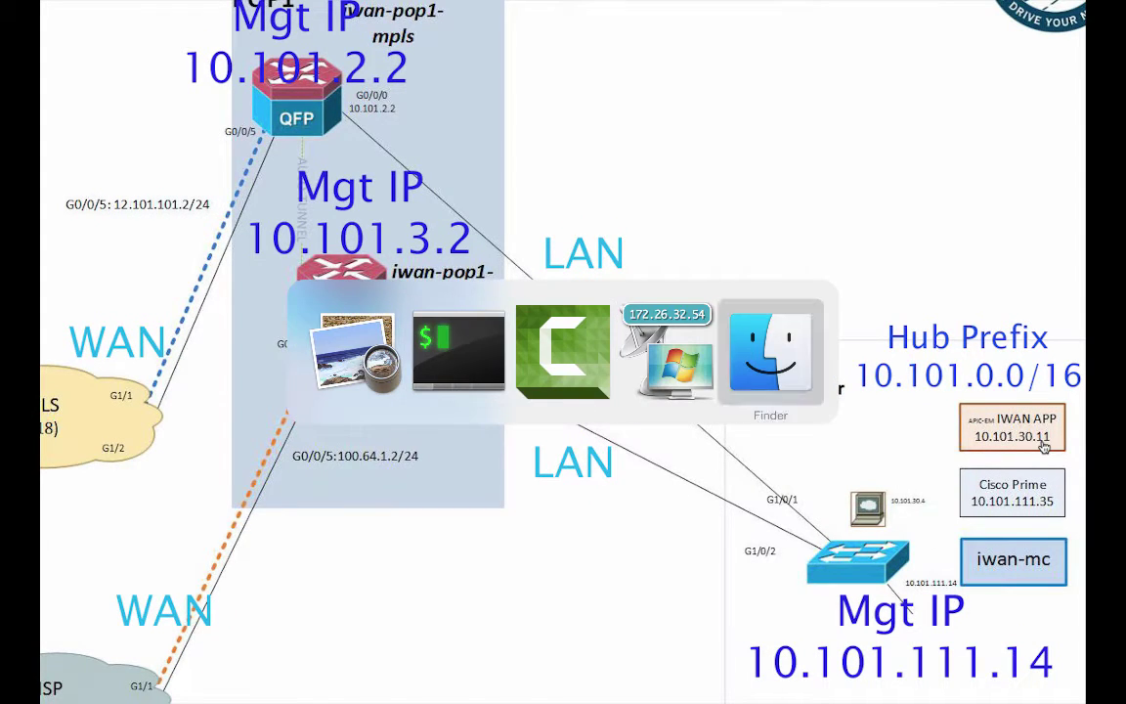
# Ping 10.101.30.11 from the MC router, then save the config with 'wr mem'
pyautogui.write('pi')
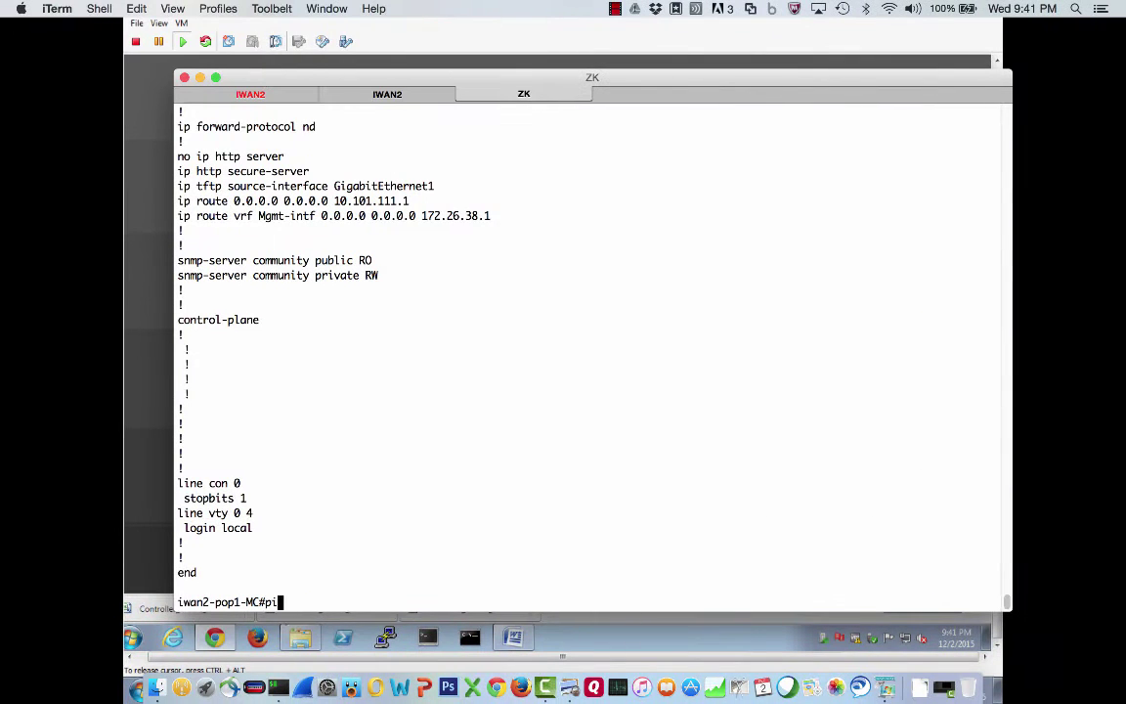
pyautogui.write('ng 10.101.30.11')
pyautogui.press('Return')
pyautogui.write('wr mem')
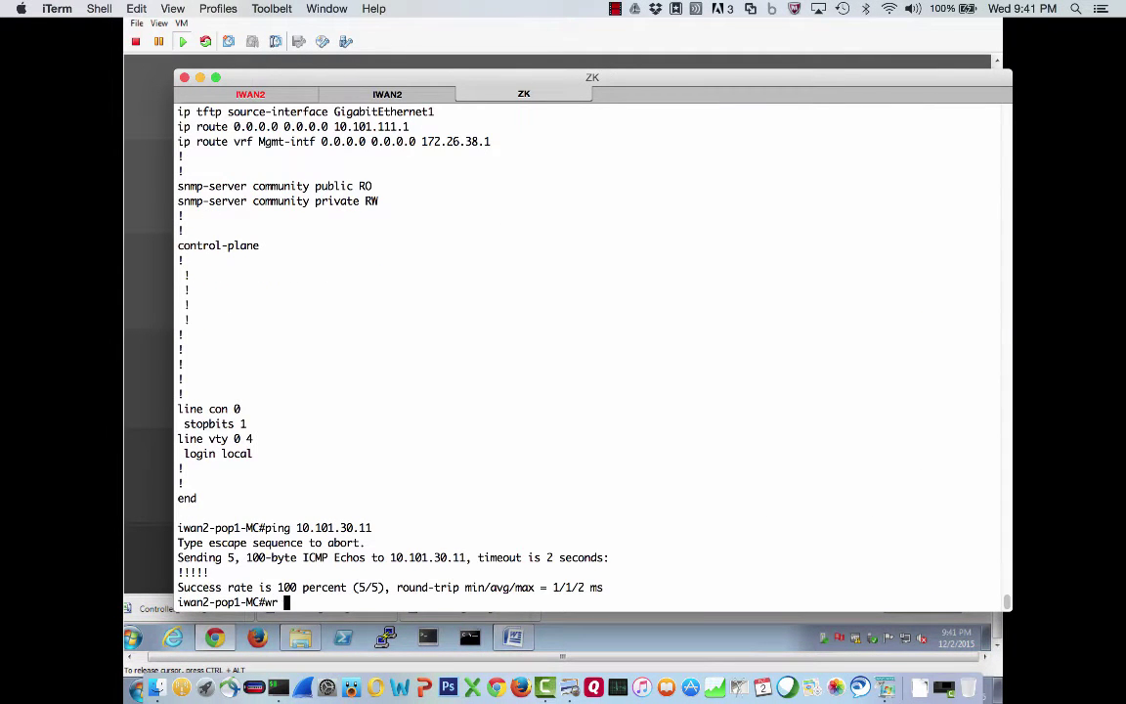
pyautogui.press('Return')
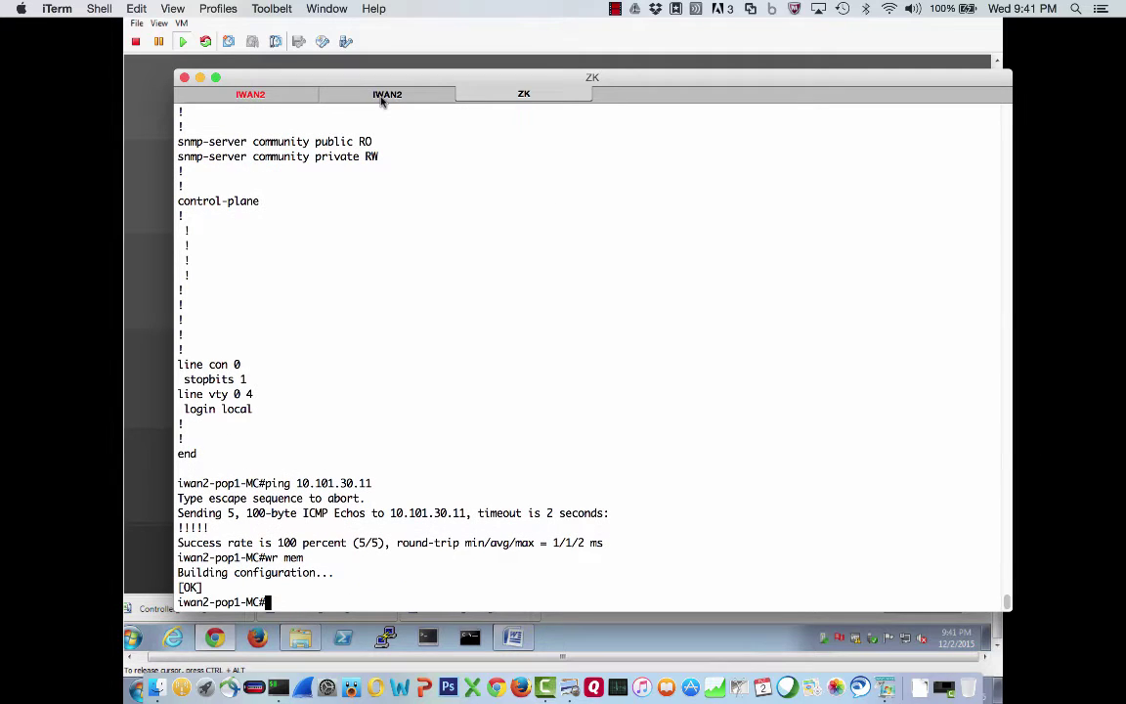
# Enter privileged mode on the iwan2-pop1-mpls router console
pyautogui.click(275, 99)
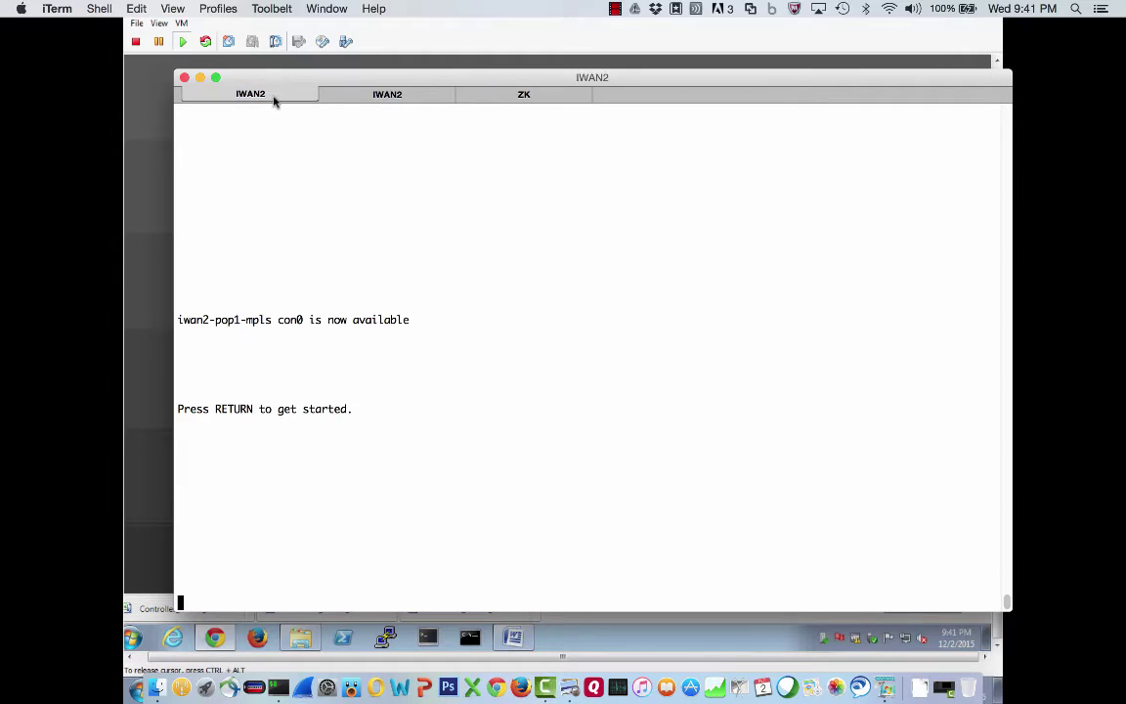
pyautogui.press('Return')
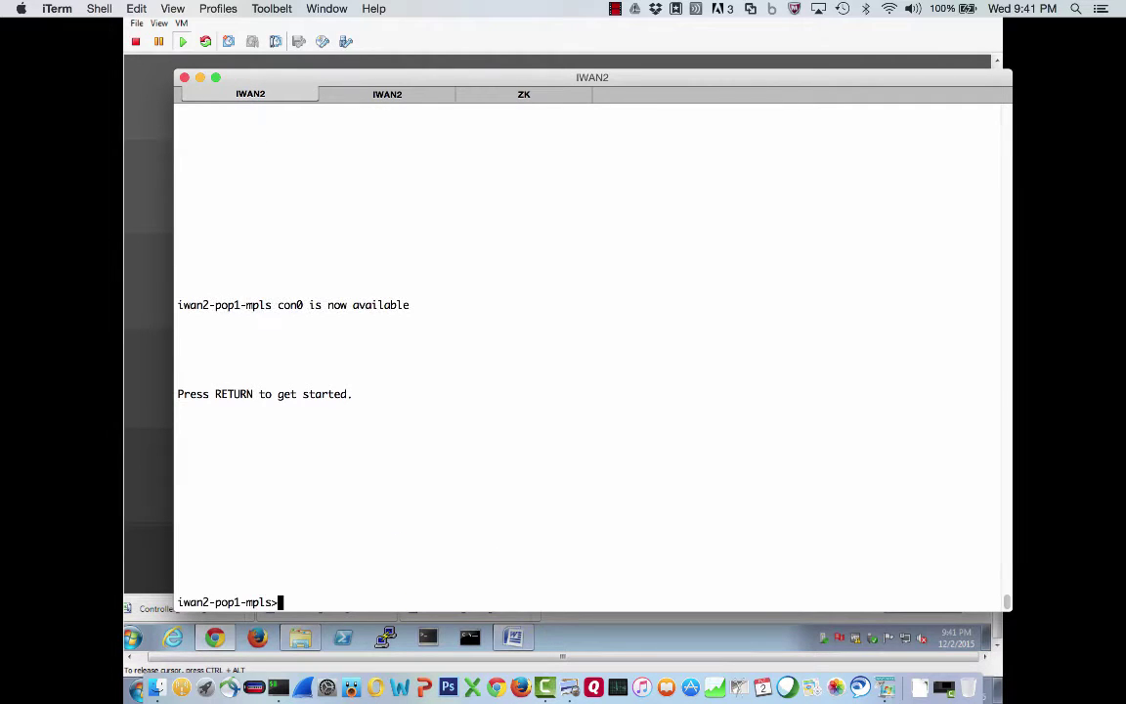
pyautogui.write('en')
pyautogui.press('Return')
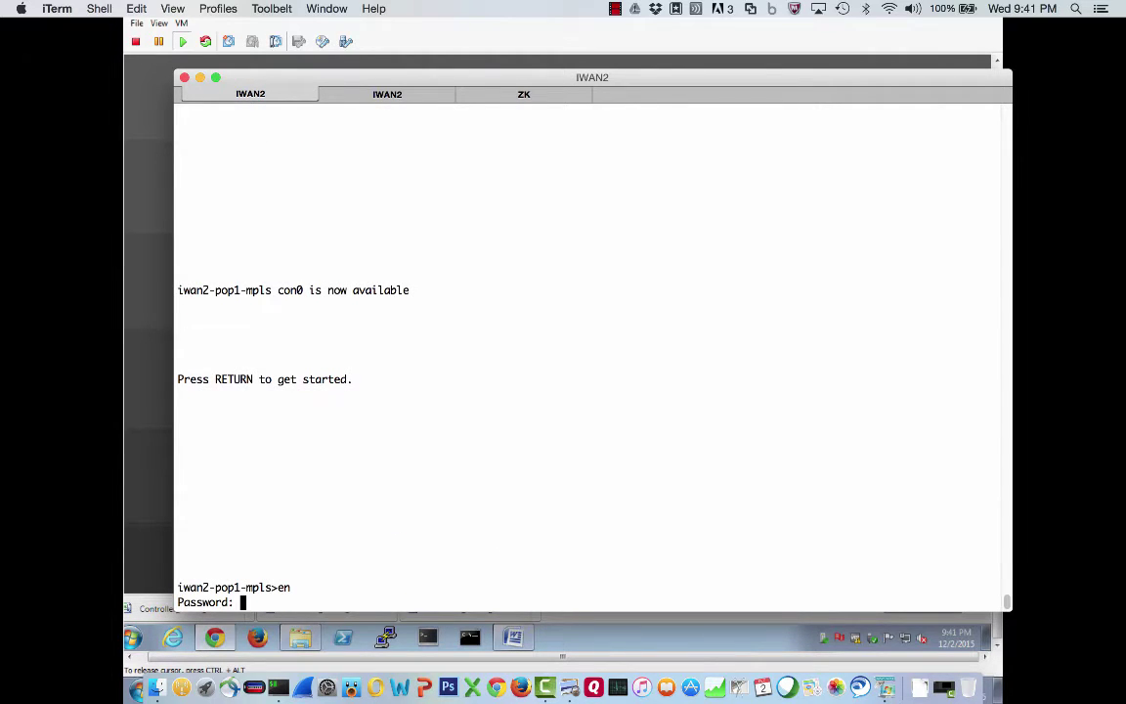
pyautogui.press('Return')
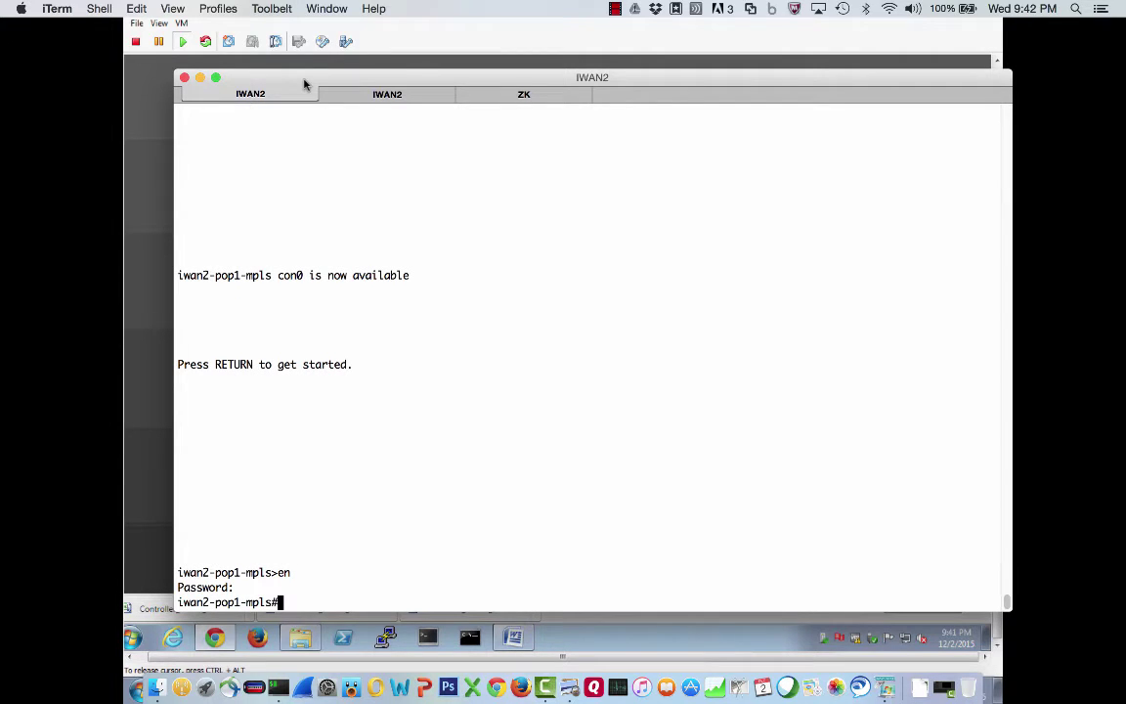
# Show the mpls router's version, highlighting the .16 release and the ASR1002-X model
pyautogui.write('sh ver')
pyautogui.press('Return')
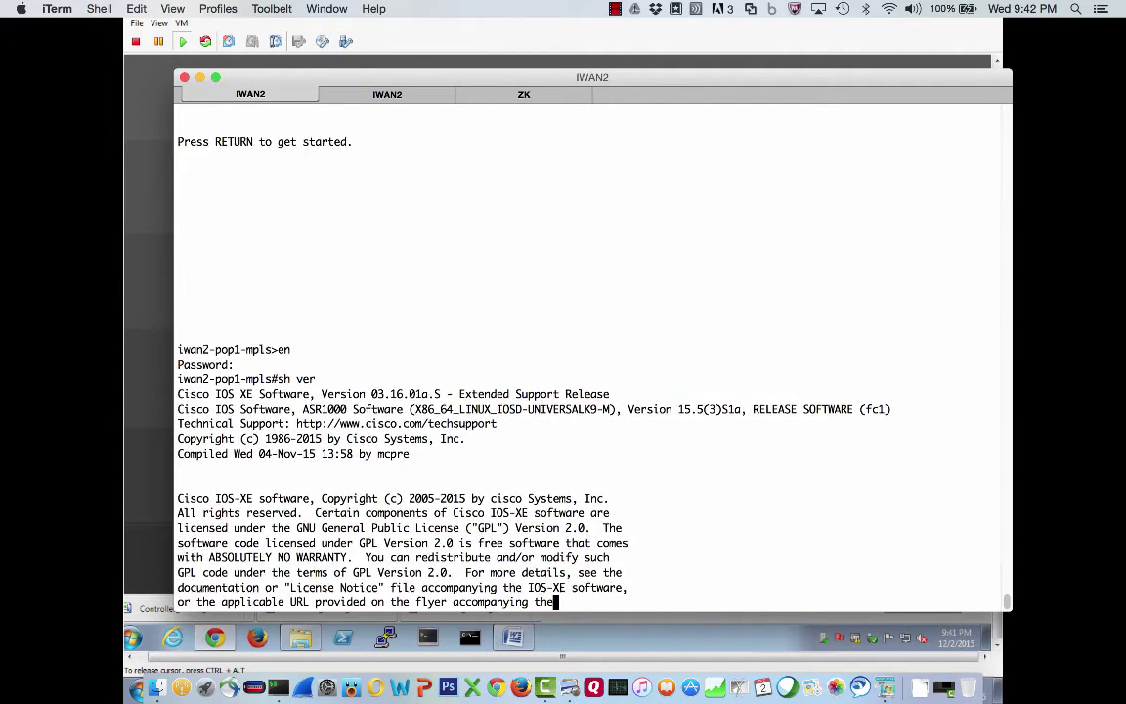
pyautogui.moveTo(386, 279); pyautogui.dragTo(404, 279)
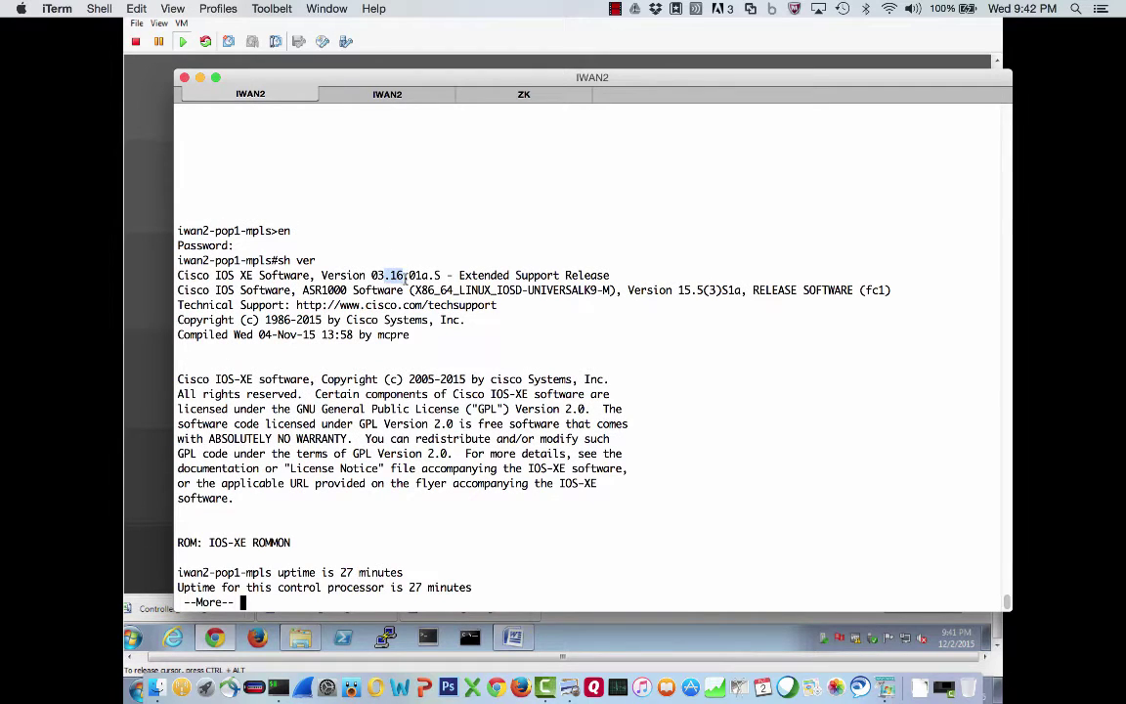
pyautogui.press('space')
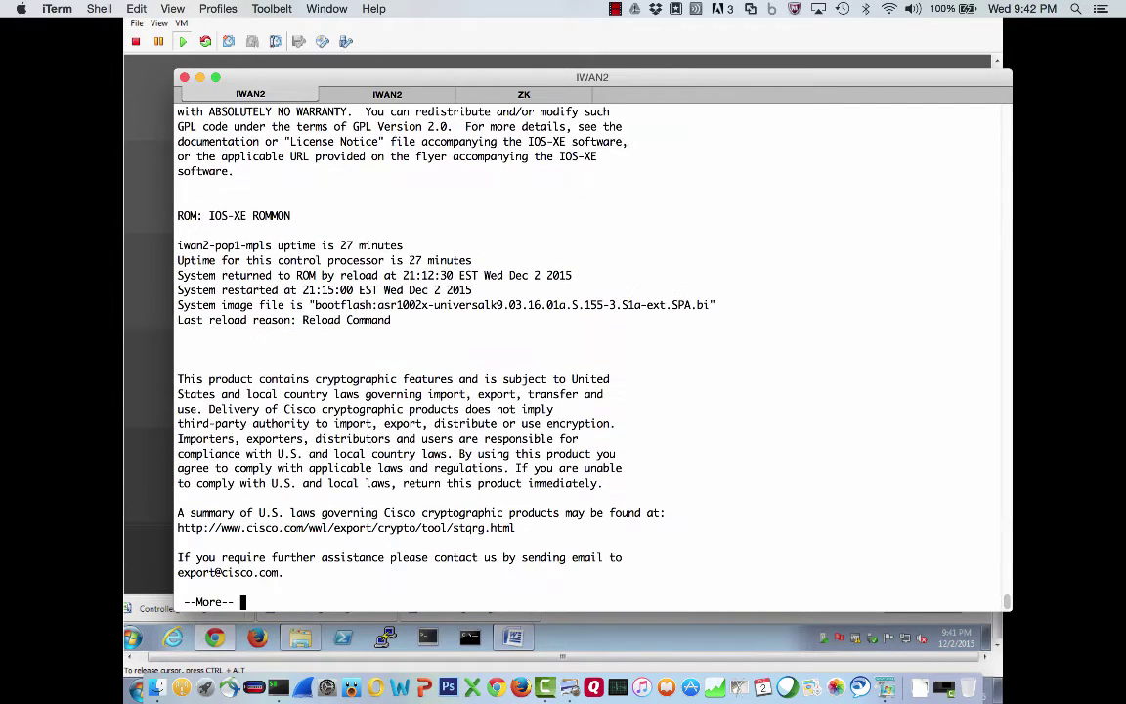
pyautogui.press('space')
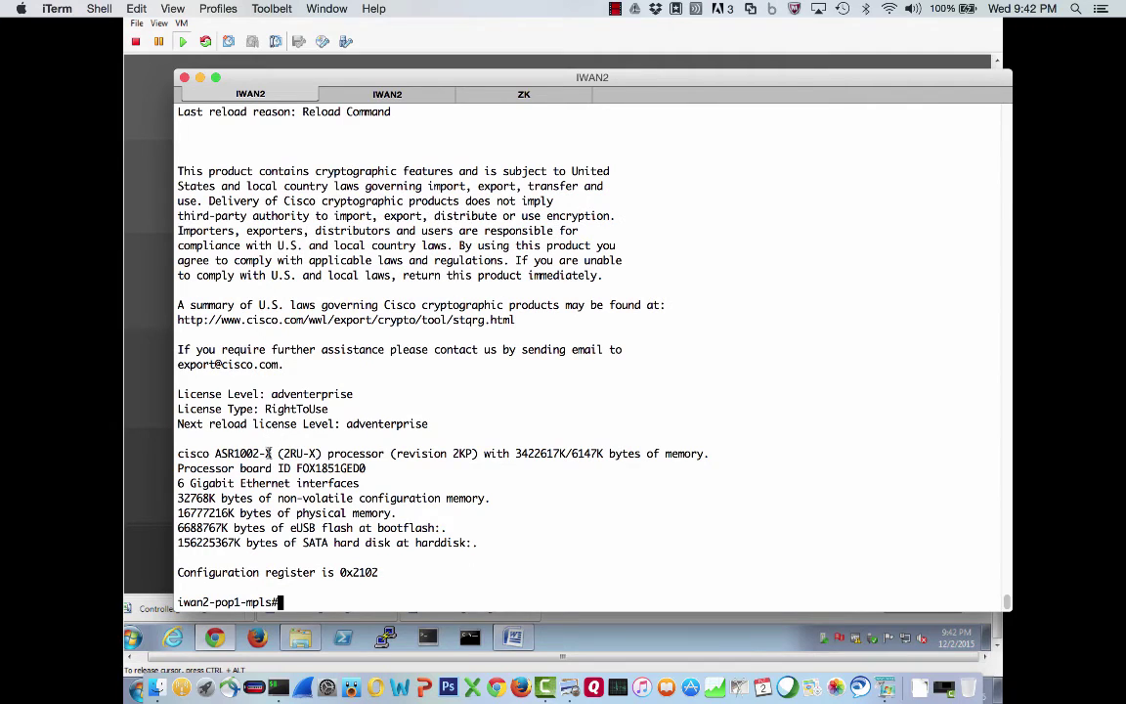
pyautogui.doubleClick(268, 454)
# Run 'sh ver' on the MC router in the ZK session and highlight its license lines
pyautogui.click(501, 97)
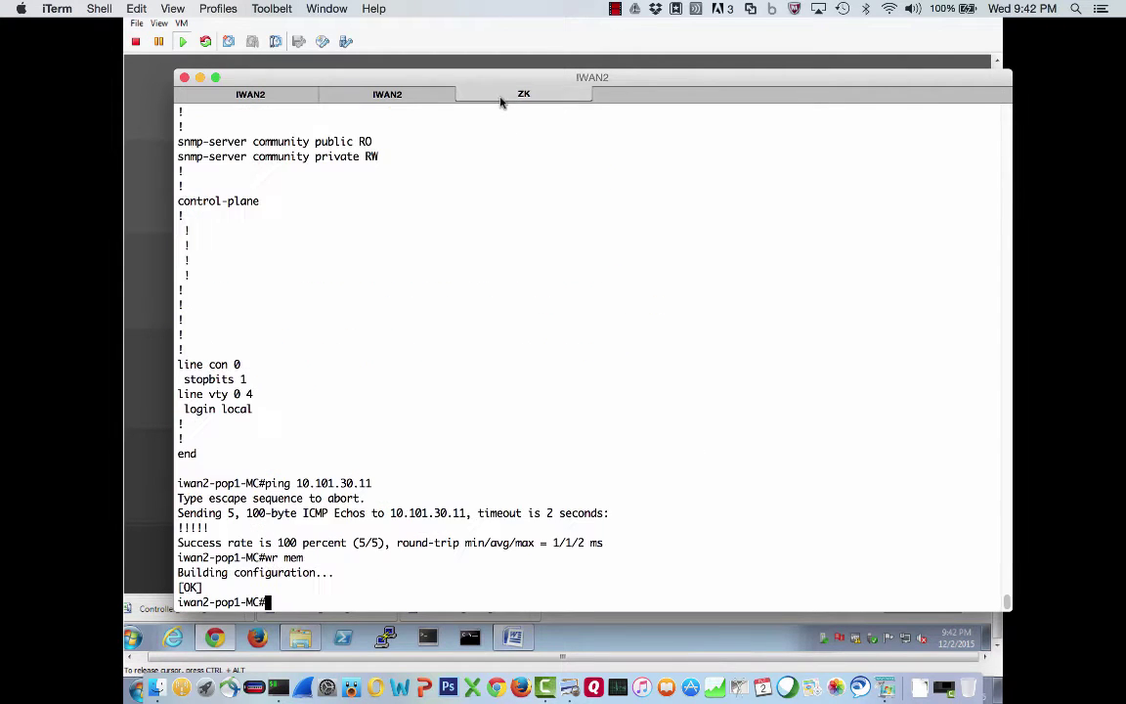
pyautogui.write('sh ver')
pyautogui.press('Return')
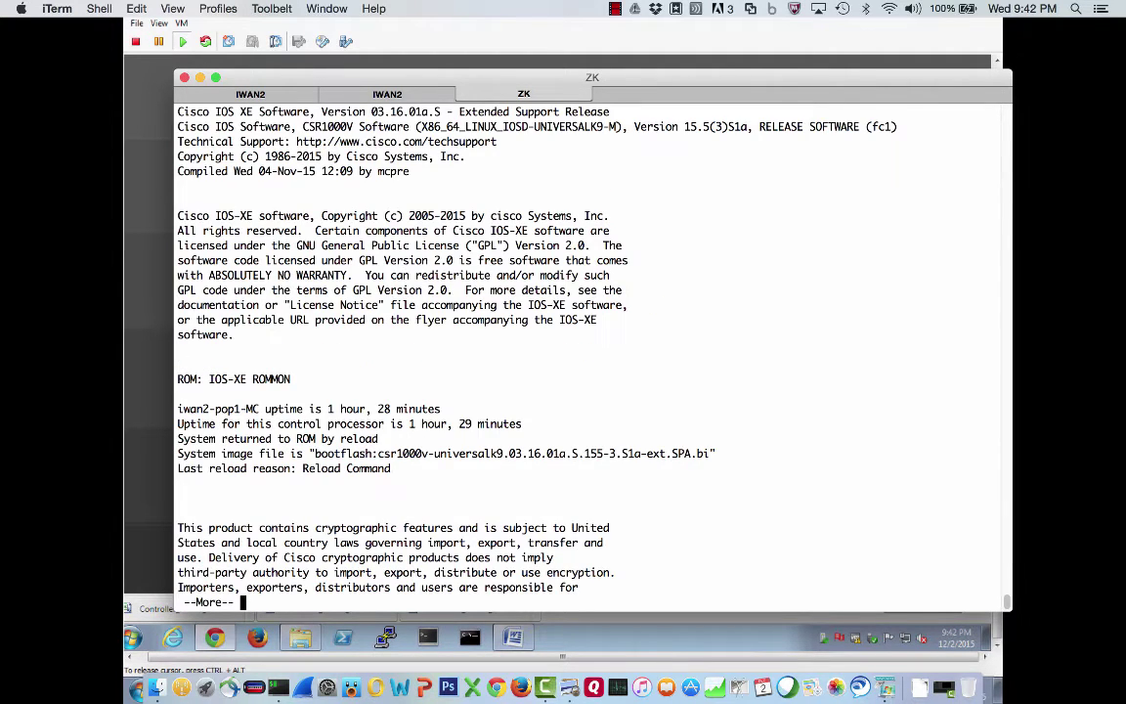
pyautogui.press('space')
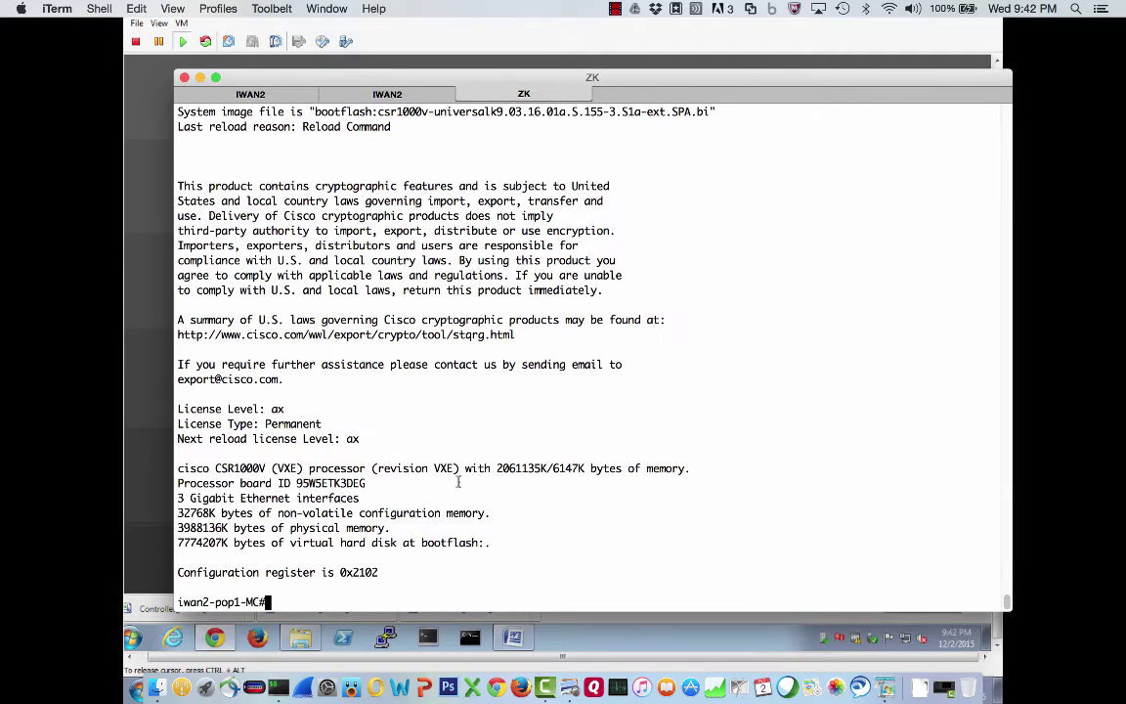
pyautogui.moveTo(358, 439); pyautogui.dragTo(127, 410)
pyautogui.click(299, 415)
# Compare the mpls router's adventerprise license with the MC's ax license, then enter 'ping 10.101.30.11' on mpls
pyautogui.click(250, 94)
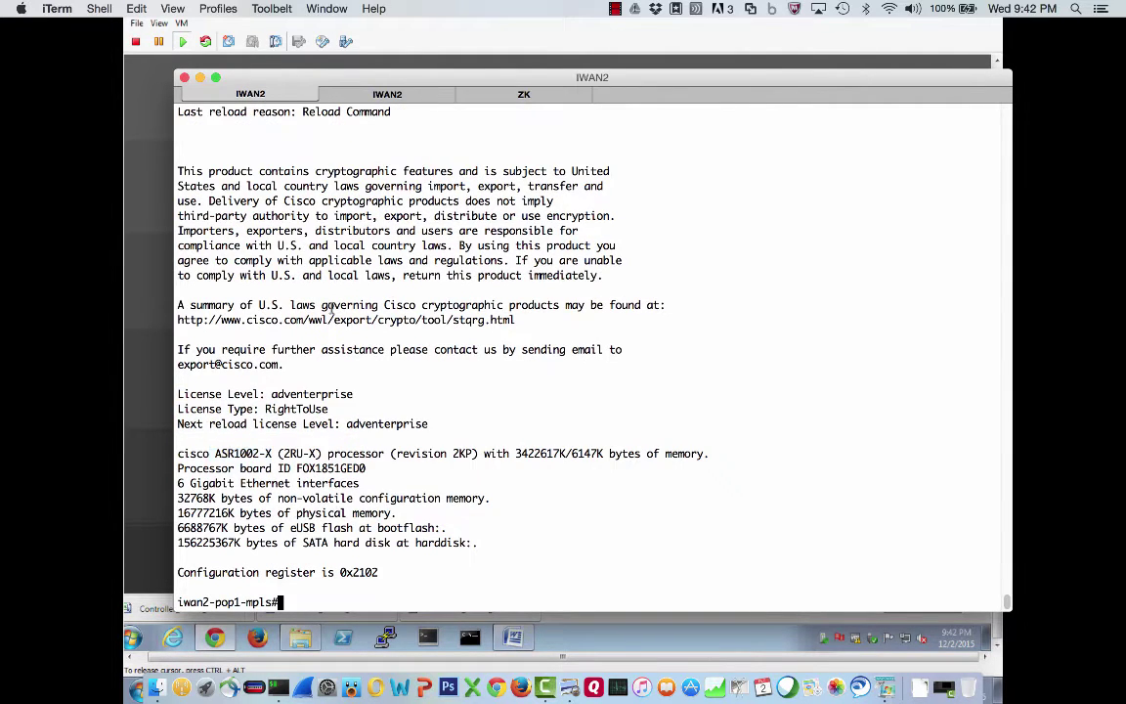
pyautogui.moveTo(436, 424); pyautogui.dragTo(154, 395)
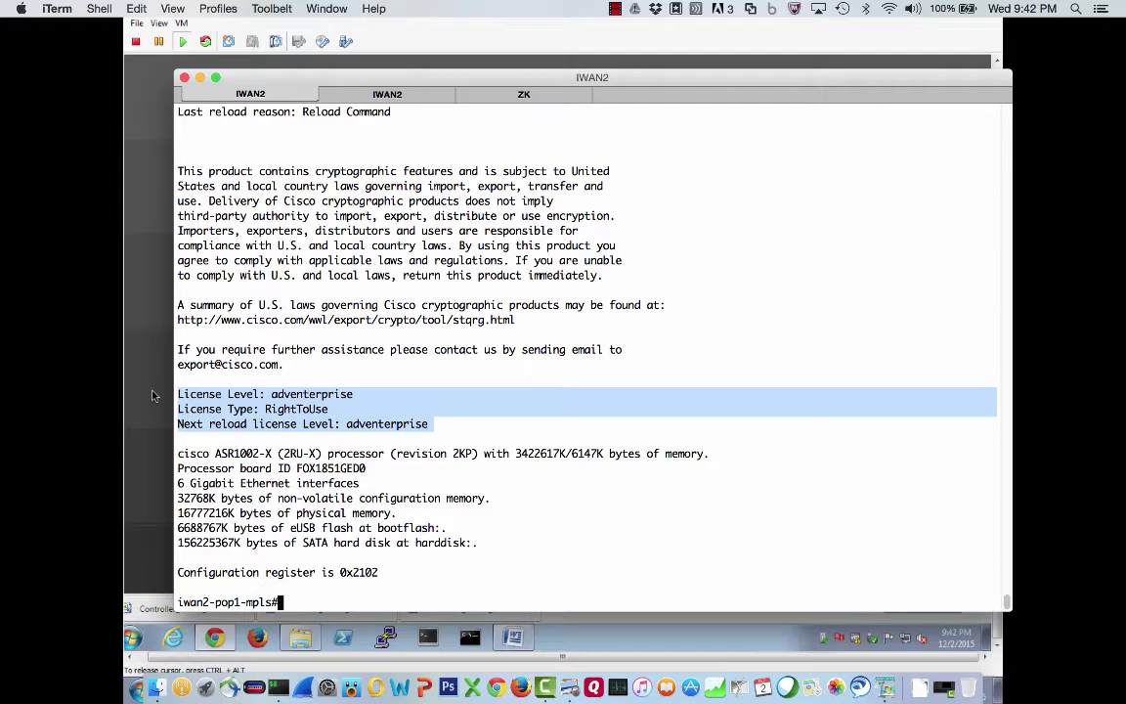
pyautogui.click(510, 94)
pyautogui.moveTo(358, 439); pyautogui.dragTo(171, 410)
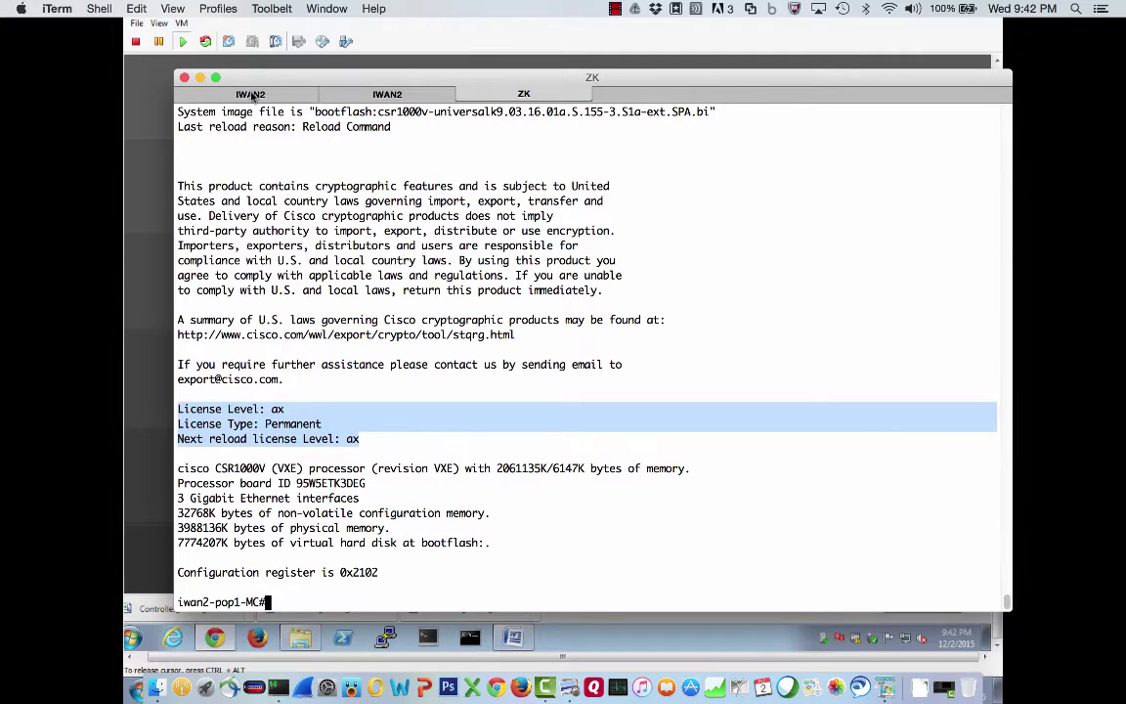
pyautogui.click(237, 90)
pyautogui.click(333, 353)
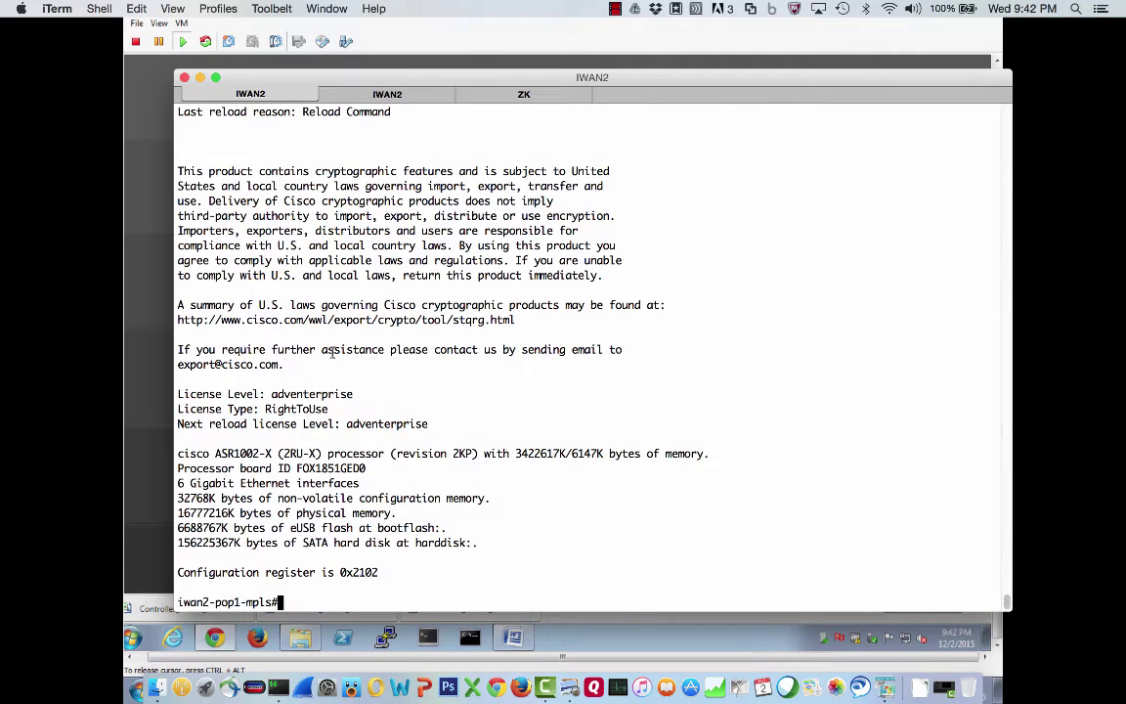
pyautogui.write('ping ')
pyautogui.write('10.')
pyautogui.write('1')
pyautogui.write('01.30.1')
pyautogui.write('1')
# Ping 10.101.30.11 from the mpls router and page its running config to the interfaces
pyautogui.press('Return')
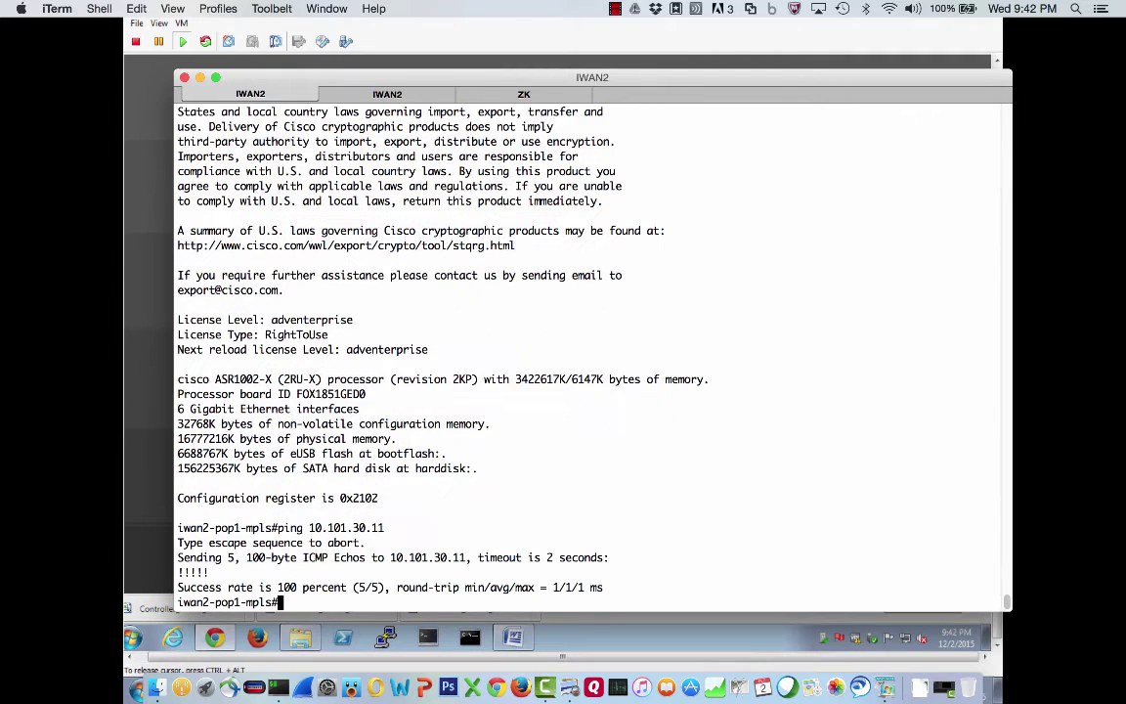
pyautogui.write('sh run')
pyautogui.press('Return')
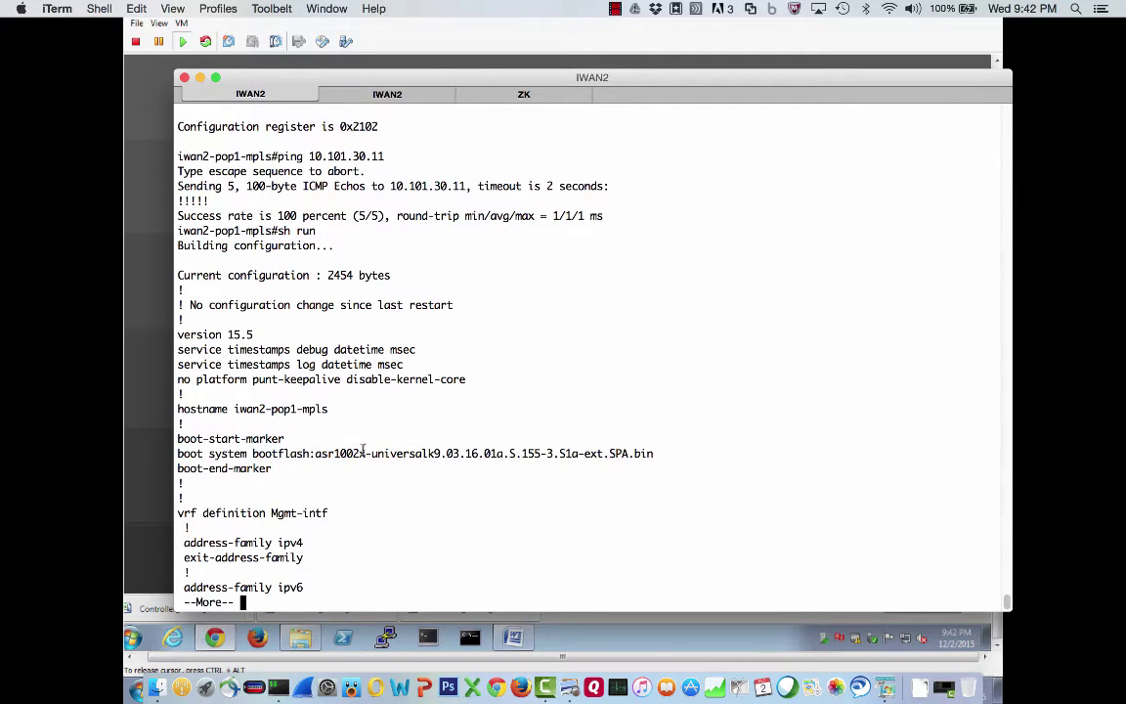
pyautogui.press('space')
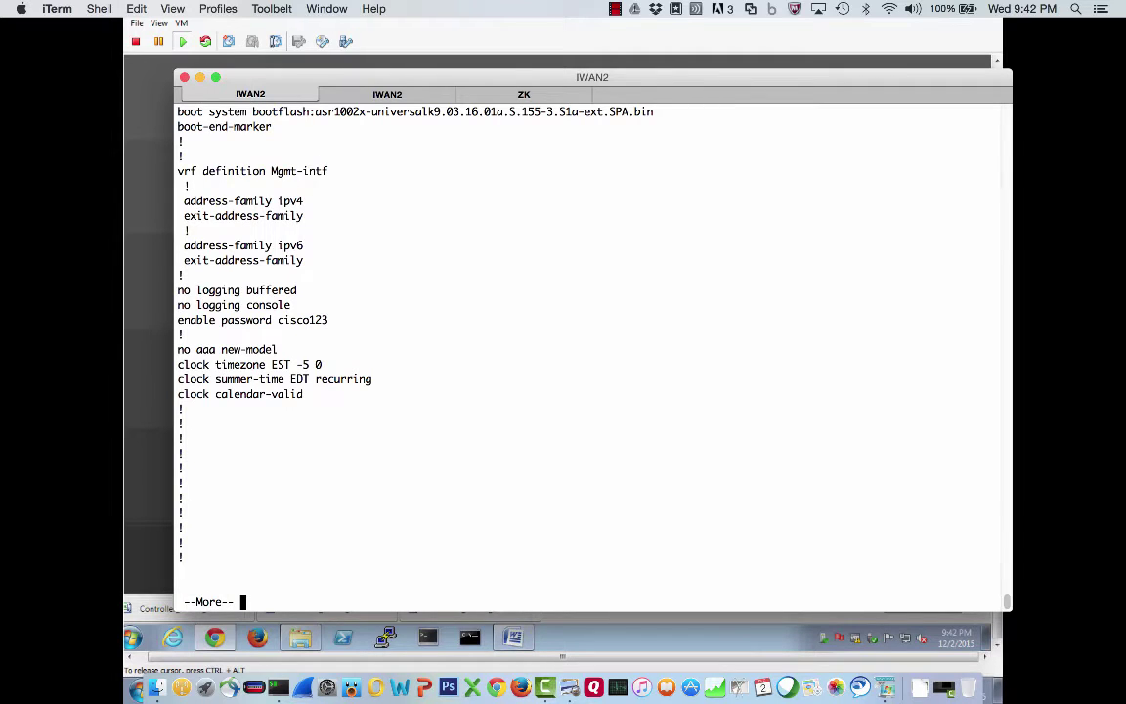
pyautogui.press('space')
pyautogui.press('space')
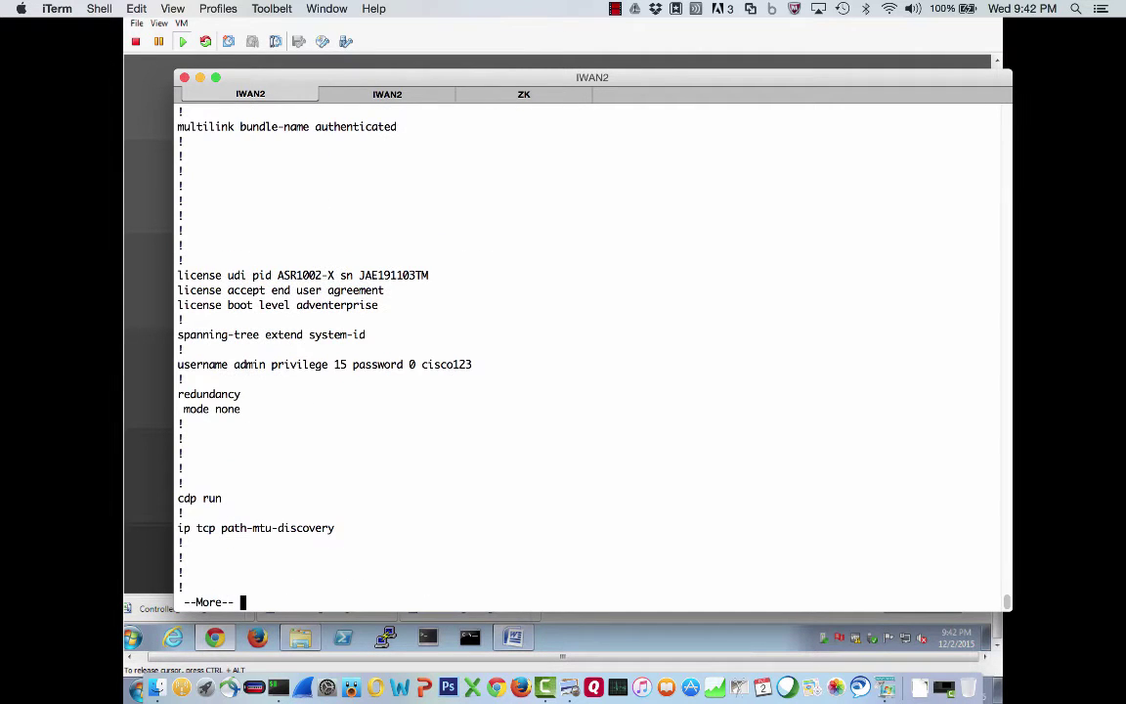
pyautogui.press('space')
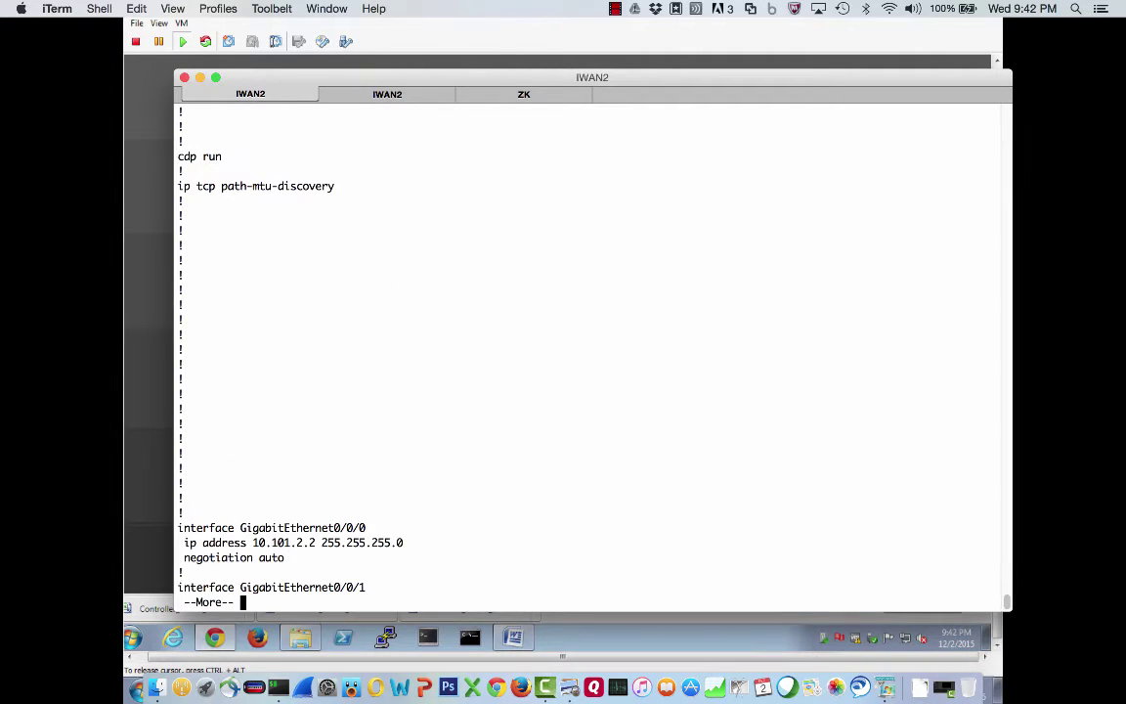
pyautogui.press('space')
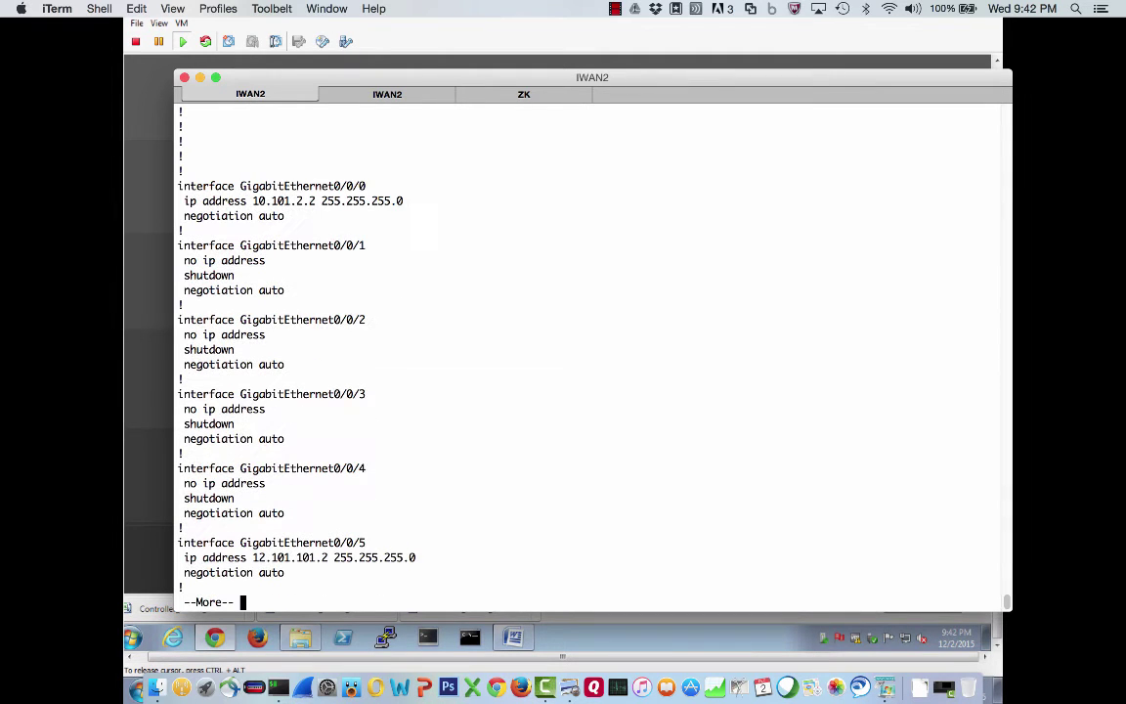
# Highlight Gi0/0/0, the Gi0/0/5 block and the EIGRP IWAN section, paging to the end
pyautogui.moveTo(238, 185); pyautogui.dragTo(376, 185)
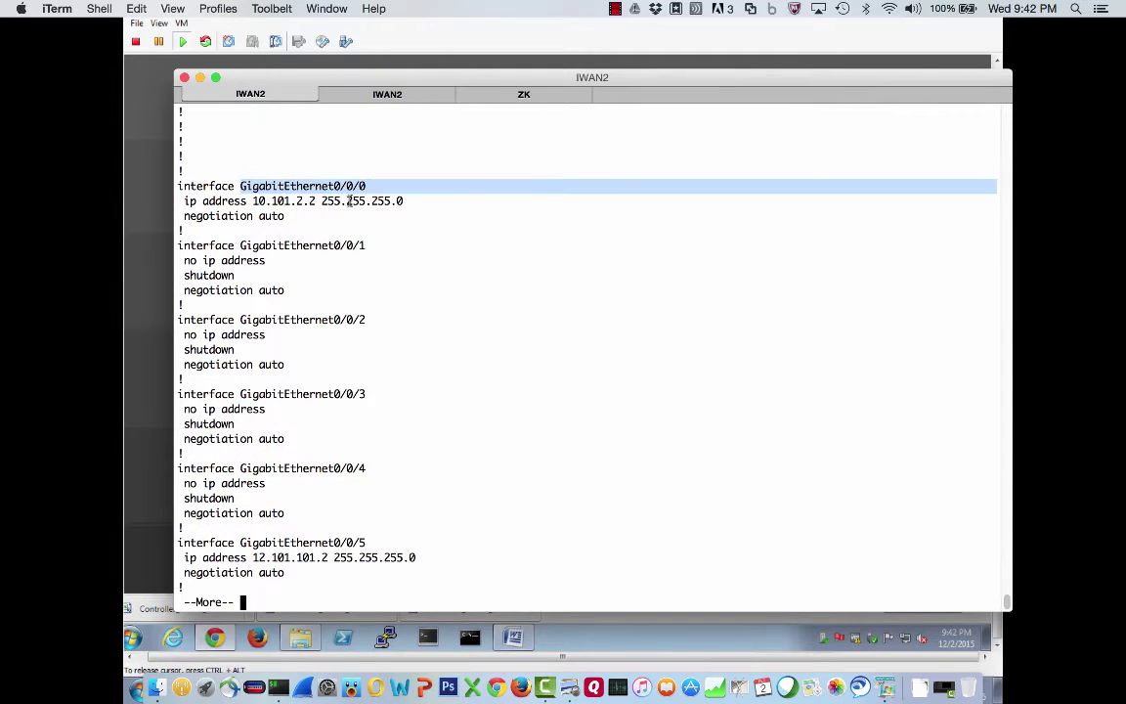
pyautogui.click(315, 181)
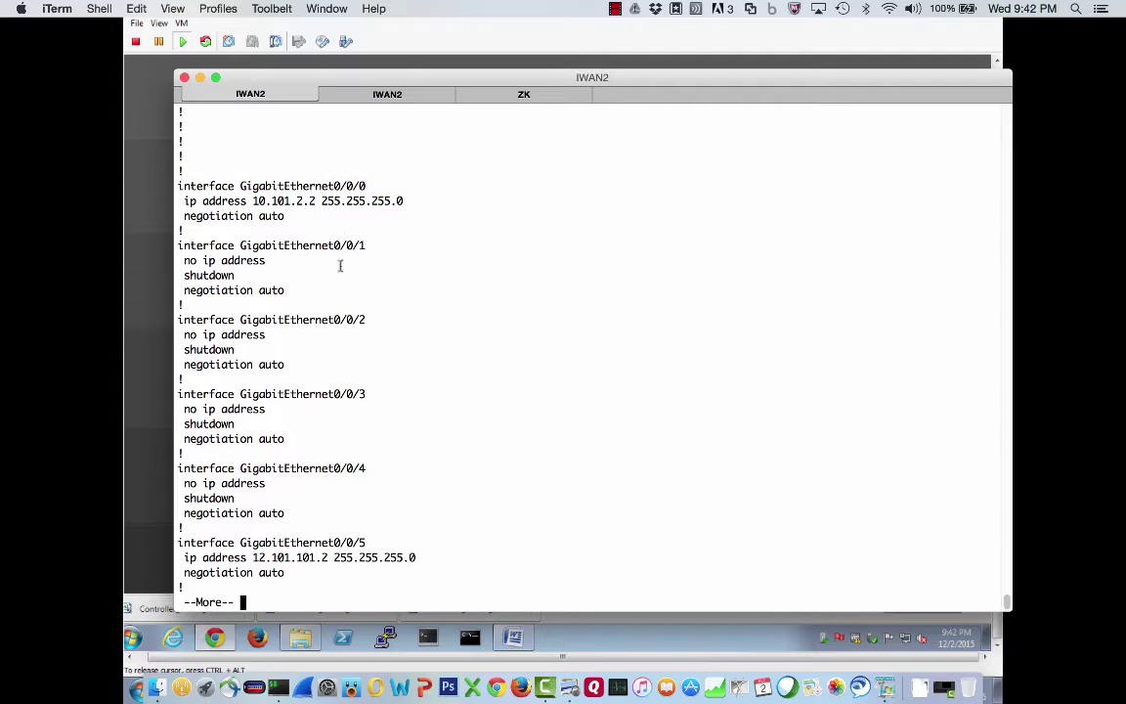
pyautogui.moveTo(294, 573); pyautogui.dragTo(168, 543)
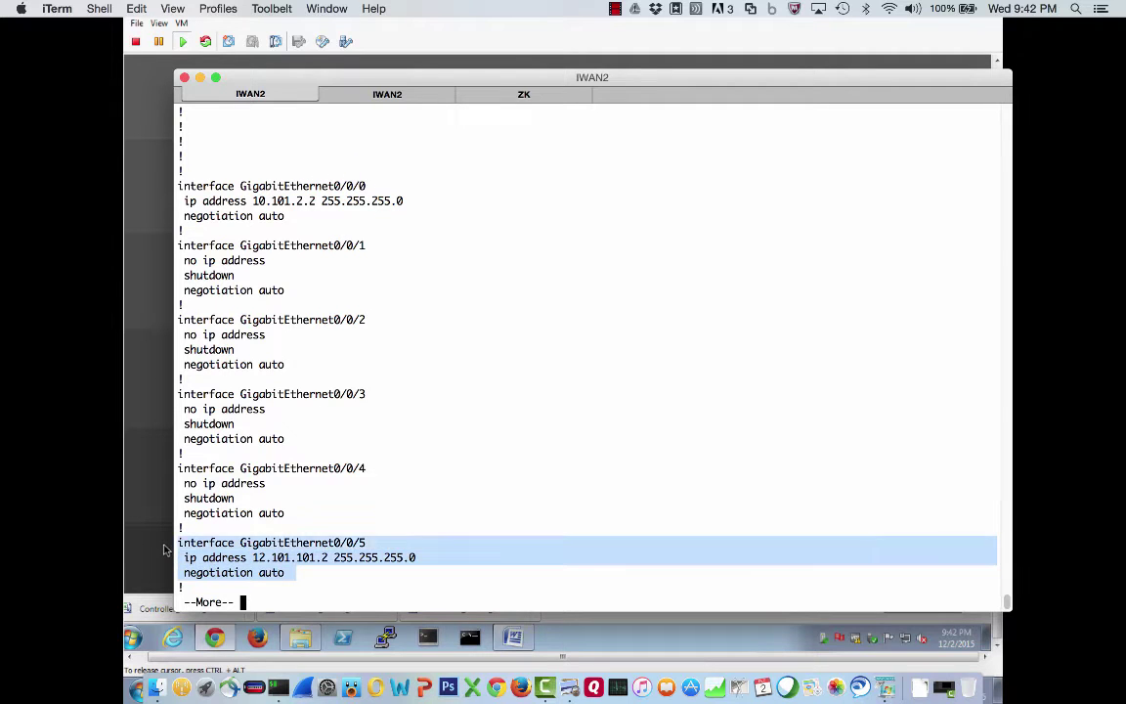
pyautogui.press('space')
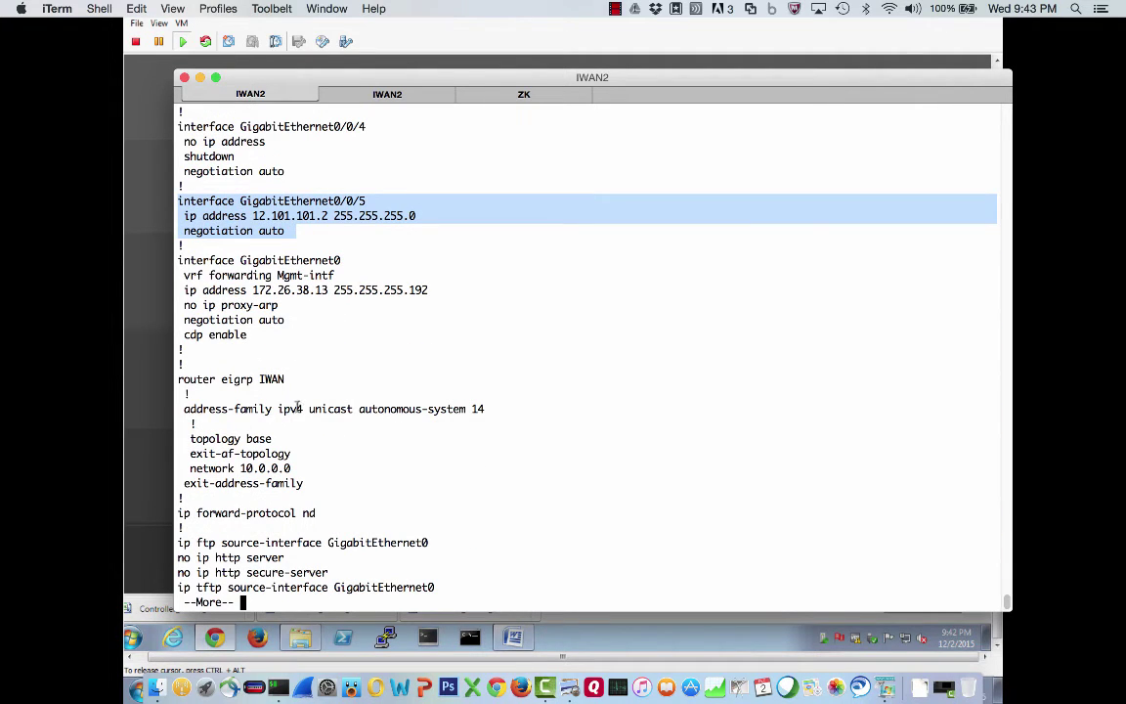
pyautogui.moveTo(179, 379); pyautogui.dragTo(300, 454)
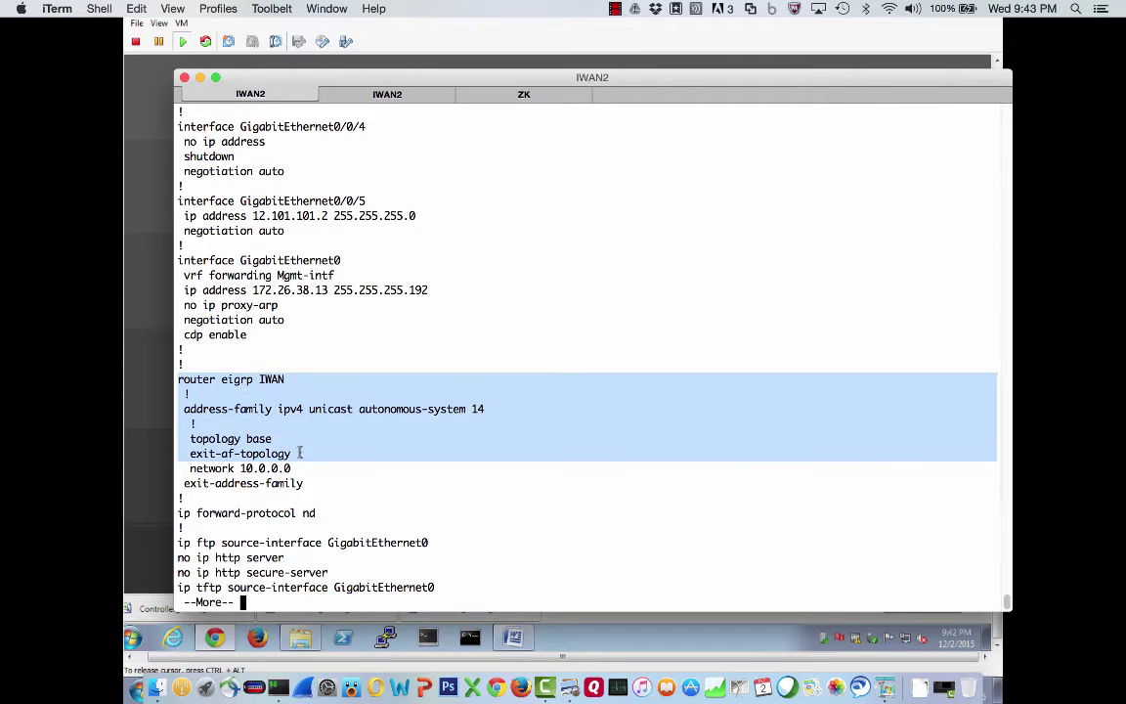
pyautogui.press('space')
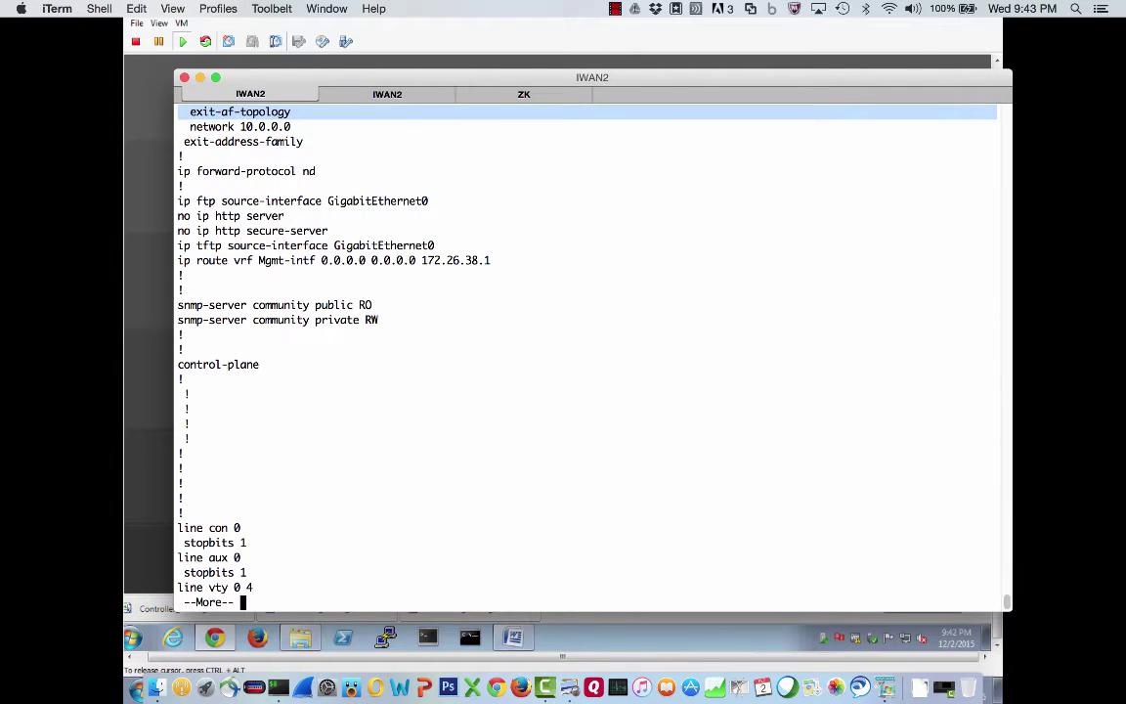
pyautogui.press('space')
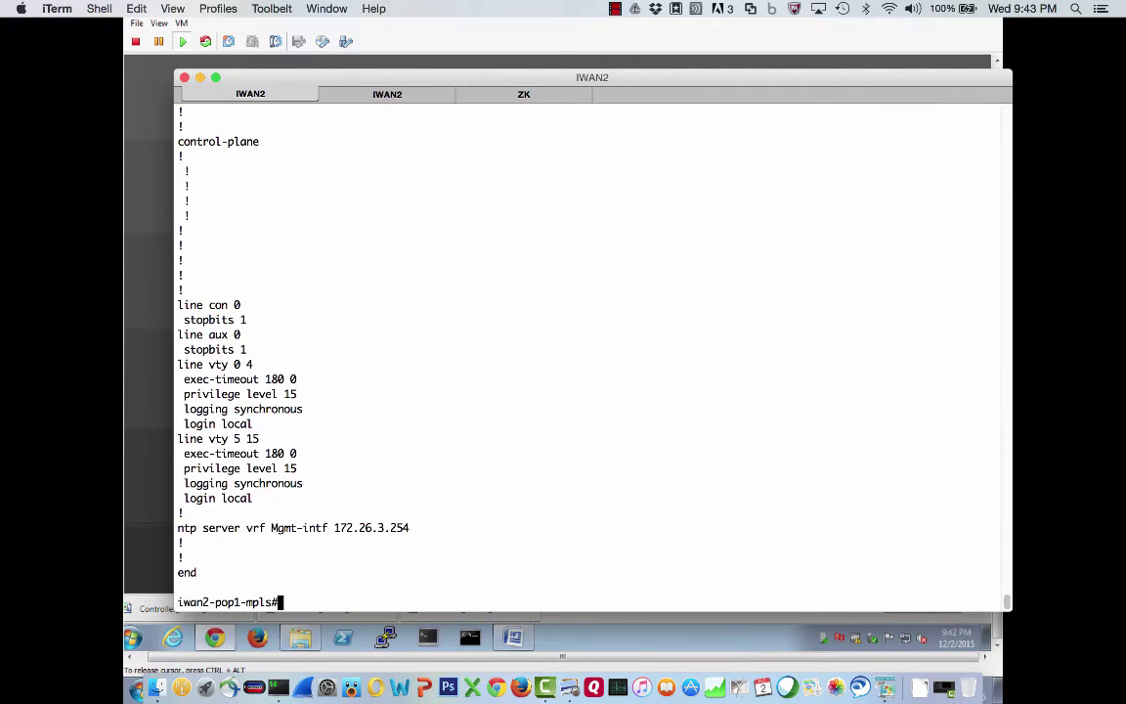
# List the mpls router's EIGRP neighbors and highlight neighbor 10.101.2.1 on Gi0/0/0
pyautogui.write('sh ip eigrp nei')
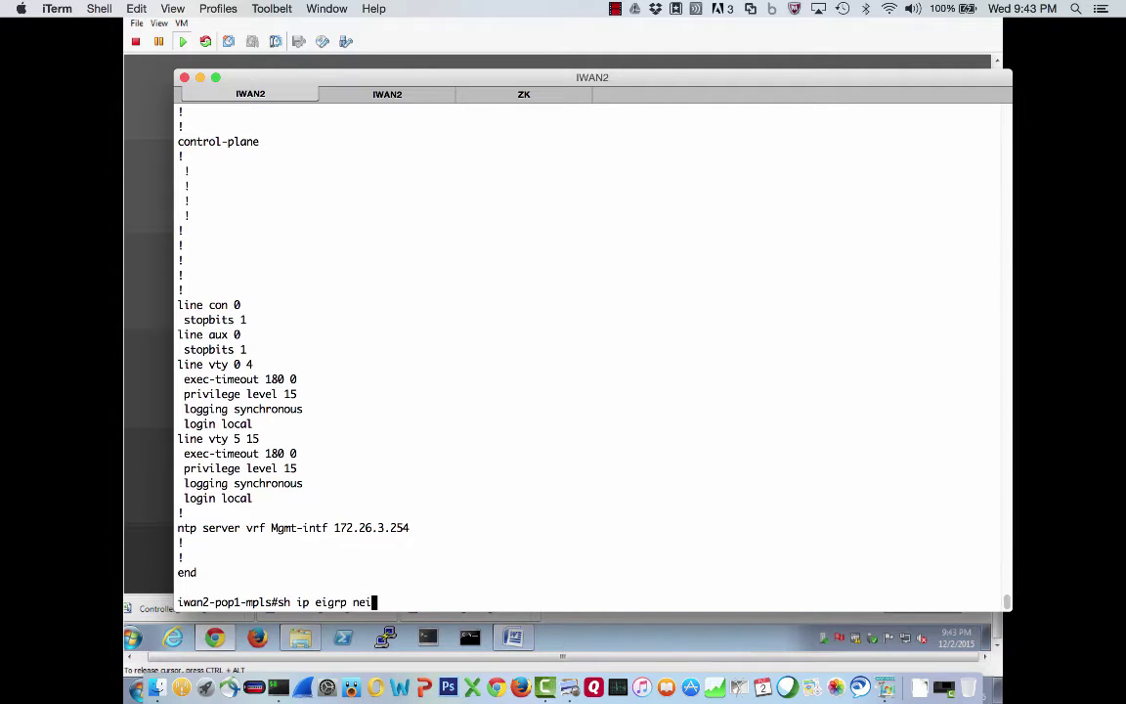
pyautogui.press('Tab')
pyautogui.press('Return')
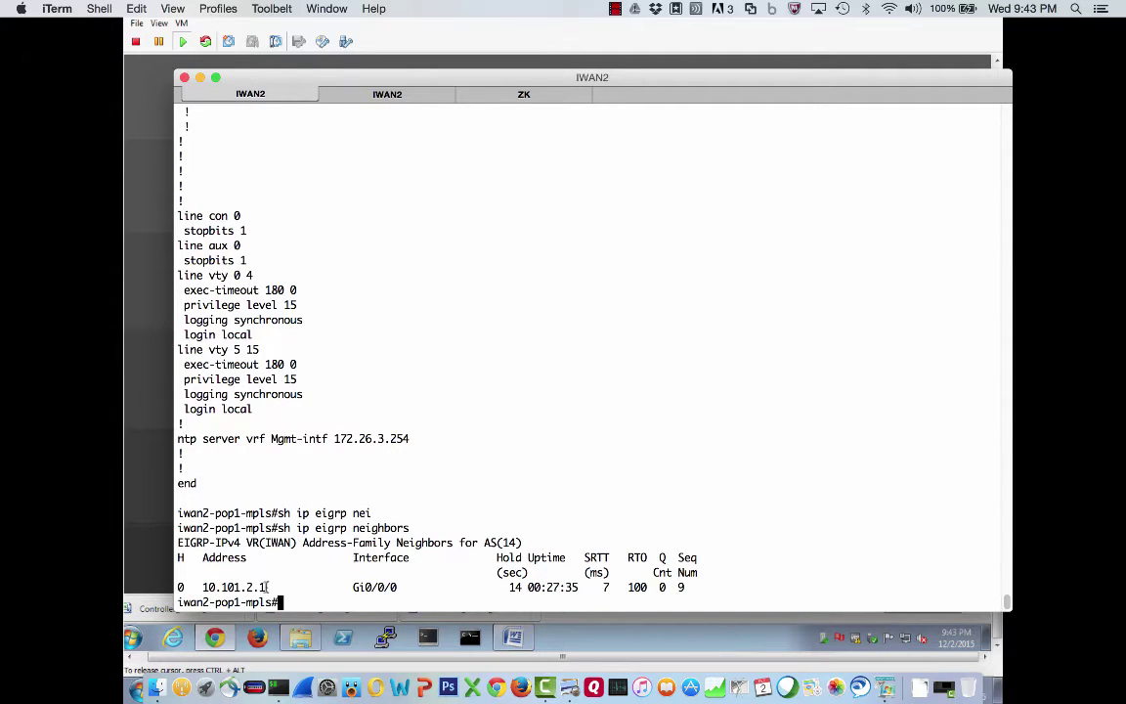
pyautogui.moveTo(265, 586); pyautogui.dragTo(199, 586)
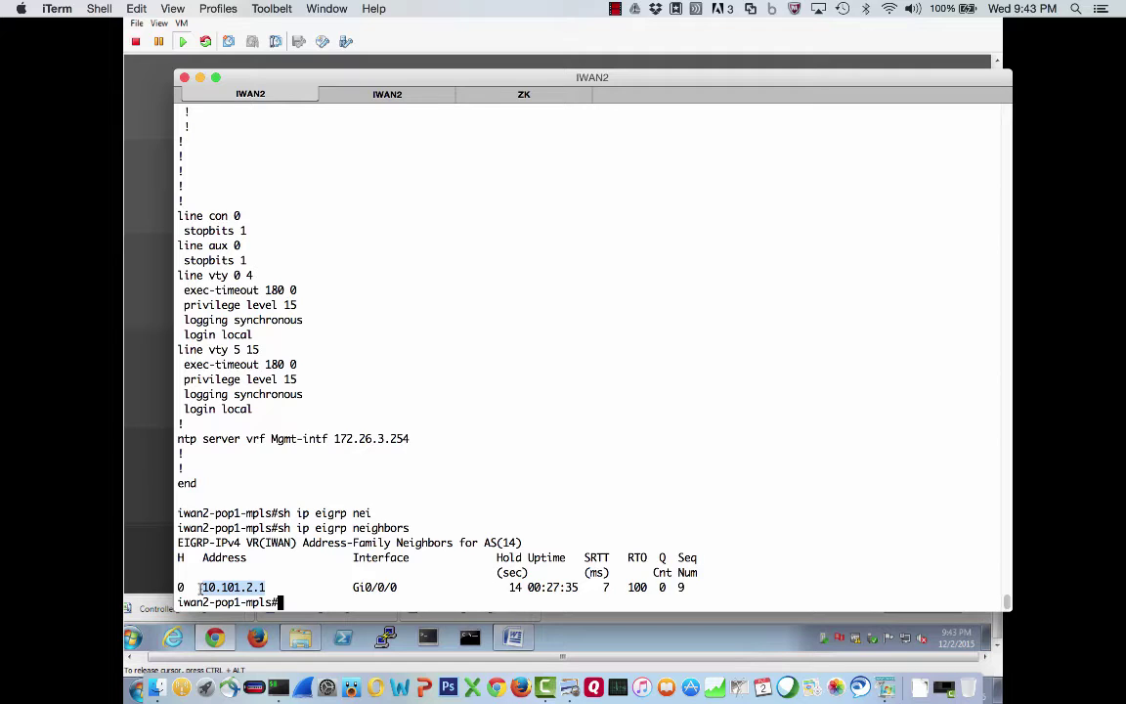
# On the inet router, enter privileged mode and list EIGRP neighbors, showing 10.101.3.1
pyautogui.click(361, 94)
pyautogui.write('en')
pyautogui.press('Return')
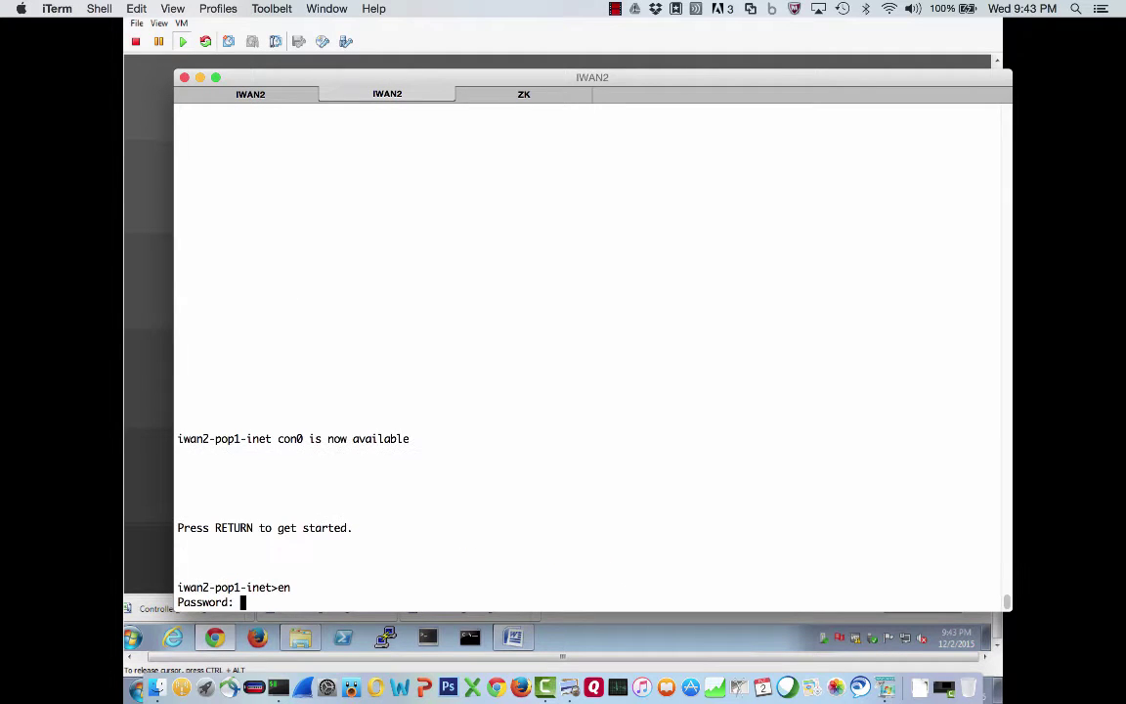
pyautogui.press('Return')
pyautogui.write('sh ip eigrp nei')
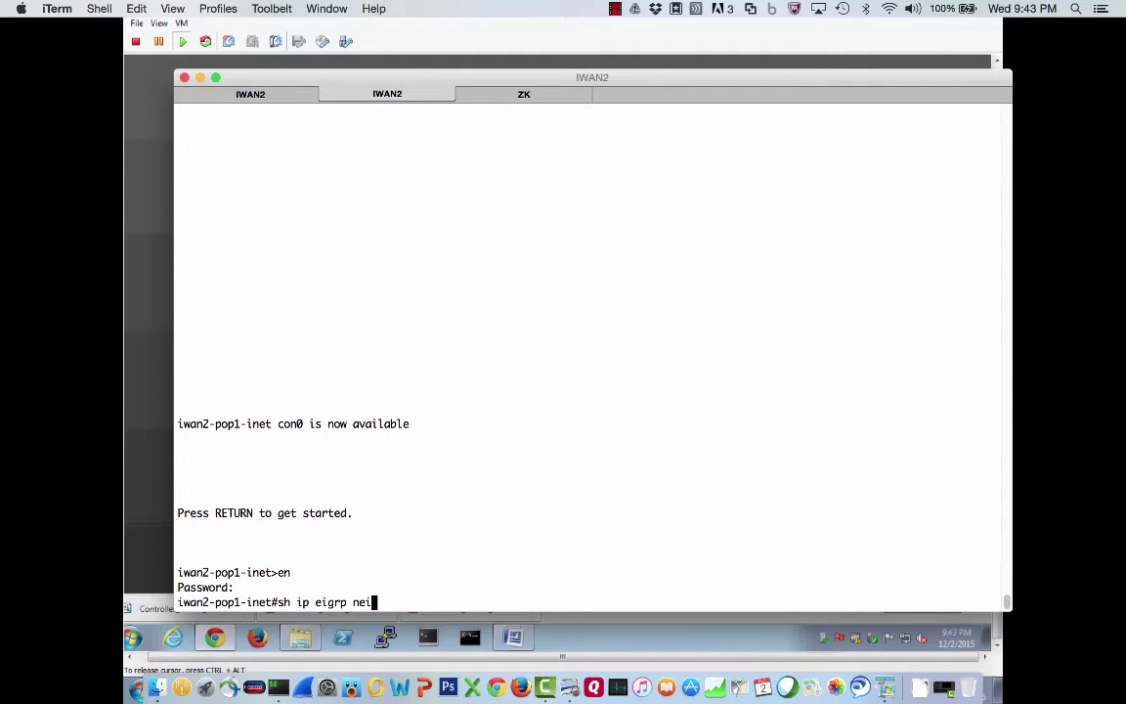
pyautogui.press('Tab')
pyautogui.press('Return')
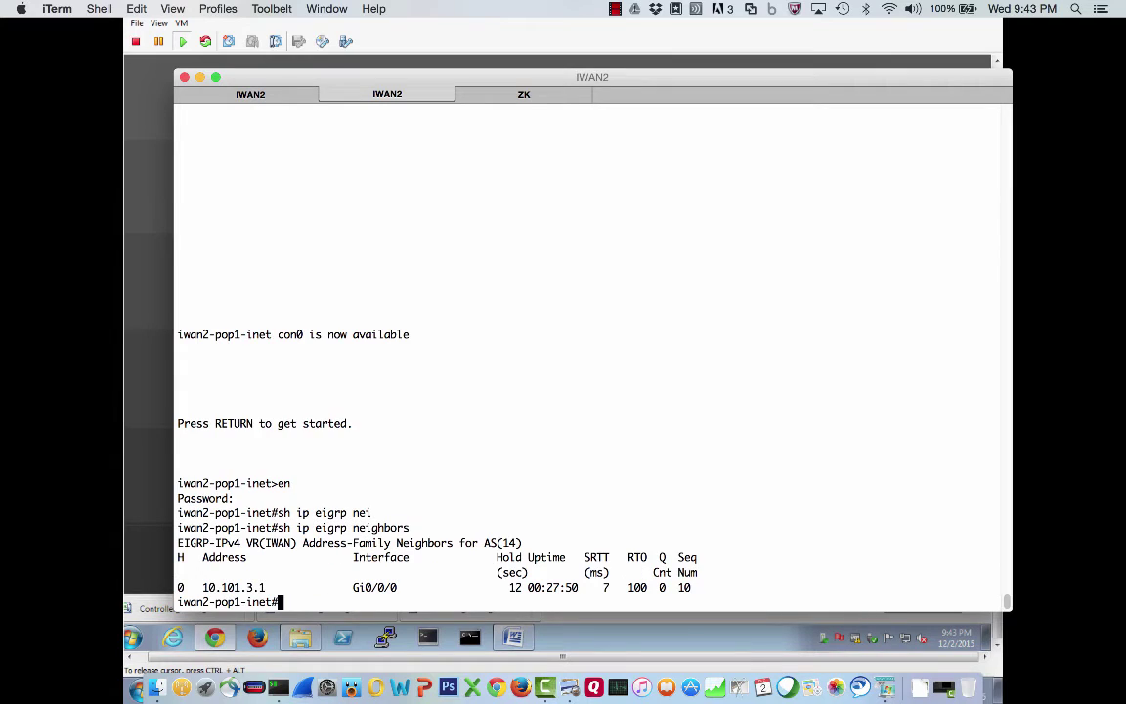
# Ping 10.100.30.11, then correct the address and ping 10.101.30.11 successfully
pyautogui.write('ping 10.100.30.11')
pyautogui.press('Return')
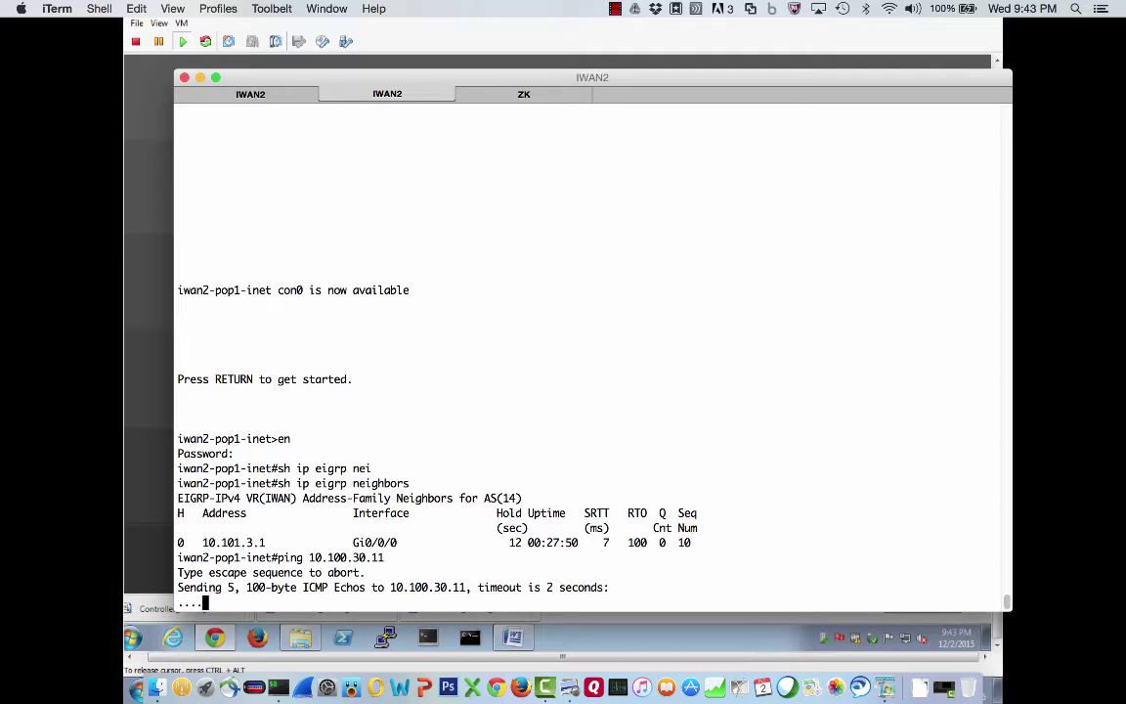
pyautogui.press('Up')
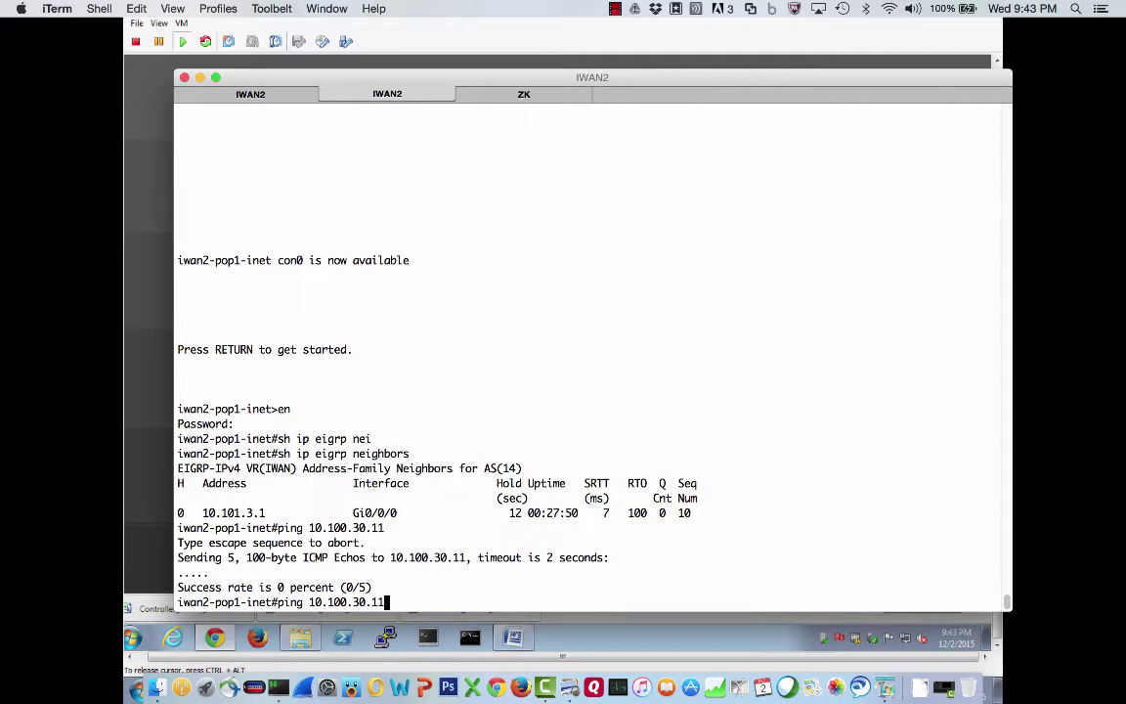
pyautogui.press('Left')
pyautogui.press('Left')
pyautogui.press('Left')
pyautogui.press('Left')
pyautogui.press('Left')
pyautogui.press('Left')
pyautogui.press('BackSpace')
pyautogui.write('1')
pyautogui.press('Return')
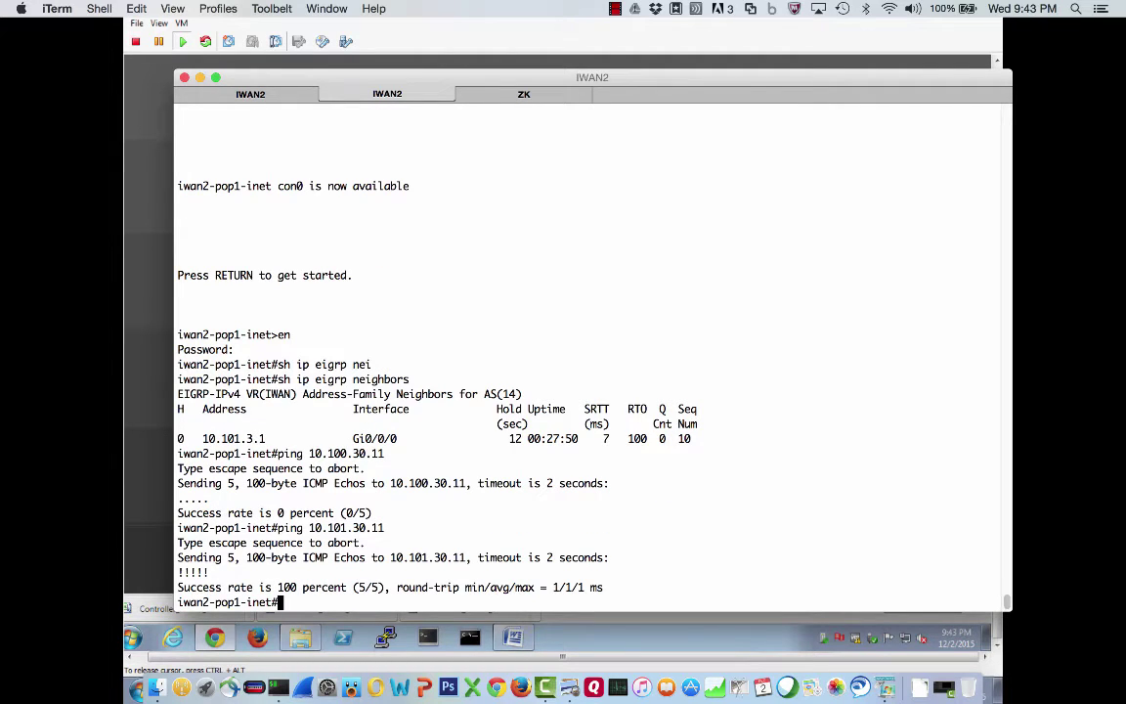
# Page through the inet router's running config, marking the Gi0/0/0, Gi0/0/5 and Gi0 management blocks
pyautogui.write('sh run')
pyautogui.press('Return')
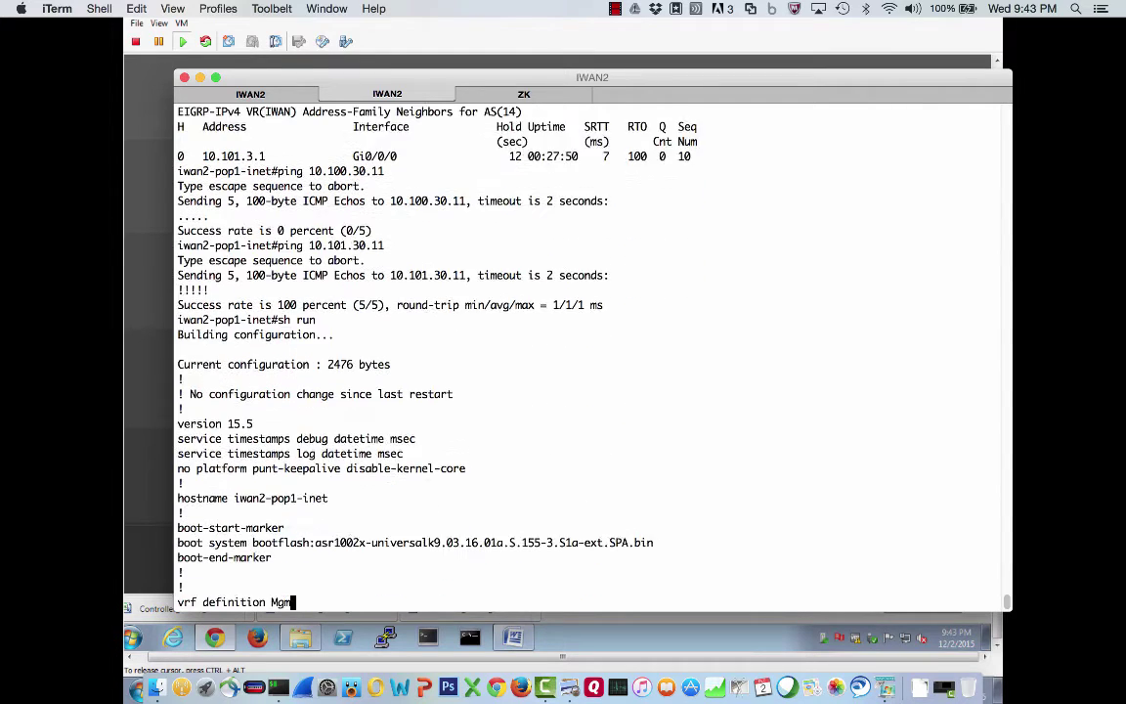
pyautogui.press('space')
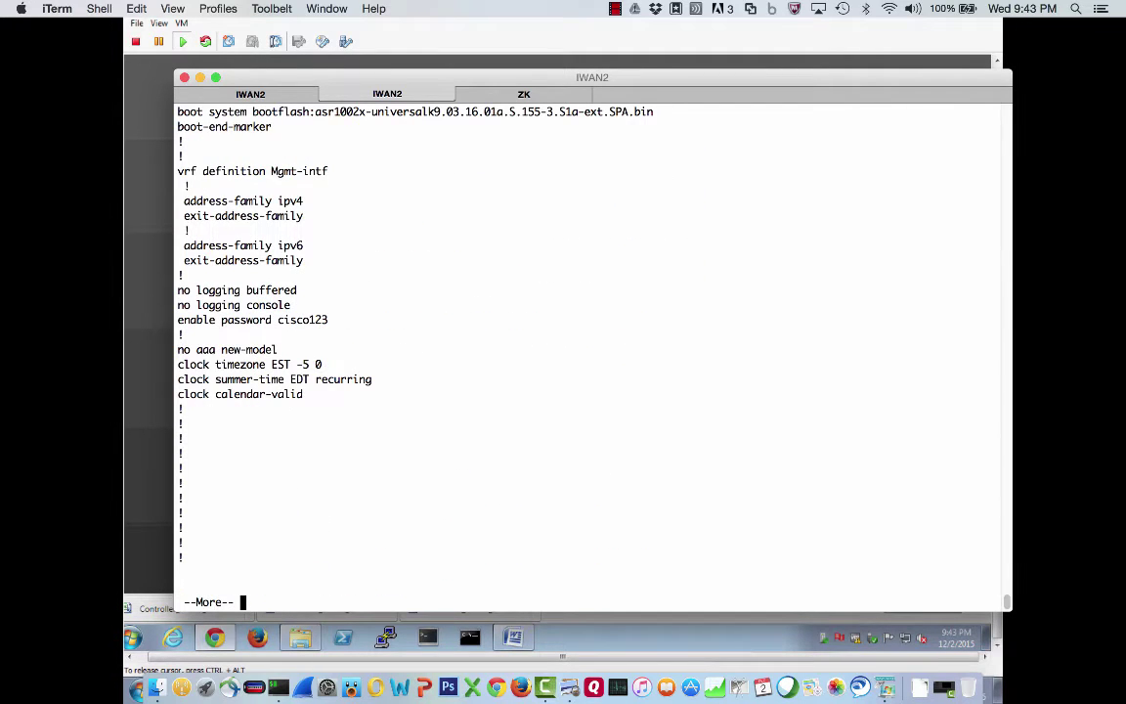
pyautogui.press('space')
pyautogui.press('space')
pyautogui.press('space')
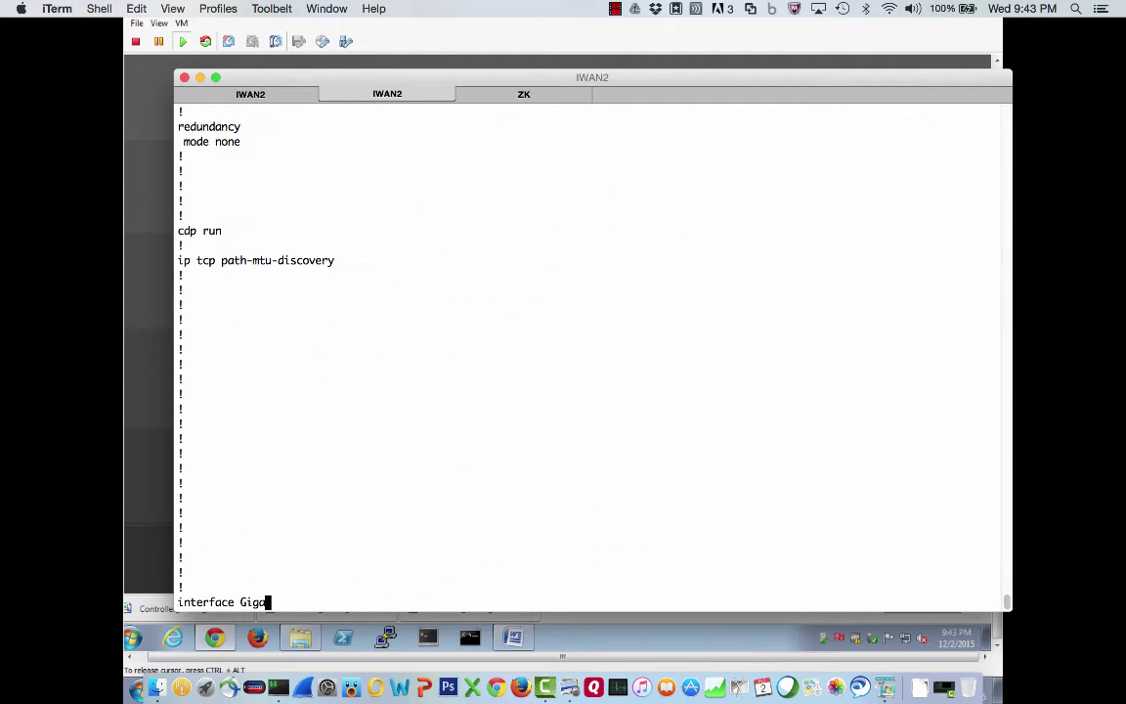
pyautogui.press('space')
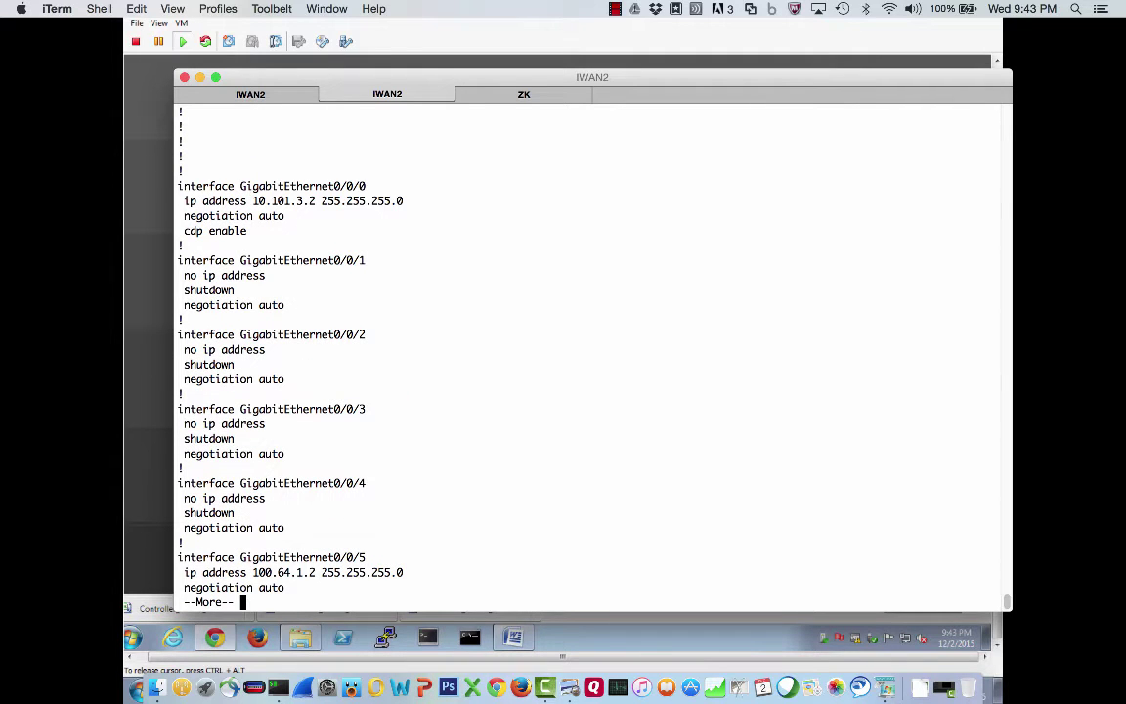
pyautogui.moveTo(264, 232); pyautogui.dragTo(180, 181)
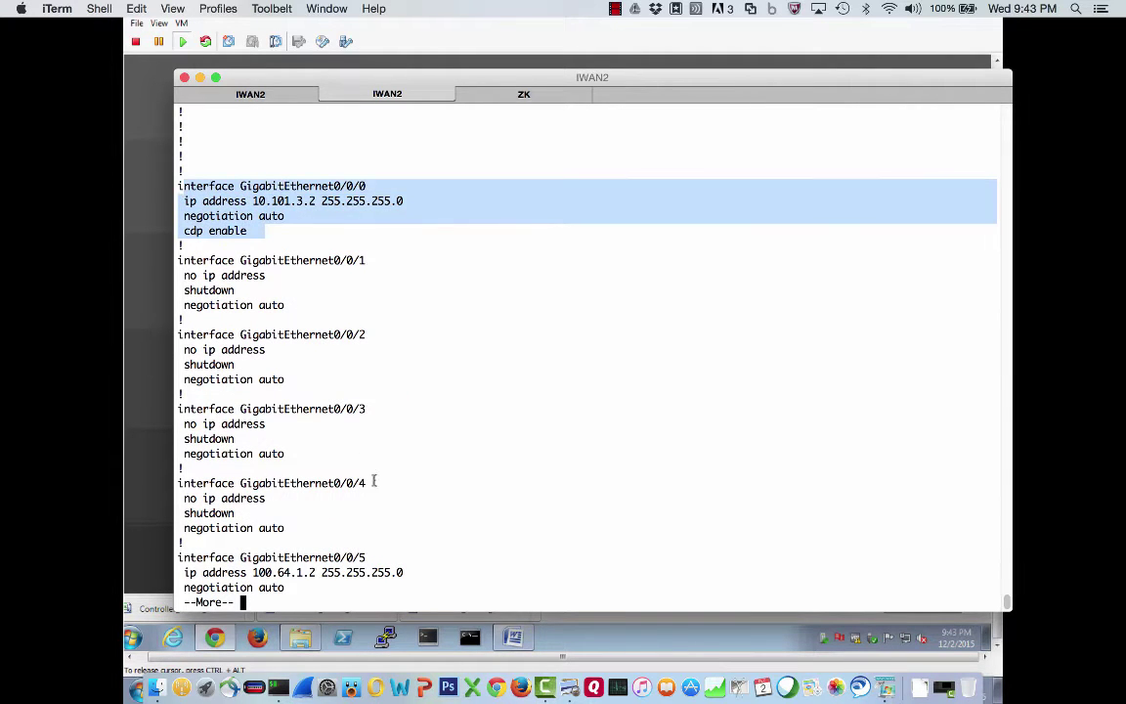
pyautogui.moveTo(290, 590); pyautogui.dragTo(185, 556)
pyautogui.click(390, 465)
pyautogui.press('space')
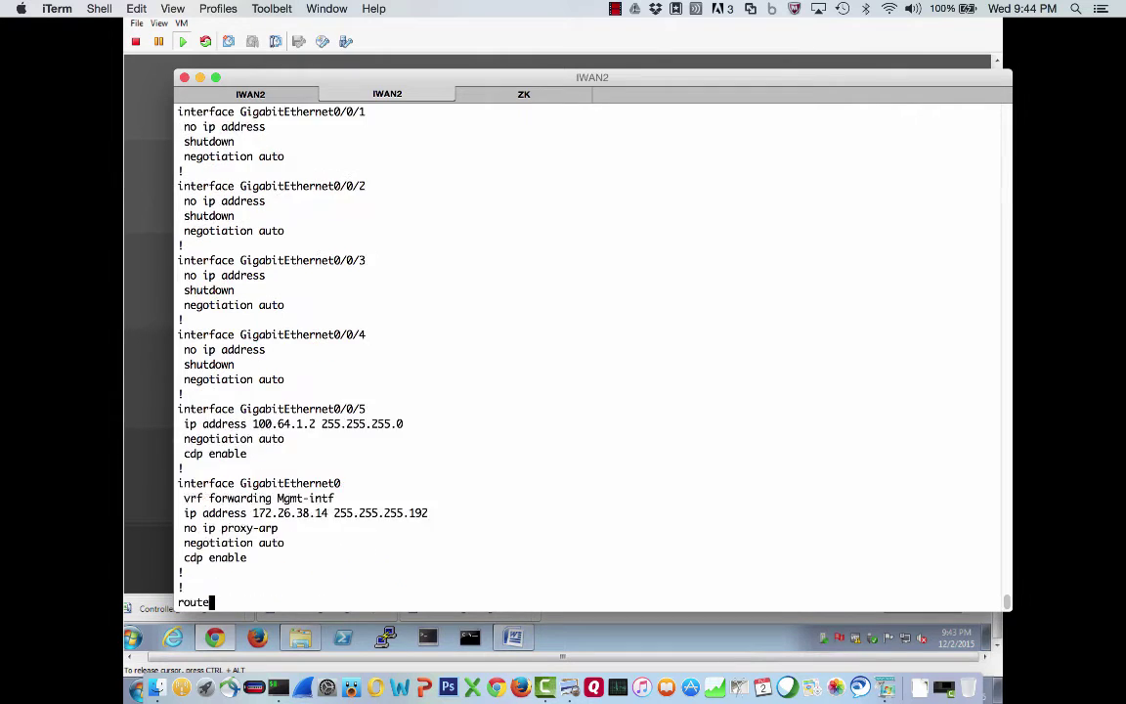
pyautogui.moveTo(259, 365); pyautogui.dragTo(153, 292)
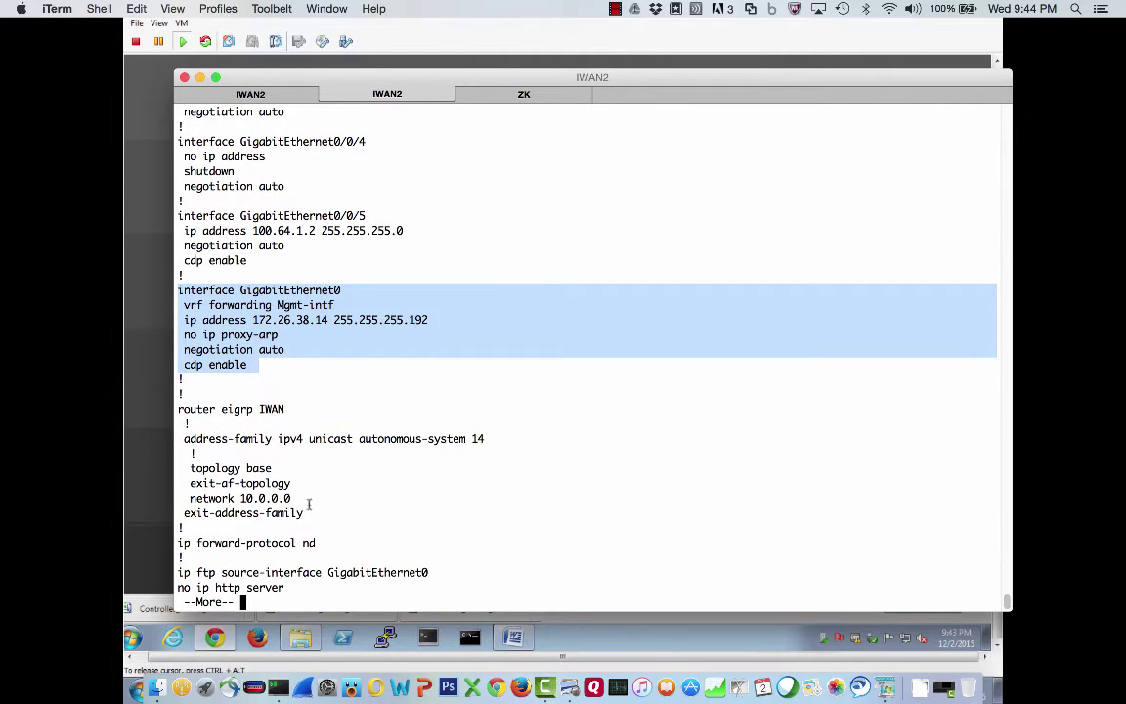
pyautogui.press('space')
pyautogui.press('space')
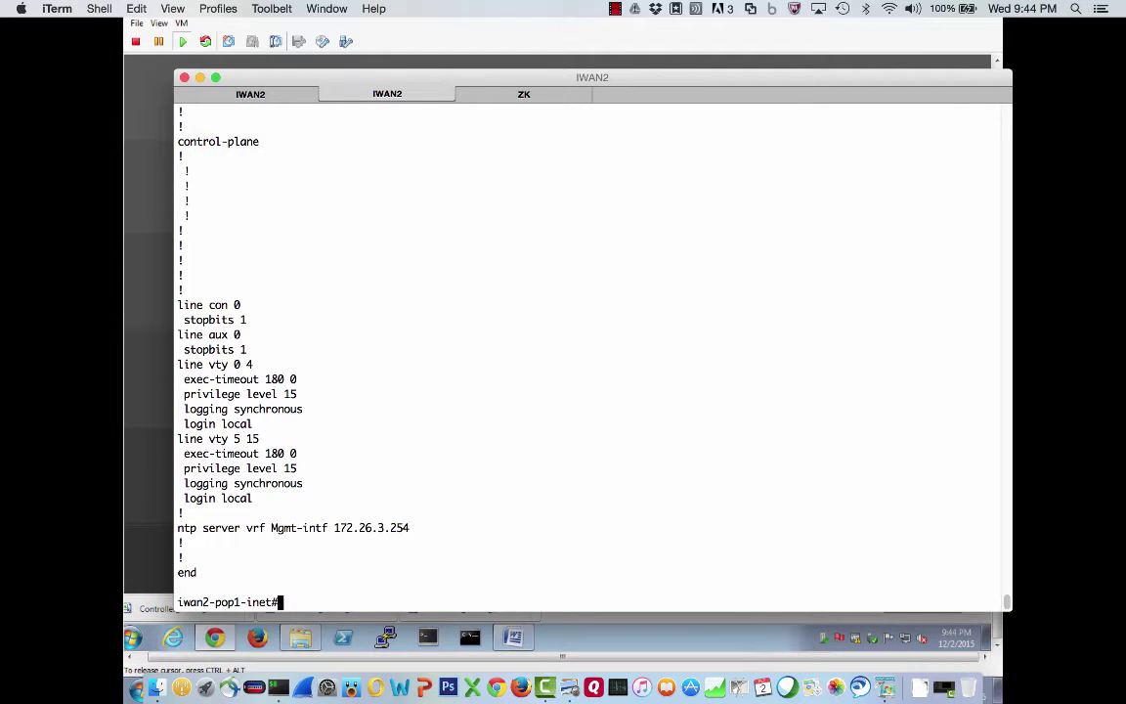
# Return to the ZK session, glance at the topology diagram, then switch back toward the terminal
pyautogui.click(524, 94)
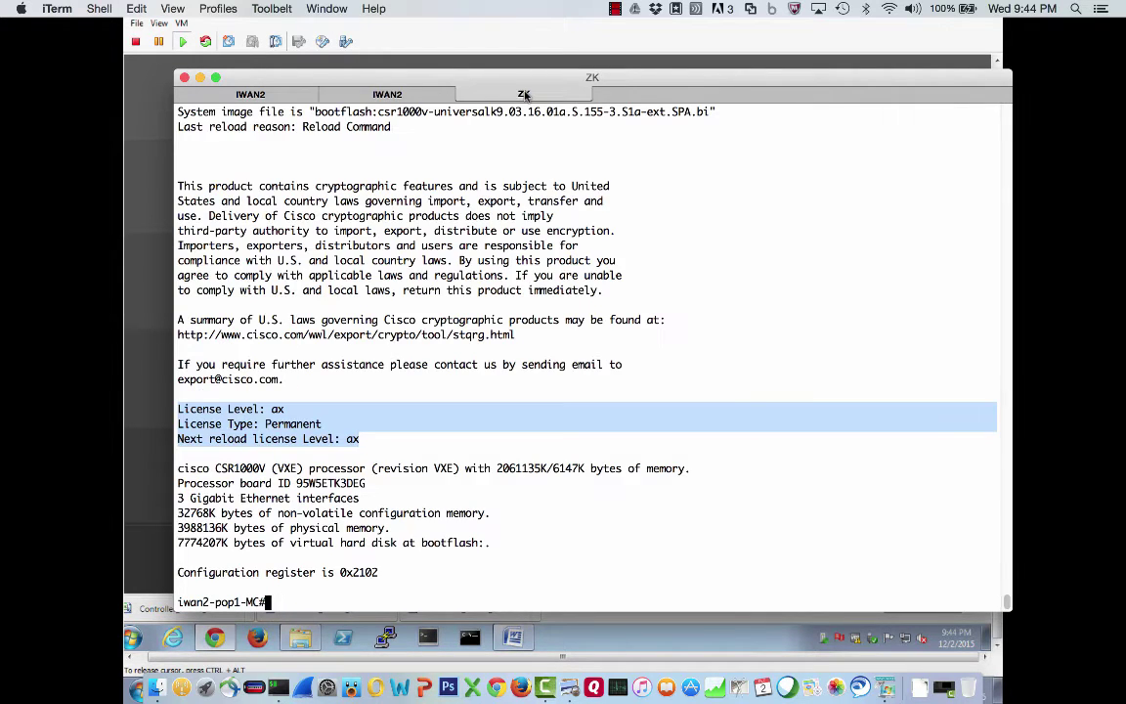
pyautogui.click(490, 301)
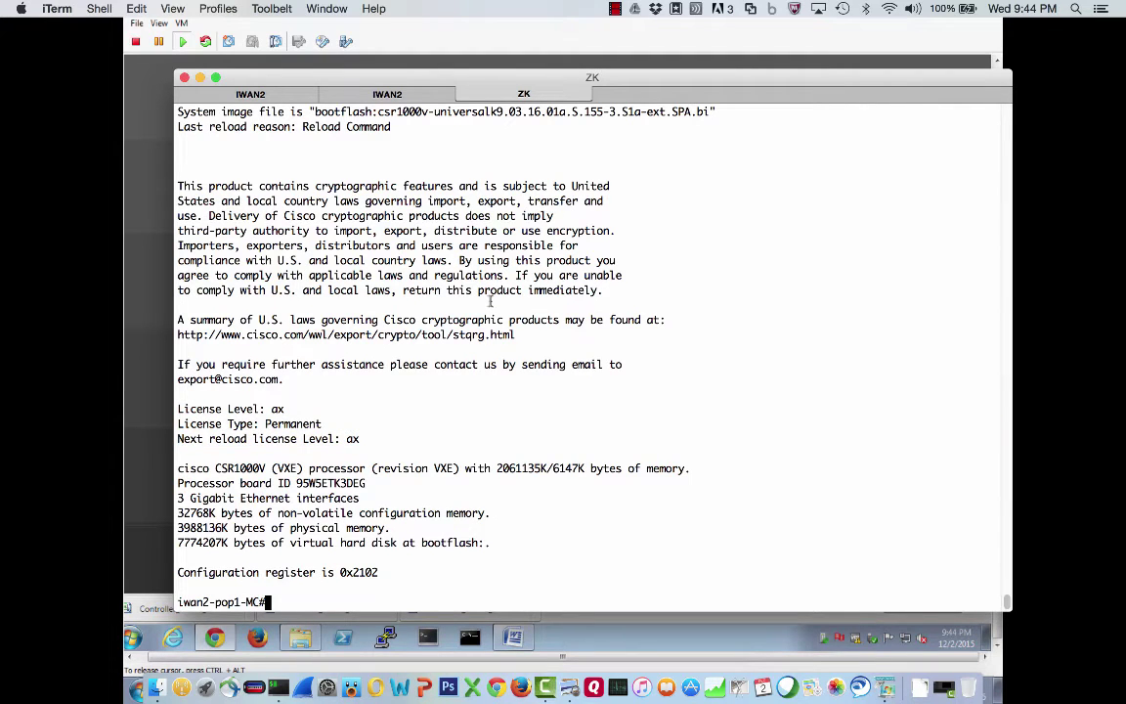
pyautogui.press('super+Tab')
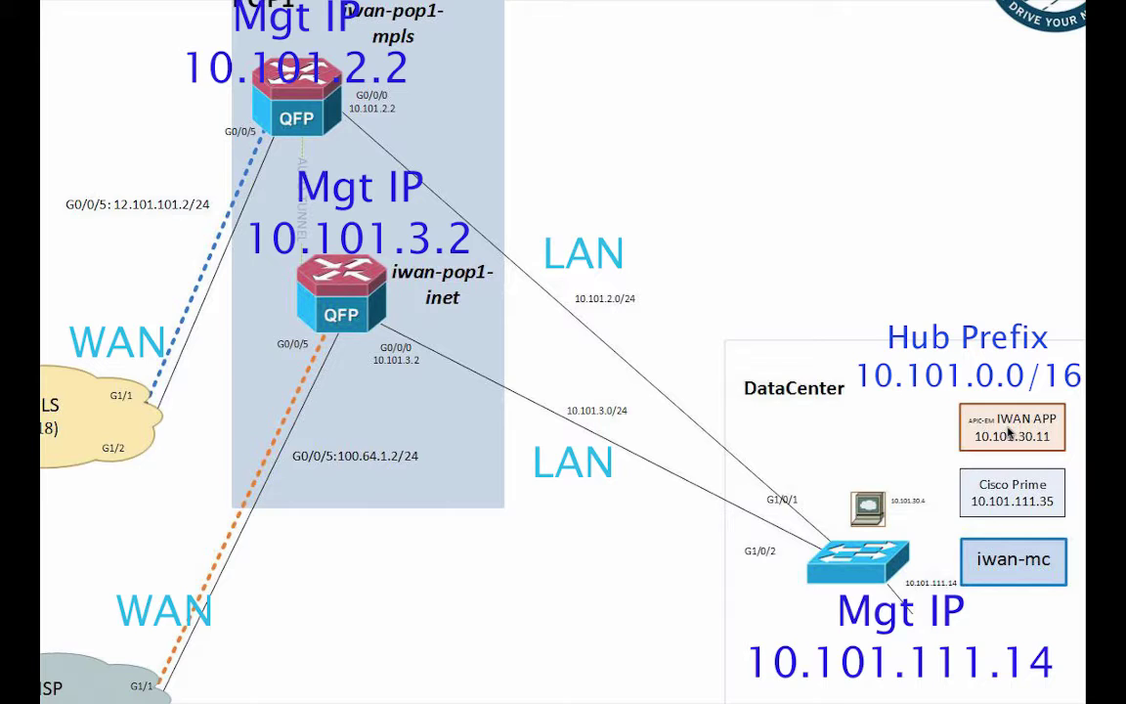
pyautogui.press('super+Tab')
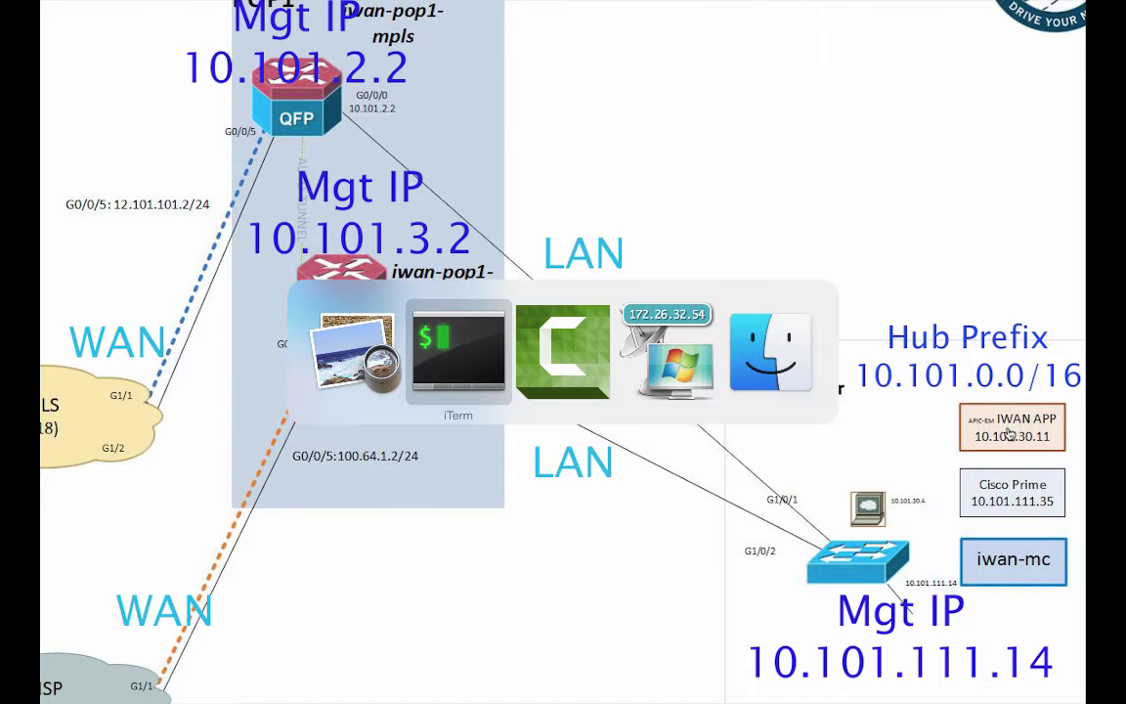
pyautogui.press('super+Tab')
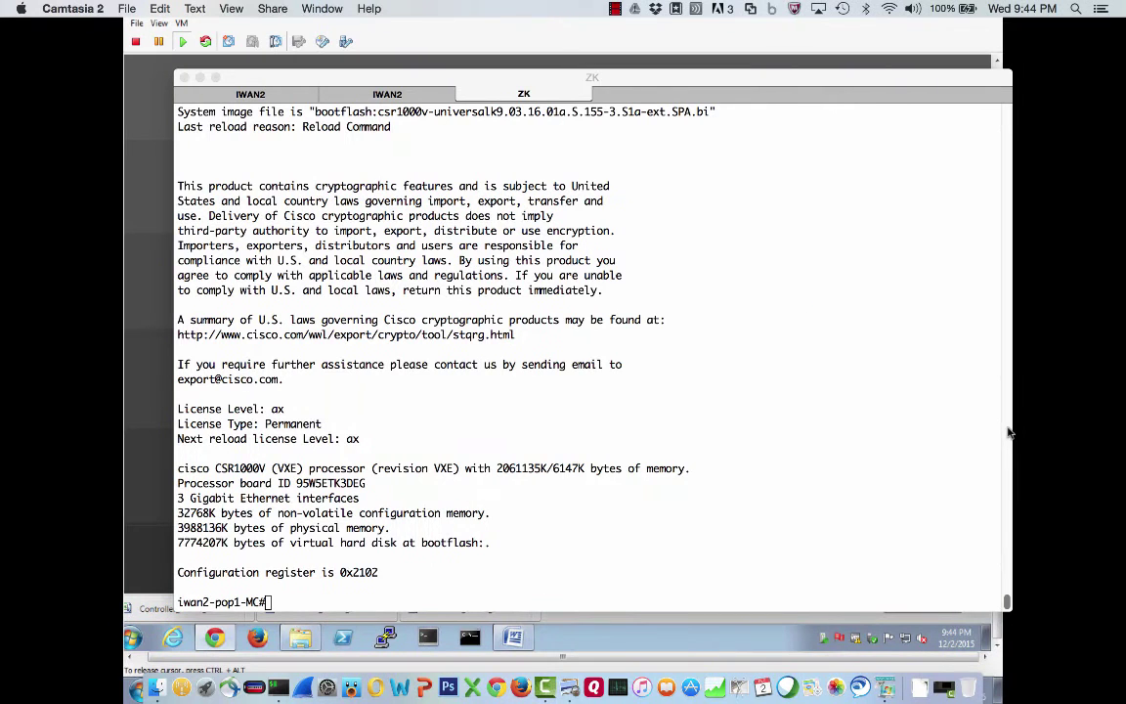
pyautogui.press('super+Tab')
pyautogui.press('super+Tab')
pyautogui.press('super+Tab')
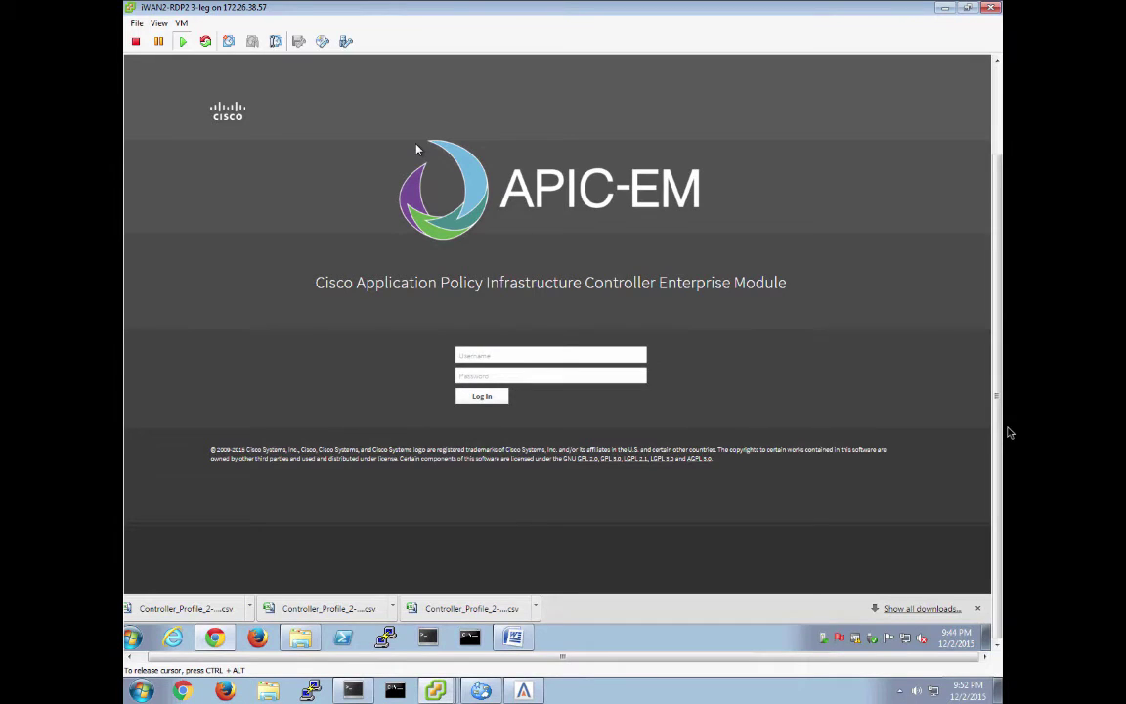
# Log in to APIC-EM as admin with the account password
pyautogui.click(495, 358)
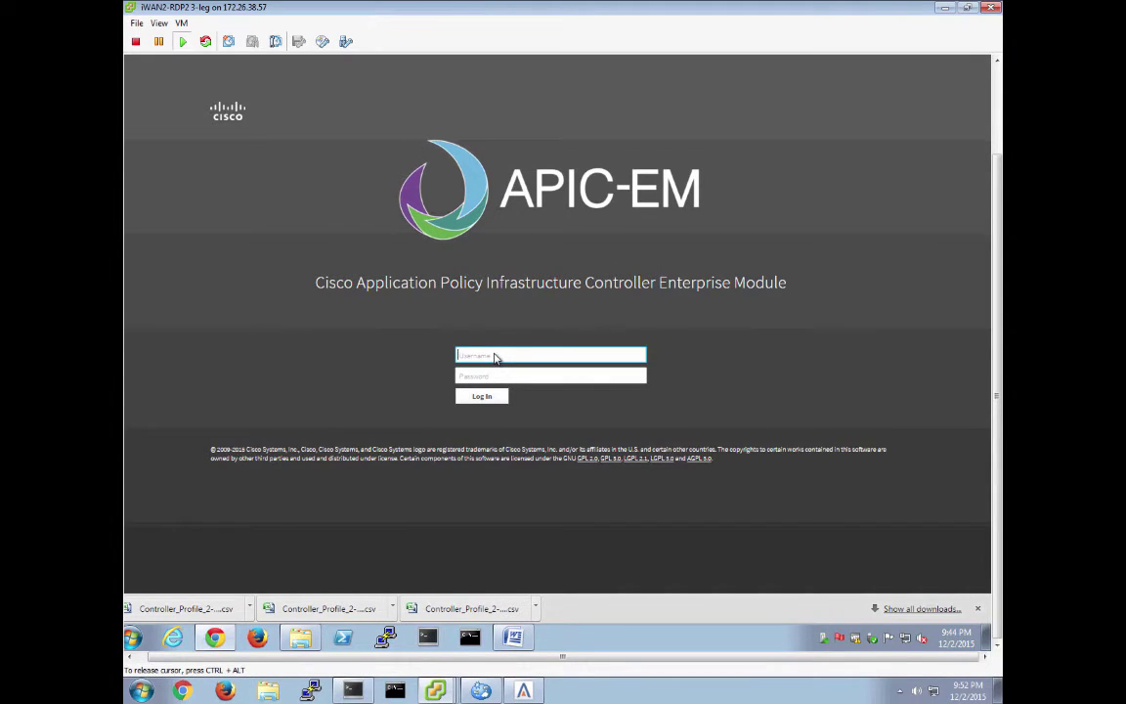
pyautogui.write('admin')
pyautogui.press('Tab')
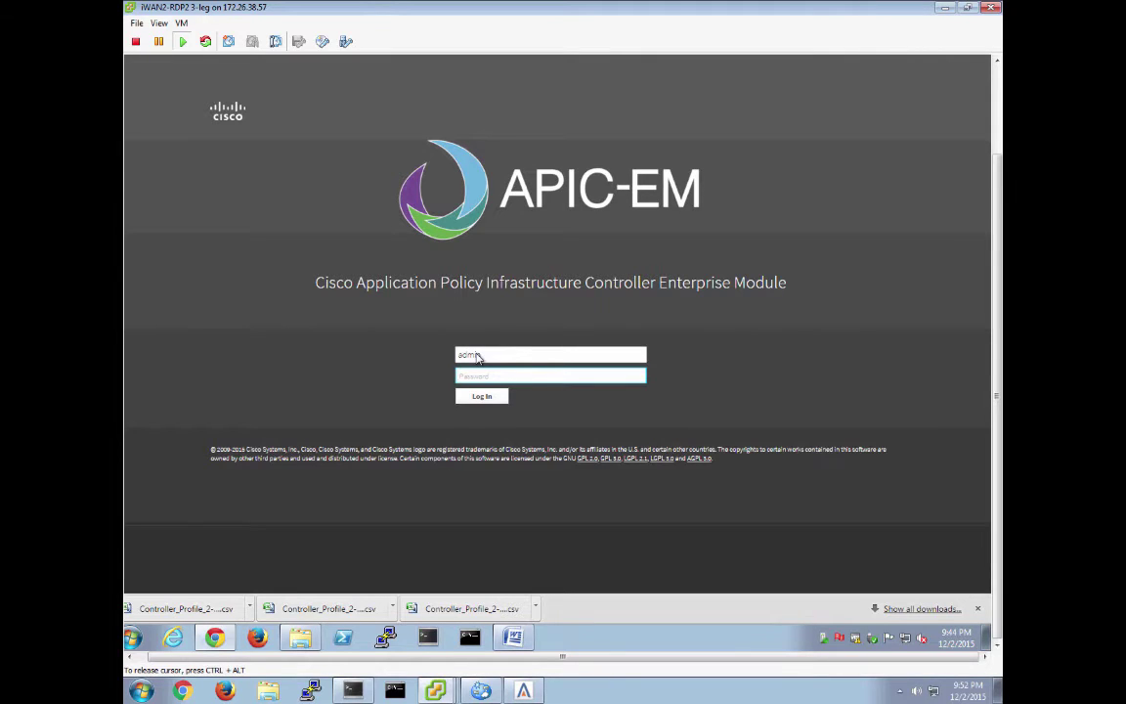
pyautogui.write('•••••')
pyautogui.press('Return')
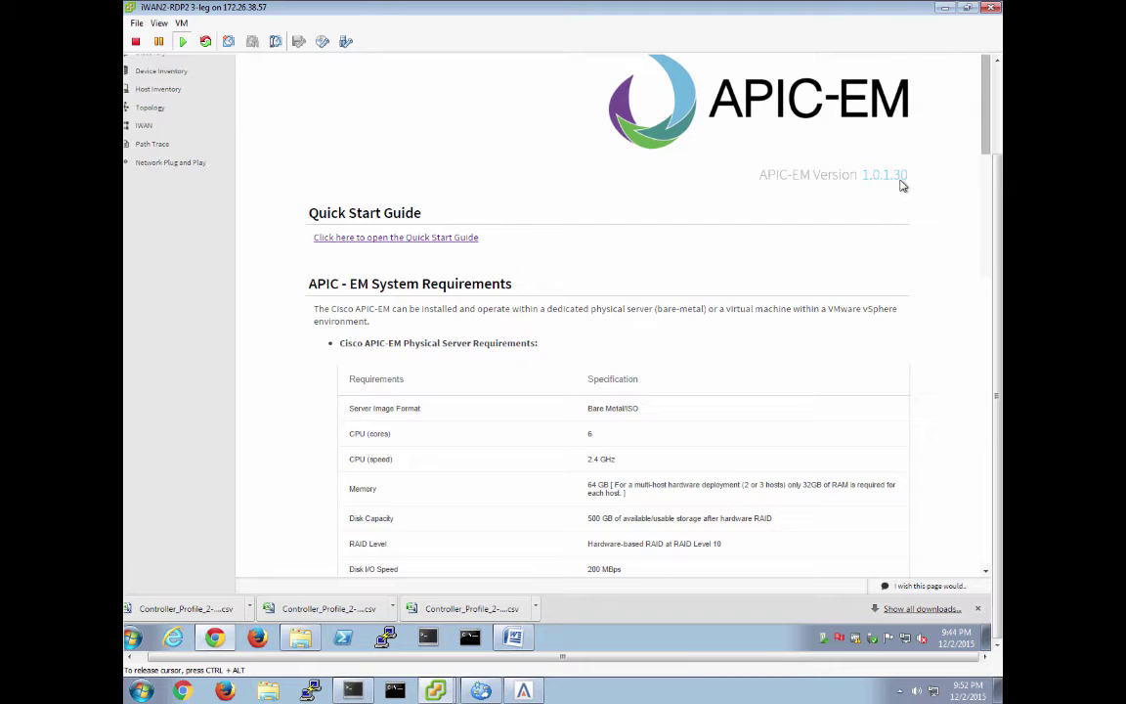
# Open the controller Settings page from the admin account menu
pyautogui.click(998, 132)
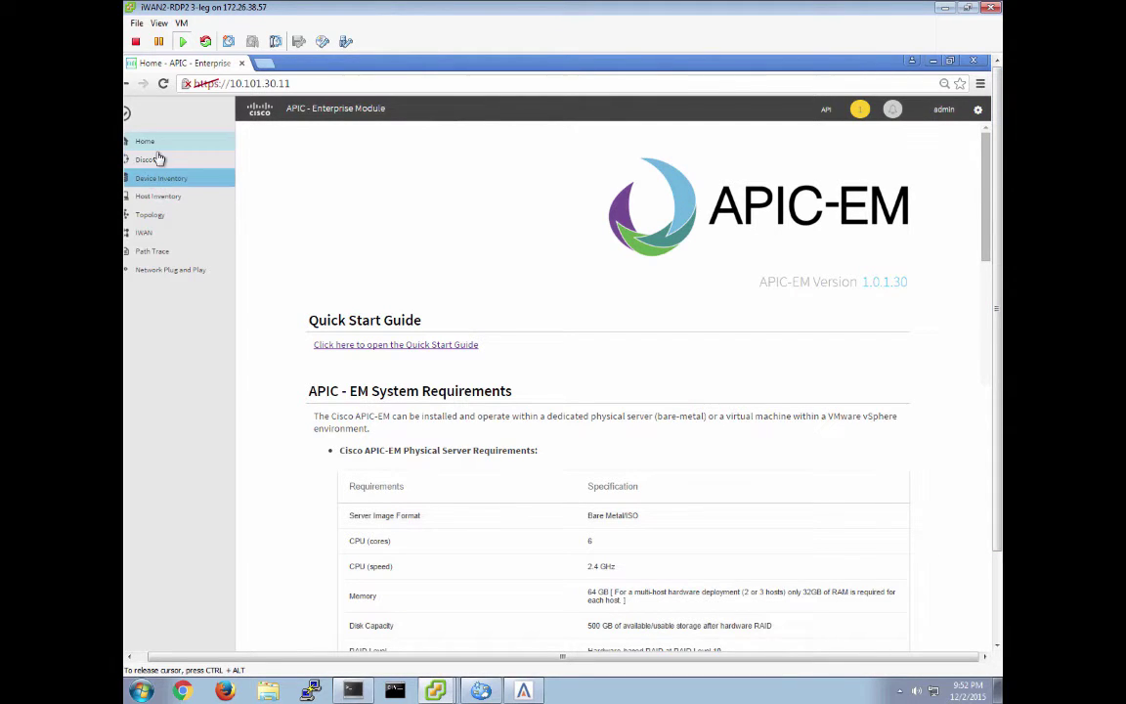
pyautogui.click(942, 109)
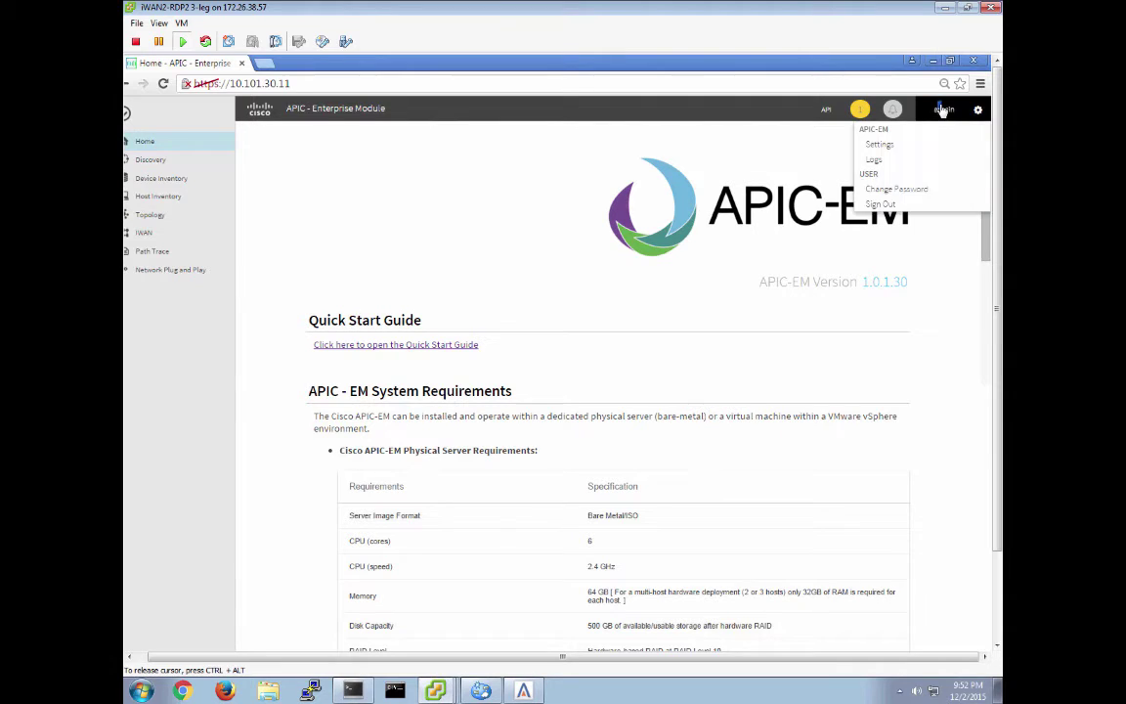
pyautogui.click(879, 144)
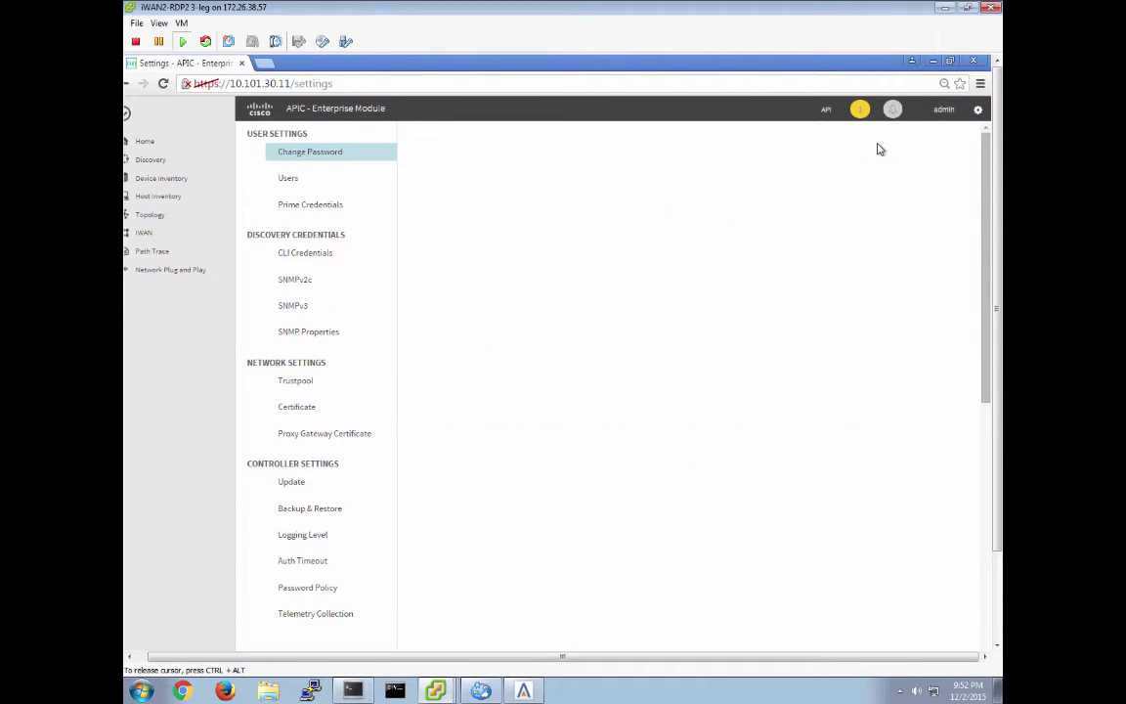
# Start a new CLI credential with username admin and its password
pyautogui.click(322, 256)
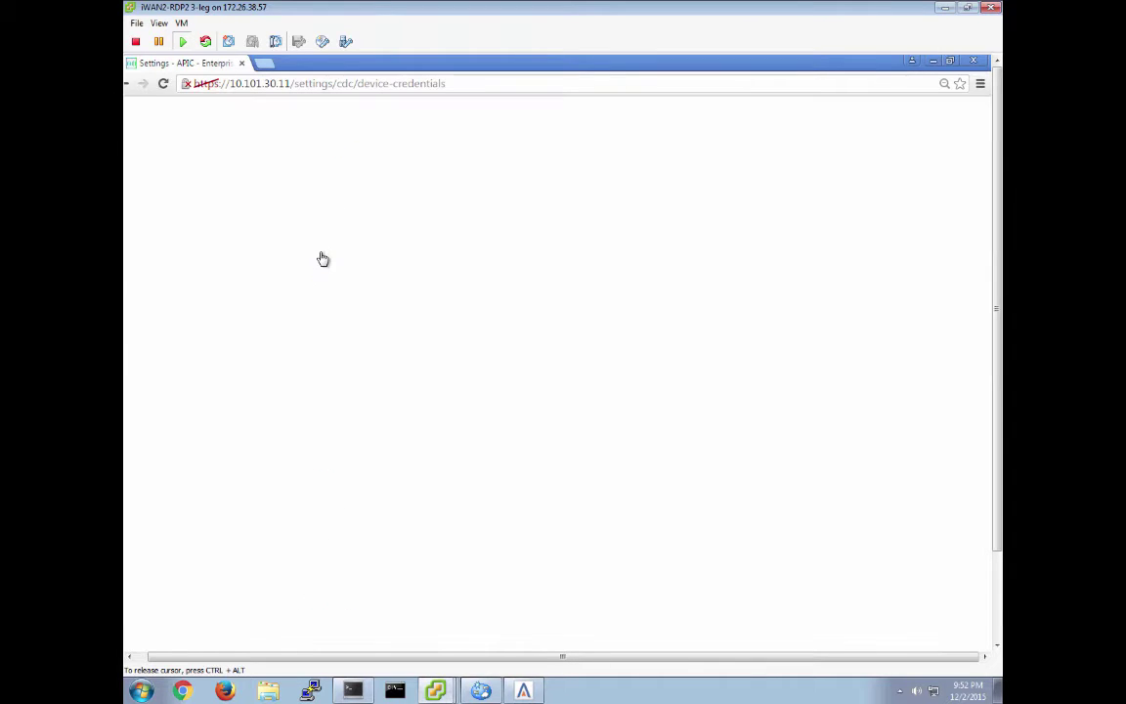
pyautogui.click(988, 641)
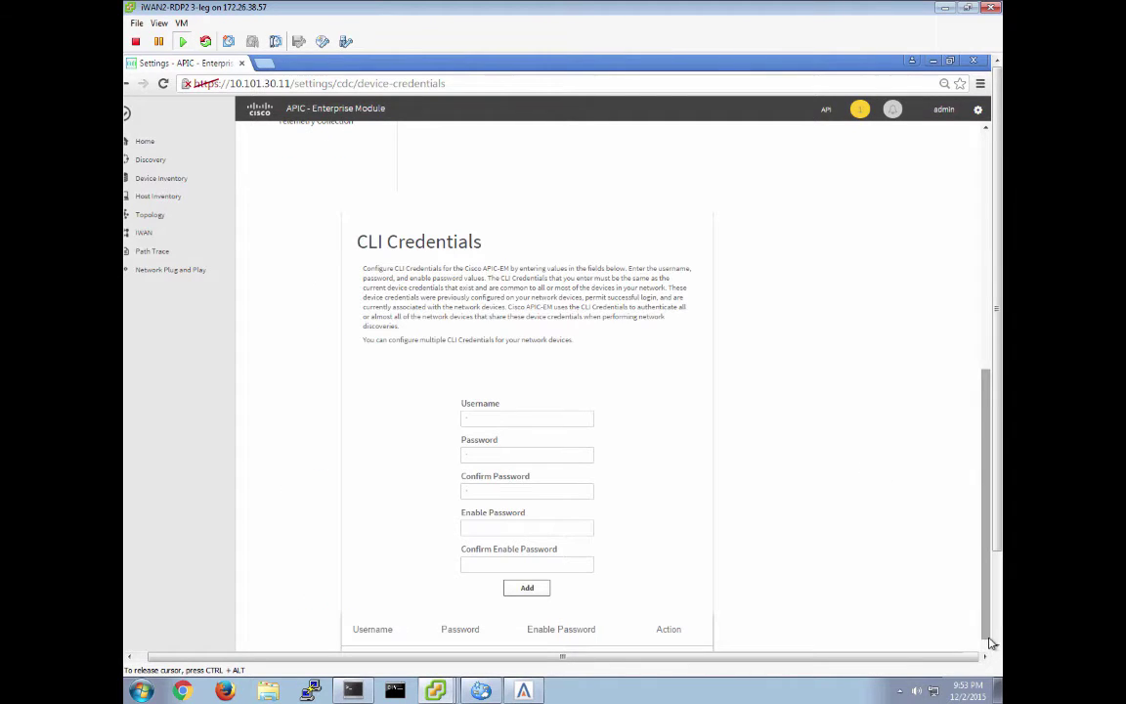
pyautogui.click(477, 421)
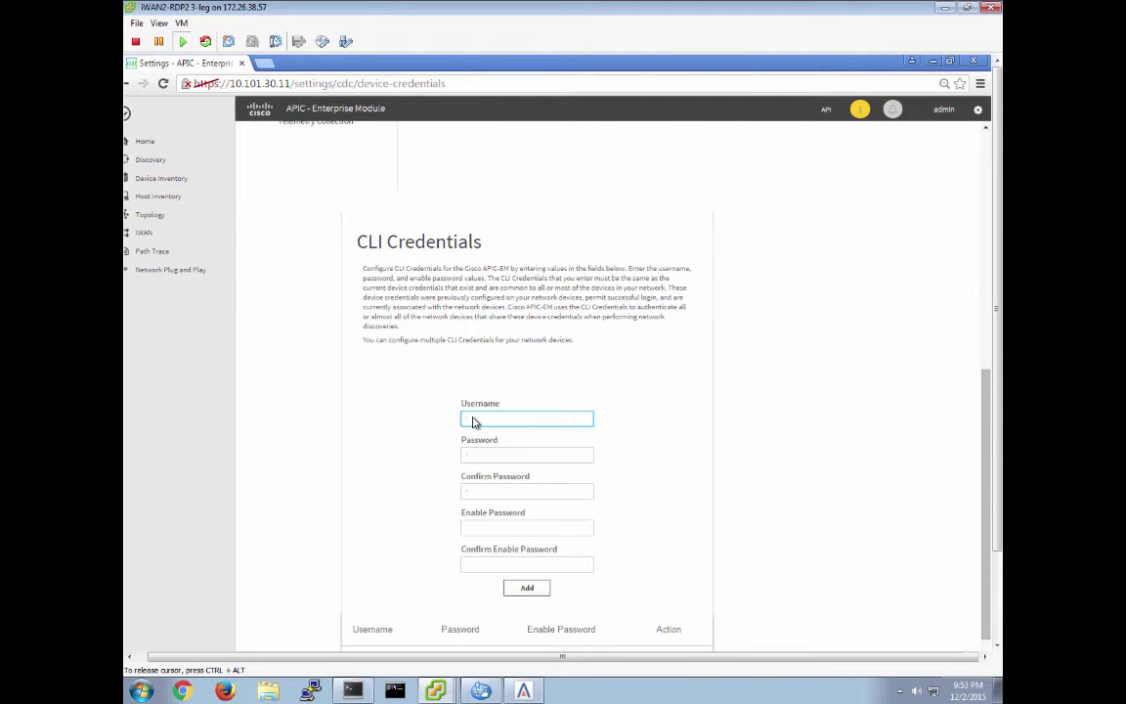
pyautogui.write('admin')
pyautogui.press('Tab')
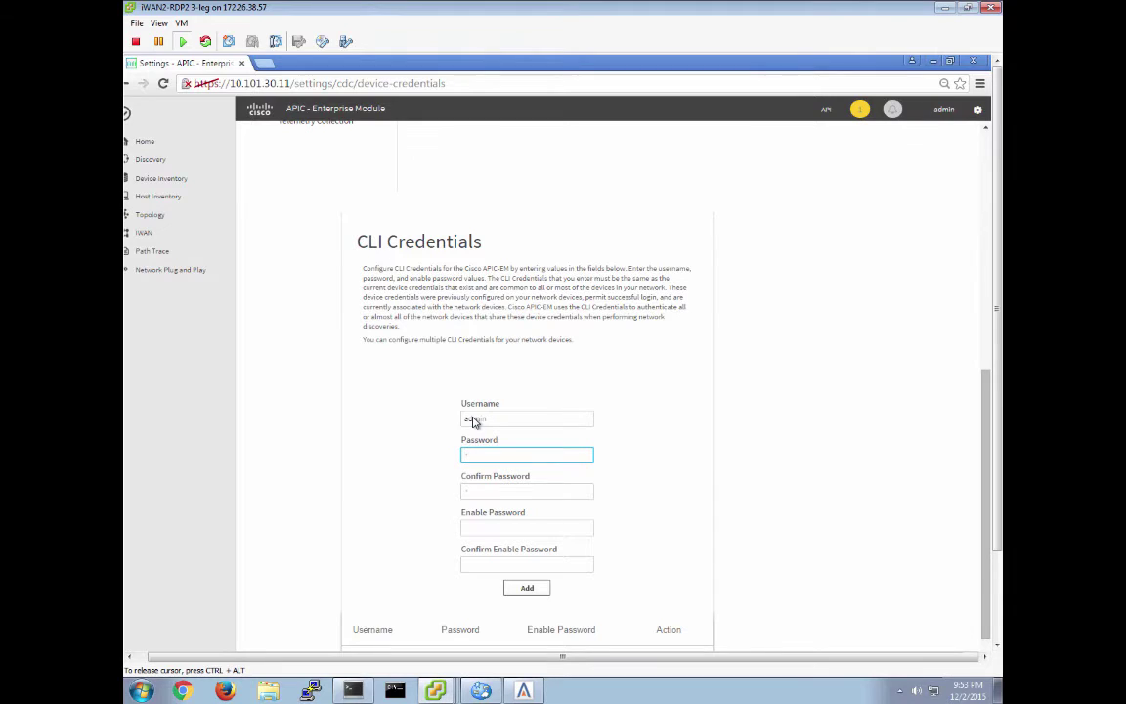
pyautogui.write('Cisco123')
# Confirm the password, fill in and confirm the enable password, and add the CLI credential
pyautogui.press('Tab')
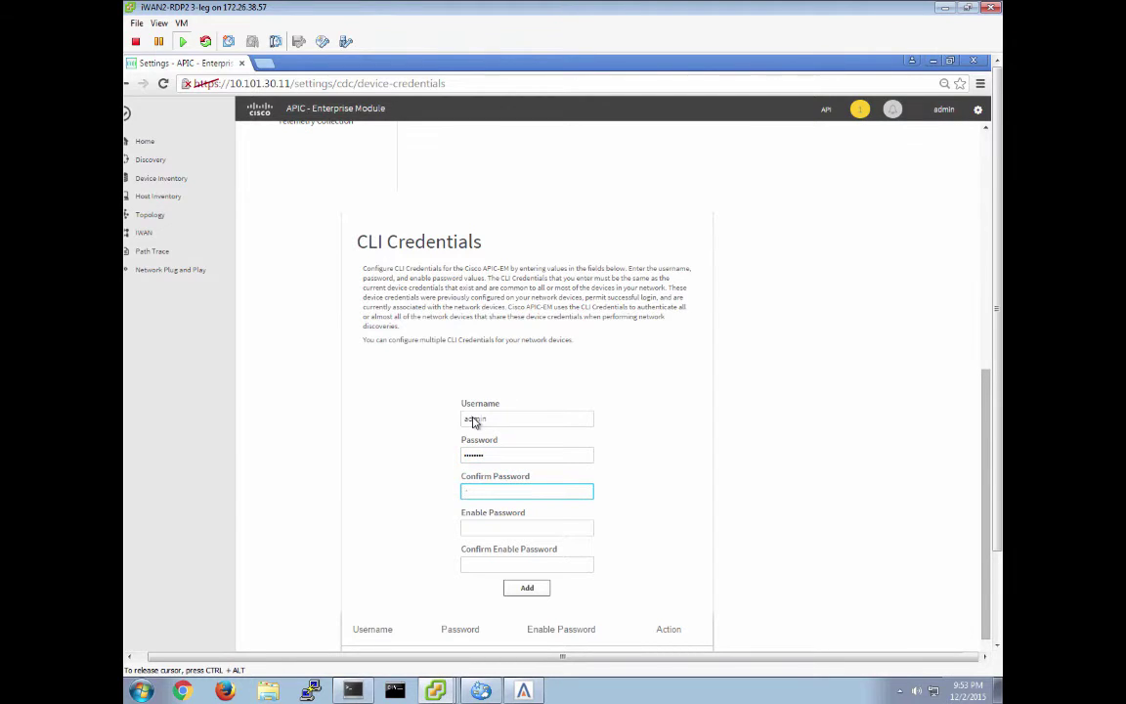
pyautogui.write('Cisco123')
pyautogui.press('Tab')
pyautogui.write('Cisco123')
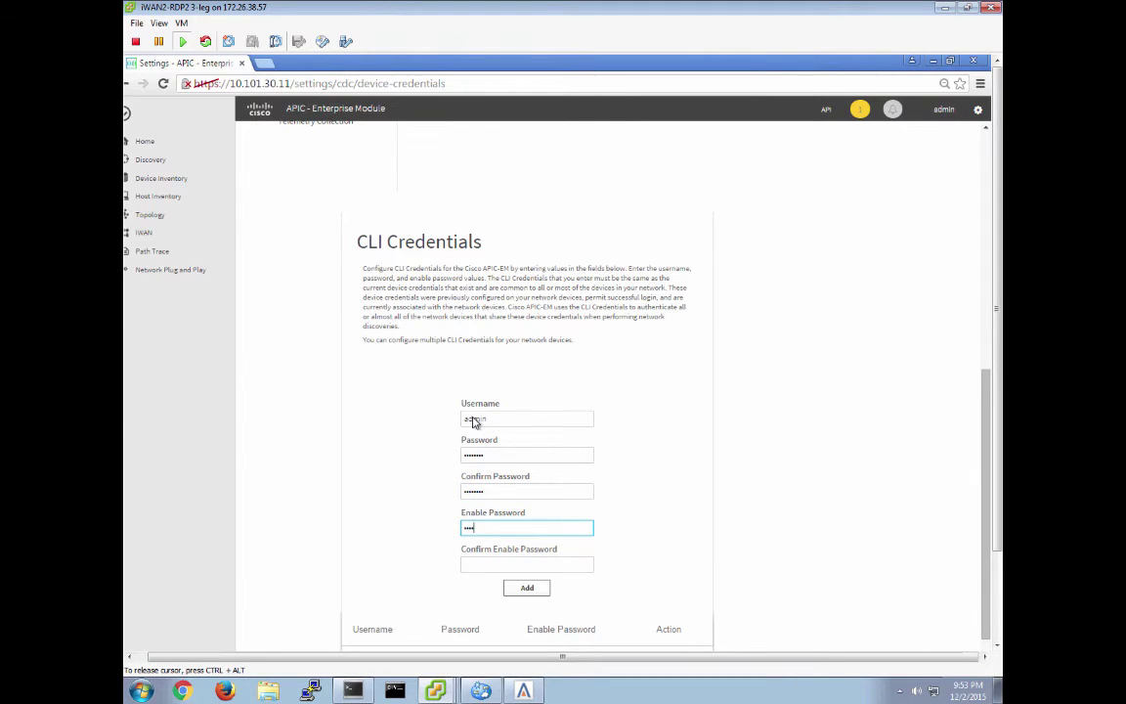
pyautogui.press('Tab')
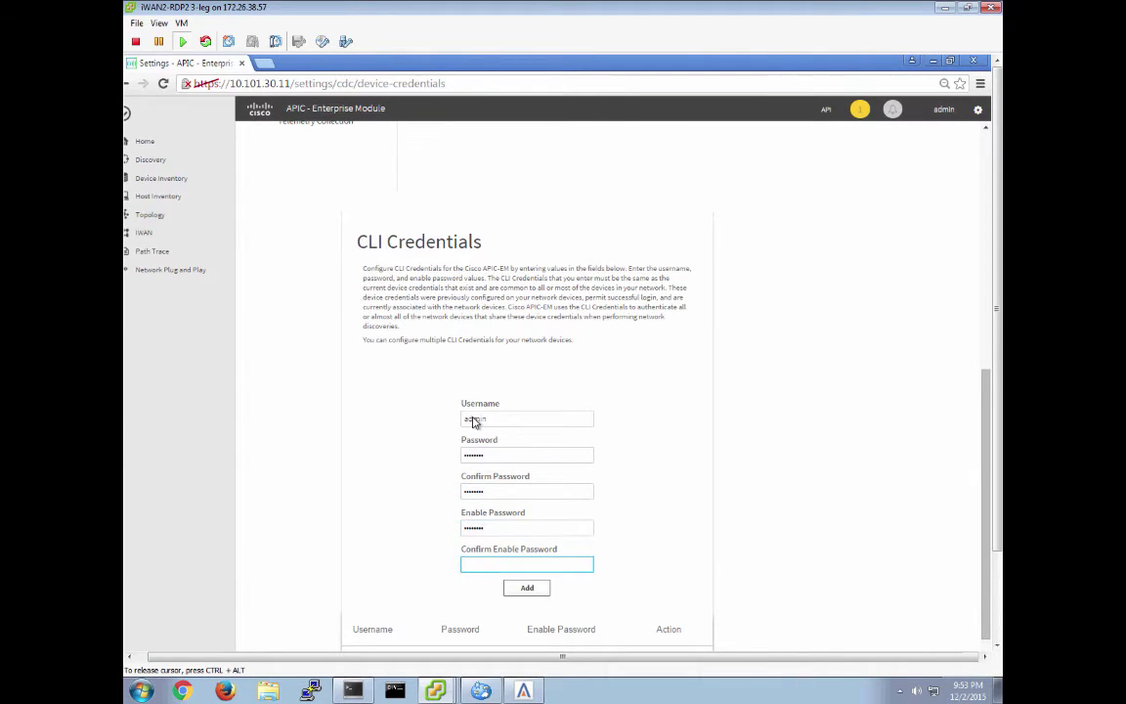
pyautogui.write('Cisco123')
pyautogui.click(524, 593)
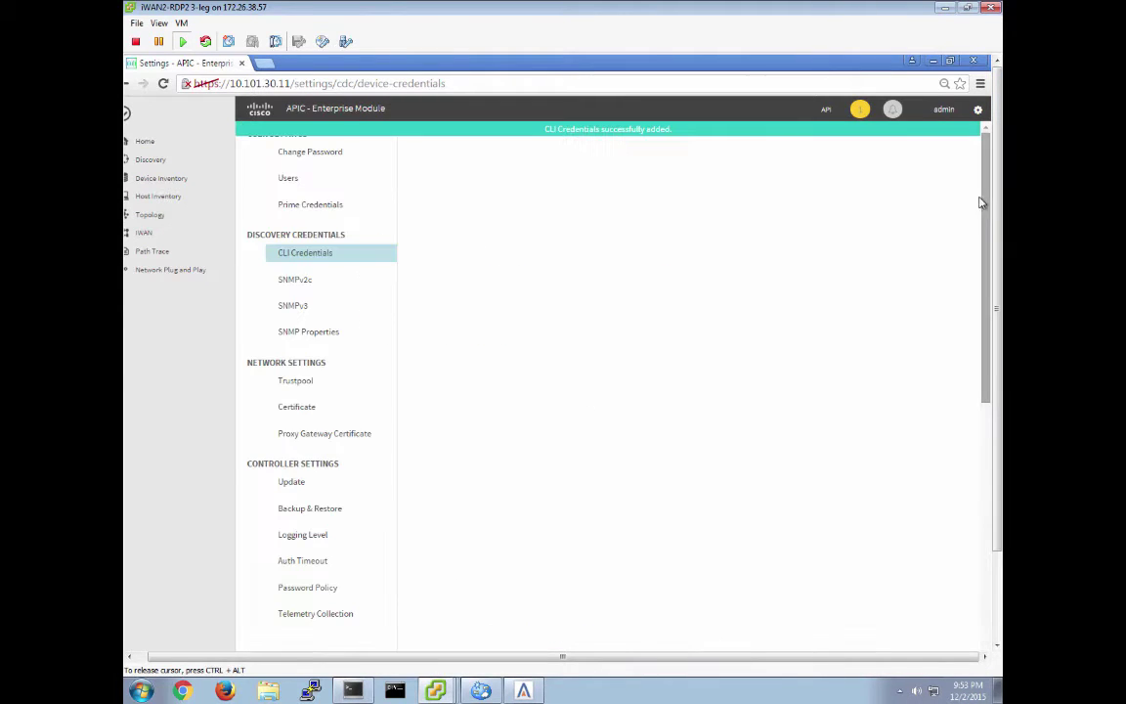
pyautogui.click(302, 282)
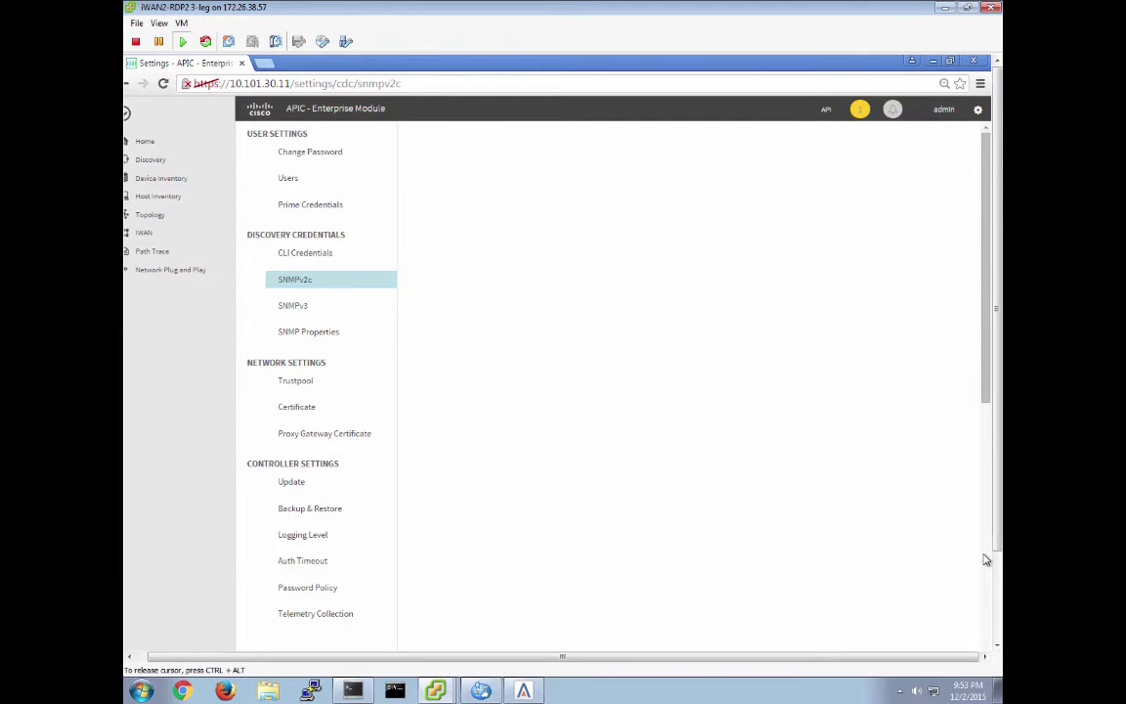
# Save an SNMPv2c RO read community with its community string
pyautogui.click(985, 585)
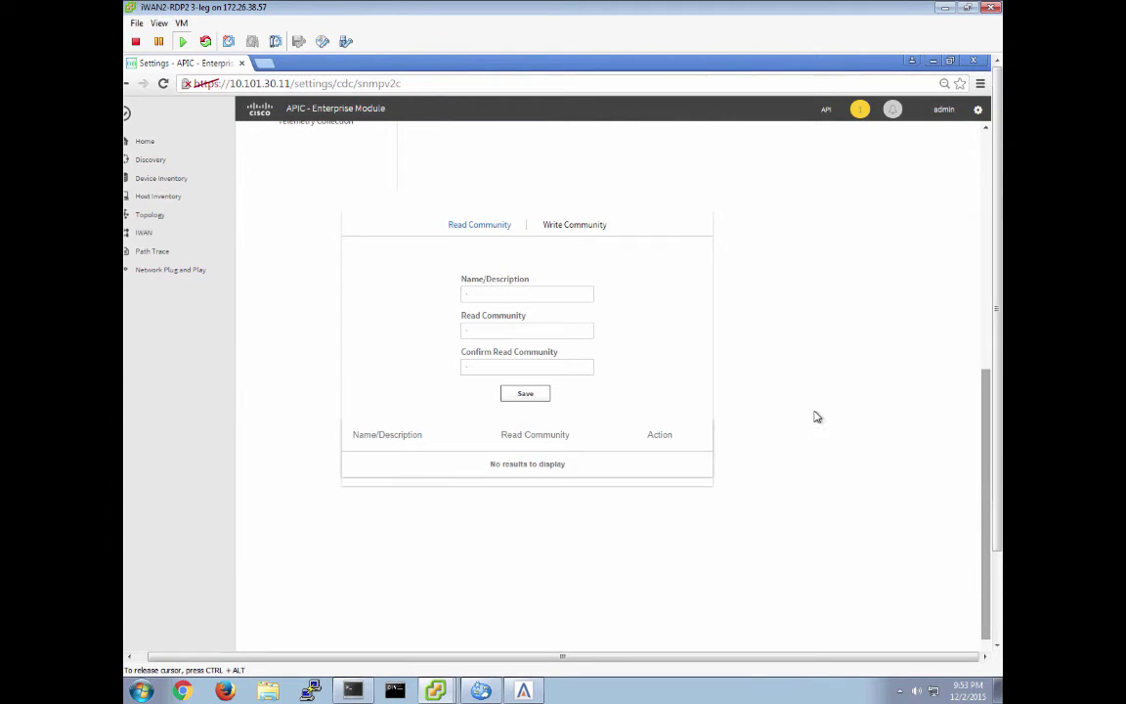
pyautogui.click(505, 294)
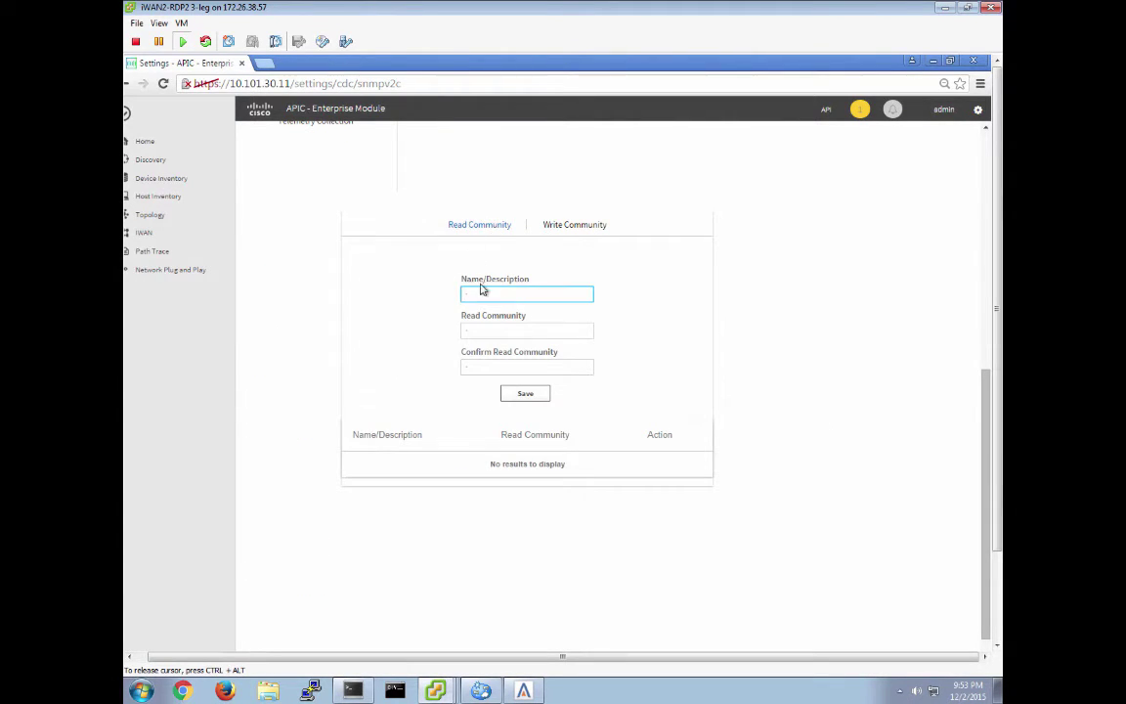
pyautogui.write('sO')
pyautogui.press('Tab')
pyautogui.write('•')
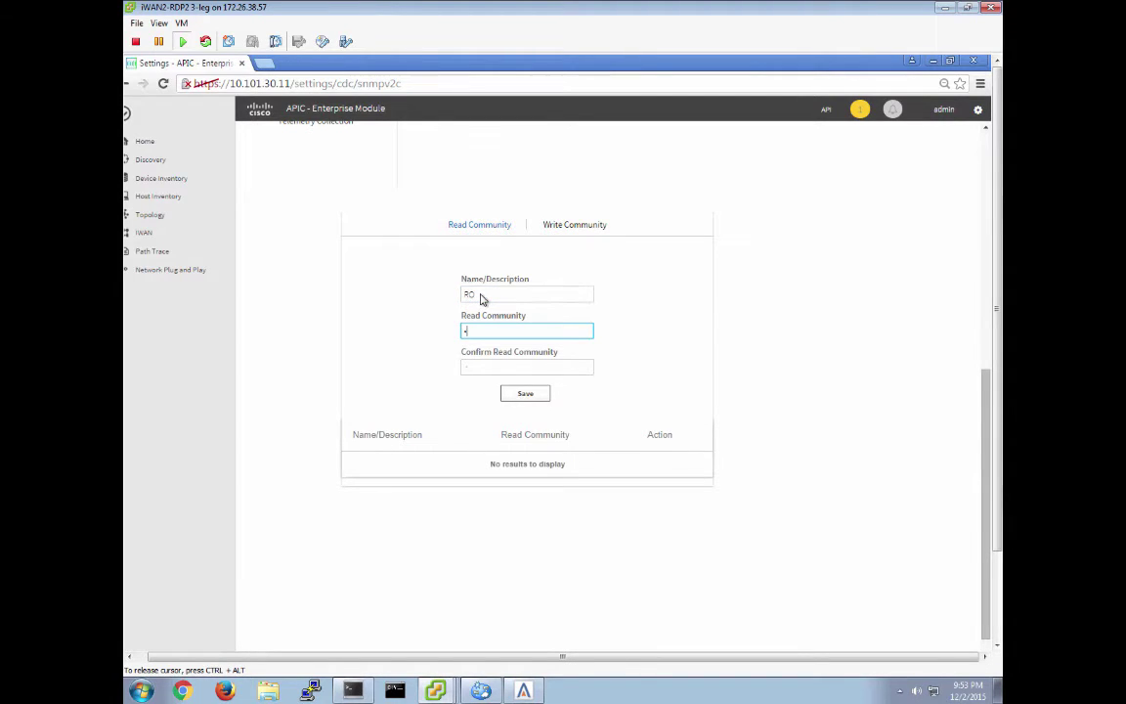
pyautogui.write('•••••')
pyautogui.press('Tab')
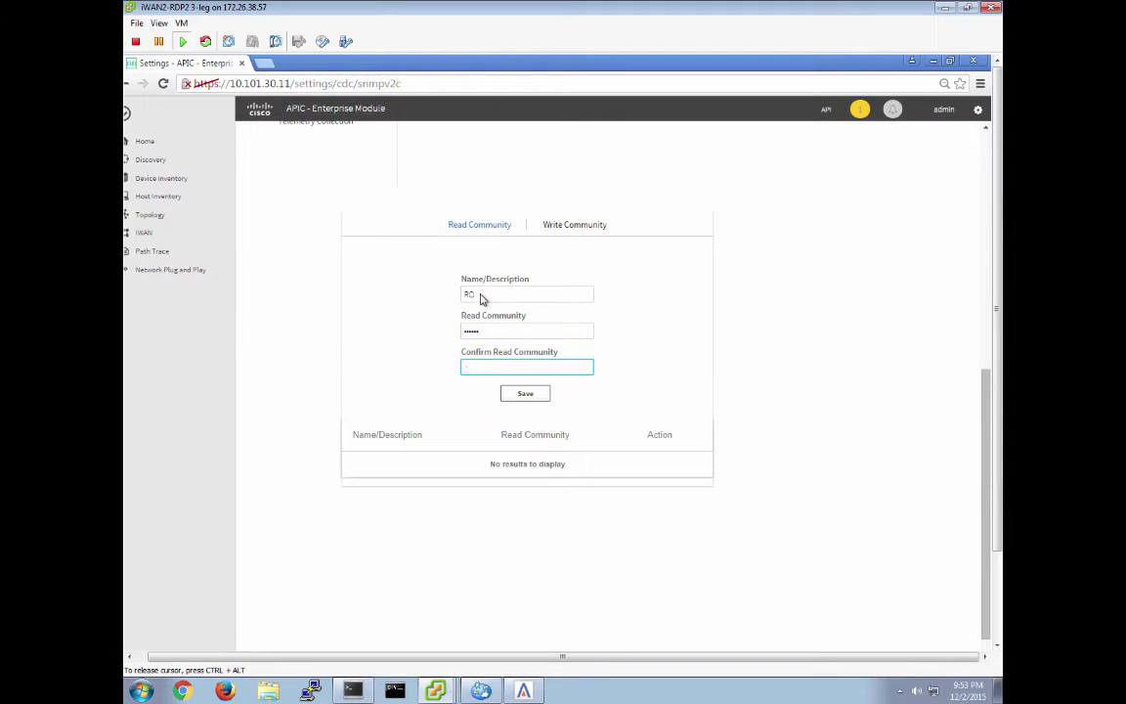
pyautogui.write('••••••')
pyautogui.click(537, 397)
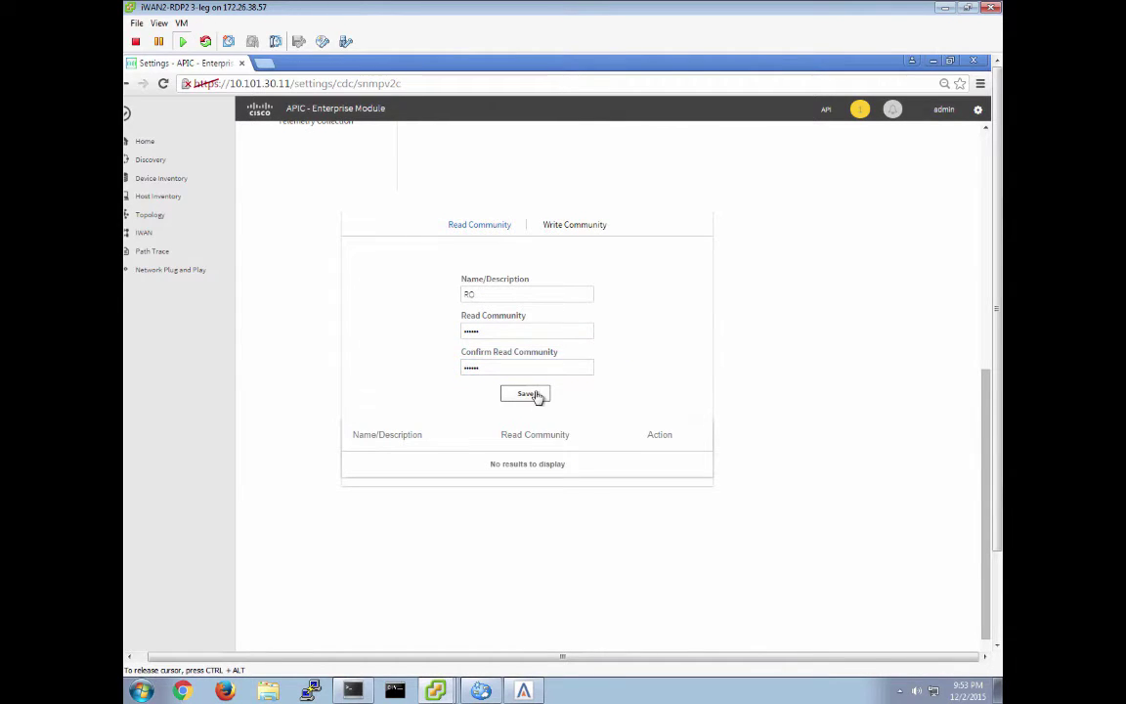
# Add and save an SNMPv2c write community named RW with its community string
pyautogui.click(564, 224)
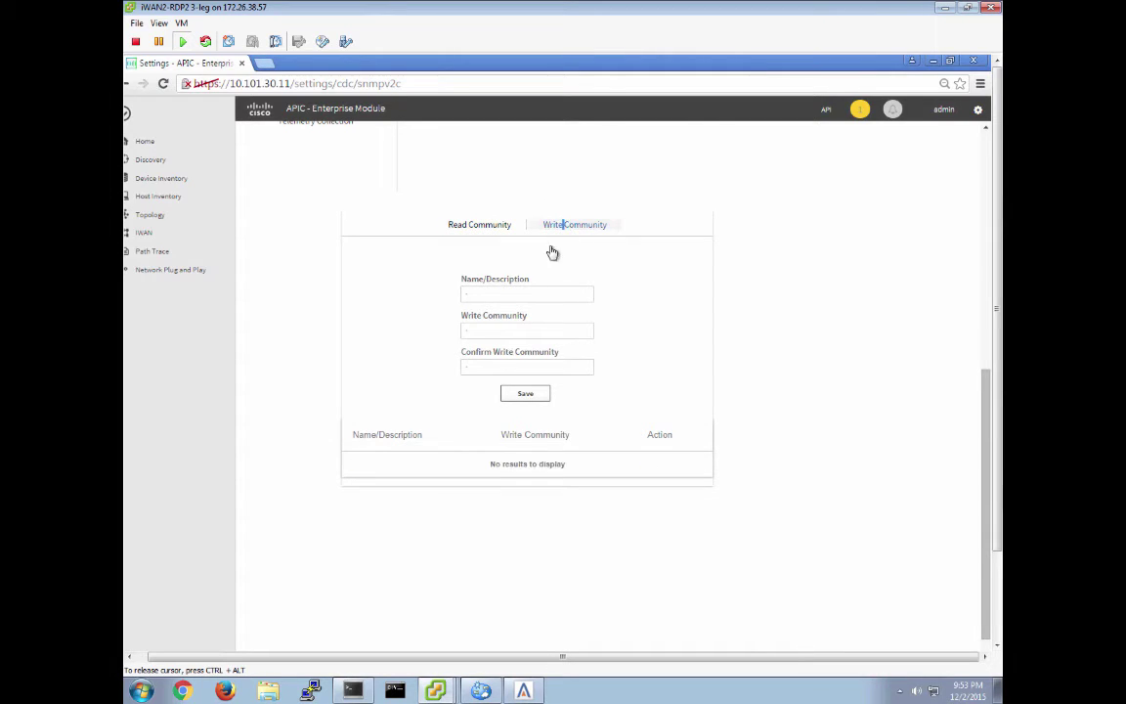
pyautogui.click(483, 298)
pyautogui.write('RW')
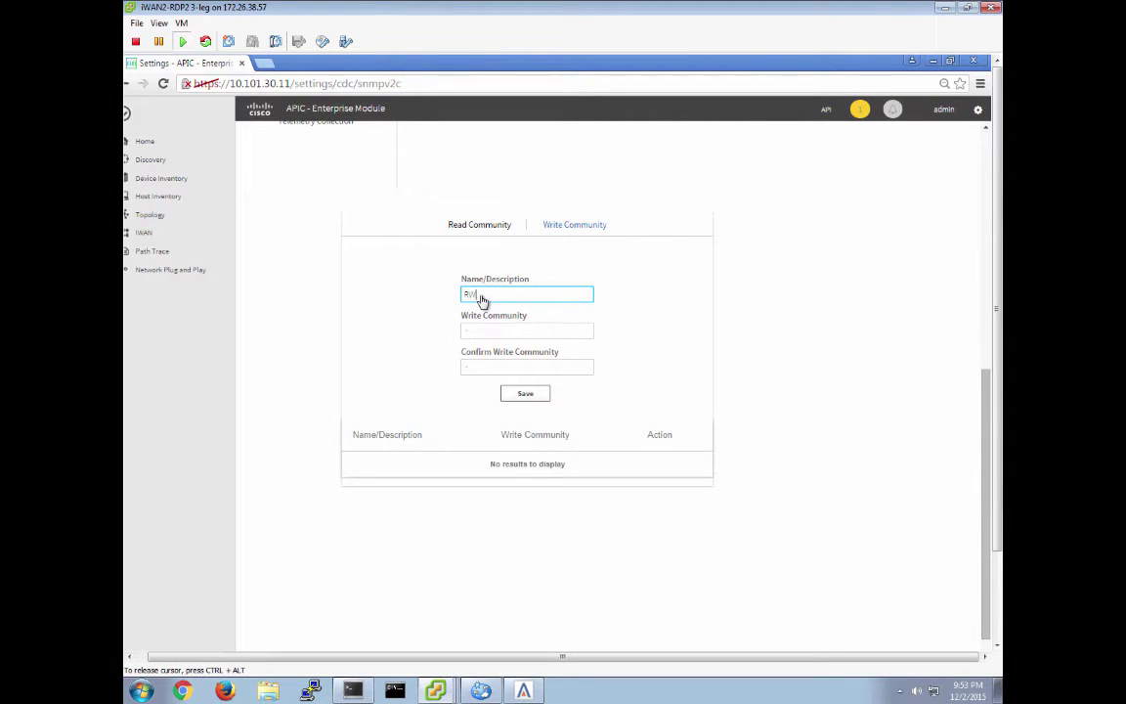
pyautogui.press('Tab')
pyautogui.write('private')
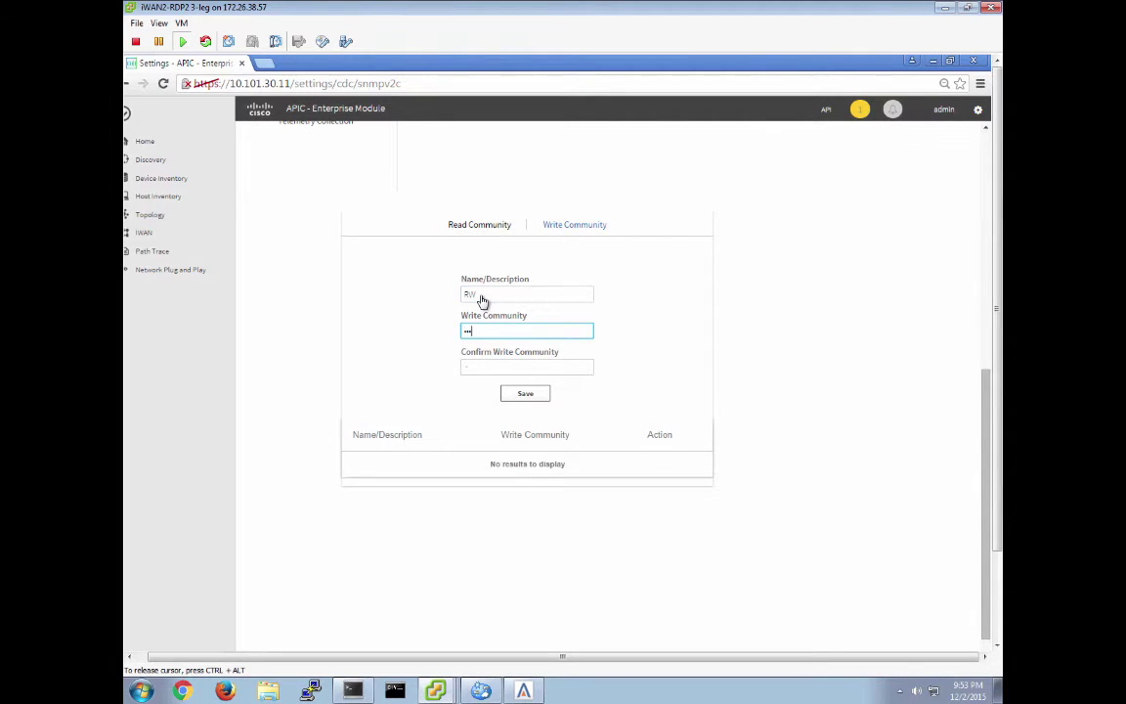
pyautogui.press('Tab')
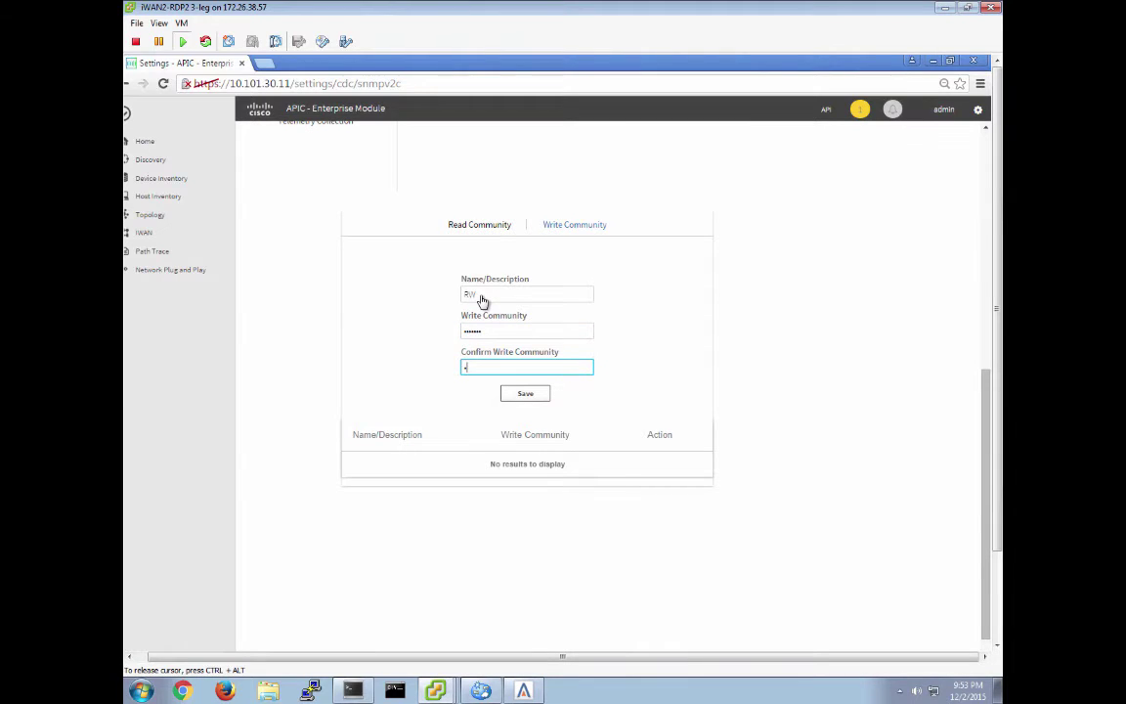
pyautogui.write('private')
pyautogui.click(531, 396)
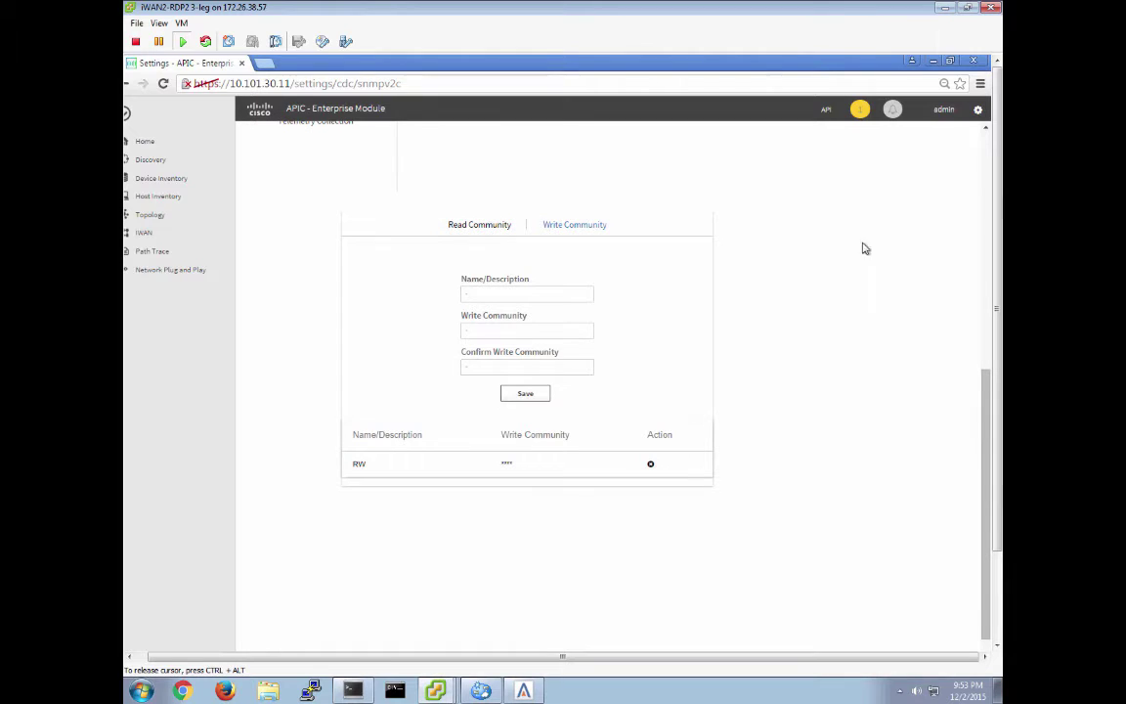
pyautogui.click(986, 217)
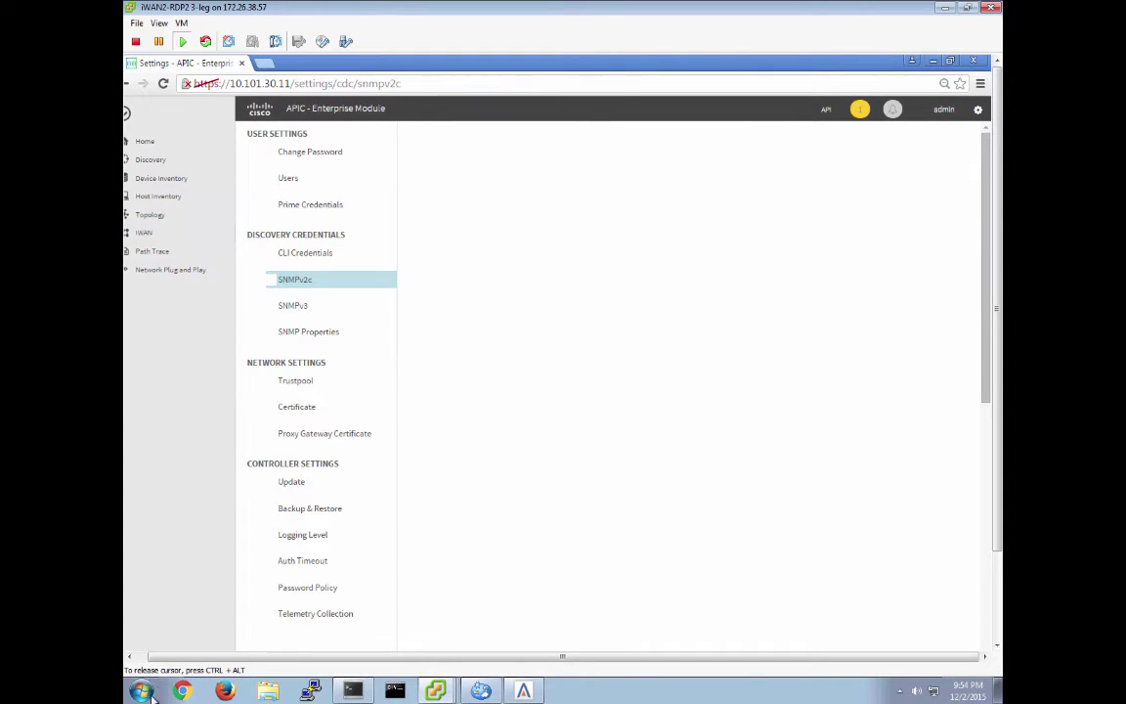
# Go to IWAN and start the 'Set up Hub site(s) & Settings' wizard
pyautogui.click(140, 659)
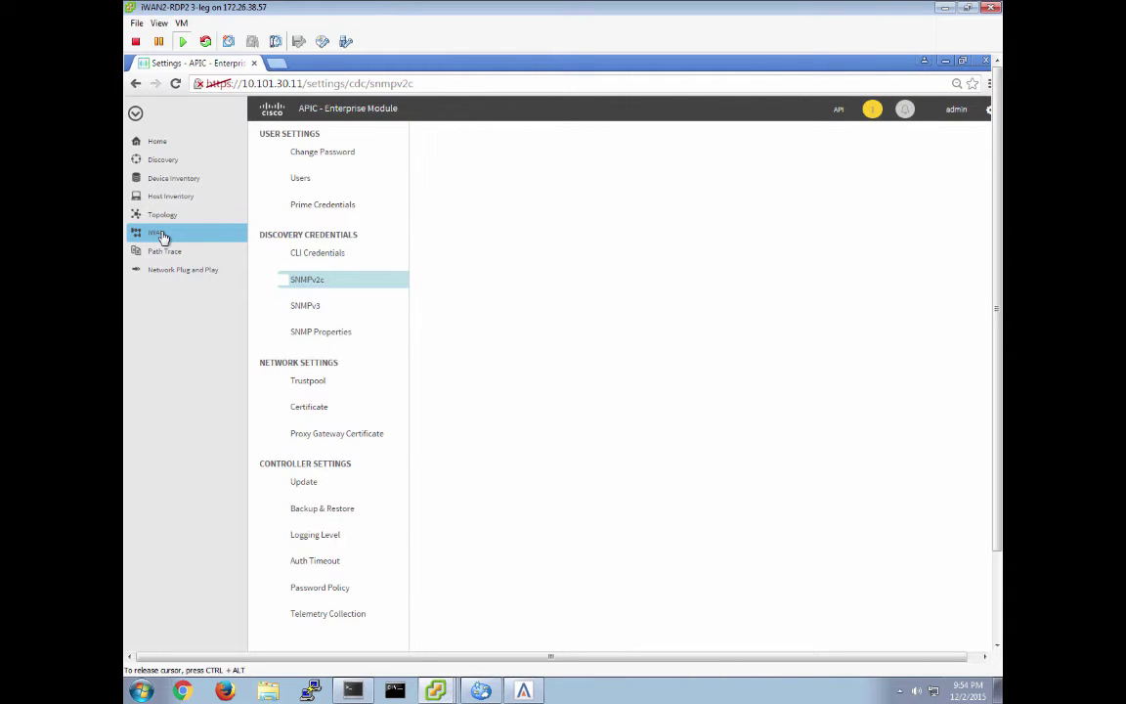
pyautogui.click(163, 237)
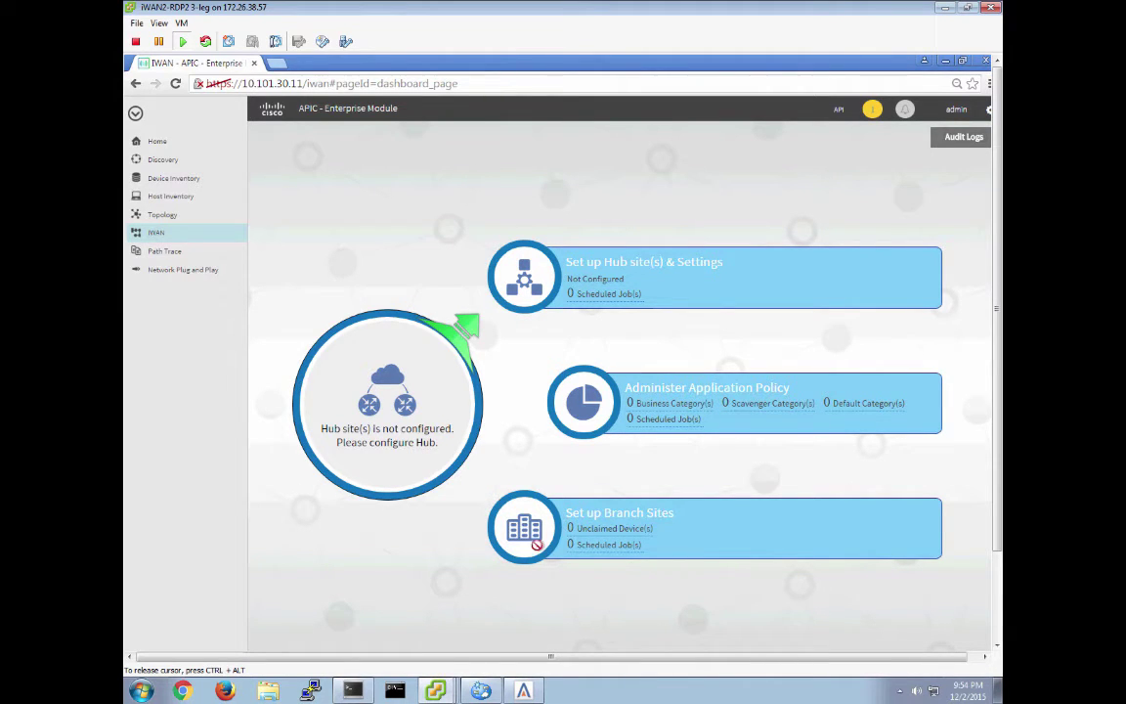
pyautogui.click(536, 281)
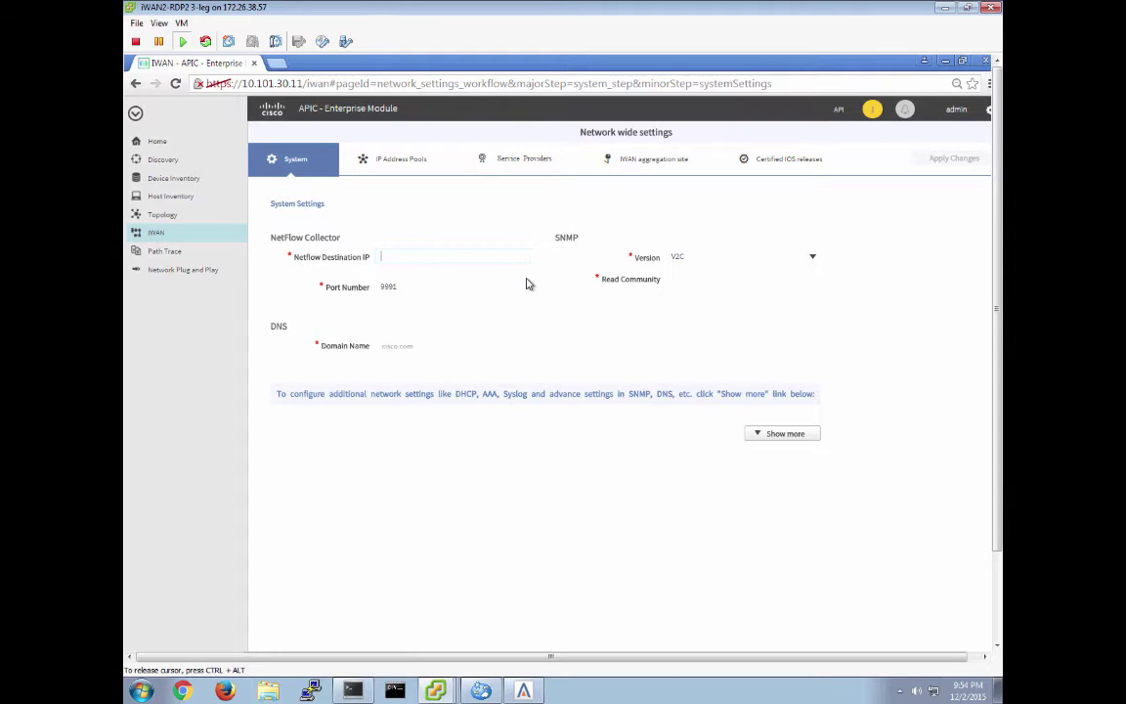
# Enter NetFlow destination 10.101.111.35, domain cpoc.com and the read community, then continue to IP Address Pools
pyautogui.write('10.101.111.35')
pyautogui.press('Tab')
pyautogui.press('Tab')
pyautogui.write('cpoc.co')
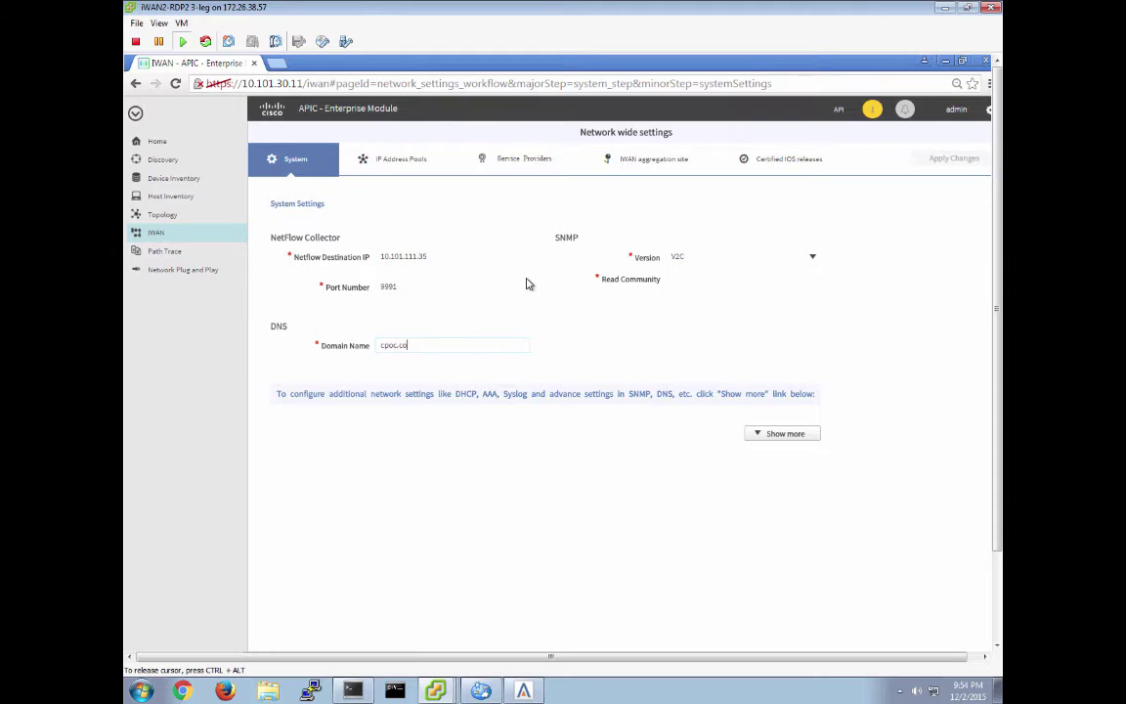
pyautogui.write('m')
pyautogui.press('Tab')
pyautogui.press('Tab')
pyautogui.write('•••••')
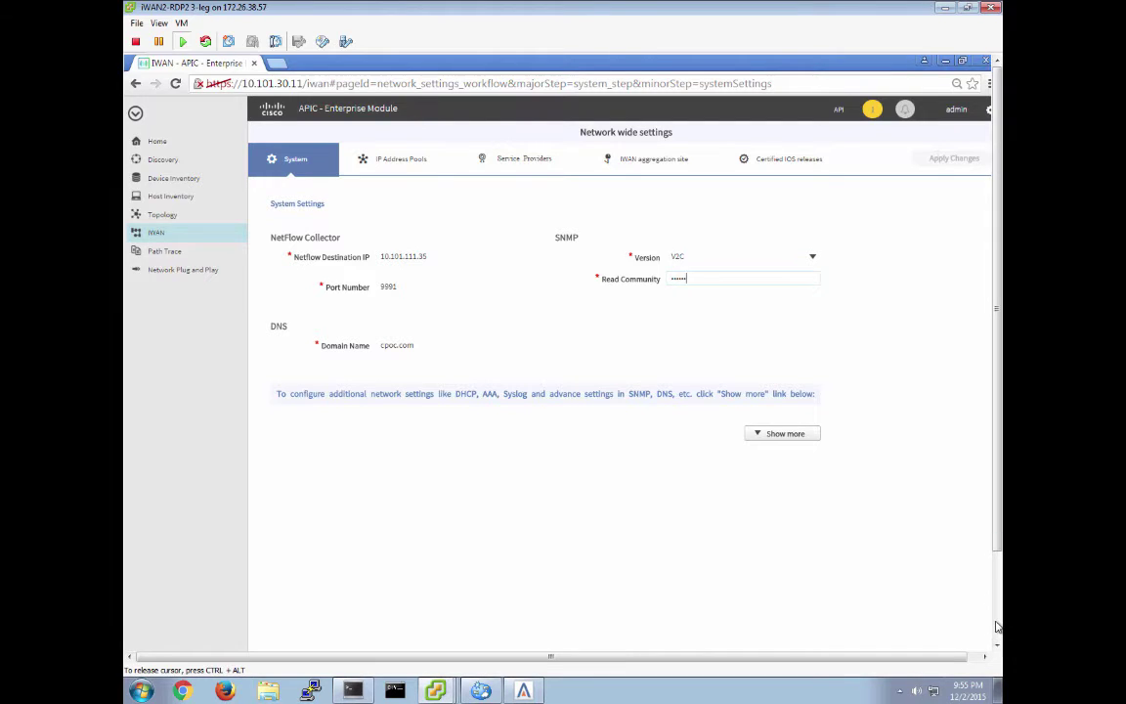
pyautogui.click(996, 625)
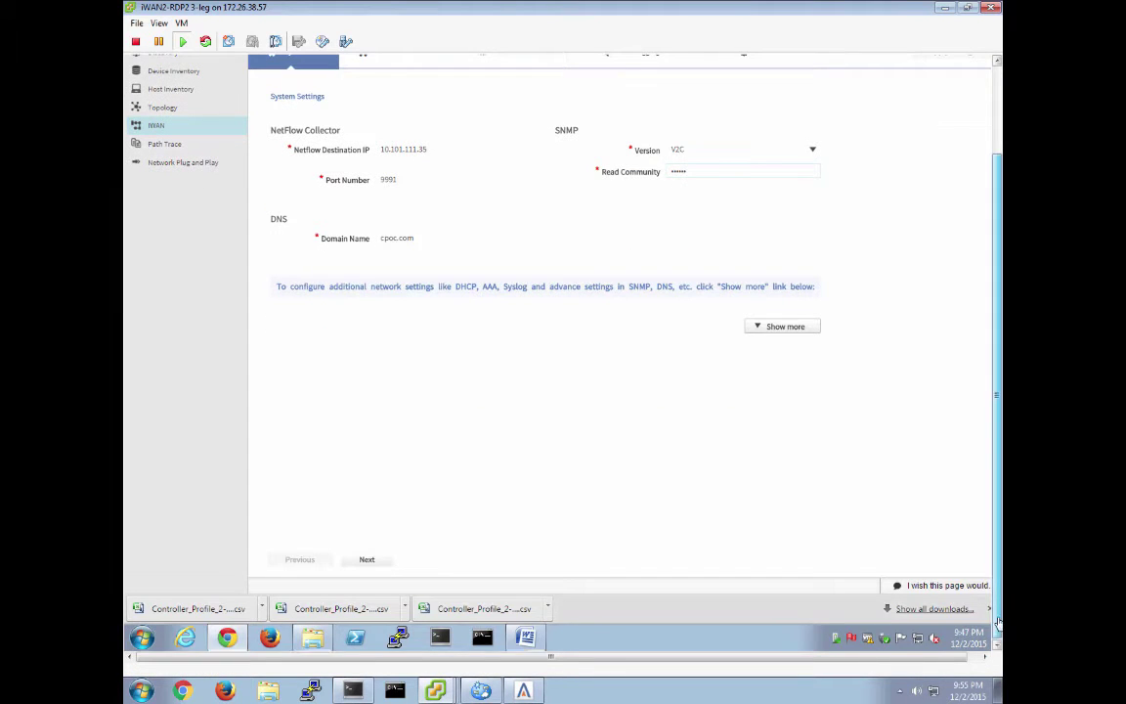
pyautogui.moveTo(997, 622); pyautogui.dragTo(996, 596)
pyautogui.click(367, 593)
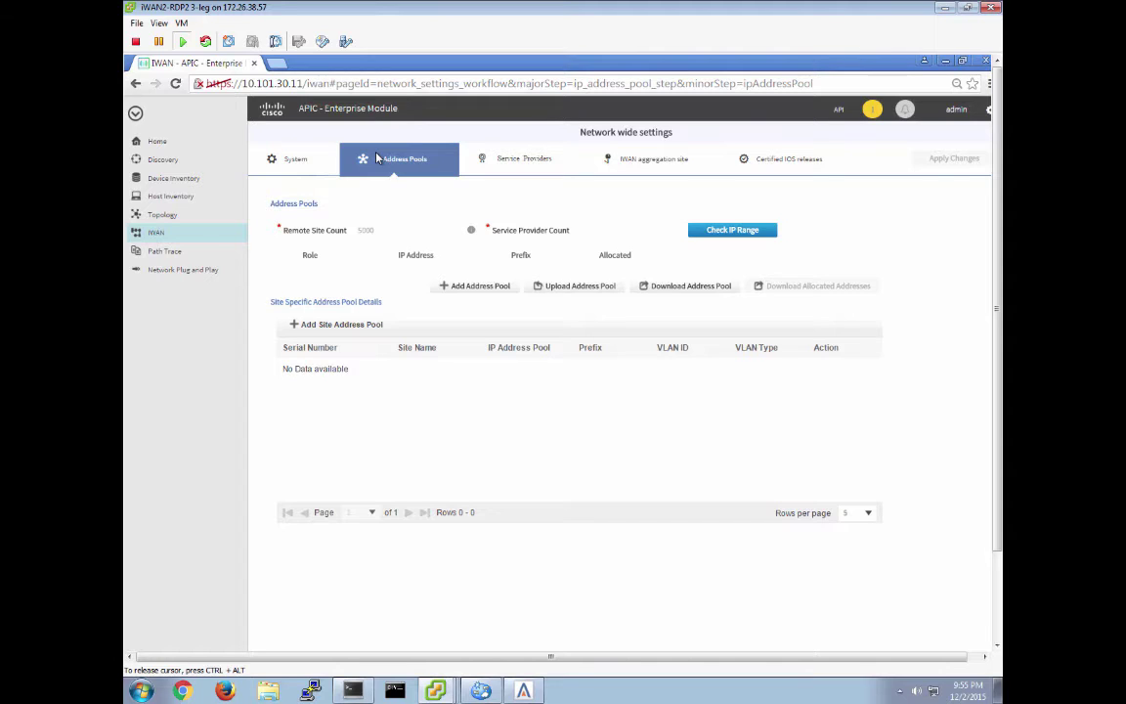
# Set Remote Site Count 10 and Service Provider Count 2, then download the address pool template
pyautogui.click(379, 236)
pyautogui.write('10')
pyautogui.press('Tab')
pyautogui.write('2')
pyautogui.click(679, 292)
# Open Controller_Profile_2-12-2015.csv from the Downloads folder in Excel
pyautogui.click(946, 63)
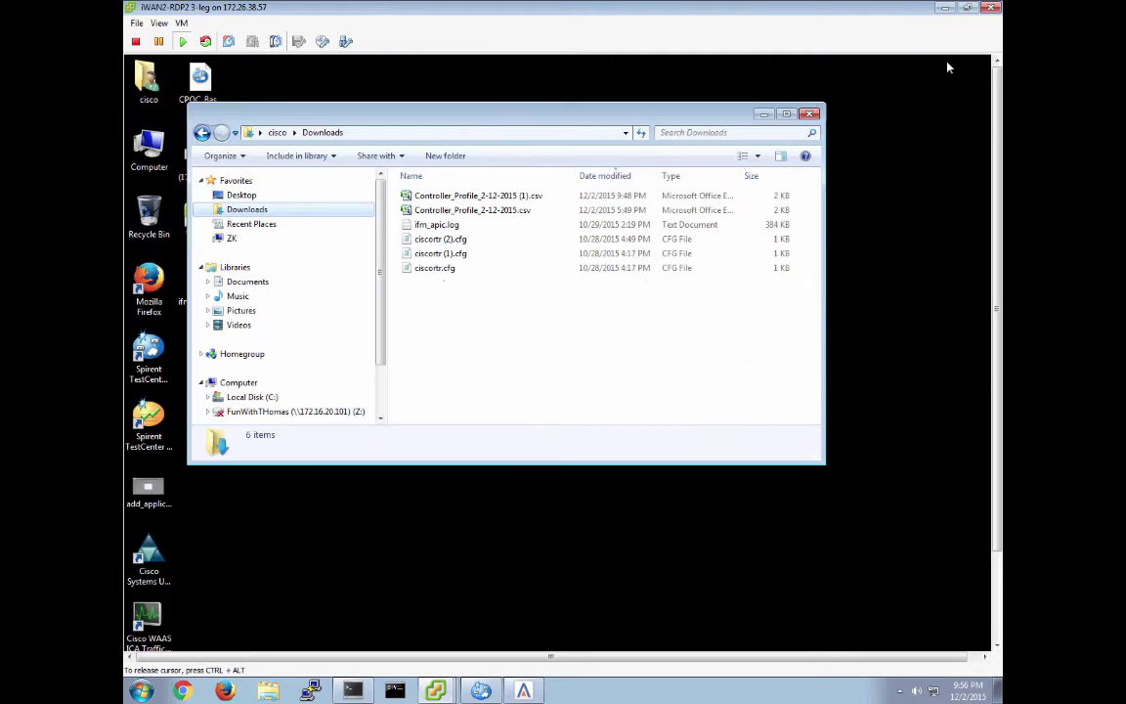
pyautogui.click(444, 211)
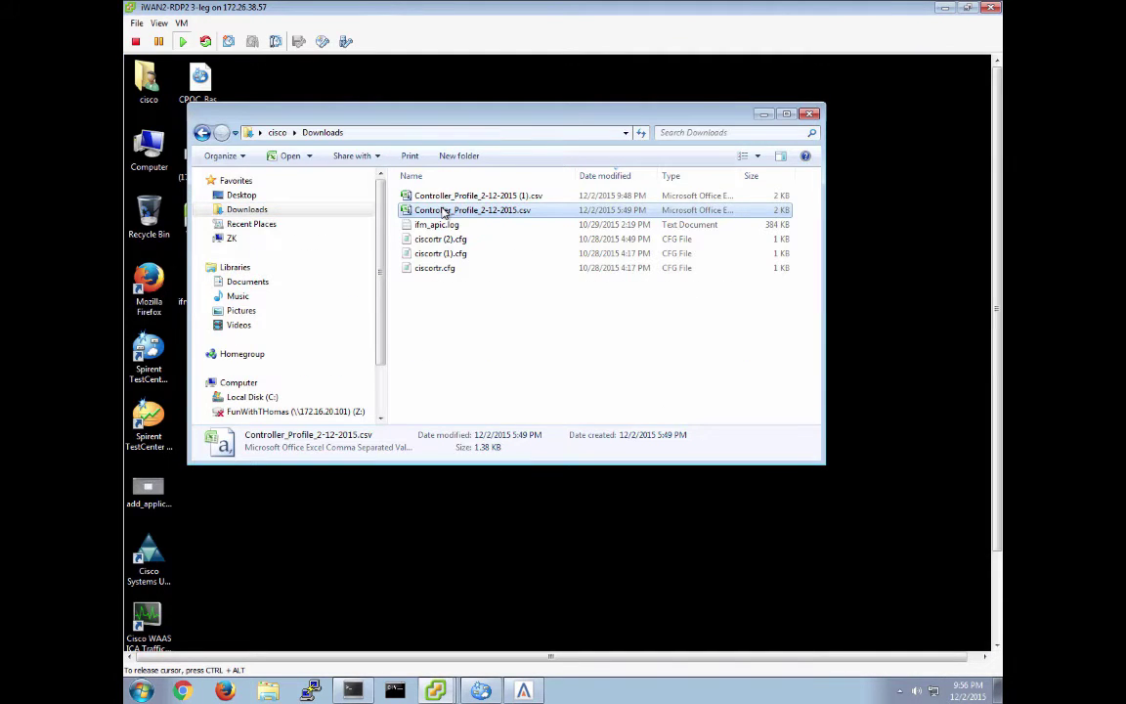
pyautogui.rightClick(445, 211)
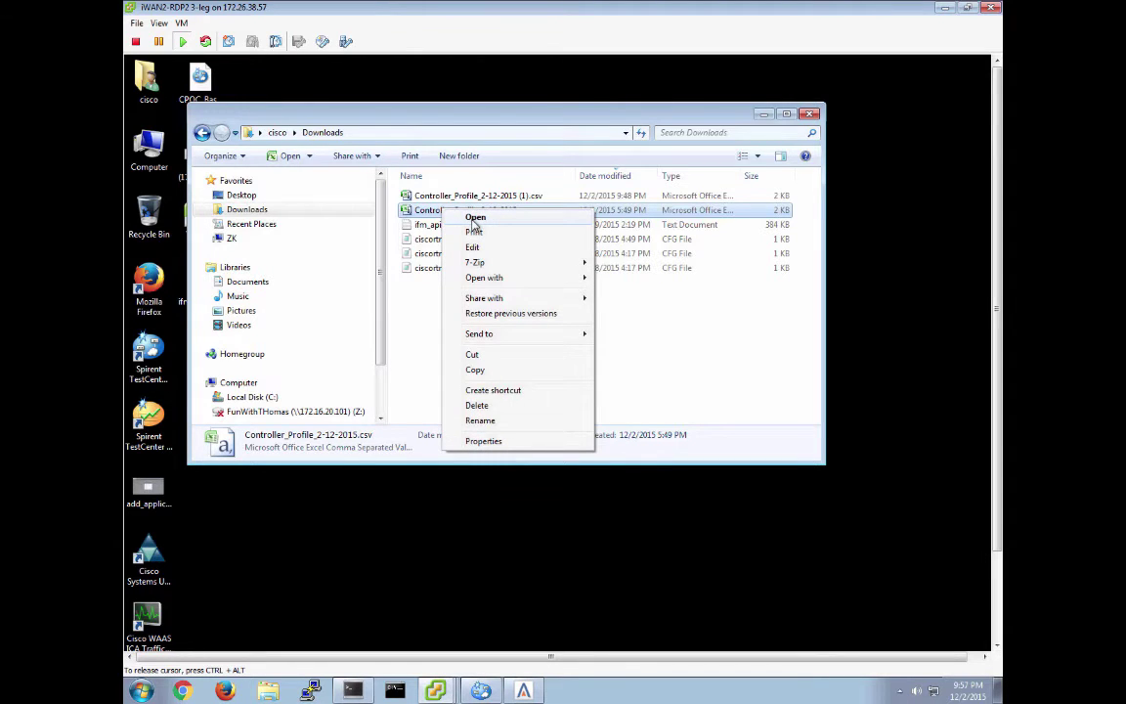
pyautogui.click(475, 218)
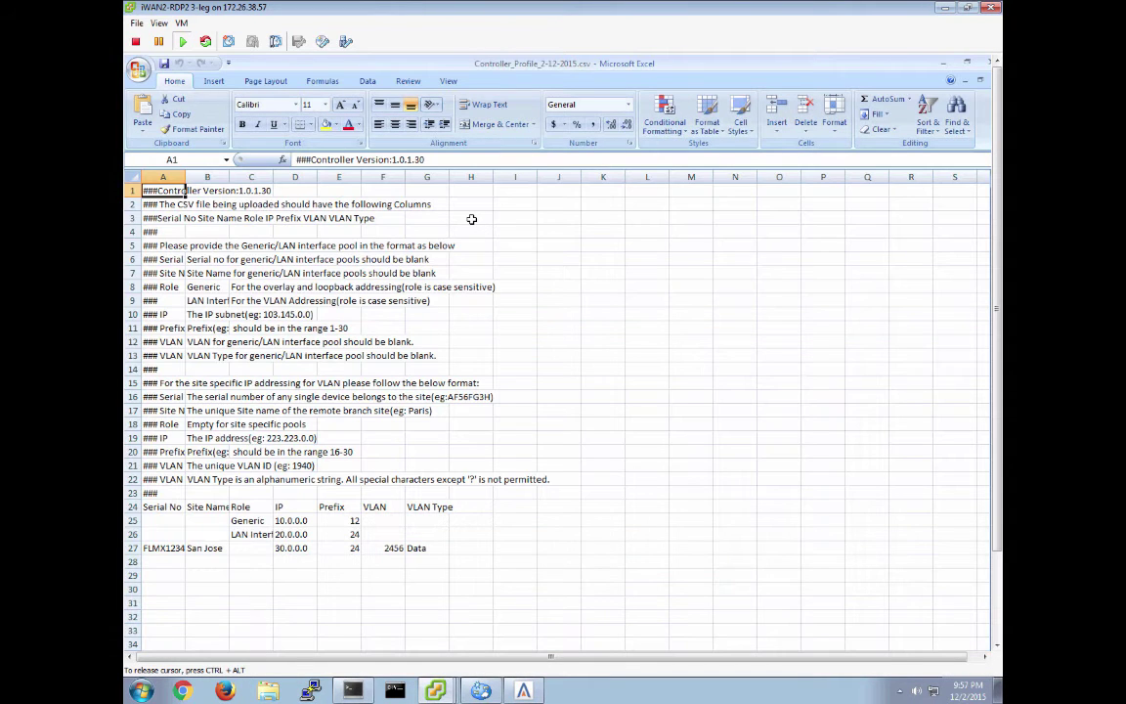
# Autofit and then narrow columns A and B, and inspect the serial number and Generic role cells
pyautogui.doubleClick(186, 176)
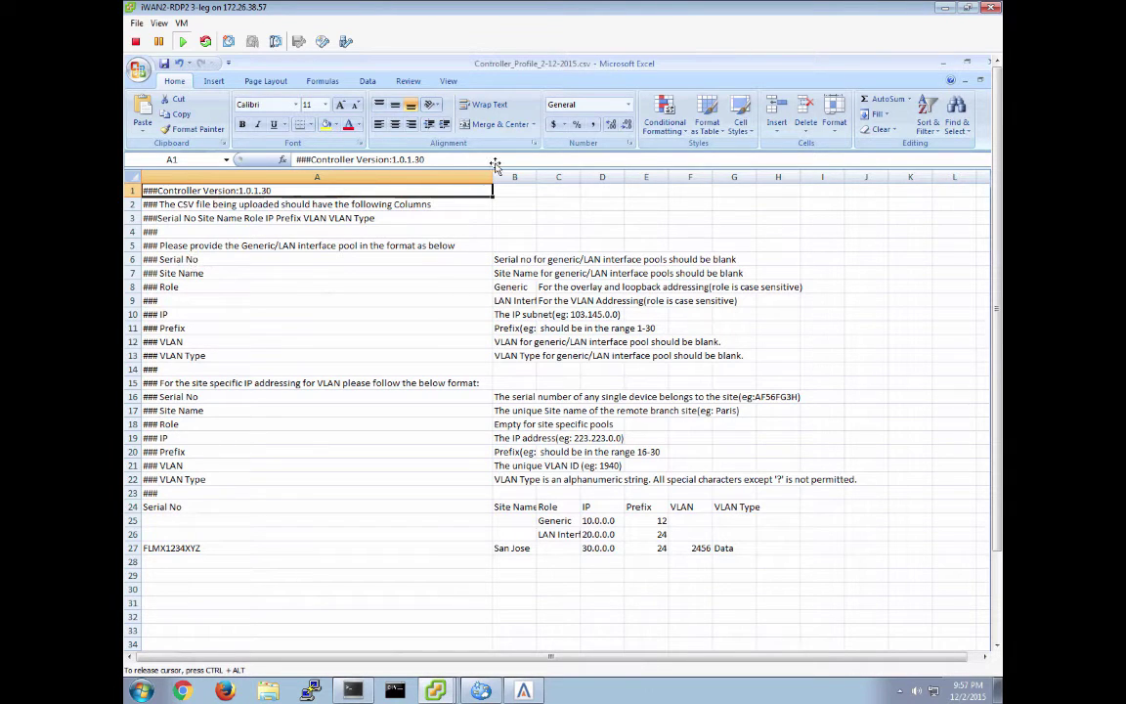
pyautogui.doubleClick(536, 177)
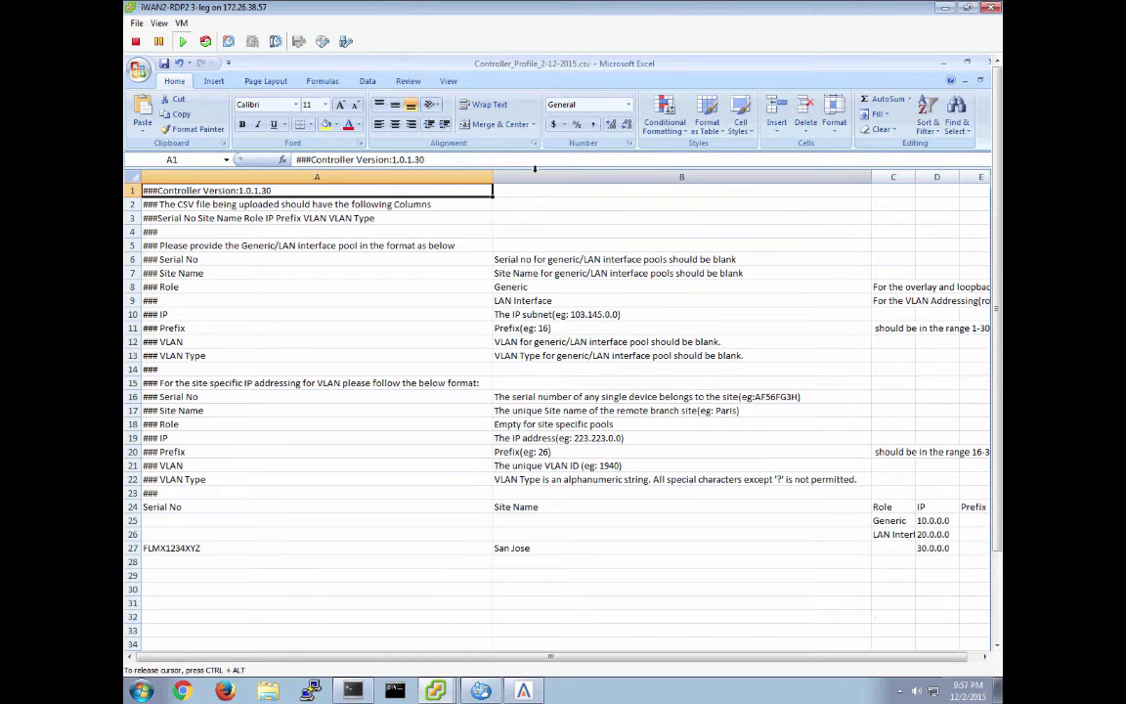
pyautogui.moveTo(492, 178); pyautogui.dragTo(378, 179)
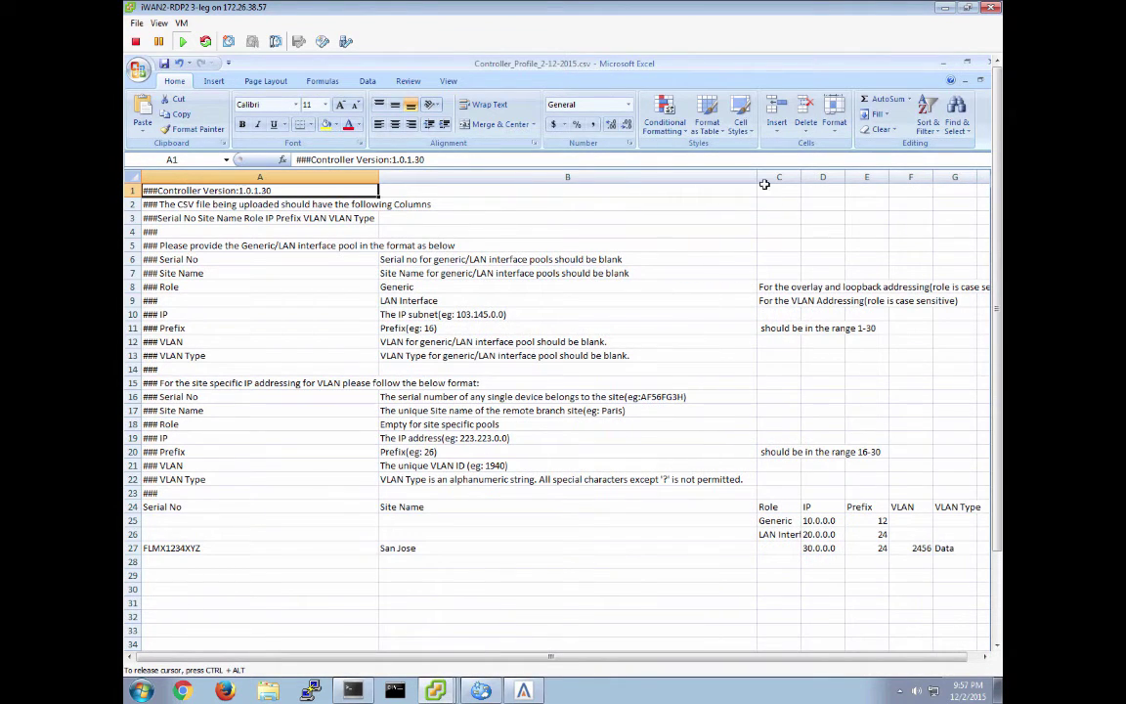
pyautogui.moveTo(756, 176); pyautogui.dragTo(501, 197)
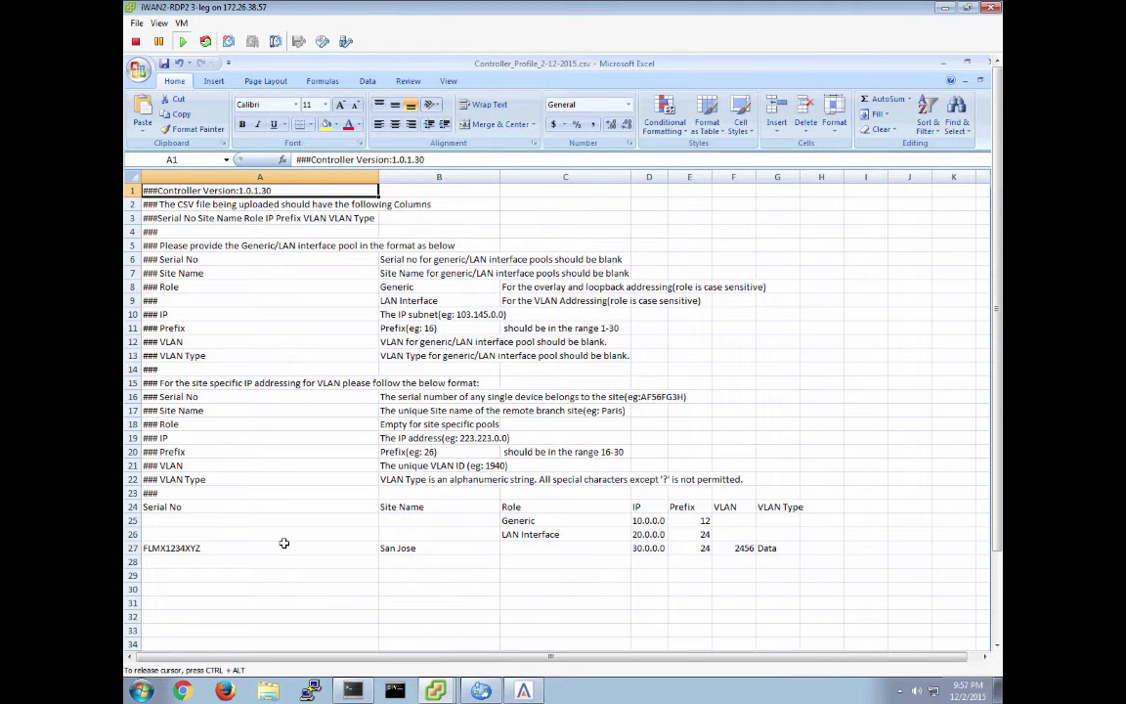
pyautogui.click(176, 548)
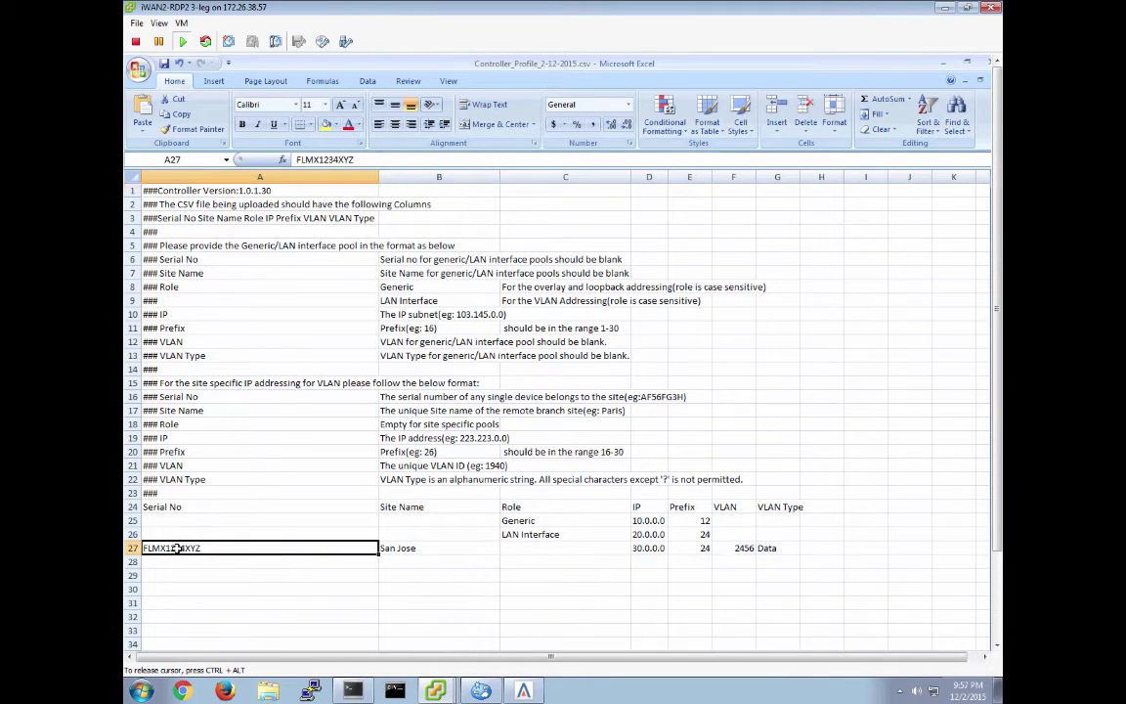
pyautogui.click(535, 520)
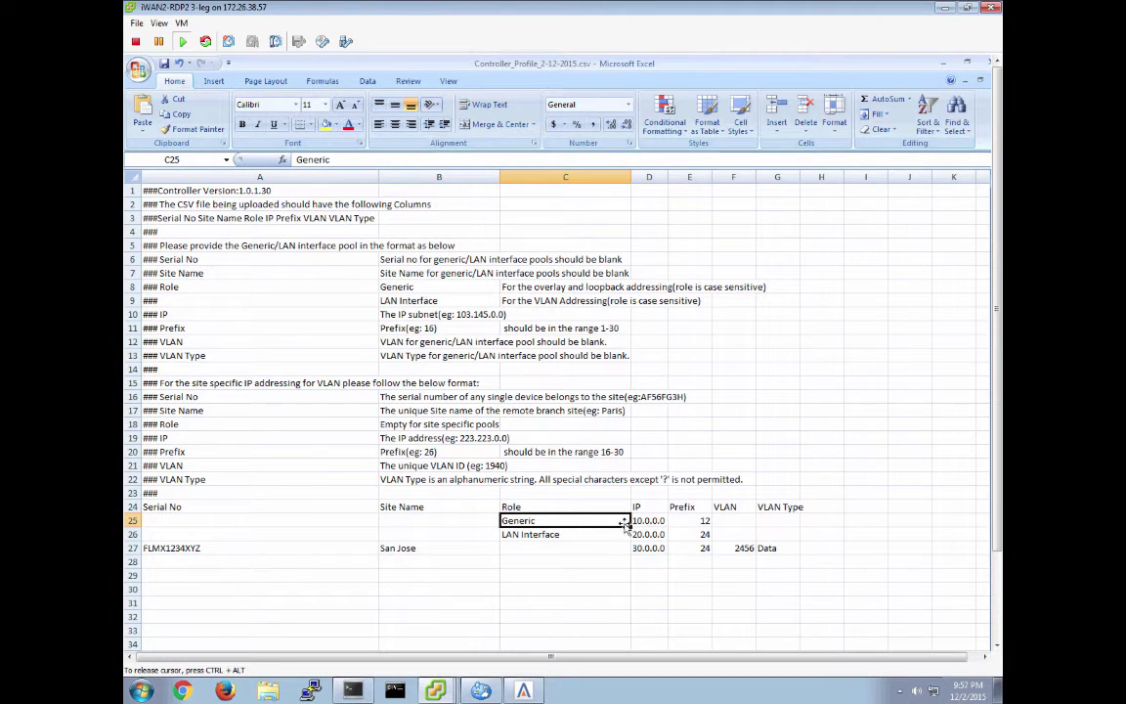
# Review the Generic pool 10.0.0.0, LAN Interface, San Jose site, pool 30.0.0.0, VLAN 2456 and Data values
pyautogui.click(657, 521)
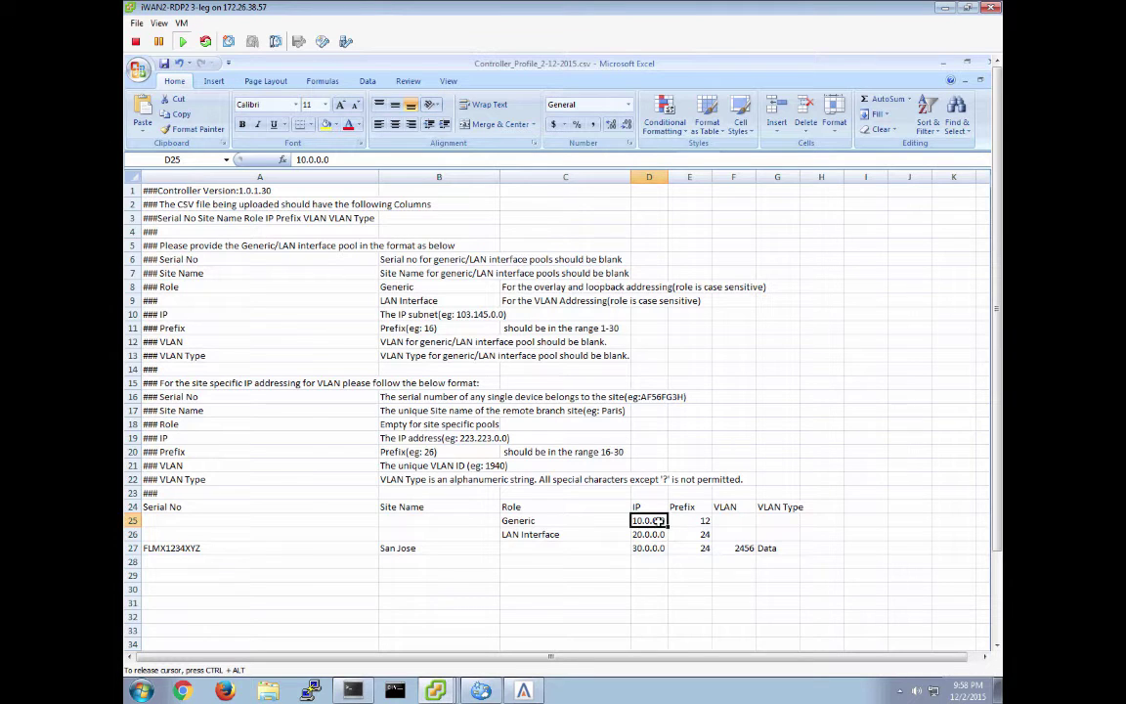
pyautogui.click(560, 536)
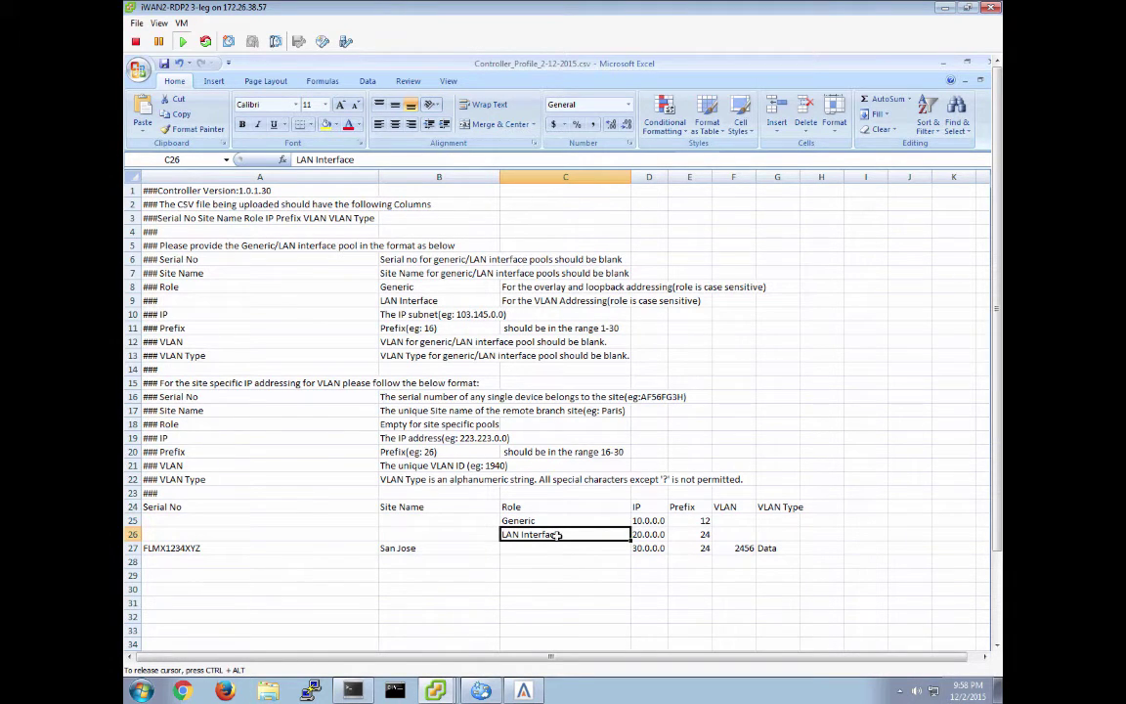
pyautogui.click(191, 546)
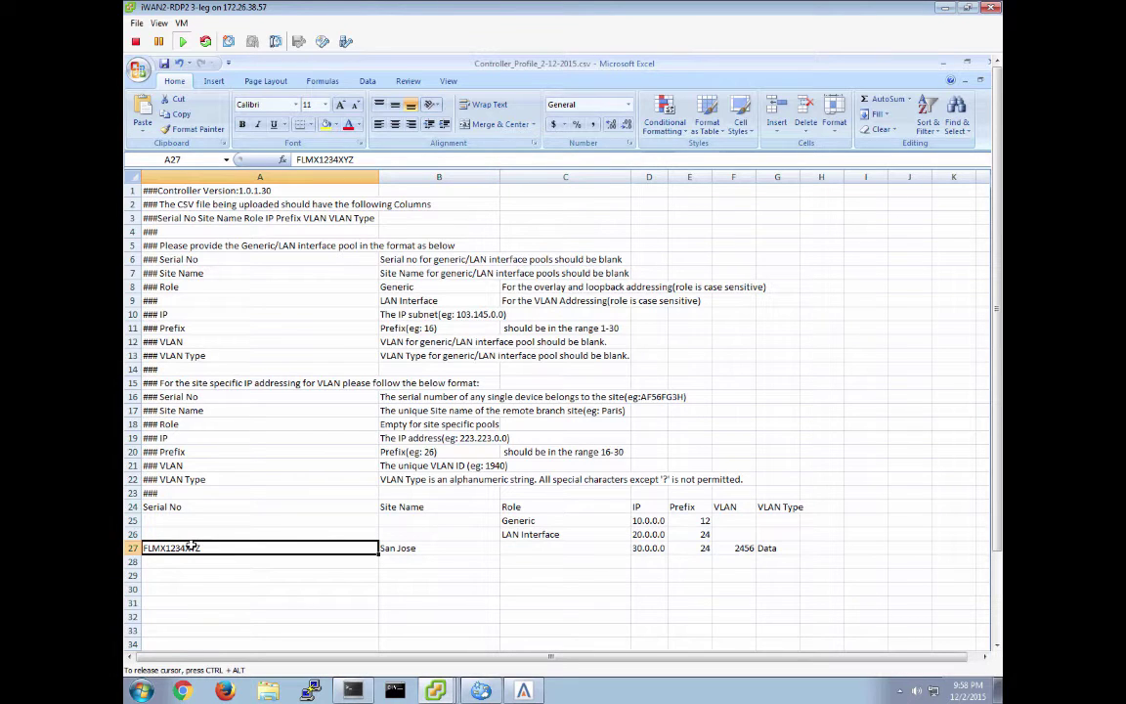
pyautogui.click(413, 549)
pyautogui.click(241, 549)
pyautogui.click(439, 551)
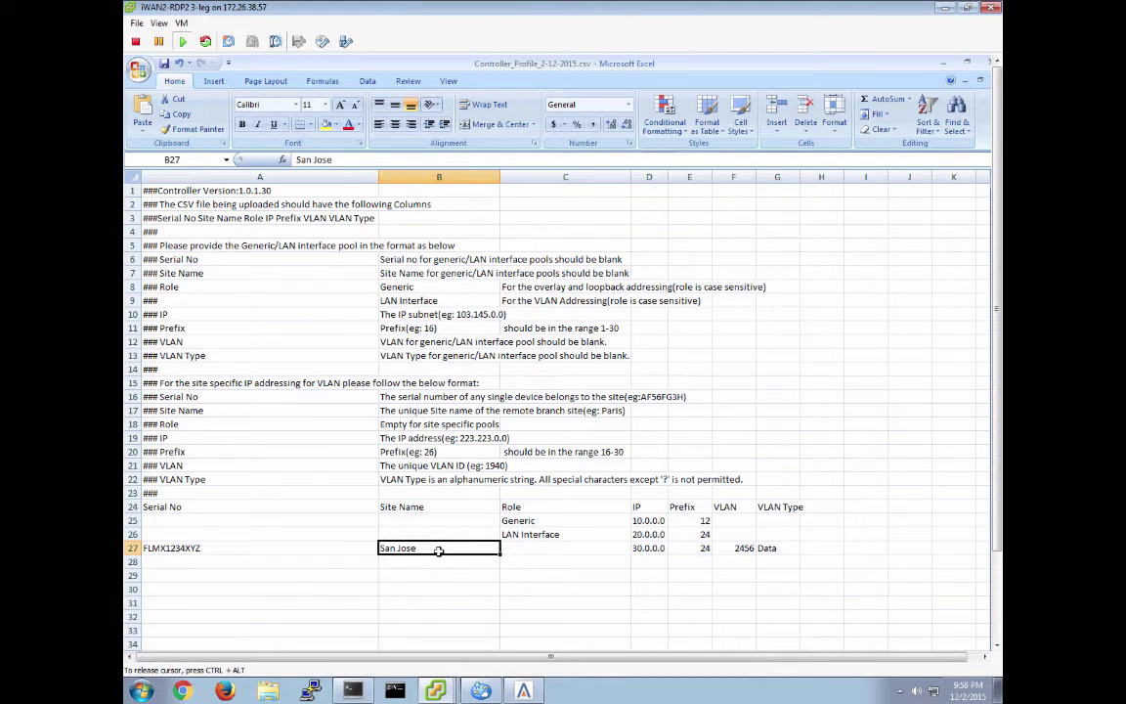
pyautogui.click(267, 547)
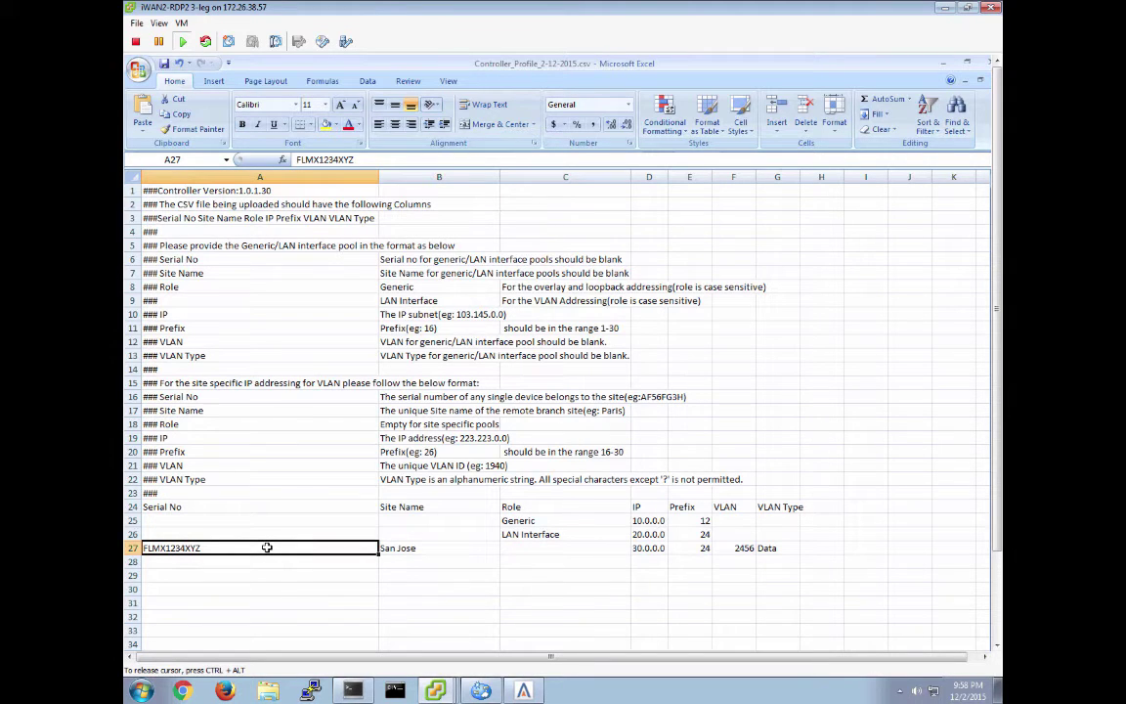
pyautogui.click(446, 553)
pyautogui.click(648, 548)
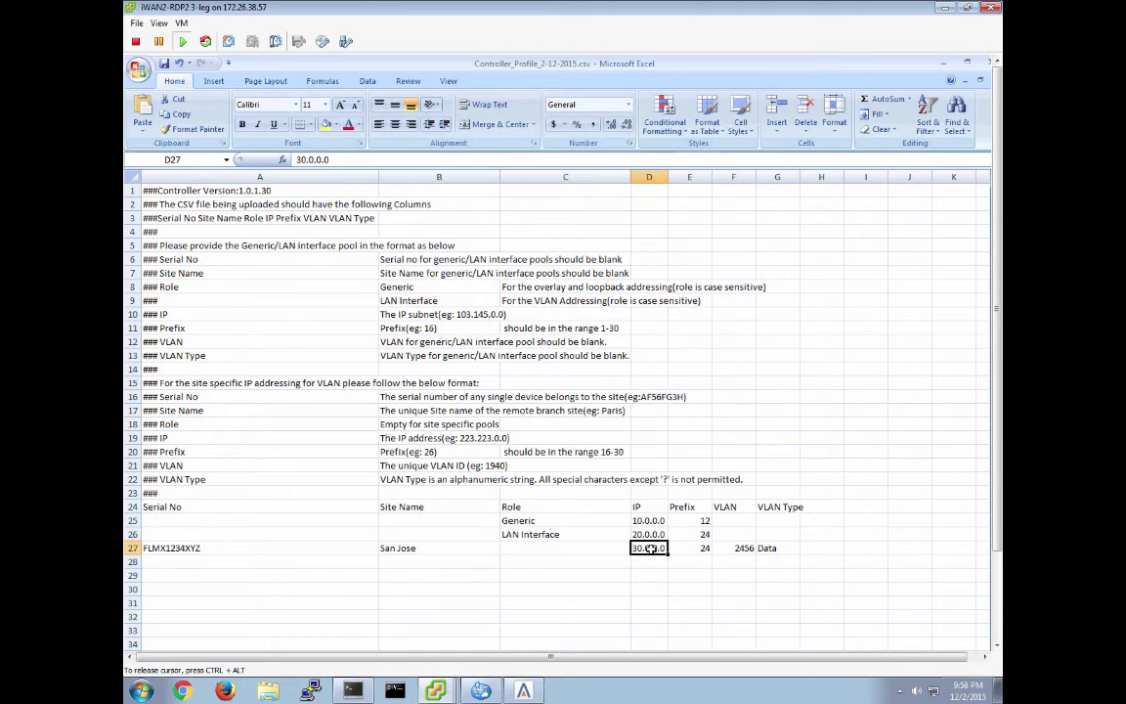
pyautogui.click(735, 548)
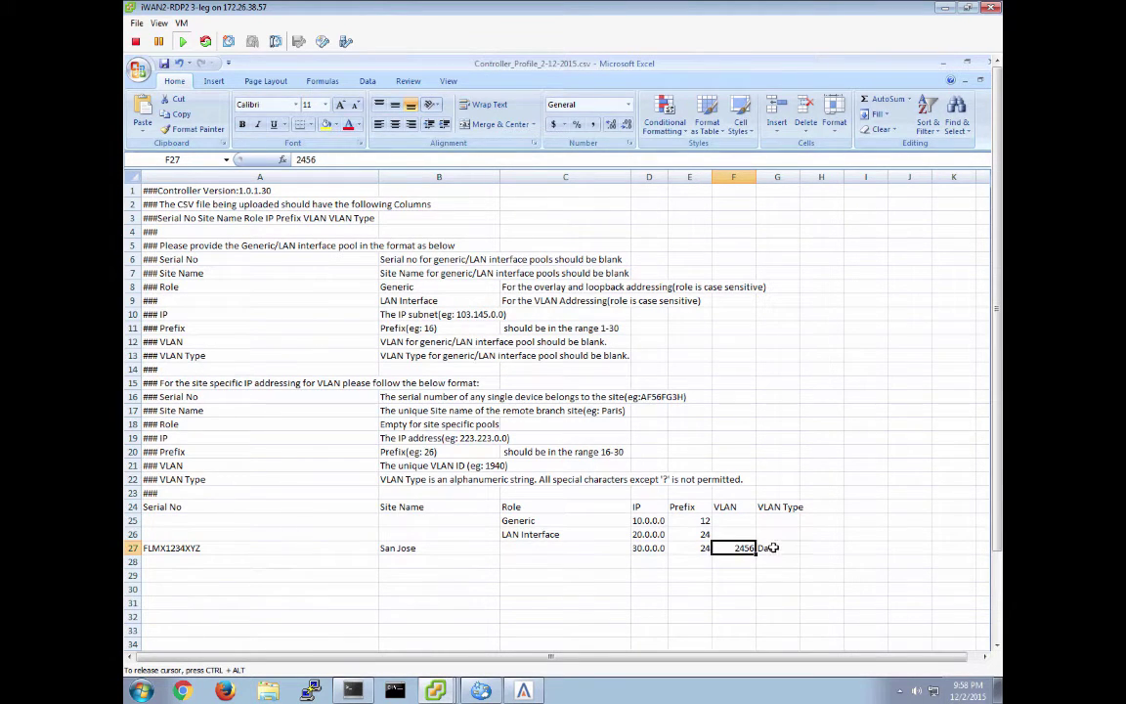
pyautogui.click(770, 547)
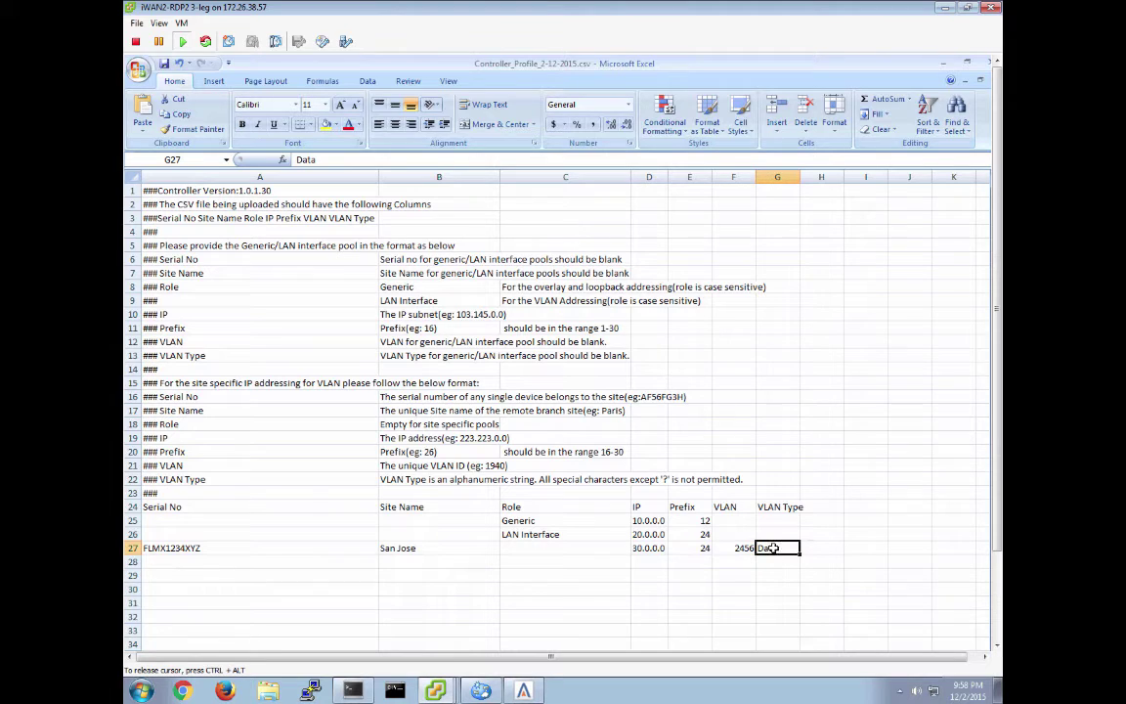
pyautogui.click(657, 548)
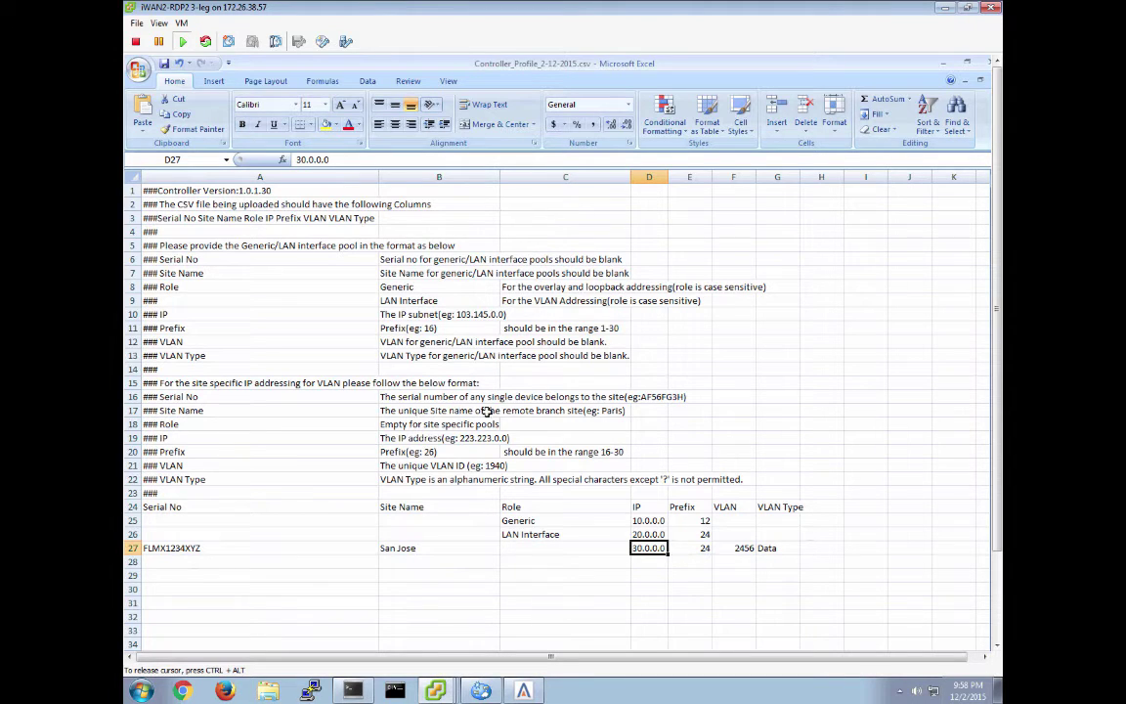
# Minimize the Excel spreadsheet and bring up the taskbar
pyautogui.click(945, 67)
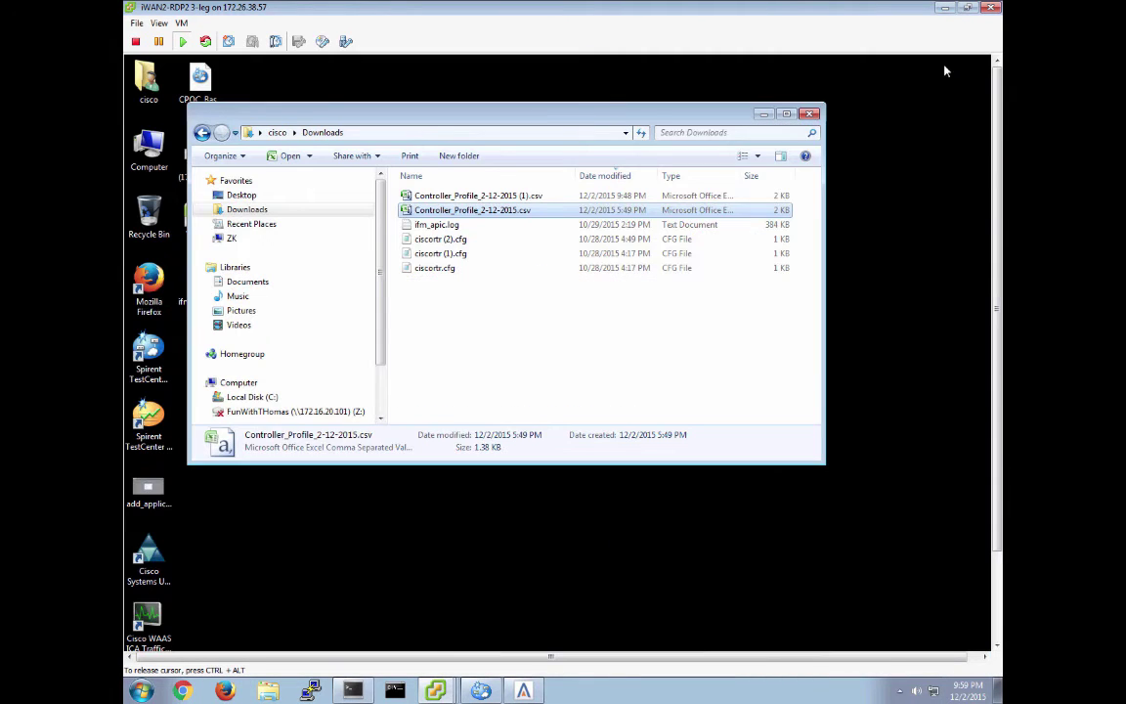
pyautogui.click(997, 636)
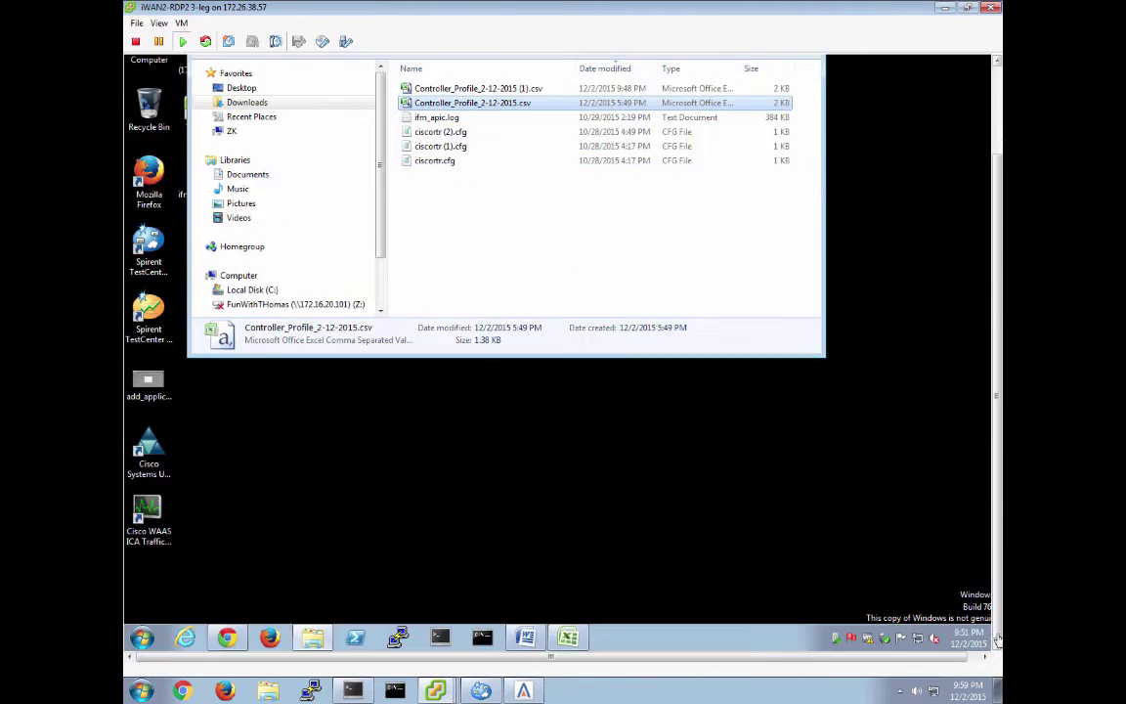
pyautogui.click(228, 638)
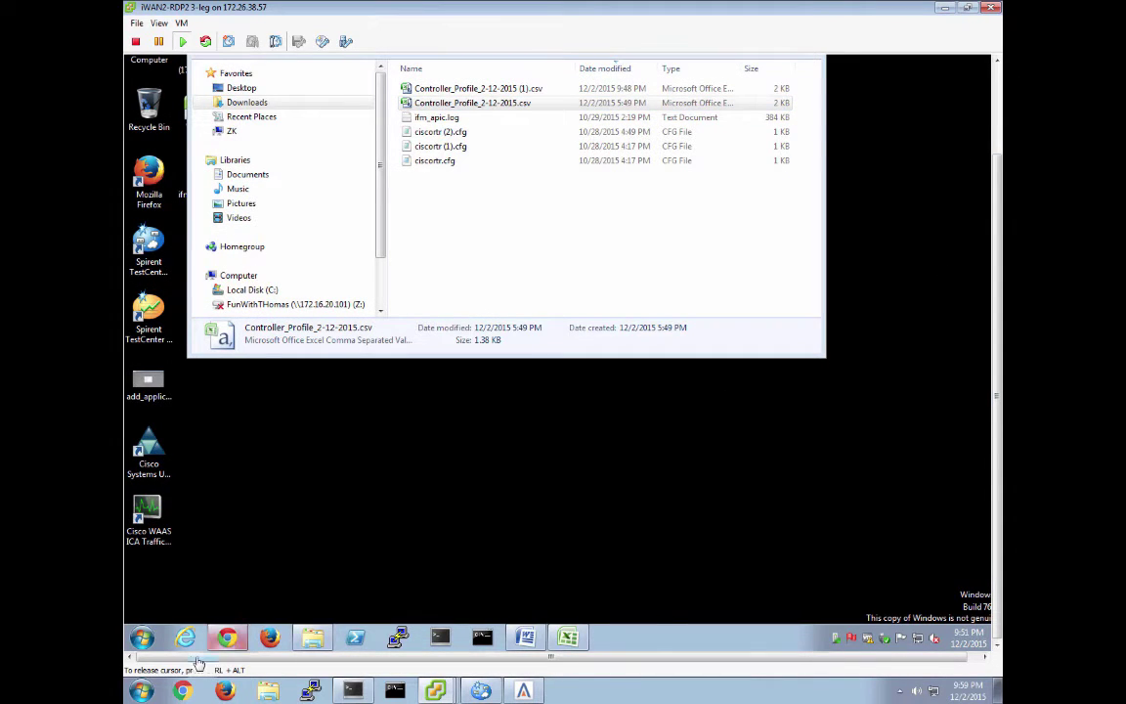
# Add a Generic address pool 10.99.0.0/16
pyautogui.click(206, 576)
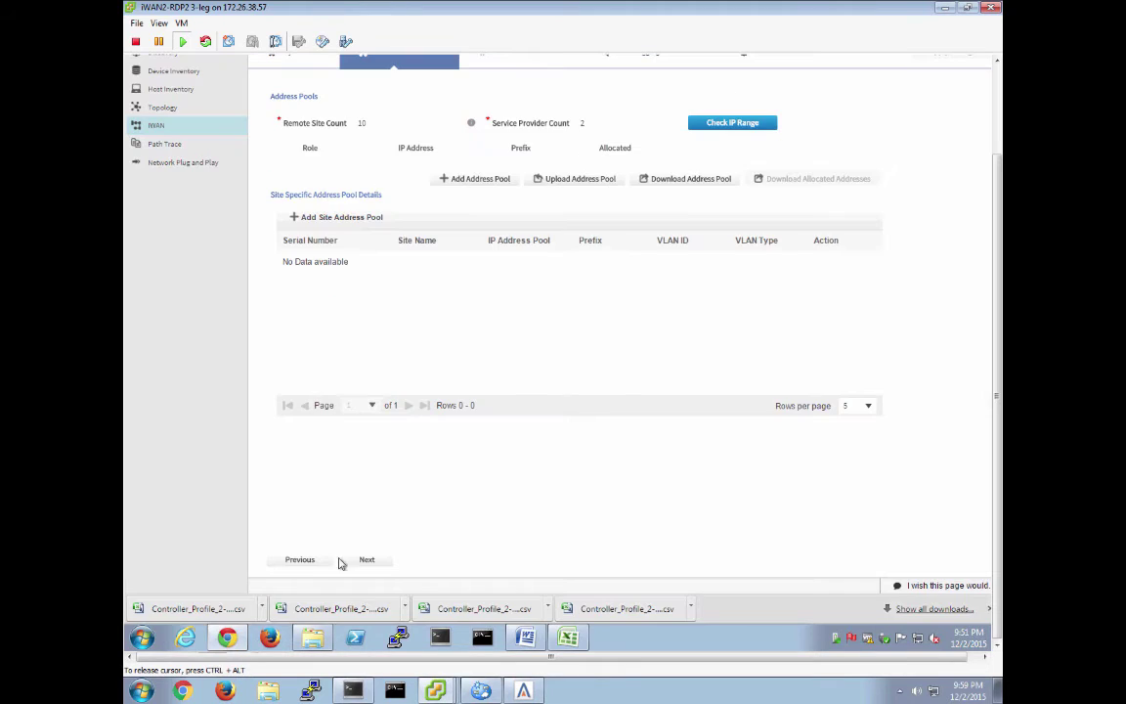
pyautogui.scroll(3, 995, 122)
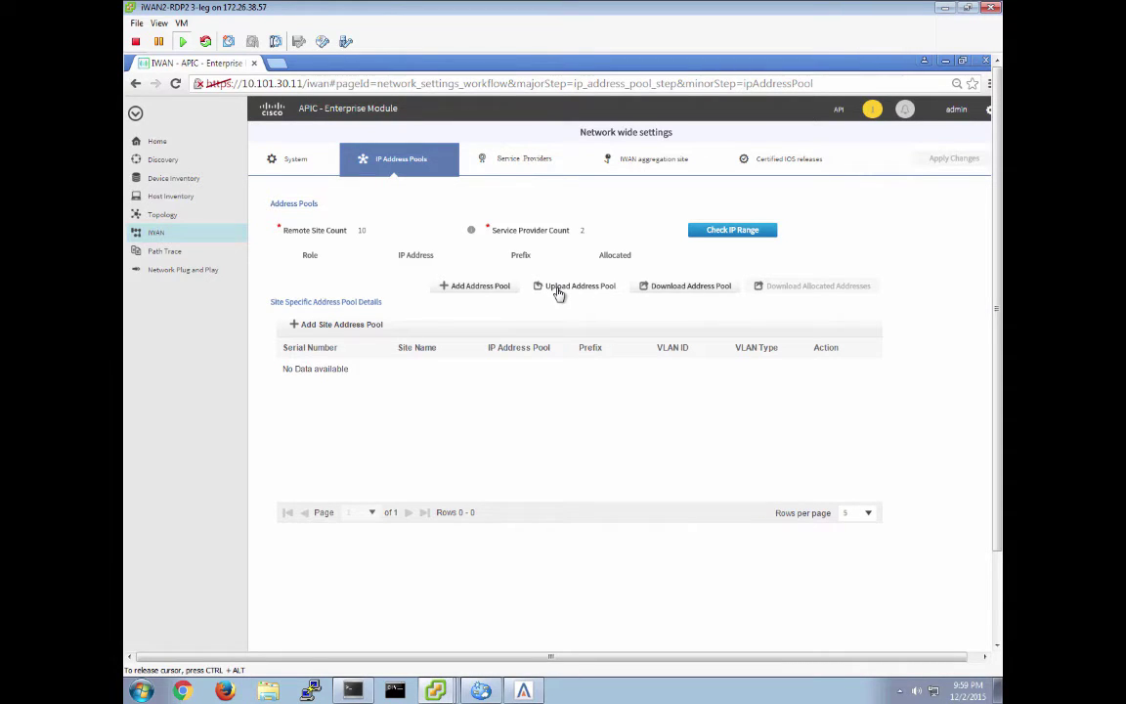
pyautogui.click(475, 292)
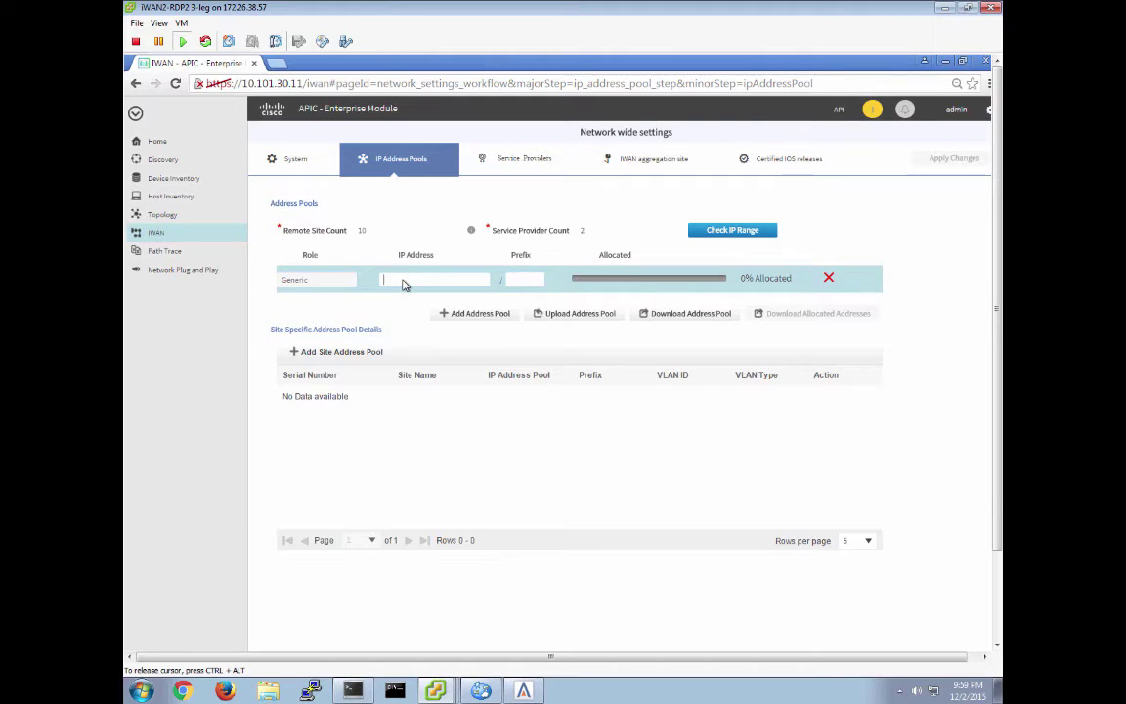
pyautogui.write('10.99.0.0')
pyautogui.press('Tab')
pyautogui.write('16')
# Add a LAN Interface address pool 10.14.0.0/16
pyautogui.click(466, 315)
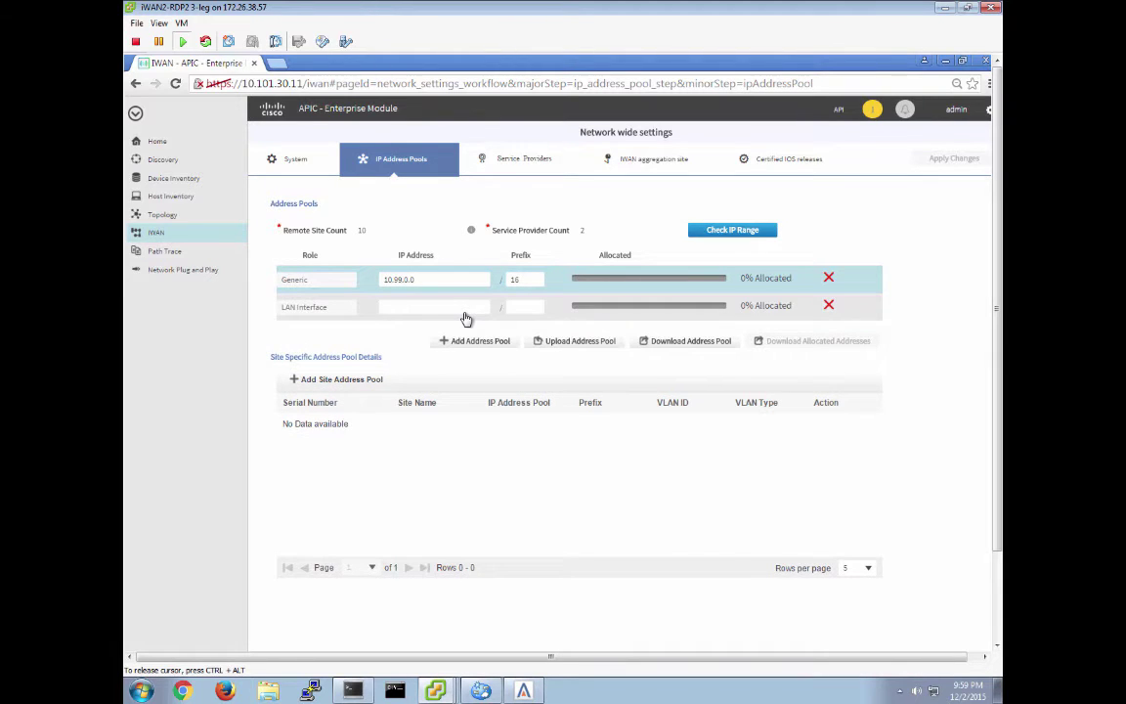
pyautogui.click(392, 309)
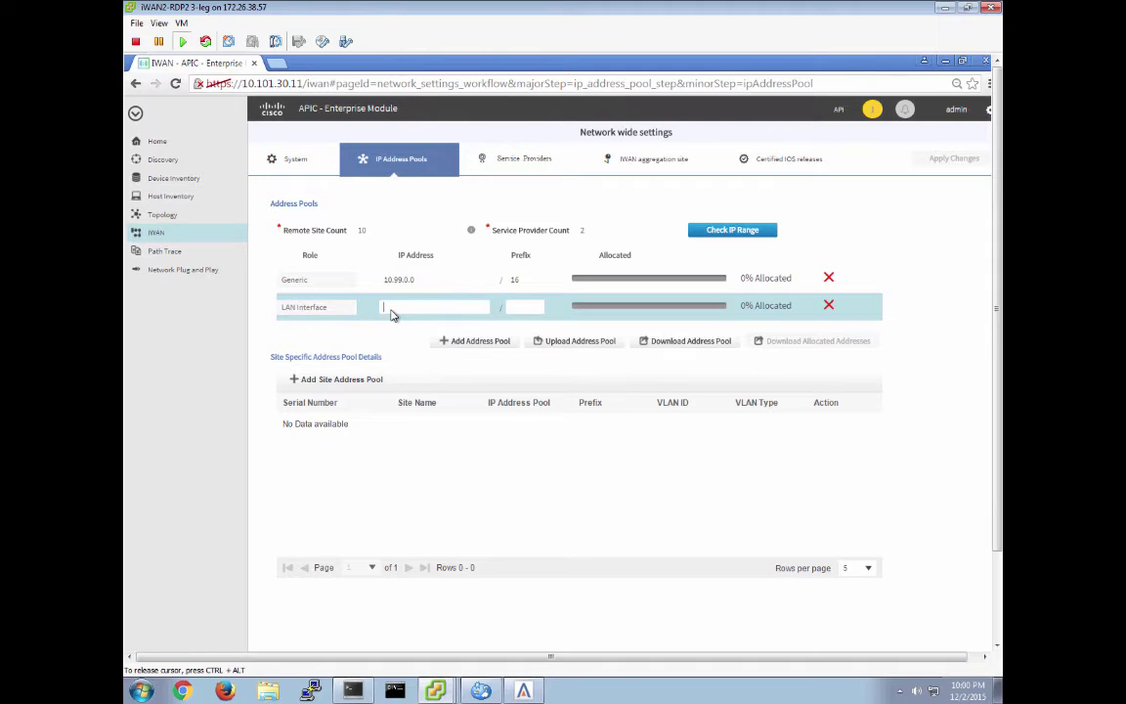
pyautogui.write('10')
pyautogui.write('.14')
pyautogui.write('.0.0')
pyautogui.write('16')
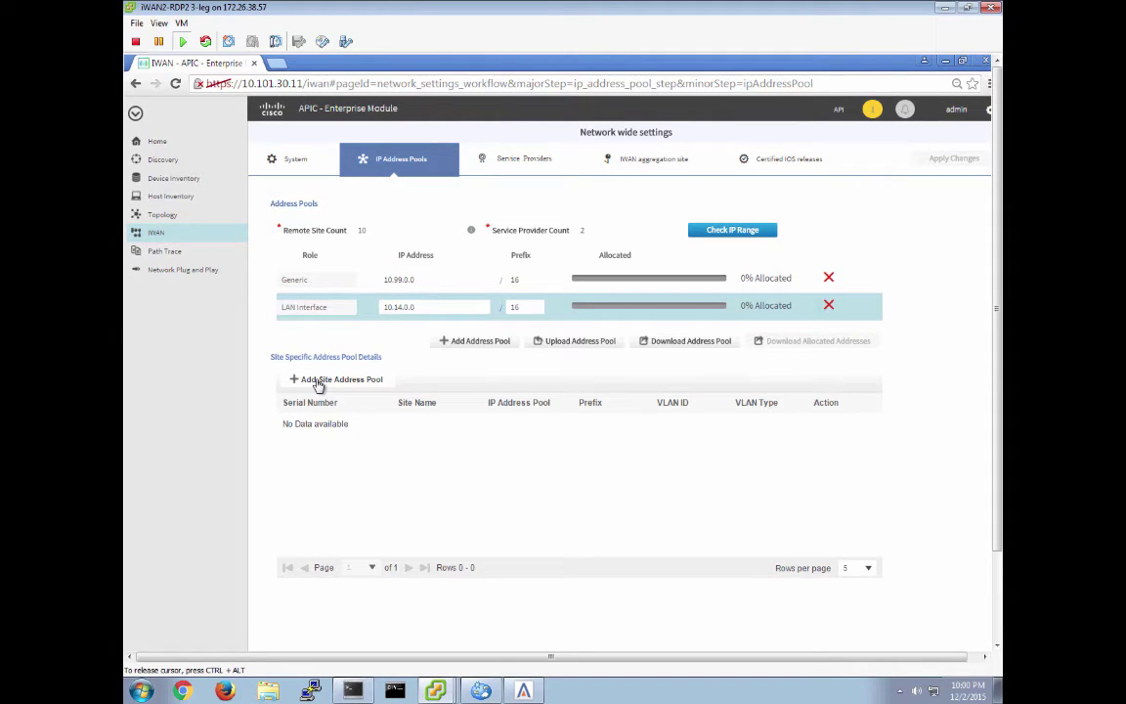
pyautogui.click(318, 384)
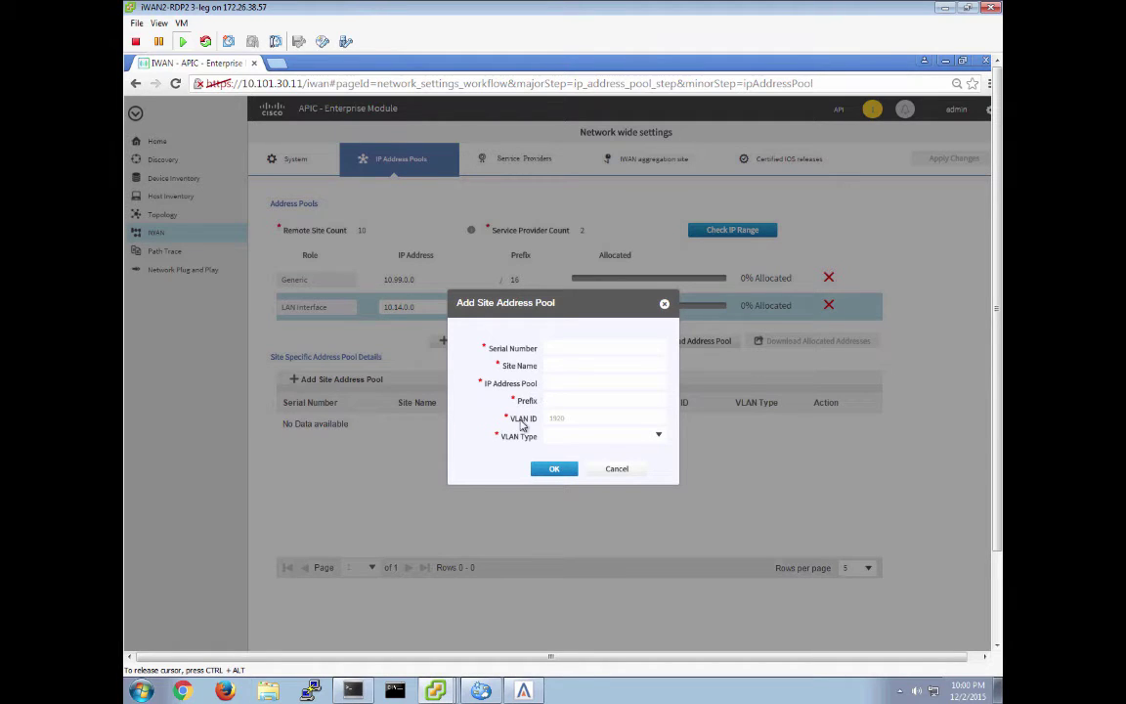
pyautogui.click(659, 436)
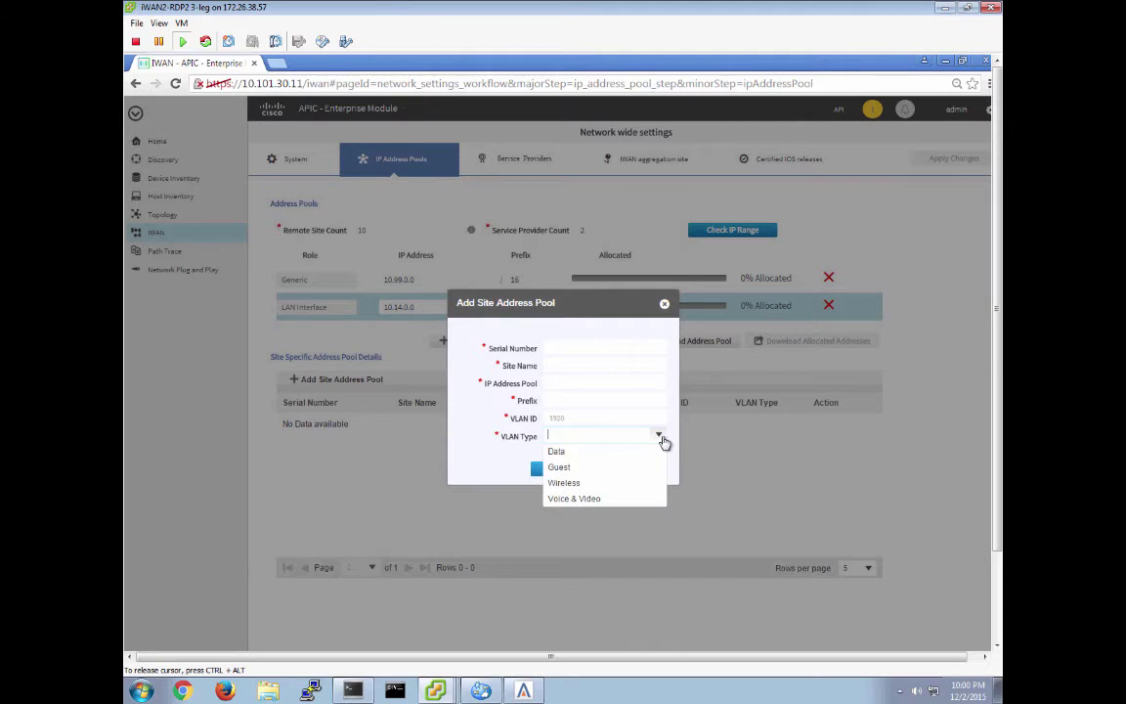
pyautogui.click(494, 467)
pyautogui.click(618, 470)
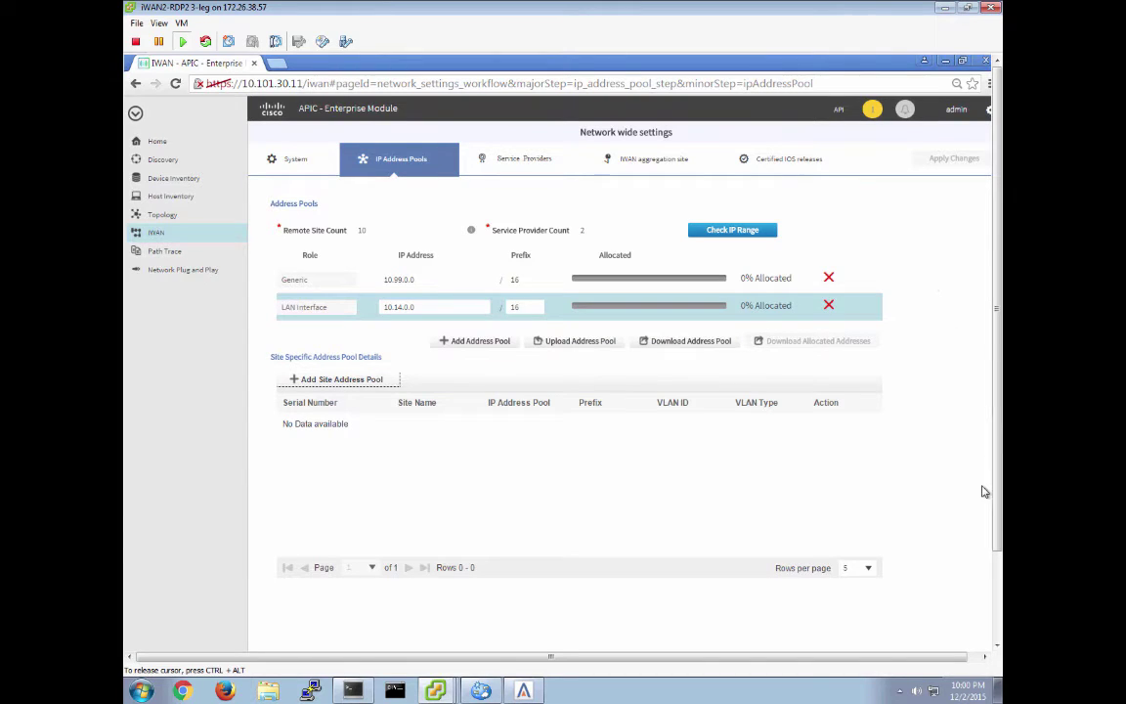
pyautogui.click(473, 341)
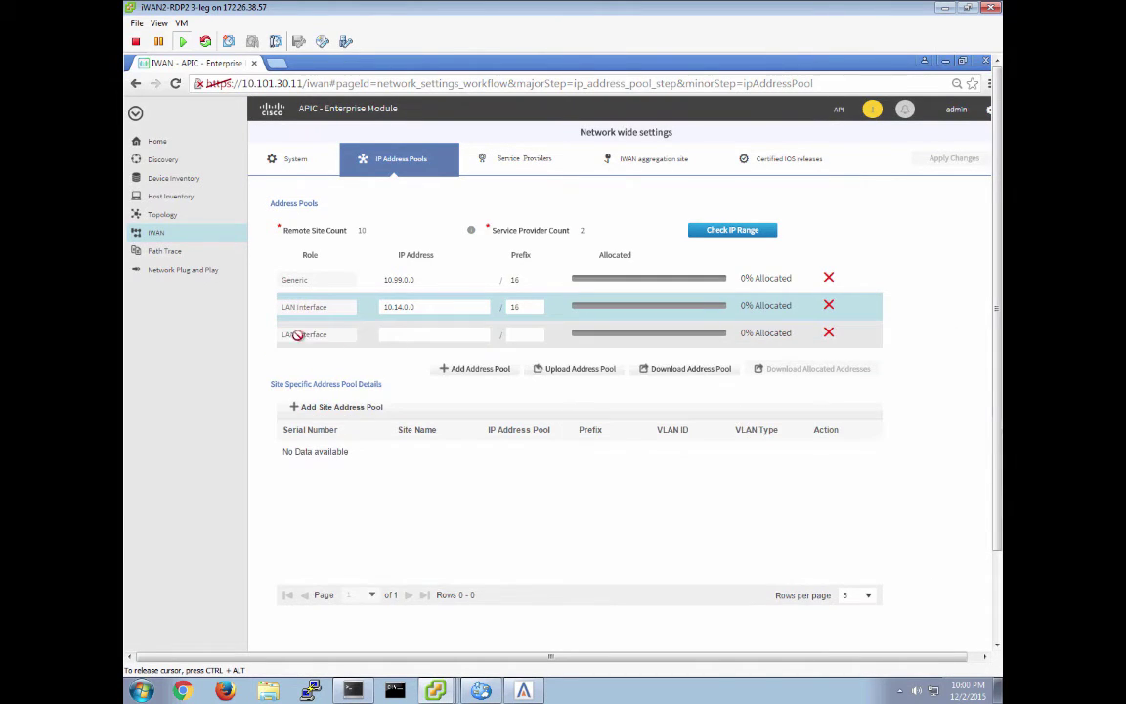
pyautogui.click(828, 334)
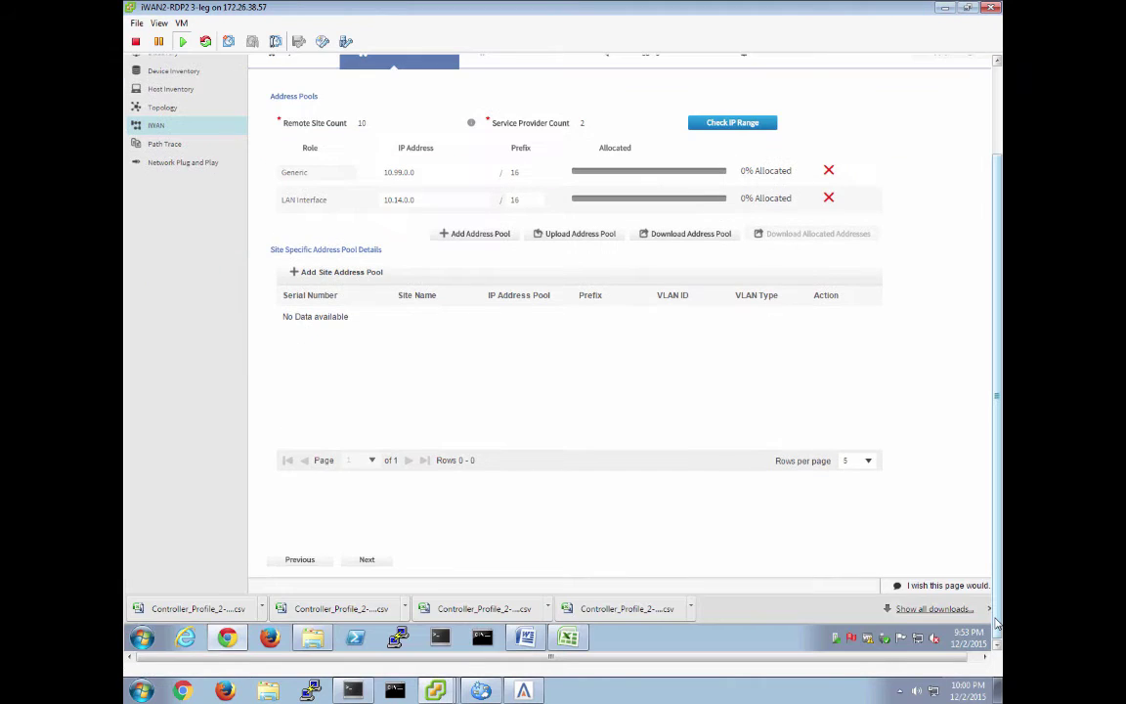
# Compare the Default 8-Class and 6-Class QoS models, then start a service profile from the 6-Class model
pyautogui.click(364, 560)
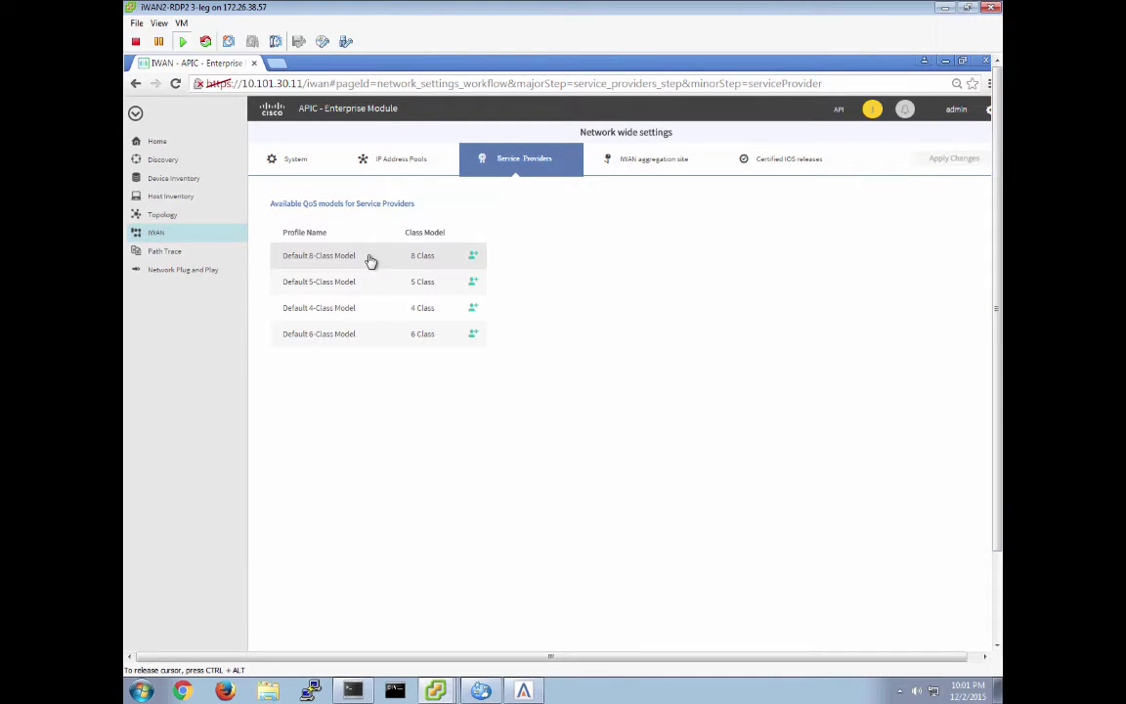
pyautogui.click(338, 258)
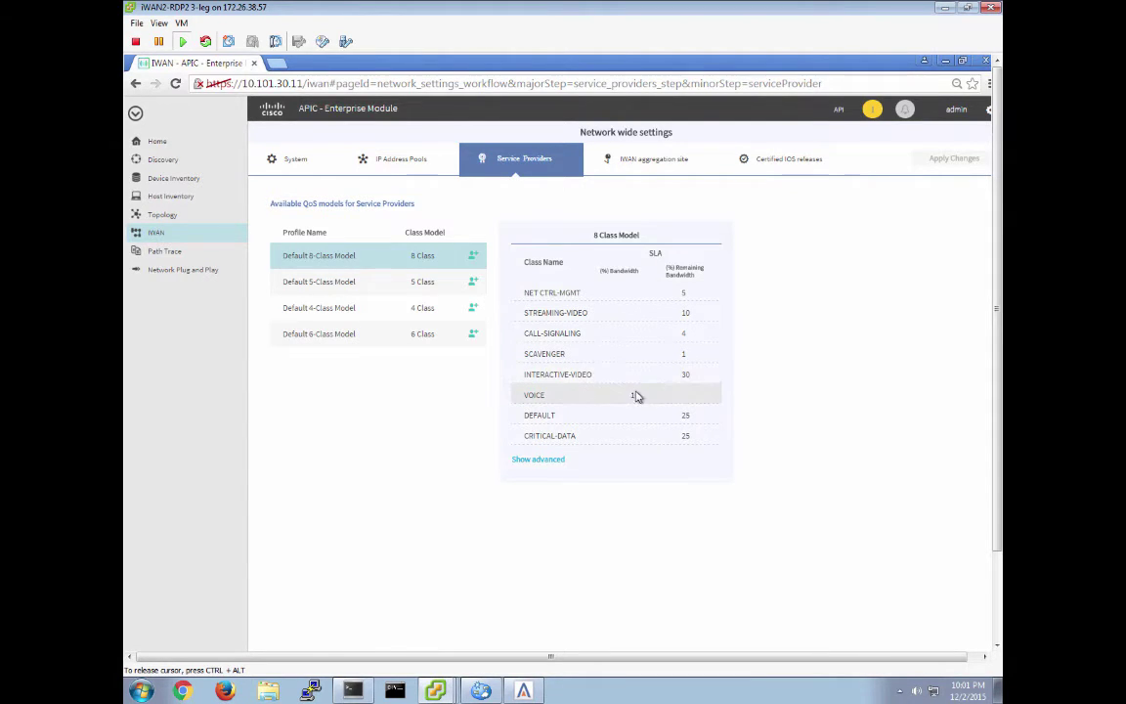
pyautogui.click(537, 459)
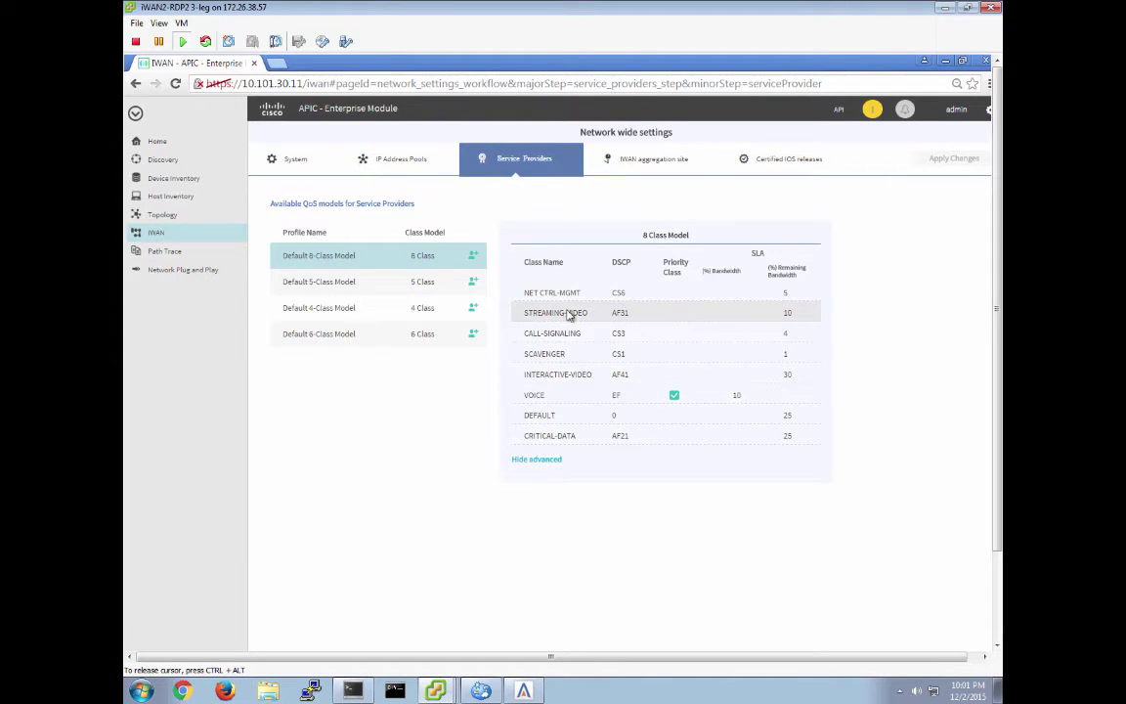
pyautogui.click(355, 338)
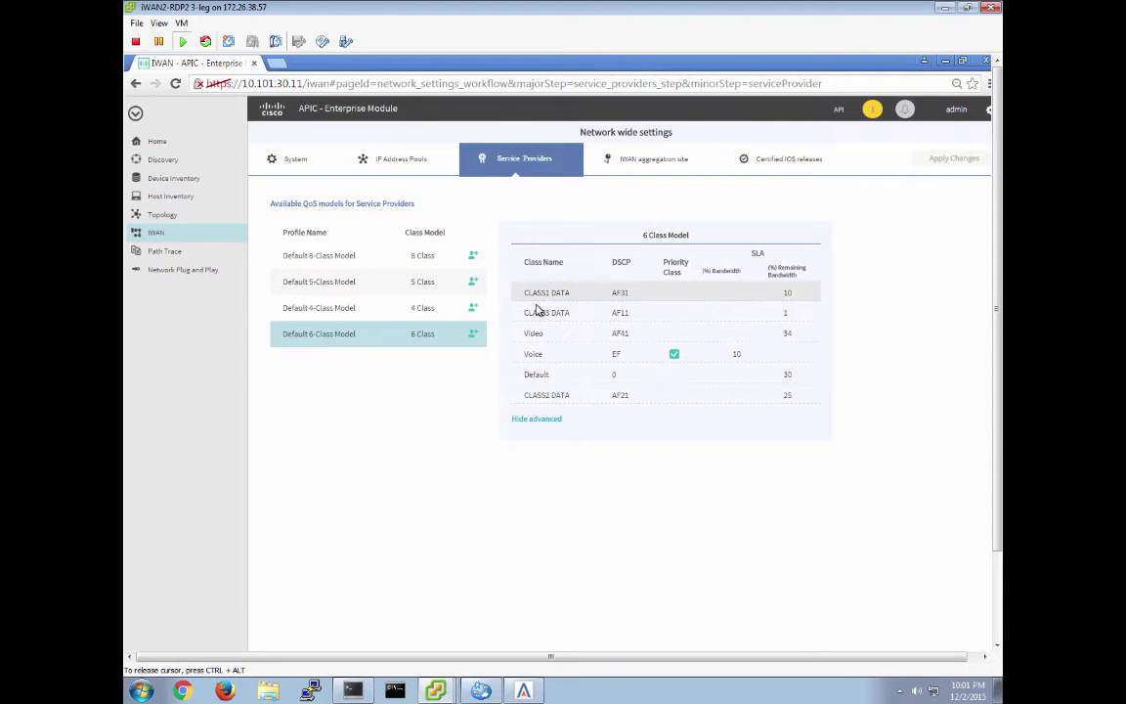
pyautogui.click(533, 420)
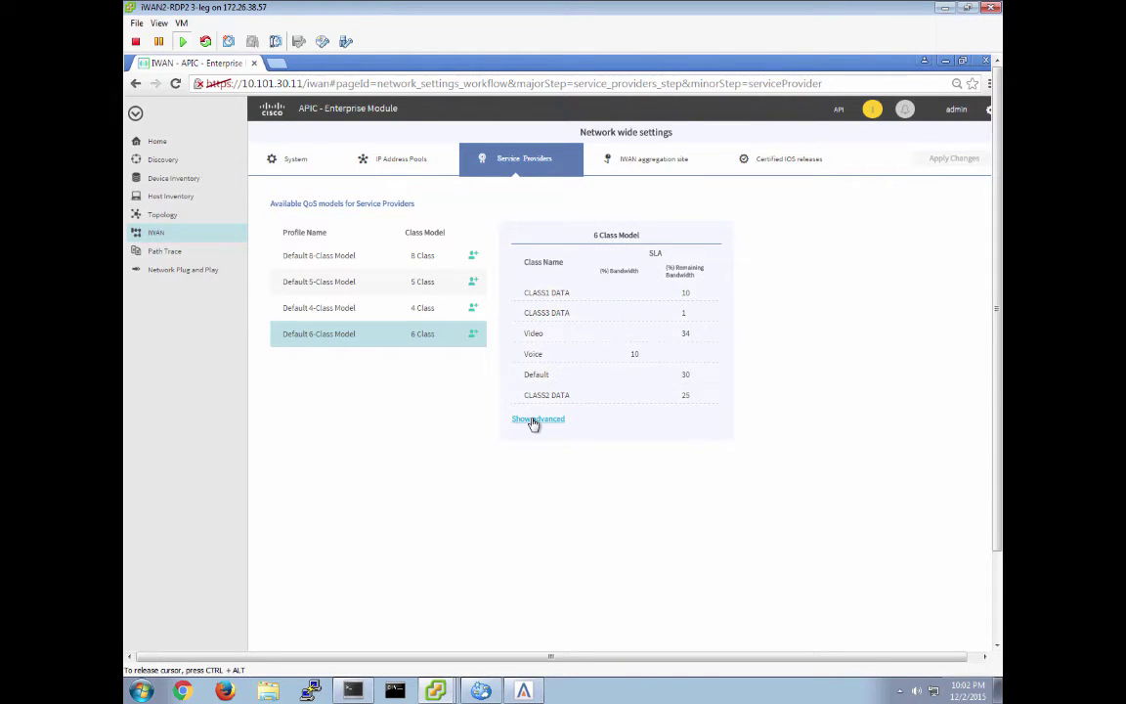
pyautogui.click(472, 335)
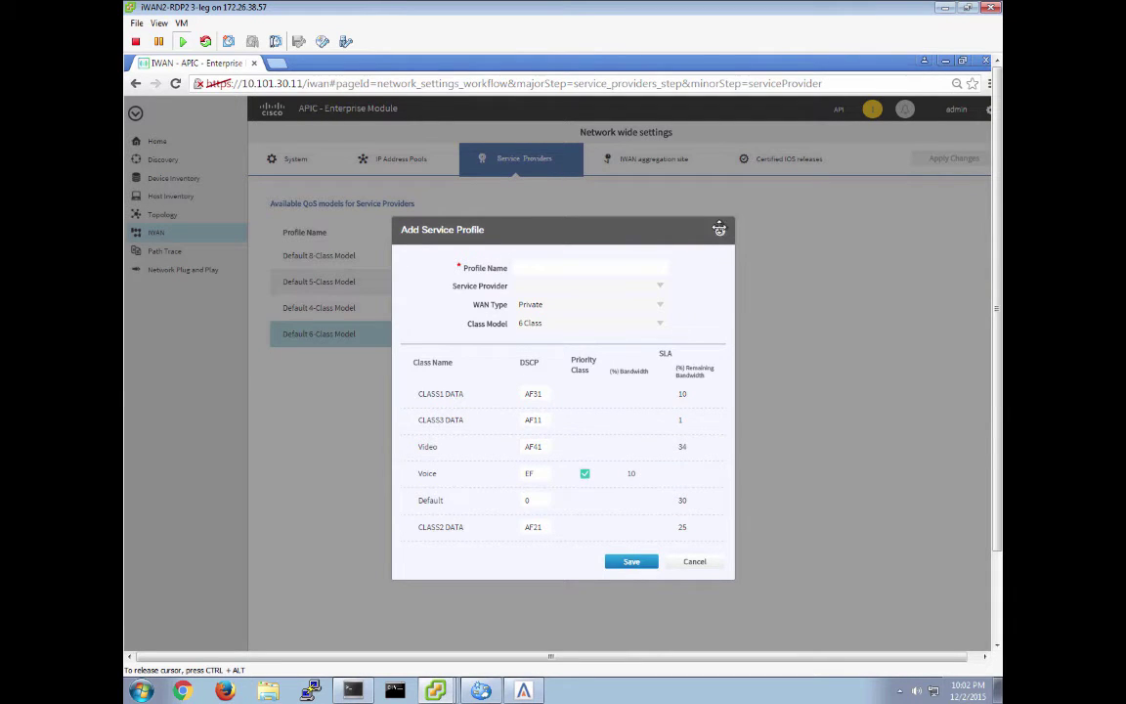
# Close the Add Service Profile form unsaved and move on to the IWAN aggregation site step
pyautogui.click(718, 228)
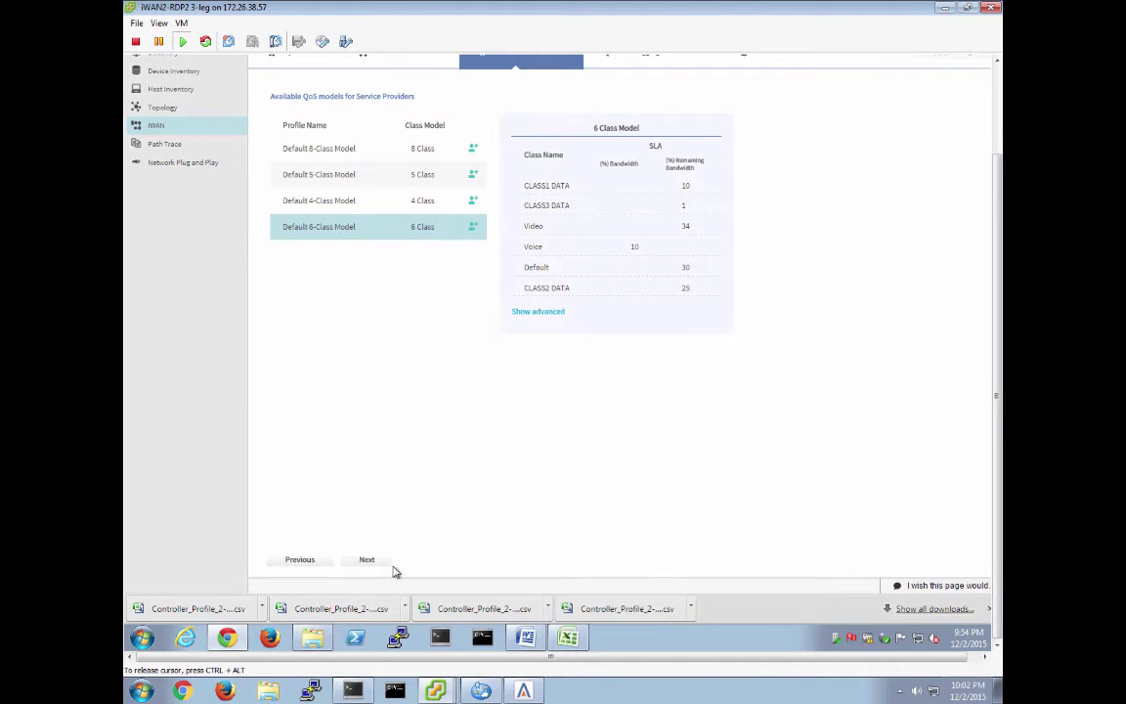
pyautogui.click(369, 559)
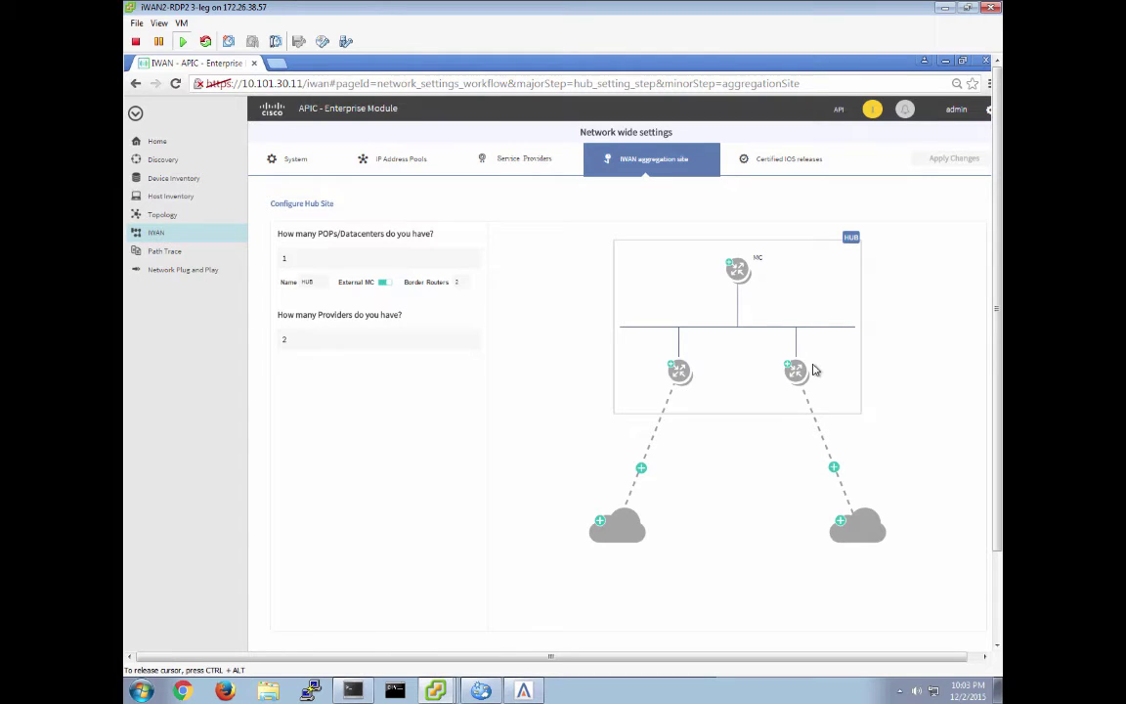
# Enter management IP 10.101.111.14 for the hub's MC router
pyautogui.click(736, 268)
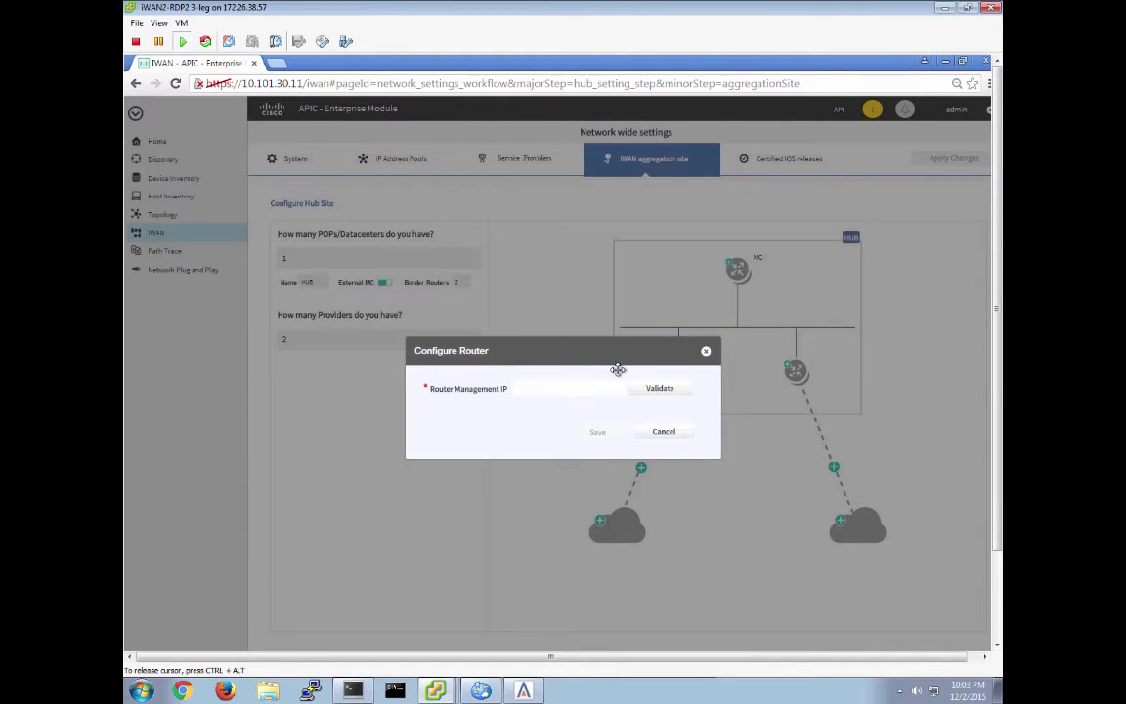
pyautogui.click(532, 392)
pyautogui.write('10.101.111.14')
# Check the network diagram in Preview, then return to the APIC-EM remote desktop
pyautogui.press('super+Tab')
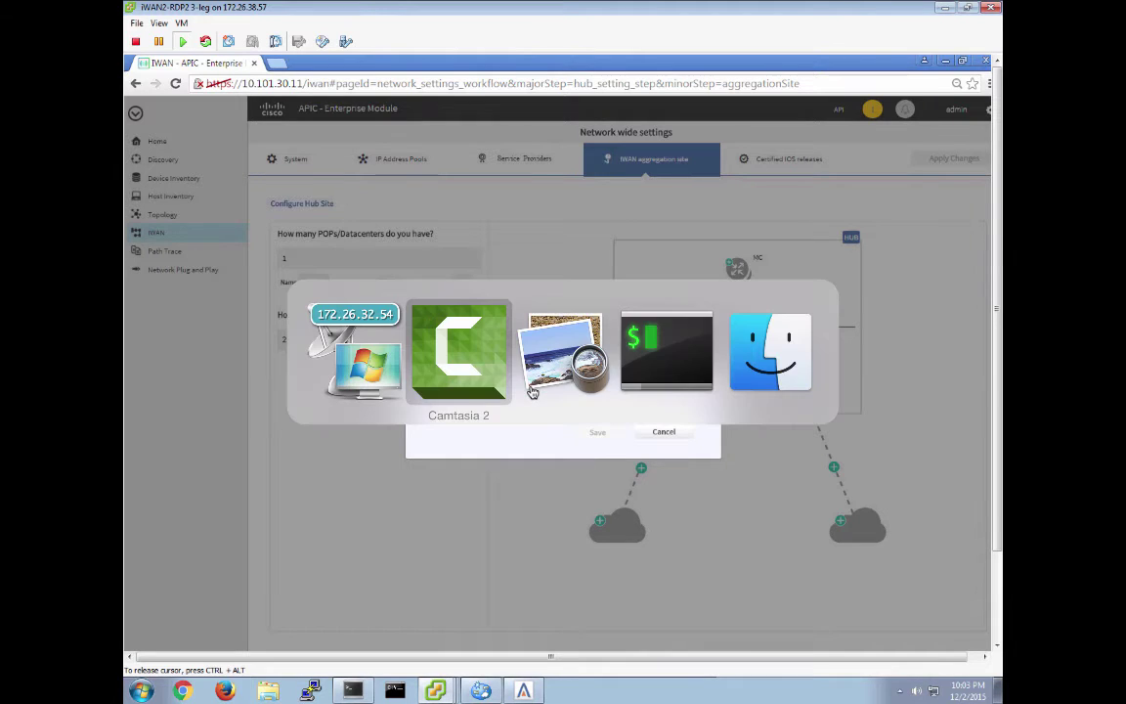
pyautogui.press('super+Tab')
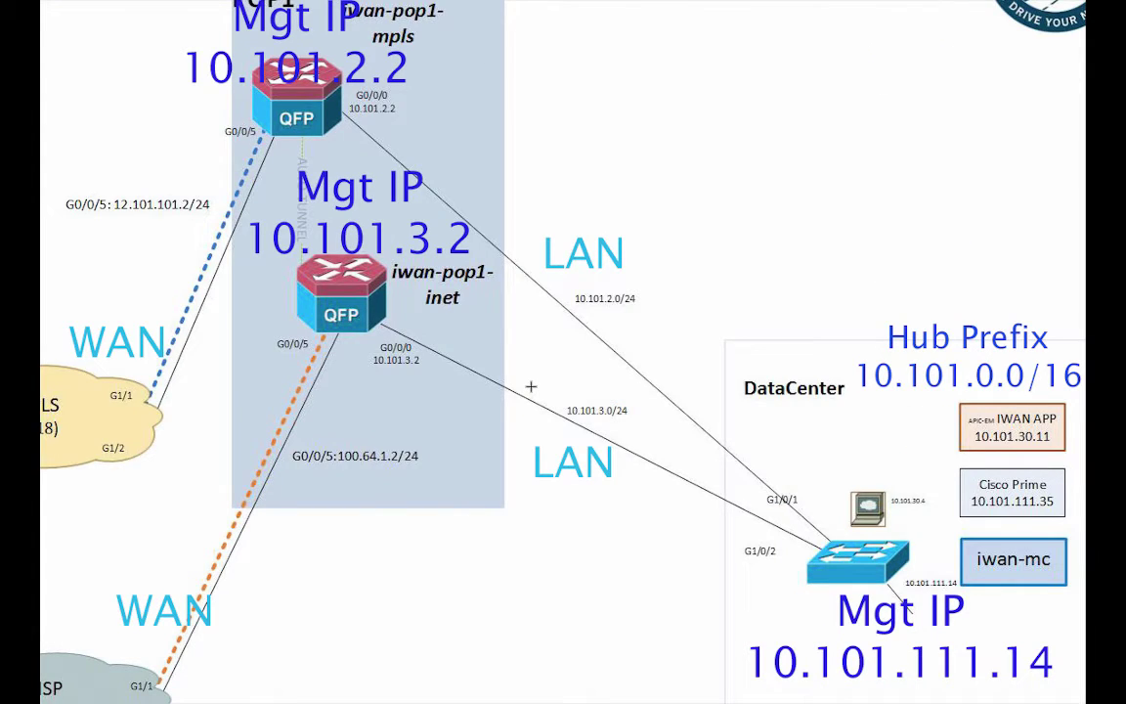
pyautogui.press('super+Tab')
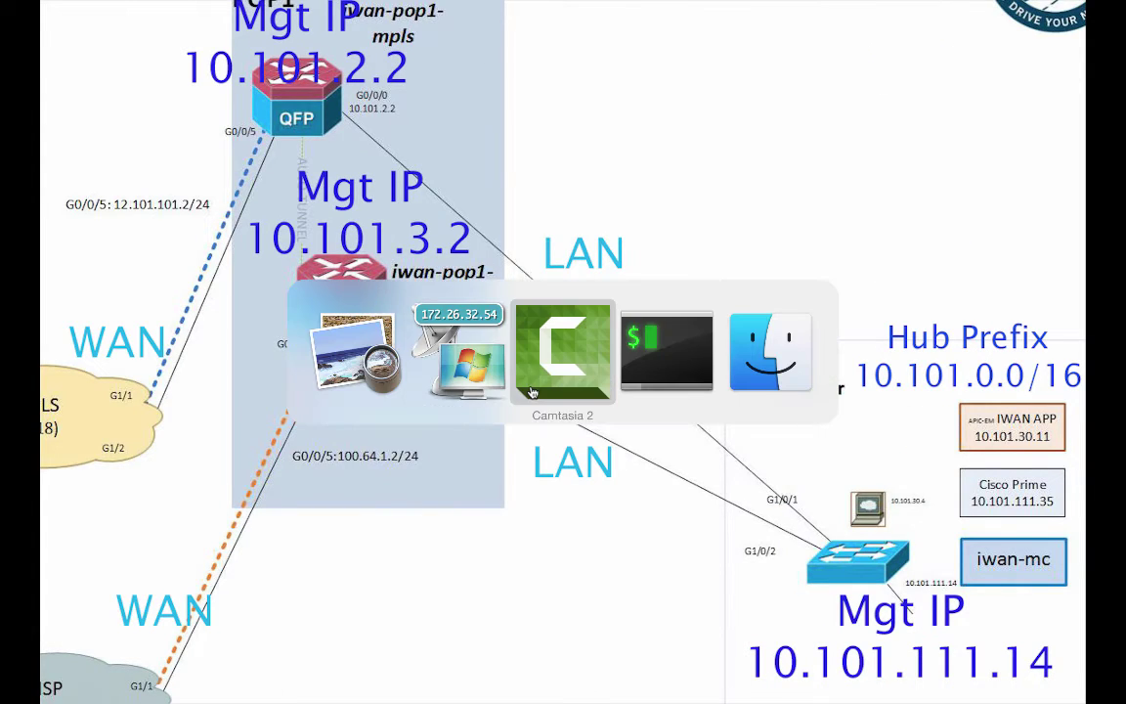
pyautogui.press('super+Tab')
pyautogui.press('super+Tab')
pyautogui.press('super+Tab')
pyautogui.press('super+Tab')
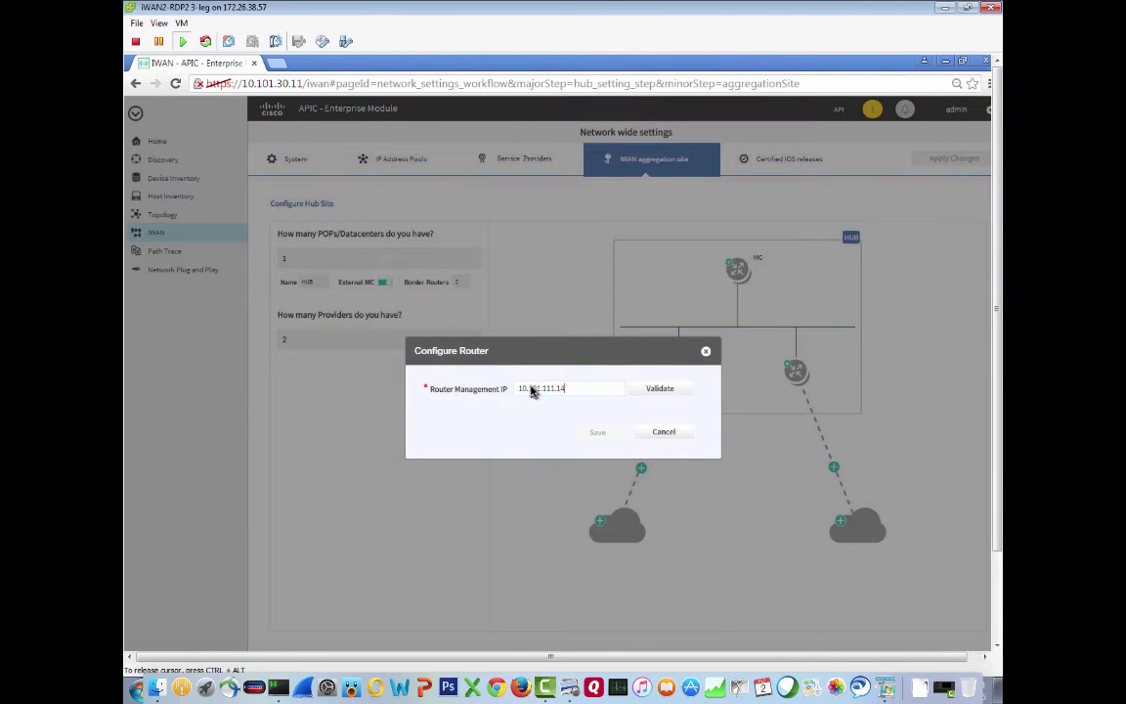
# Validate router 10.101.111.14 and enter its SNMP read and write community strings
pyautogui.click(664, 390)
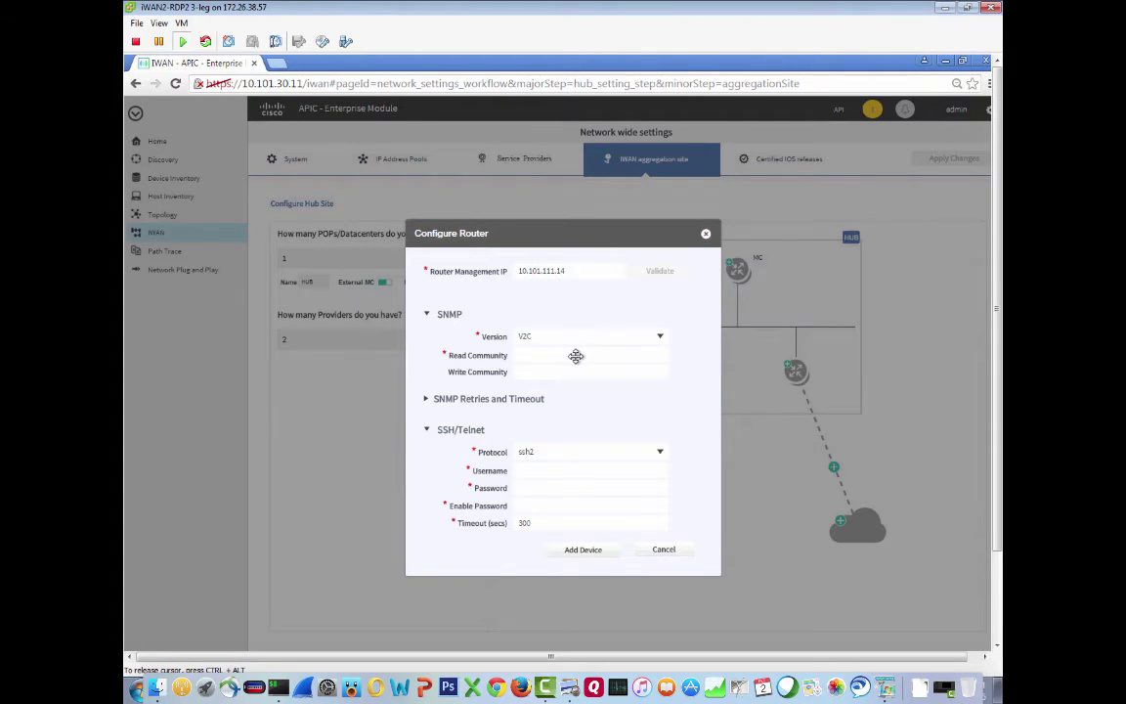
pyautogui.click(545, 355)
pyautogui.write('••••••')
pyautogui.press('BackSpace')
pyautogui.press('BackSpace')
pyautogui.press('BackSpace')
pyautogui.press('BackSpace')
pyautogui.press('BackSpace')
pyautogui.press('BackSpace')
pyautogui.write('••••••')
pyautogui.press('Tab')
pyautogui.write('•••••••')
pyautogui.press('Tab')
pyautogui.press('Tab')
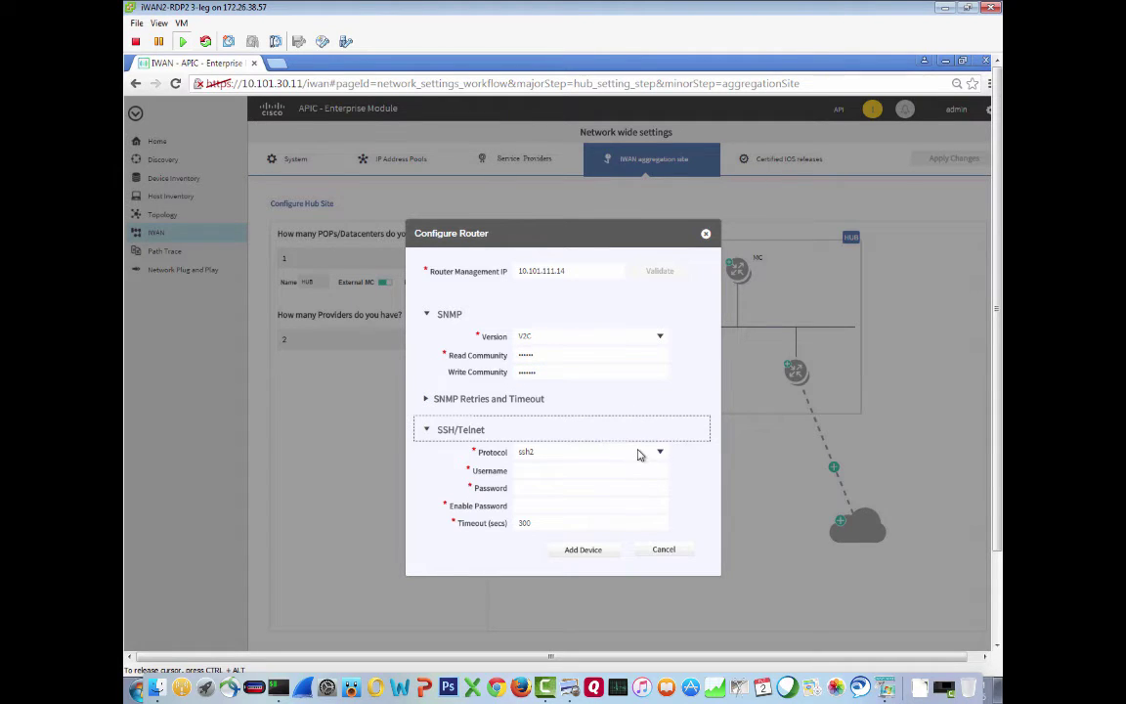
pyautogui.press('Tab')
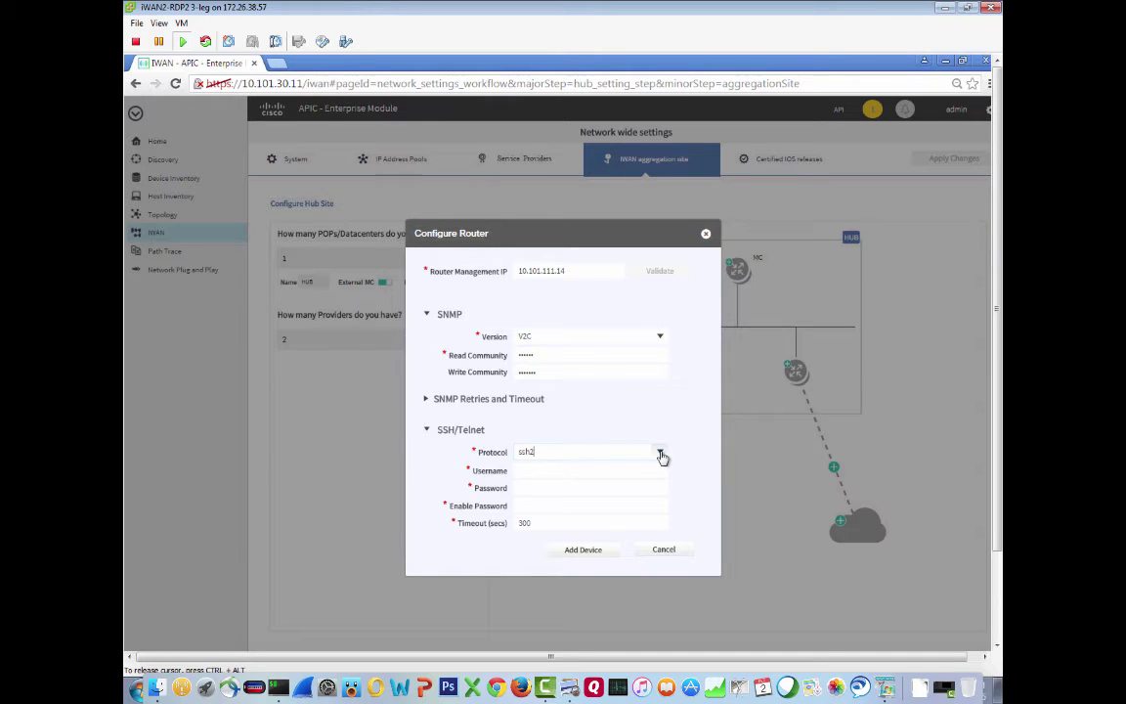
# Use telnet with username admin and the login password, then add the router as a device
pyautogui.click(661, 453)
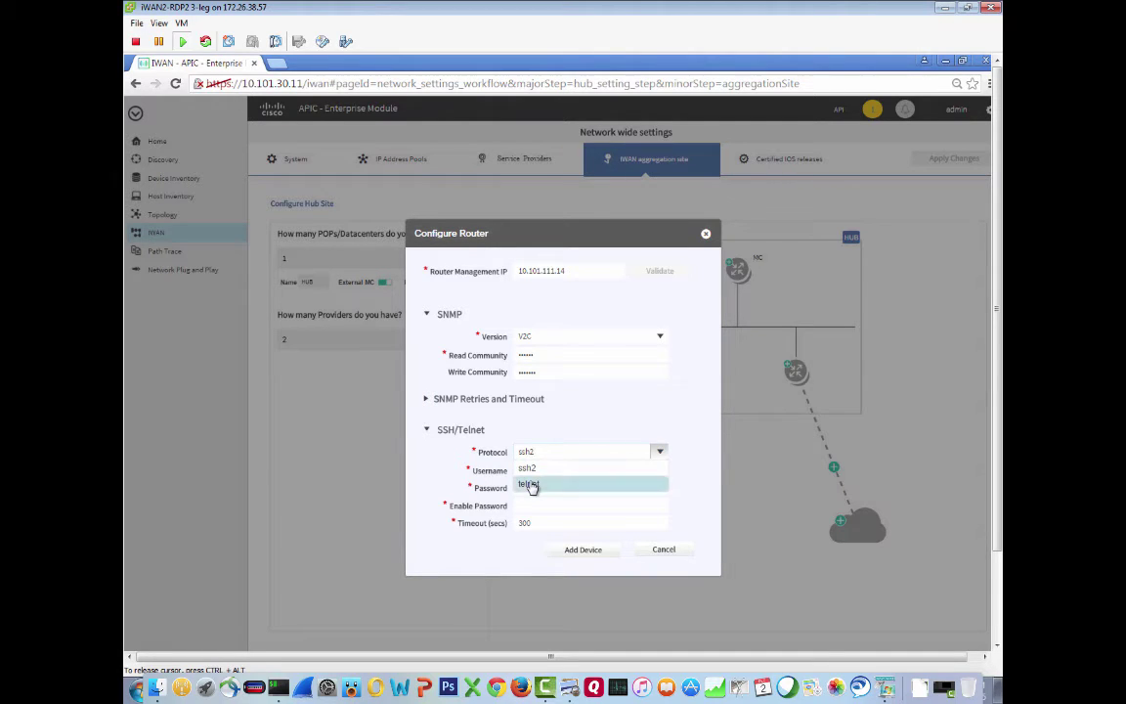
pyautogui.click(531, 485)
pyautogui.click(542, 472)
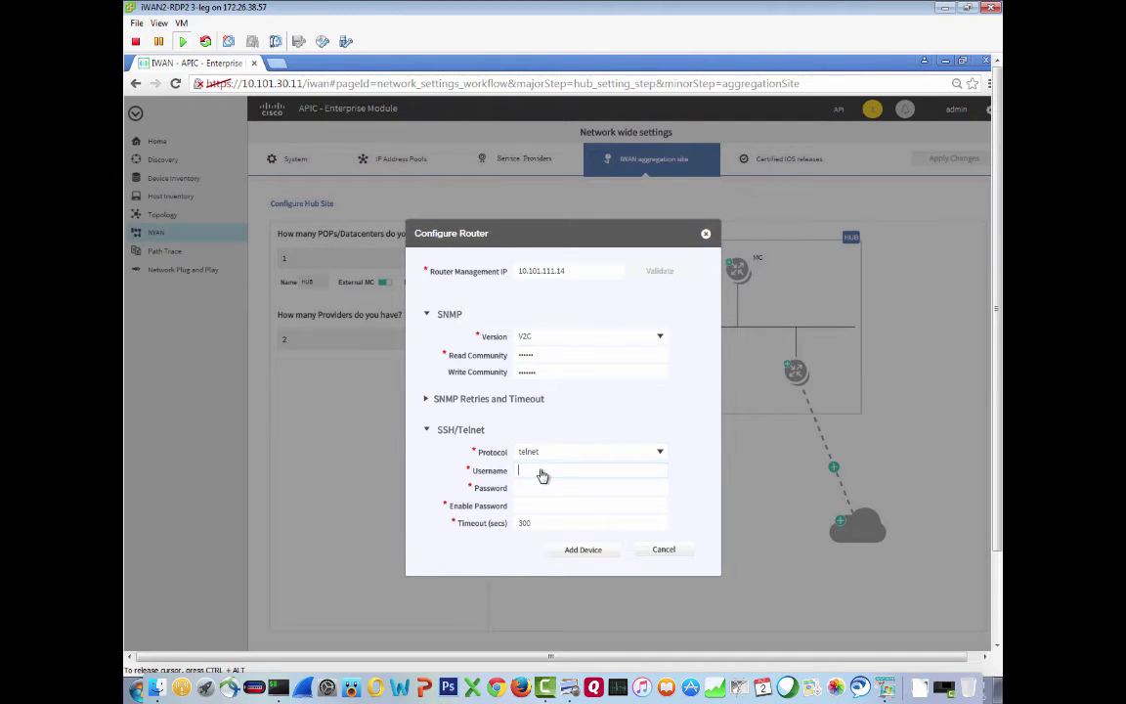
pyautogui.write('admin')
pyautogui.press('Tab')
pyautogui.write('cisco123cisco123')
pyautogui.click(574, 552)
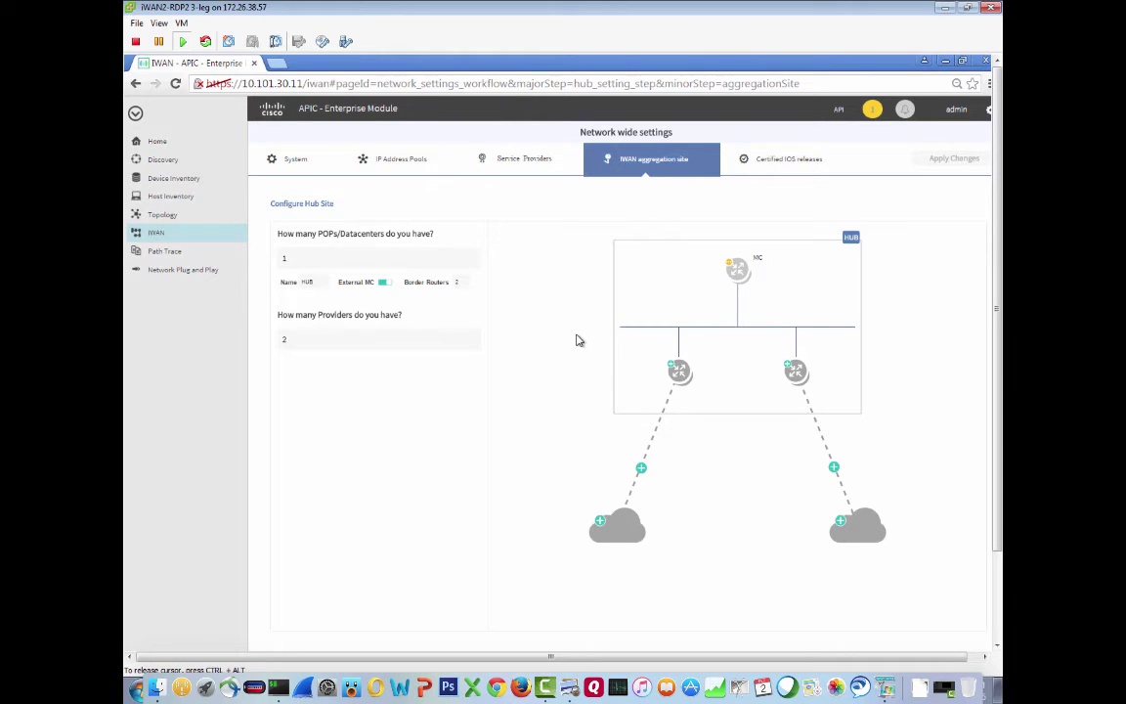
# Reopen the MC router's Configure Router form from the hub diagram
pyautogui.click(738, 270)
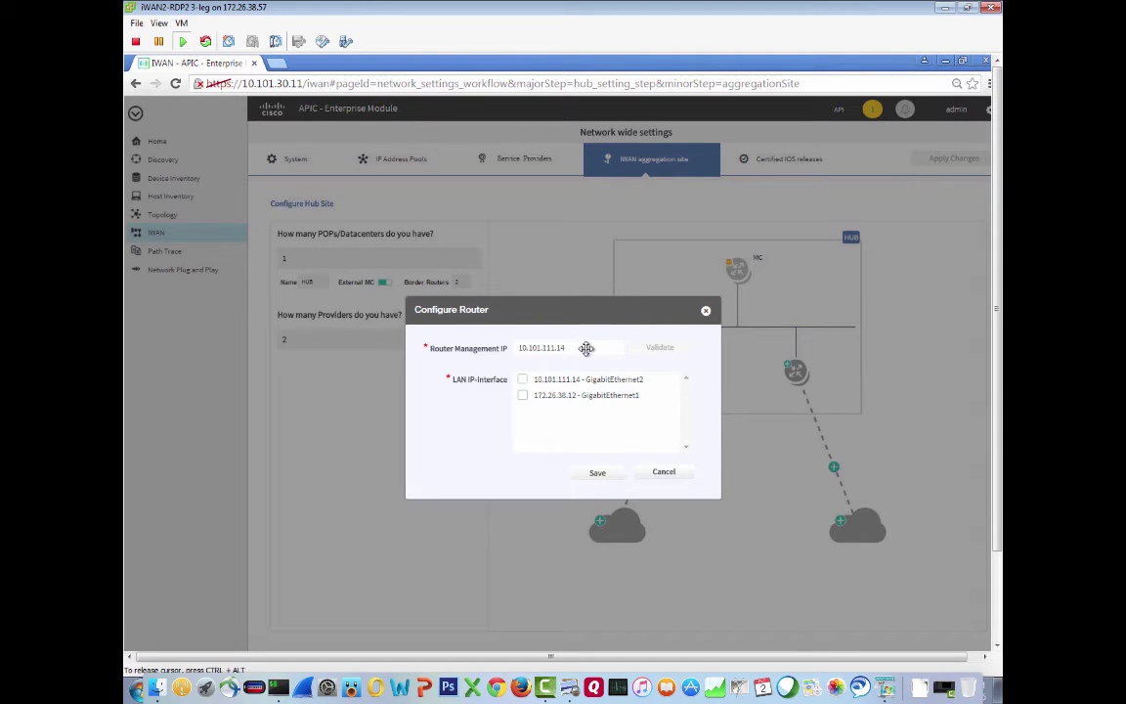
# Set the MC router's LAN interface to 10.101.111.14 on GigabitEthernet2 and save
pyautogui.click(523, 380)
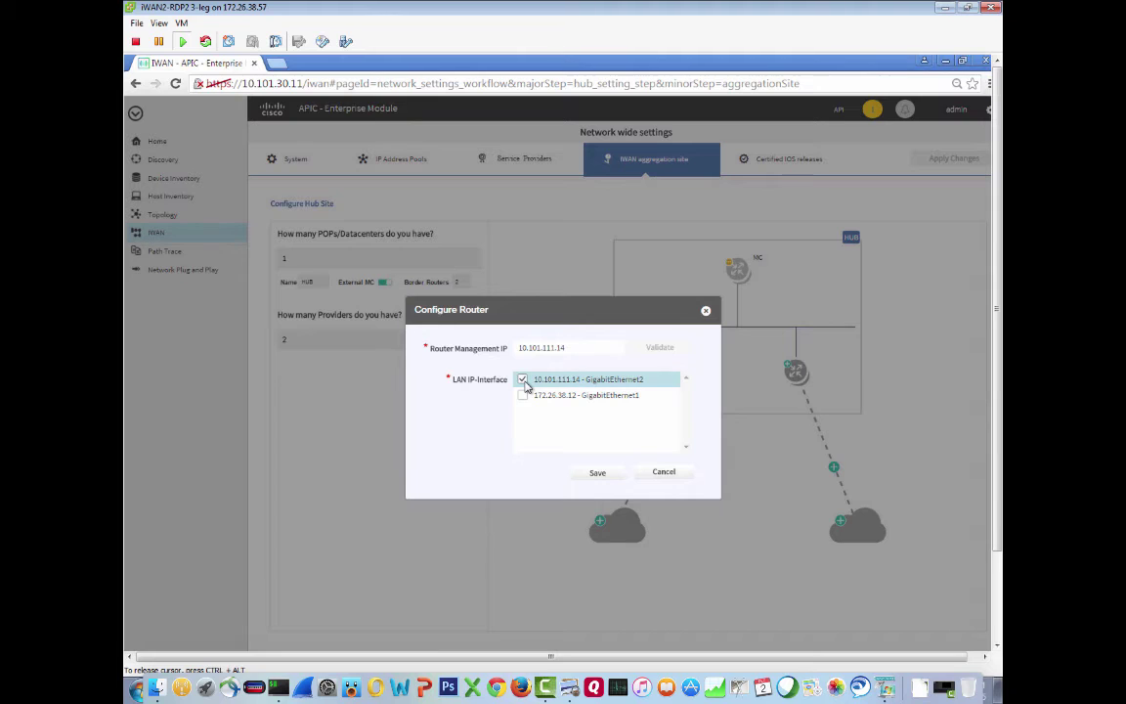
pyautogui.click(599, 476)
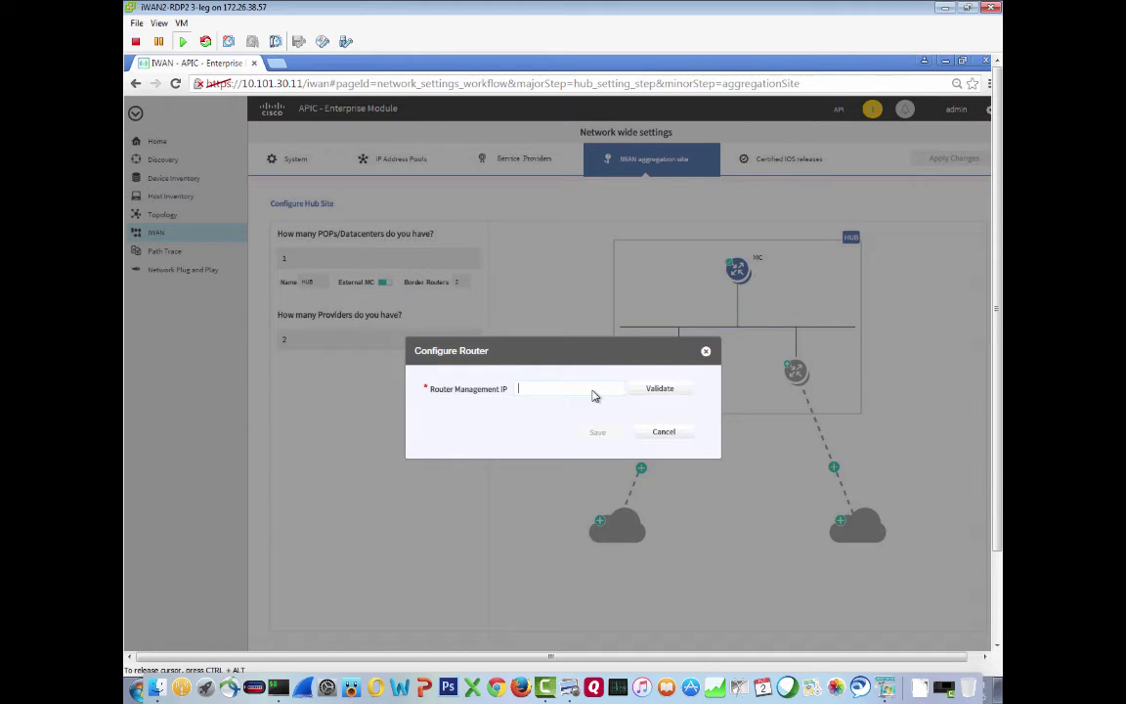
# Validate border router 10.101.2.2 and add it with the prefilled SNMP and telnet settings
pyautogui.write('10.101.2.2')
pyautogui.click(657, 391)
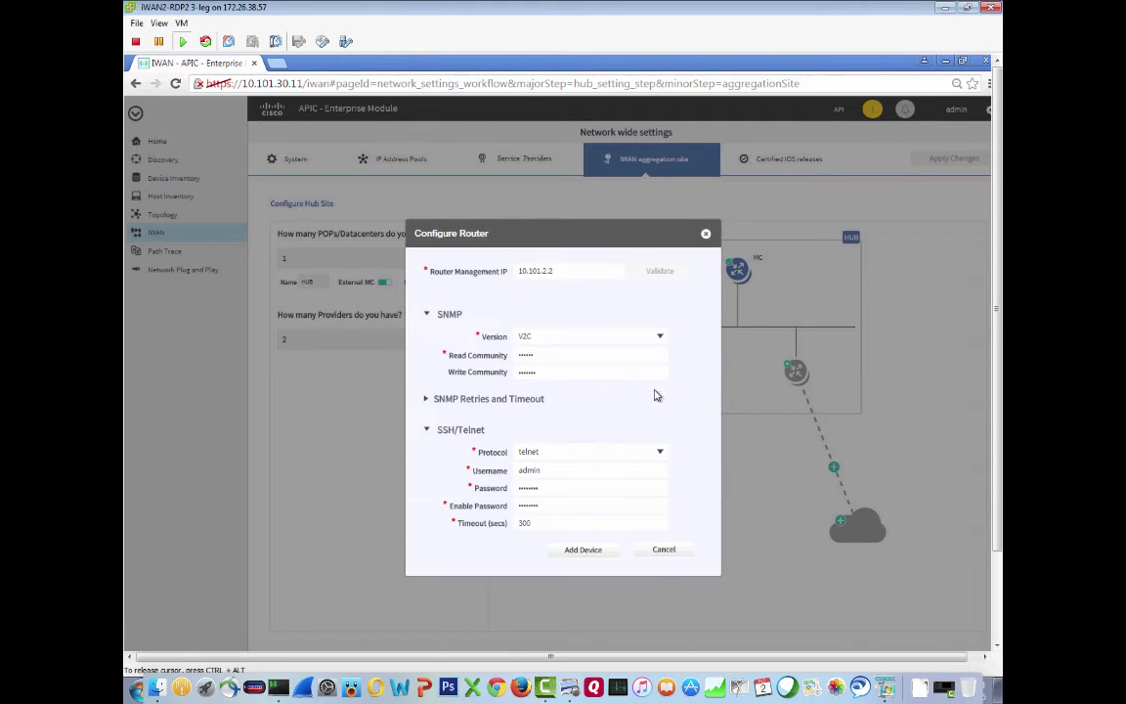
pyautogui.click(585, 550)
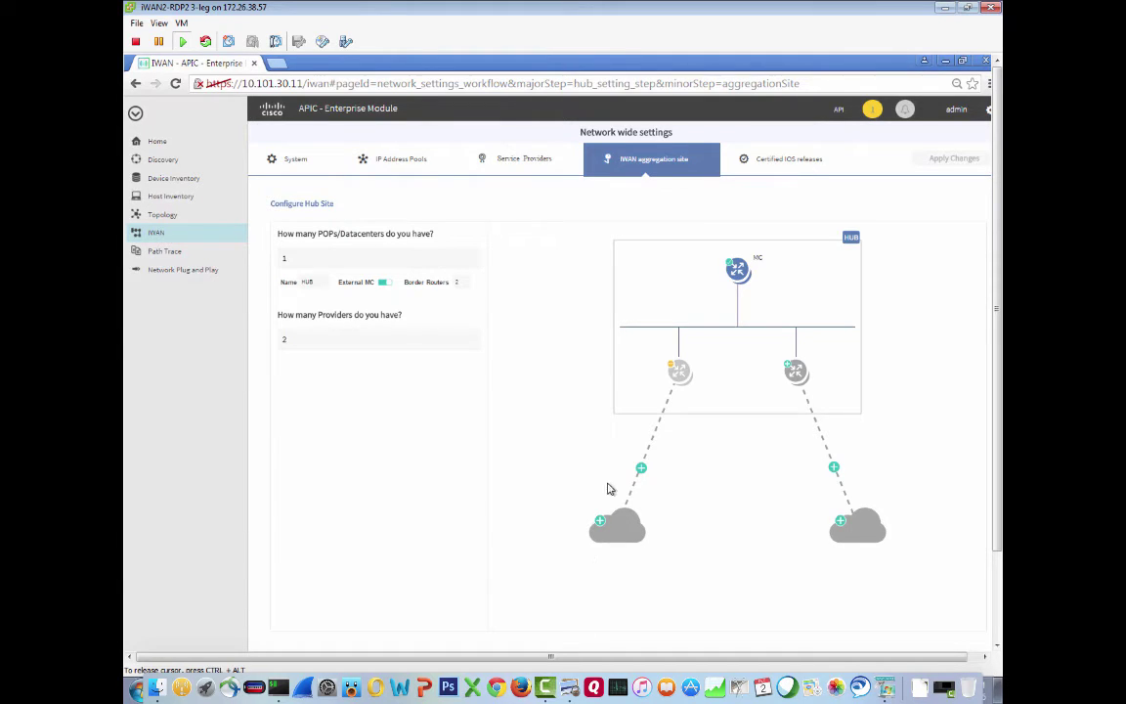
# Give the left border router LAN interface 10.101.2.2 on GigabitEthernet0/0/0 and save
pyautogui.click(679, 377)
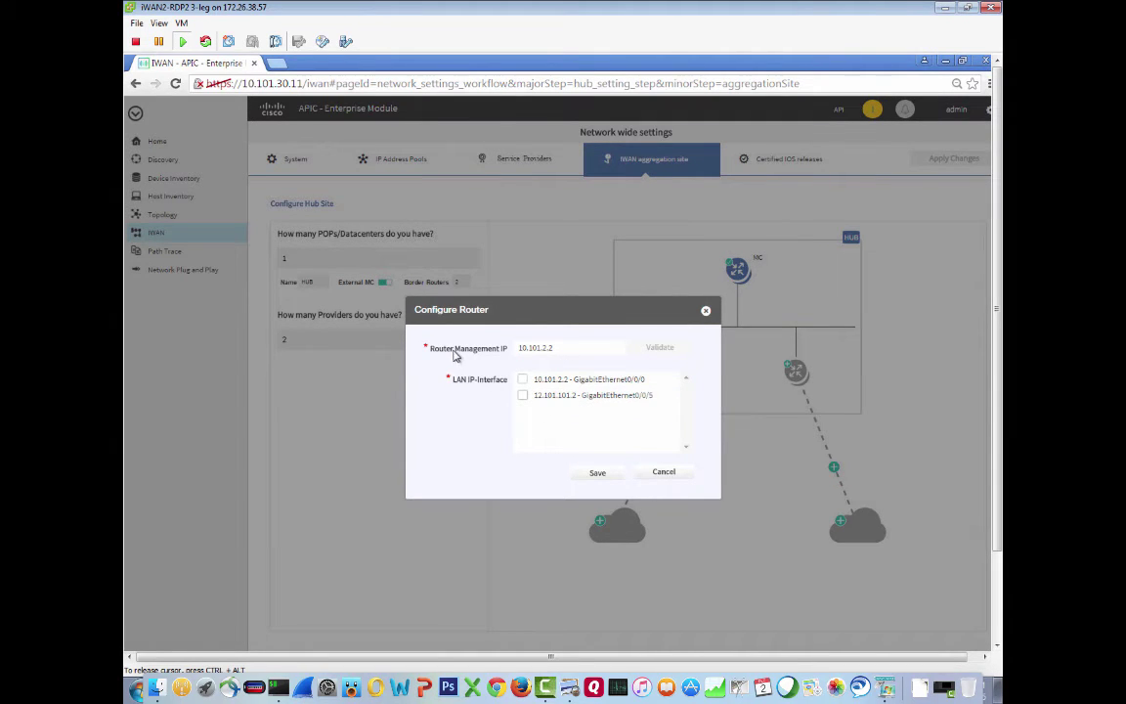
pyautogui.click(523, 380)
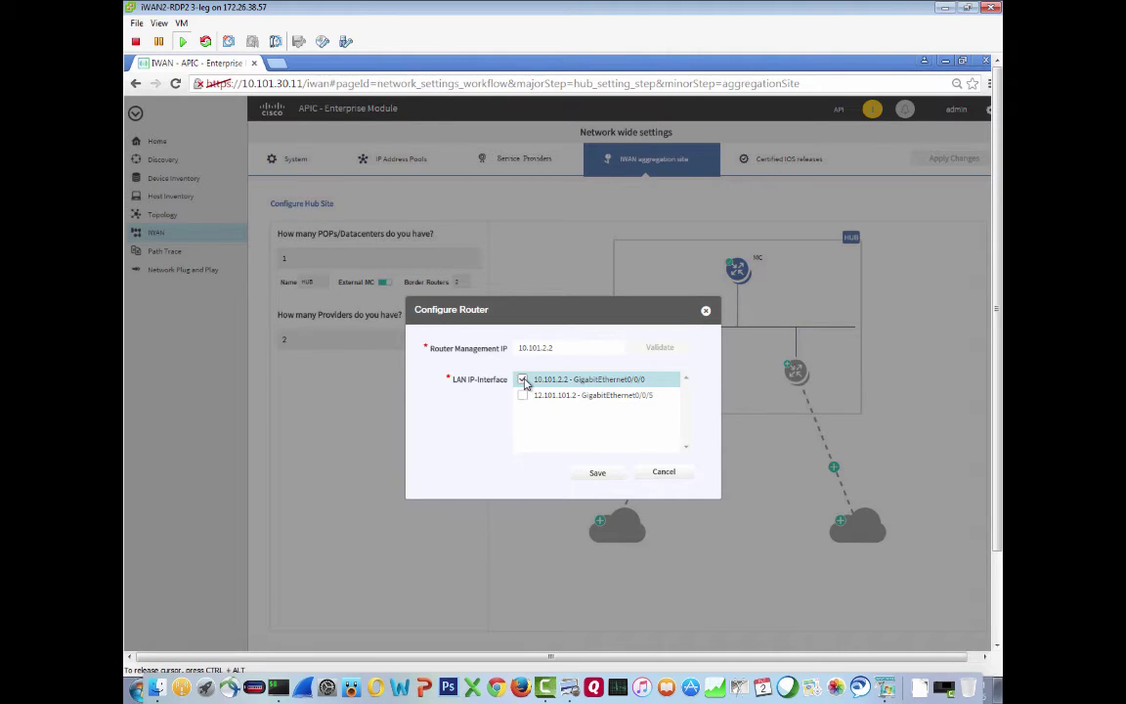
pyautogui.click(599, 474)
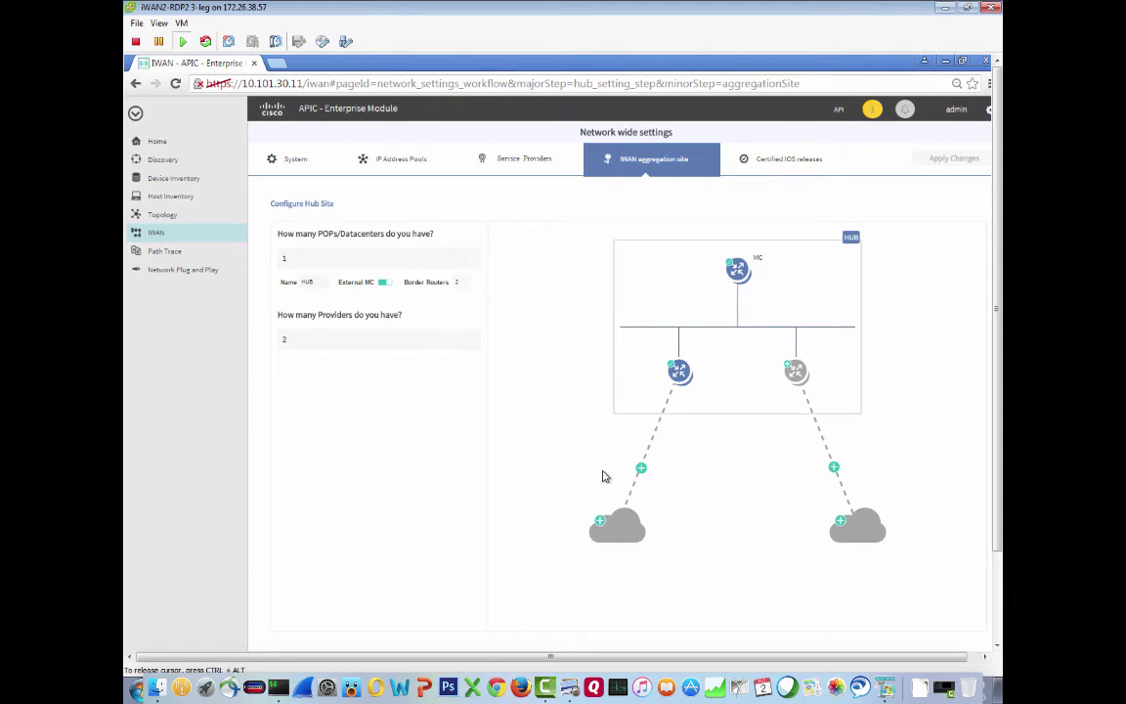
# Make the left provider cloud a Private WAN labelled MPLS with the Default 6-Class Model profile
pyautogui.click(606, 534)
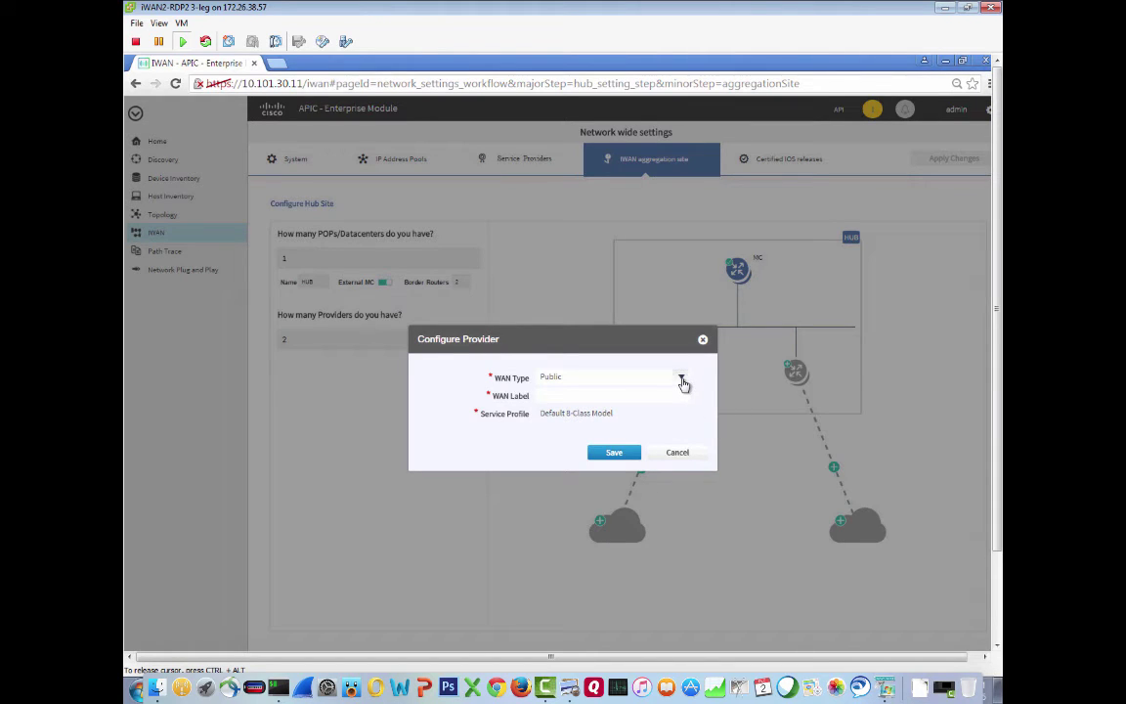
pyautogui.click(681, 379)
pyautogui.click(586, 408)
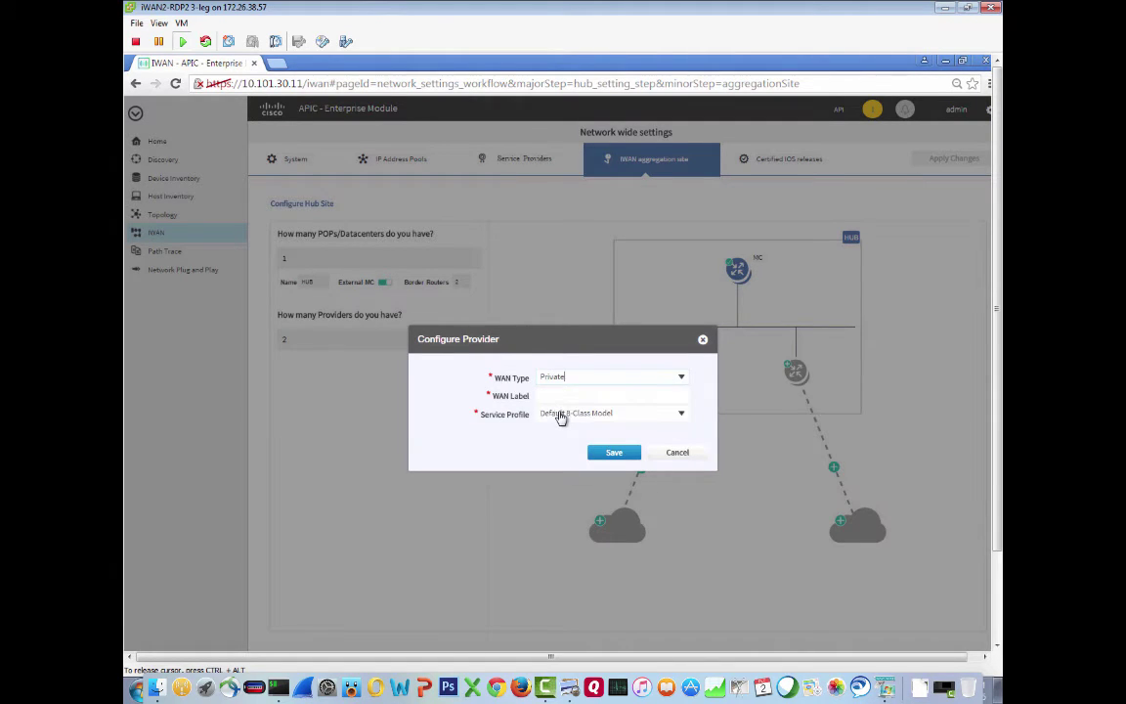
pyautogui.click(553, 397)
pyautogui.write('MPLS')
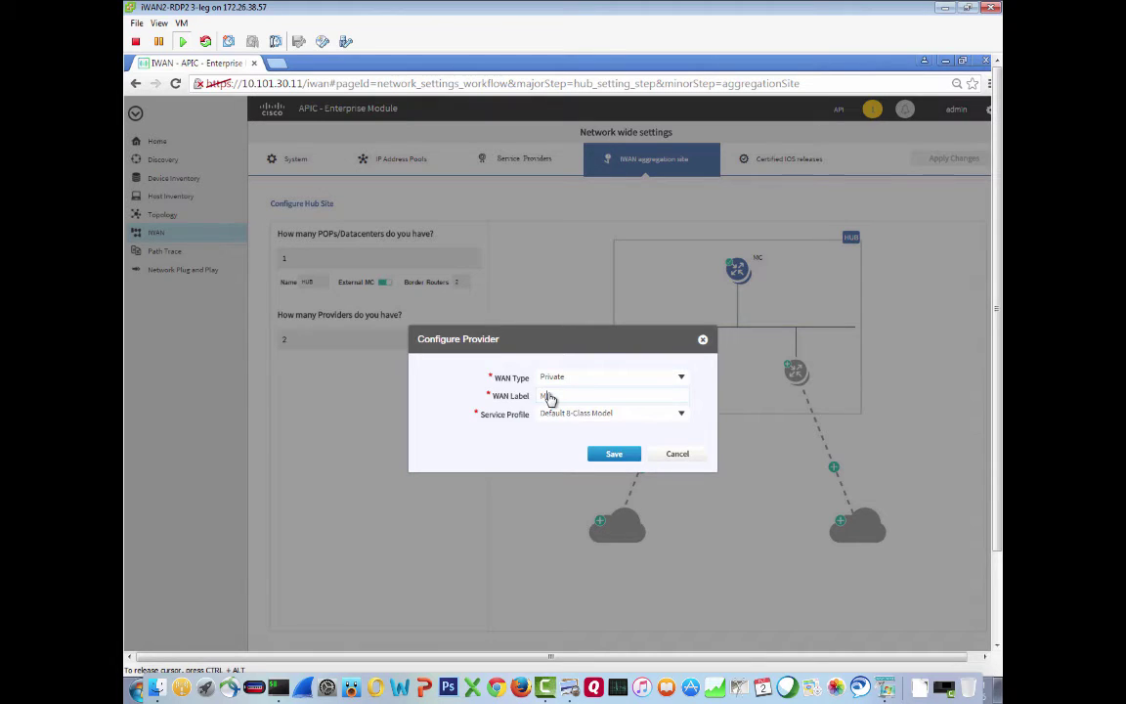
pyautogui.click(681, 415)
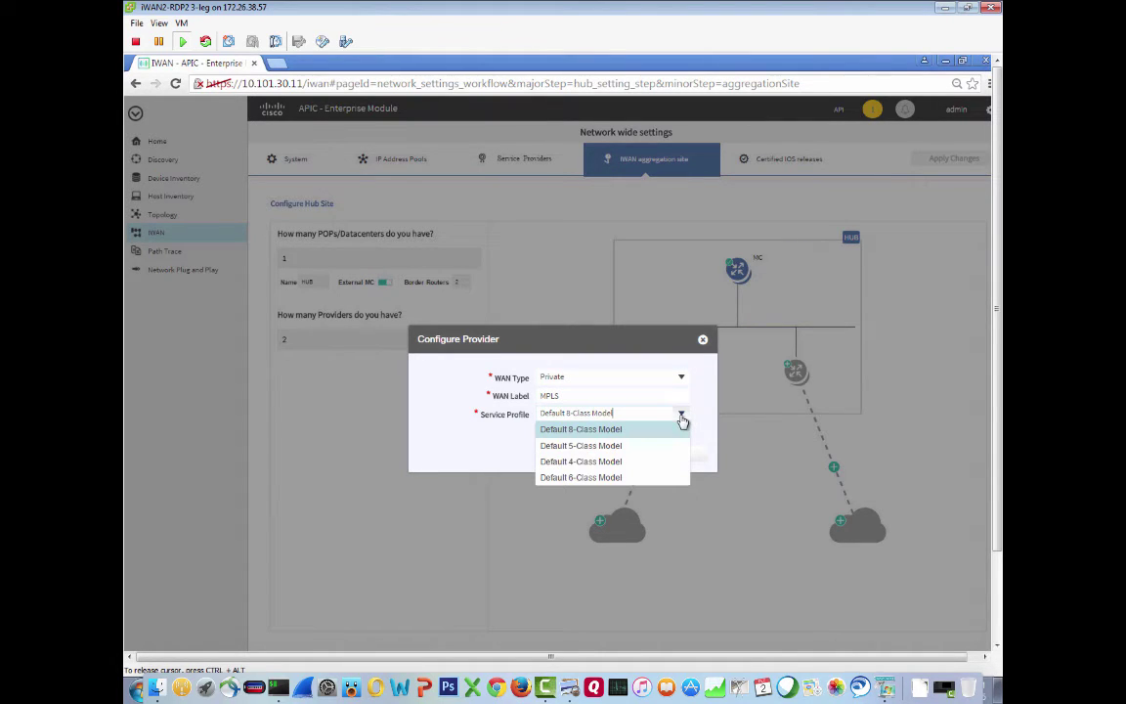
pyautogui.click(600, 478)
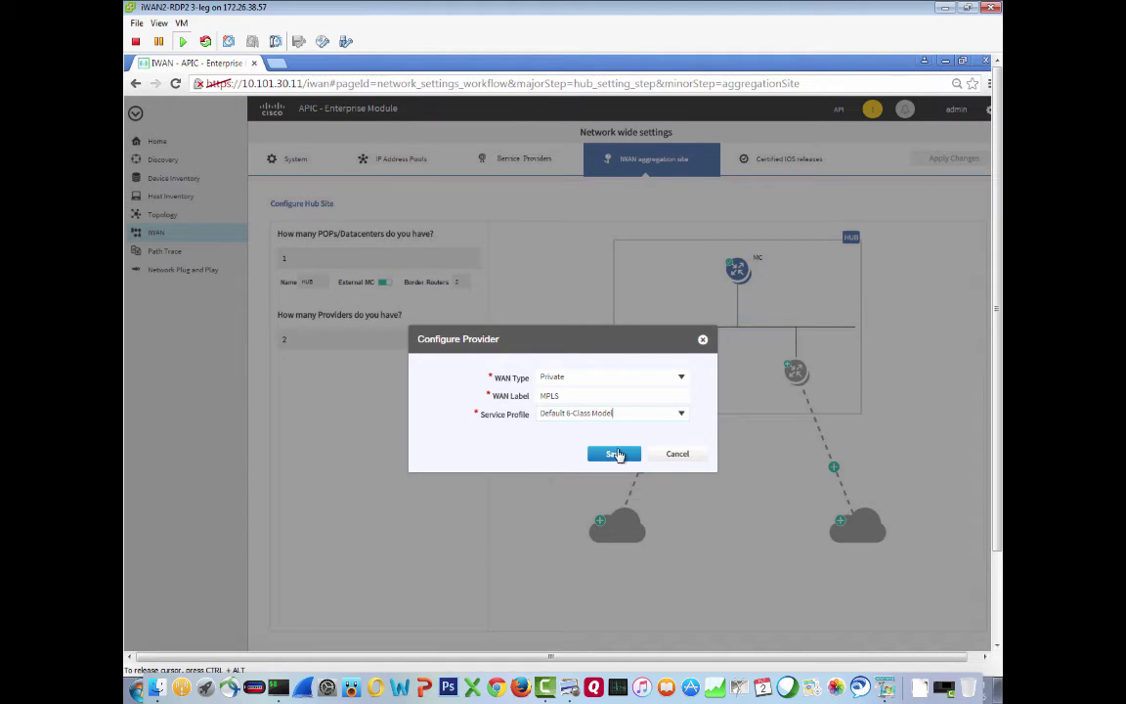
pyautogui.click(615, 455)
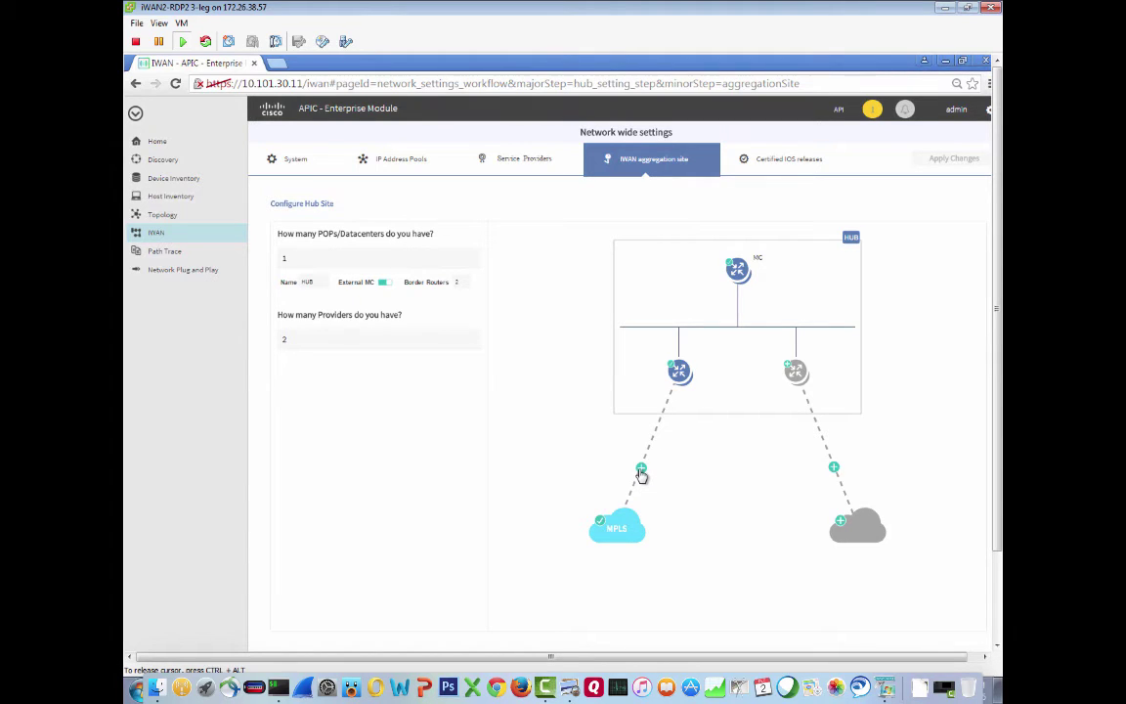
# Configure the MPLS link: interface 12.101.101.2 GigabitEthernet0/0/5, gateway 12.101.101.1, 10 Mbps bandwidth
pyautogui.click(641, 470)
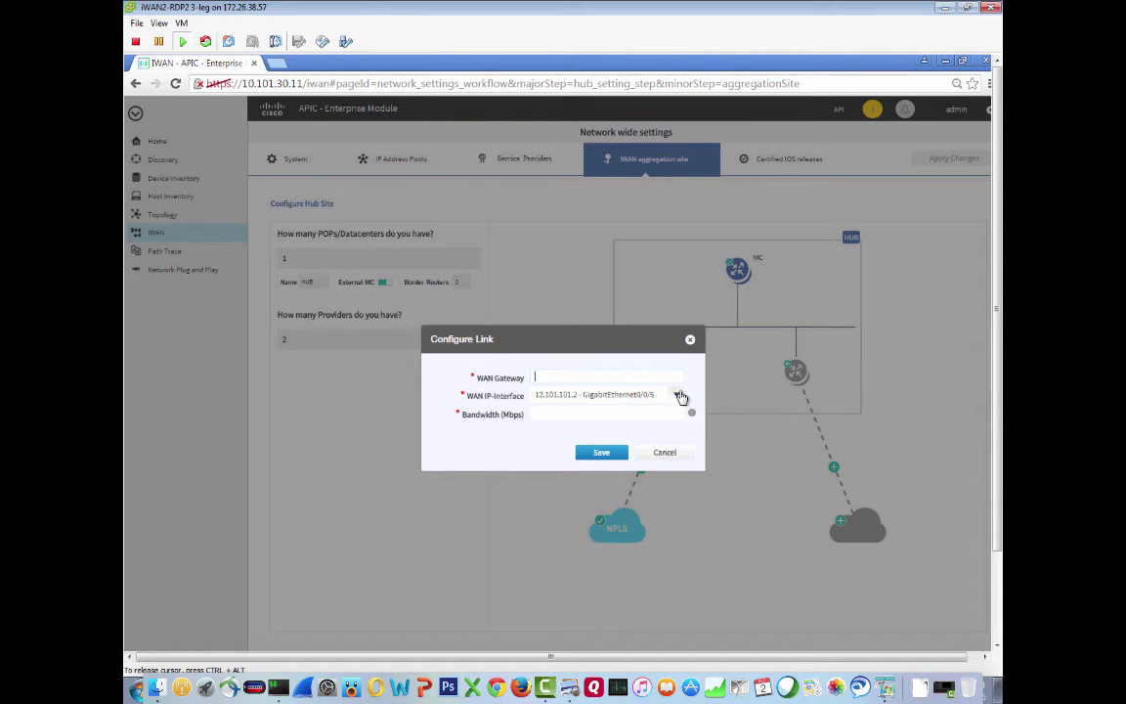
pyautogui.click(678, 396)
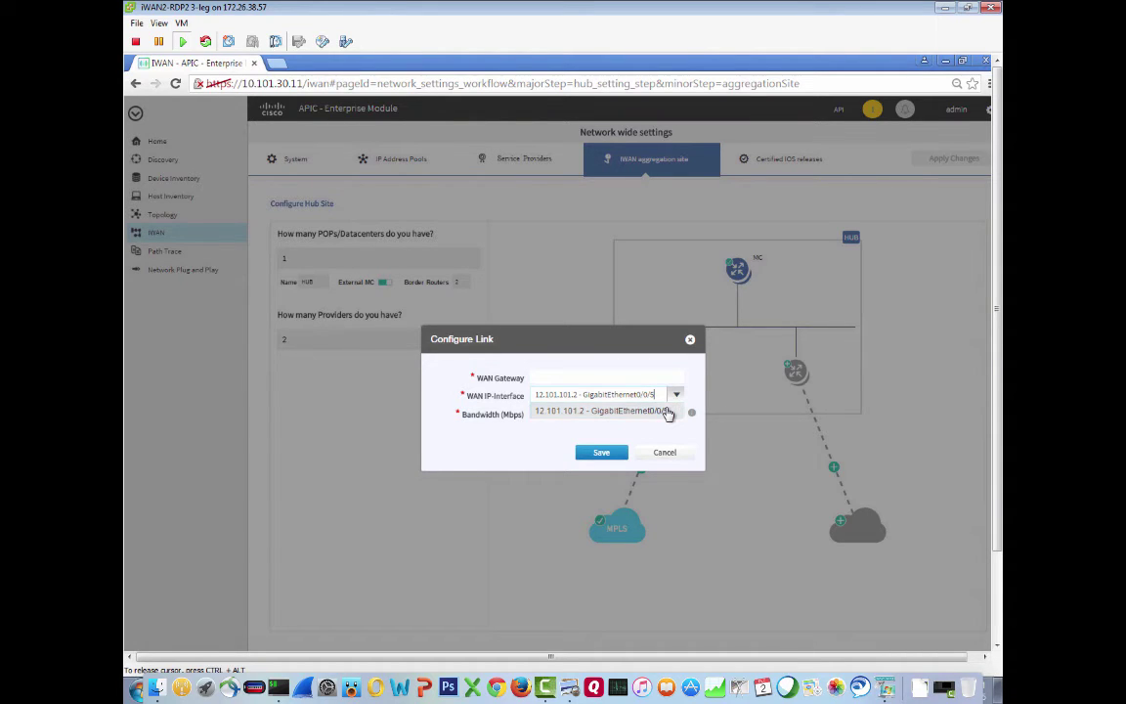
pyautogui.click(667, 414)
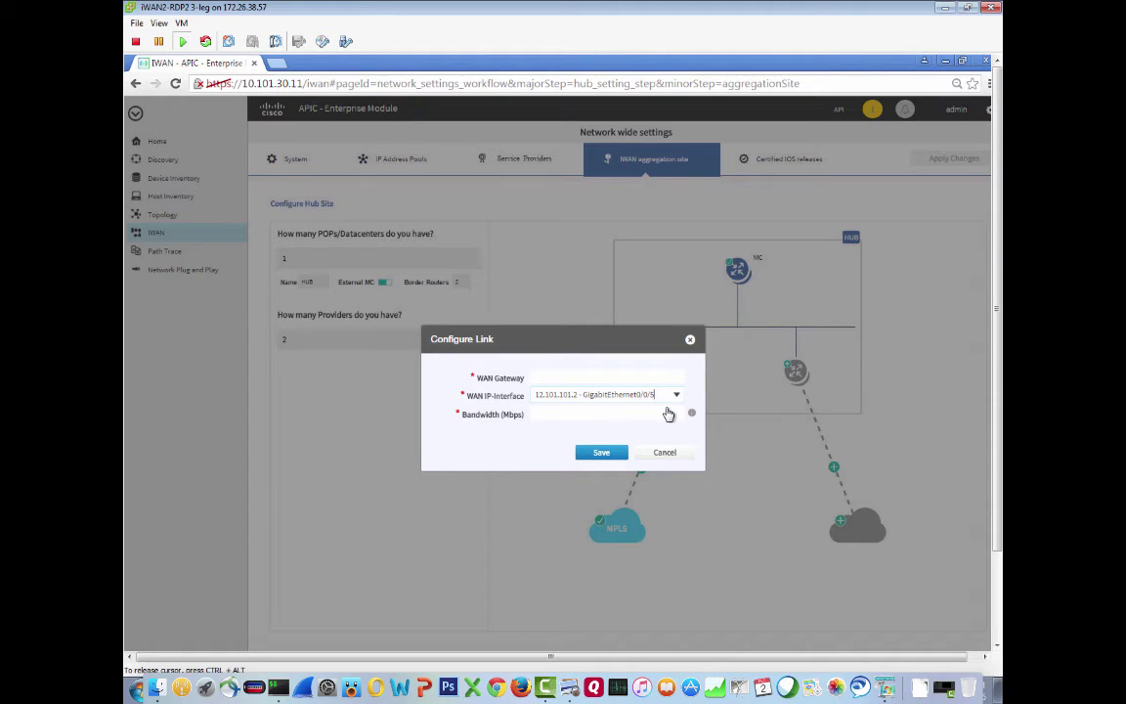
pyautogui.click(548, 379)
pyautogui.write('12.101.101.1')
pyautogui.press('Tab')
pyautogui.press('Tab')
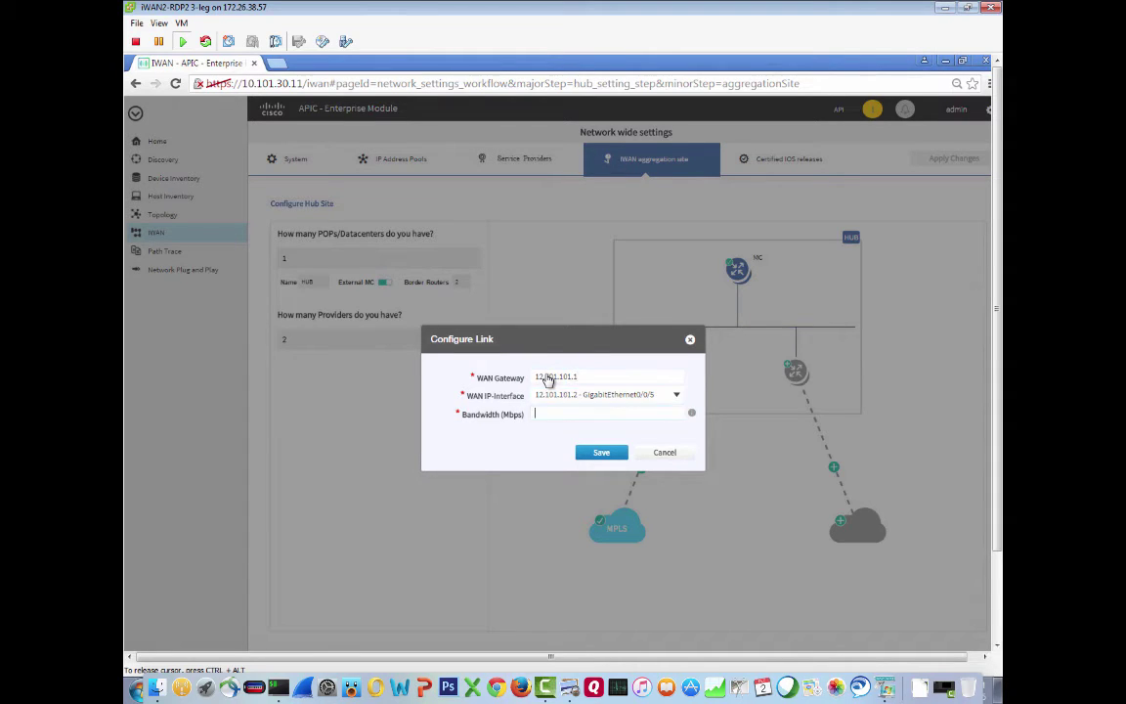
pyautogui.write('10')
pyautogui.moveTo(693, 417)
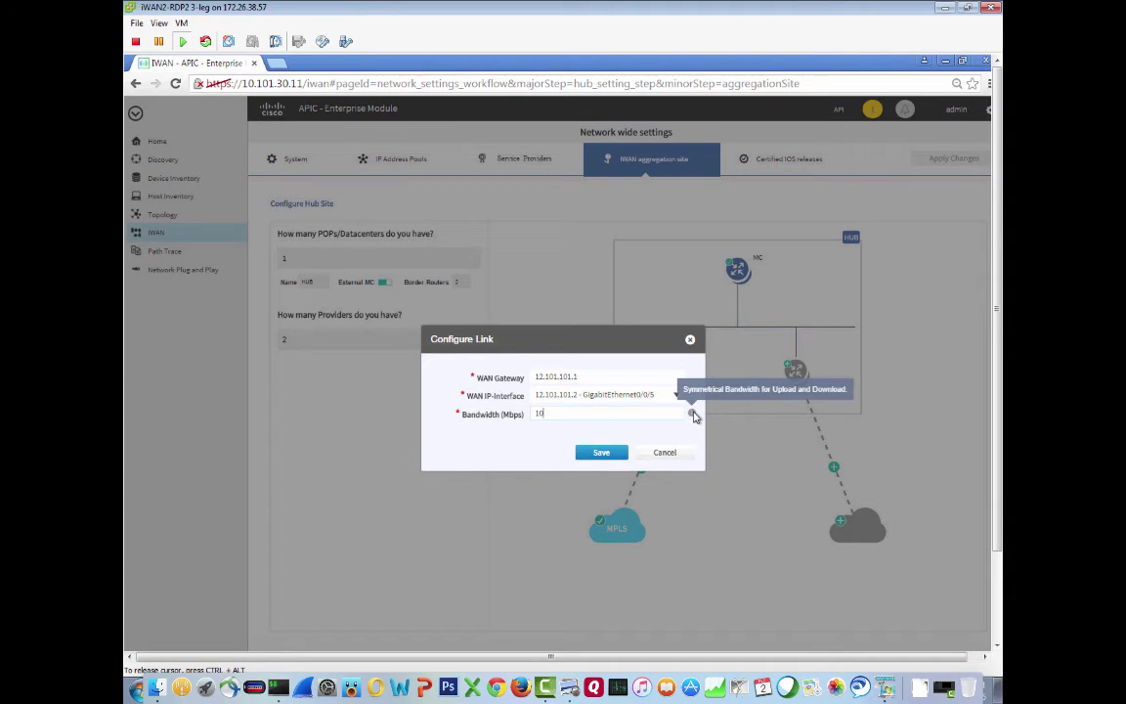
pyautogui.click(602, 453)
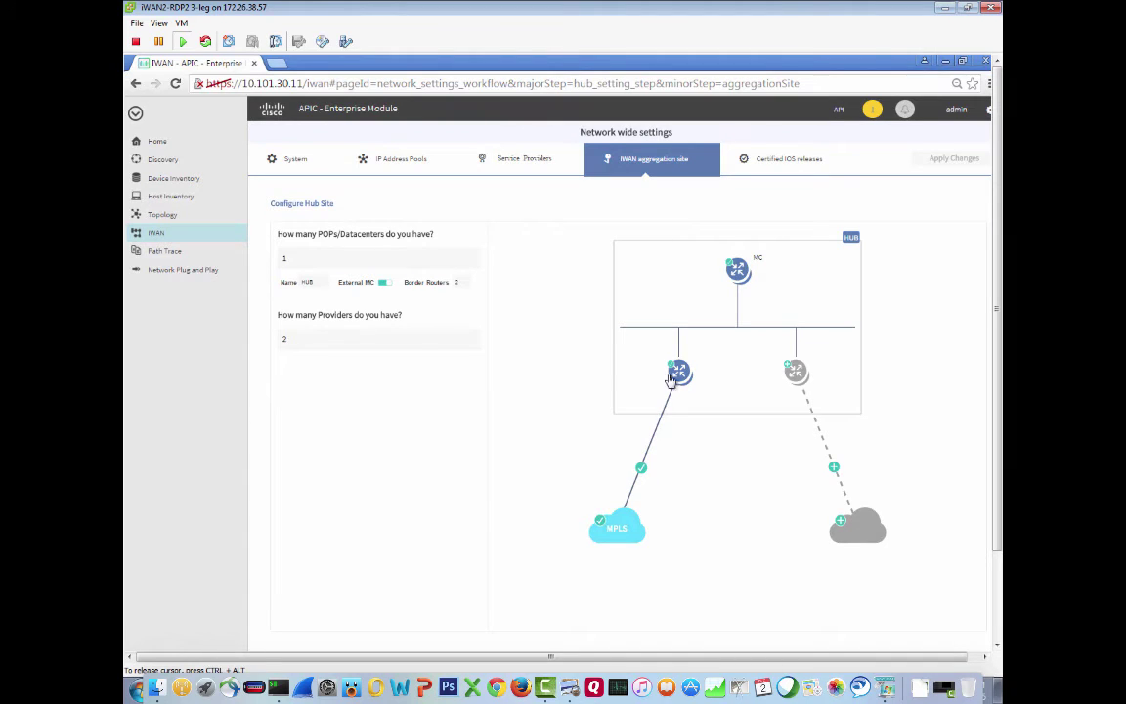
pyautogui.click(796, 373)
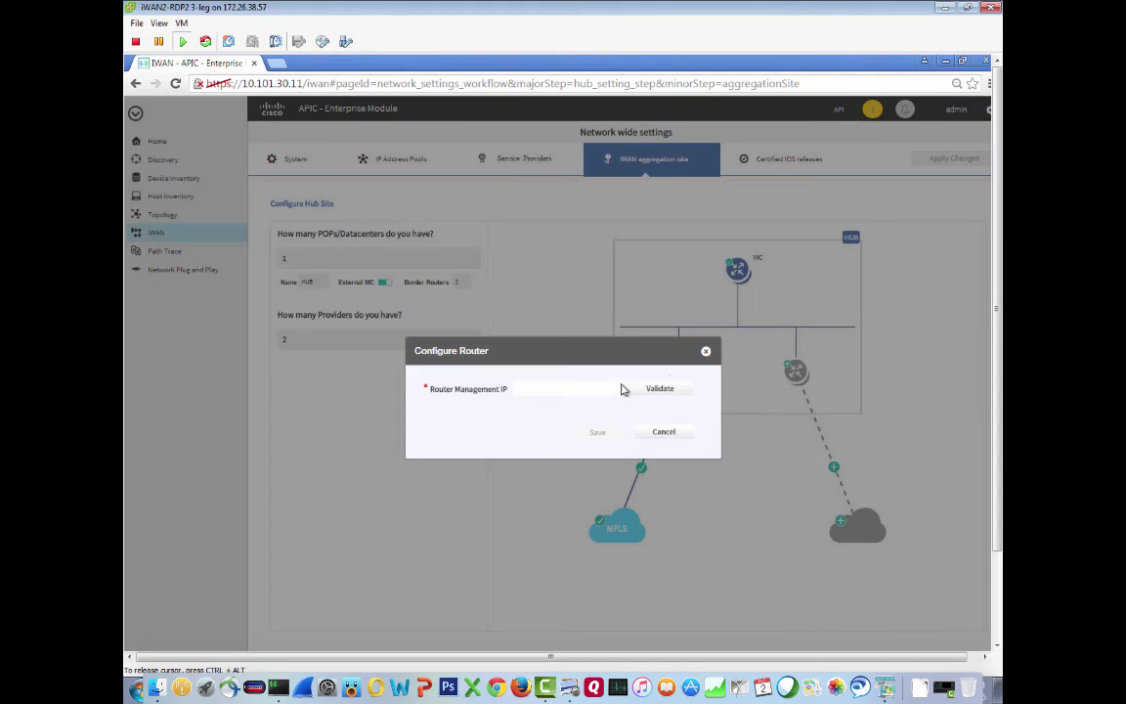
# Add the router at 10.101.3.2 as a hub device after checking it is reachable
pyautogui.write('10.101.3.2')
pyautogui.click(660, 389)
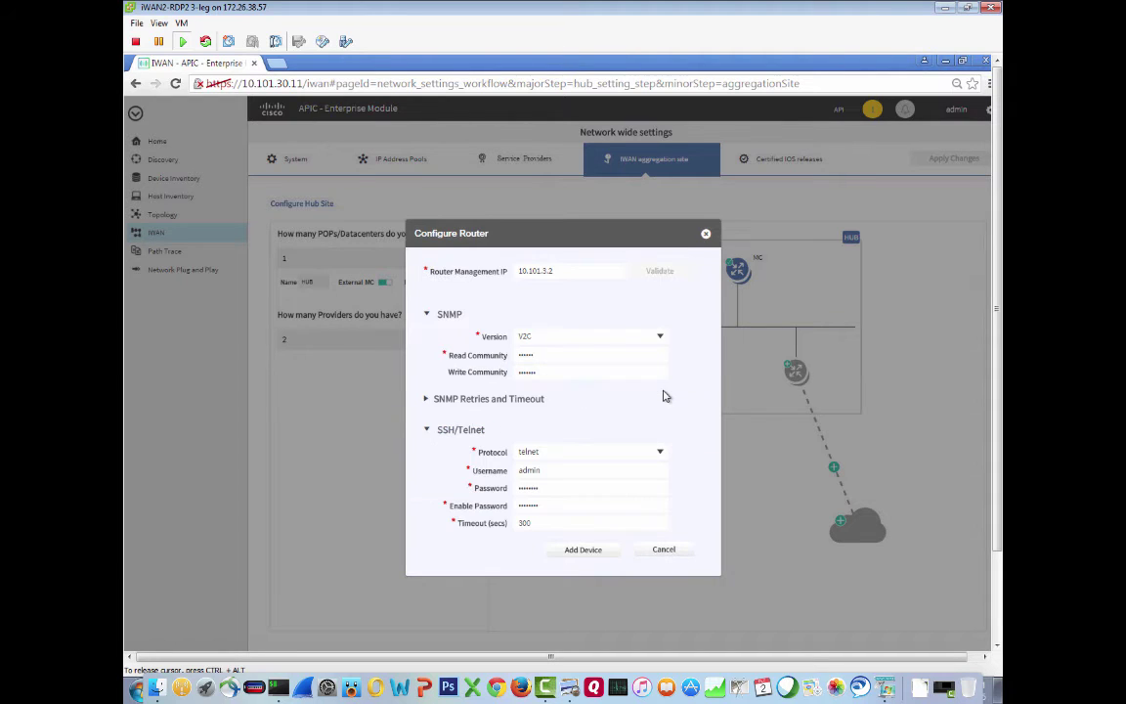
pyautogui.click(583, 550)
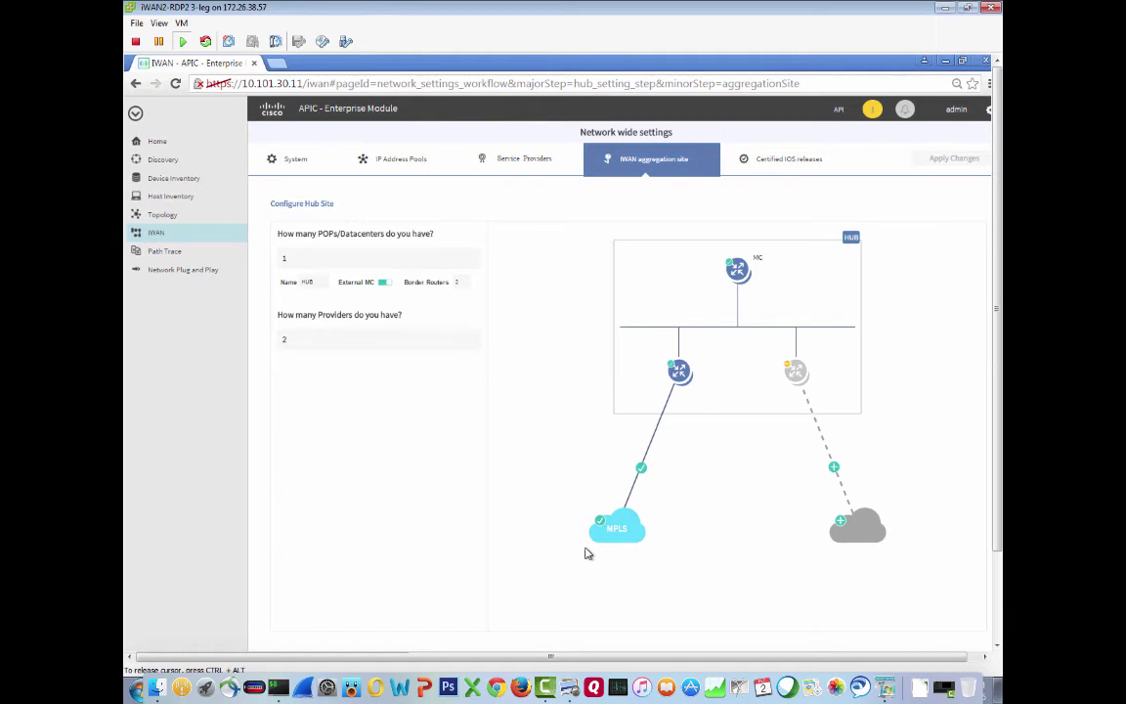
# Give the second border router GigabitEthernet0/0/0 as its LAN interface and save
pyautogui.click(797, 372)
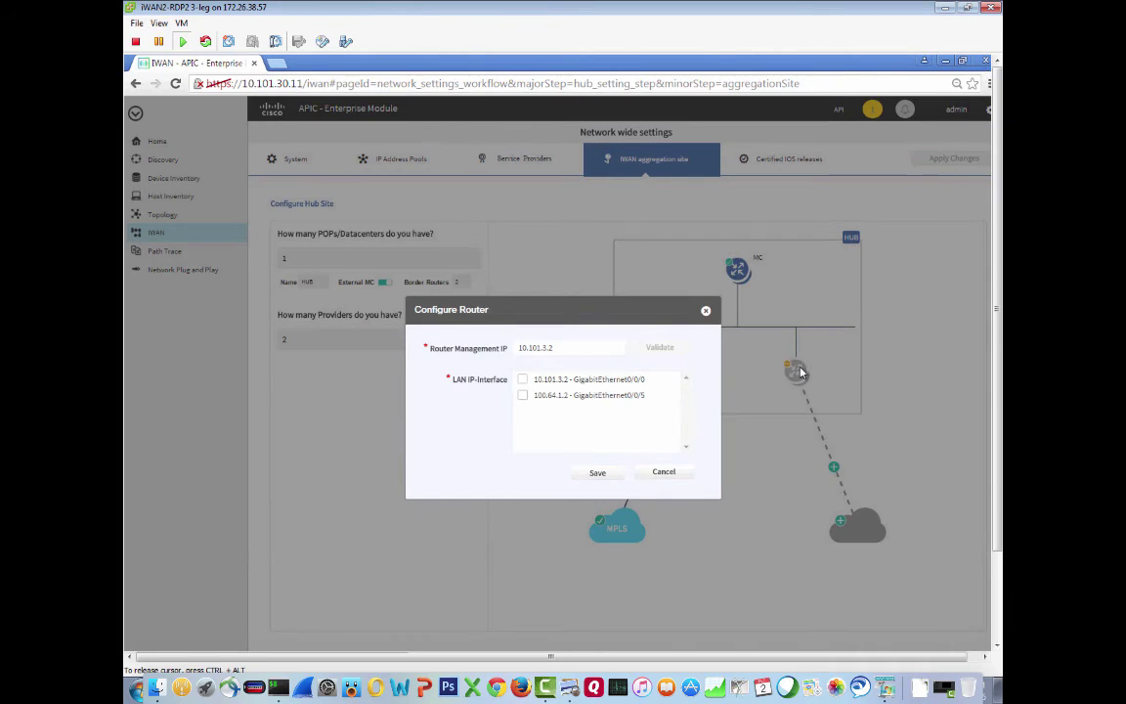
pyautogui.click(523, 381)
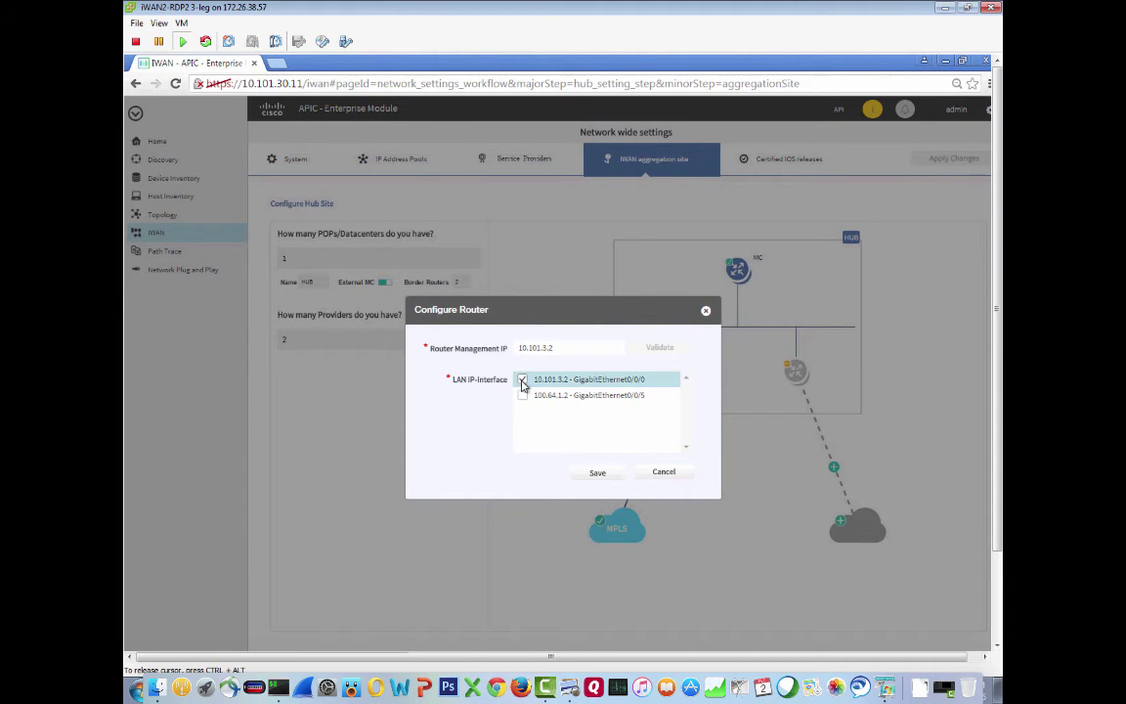
pyautogui.click(596, 472)
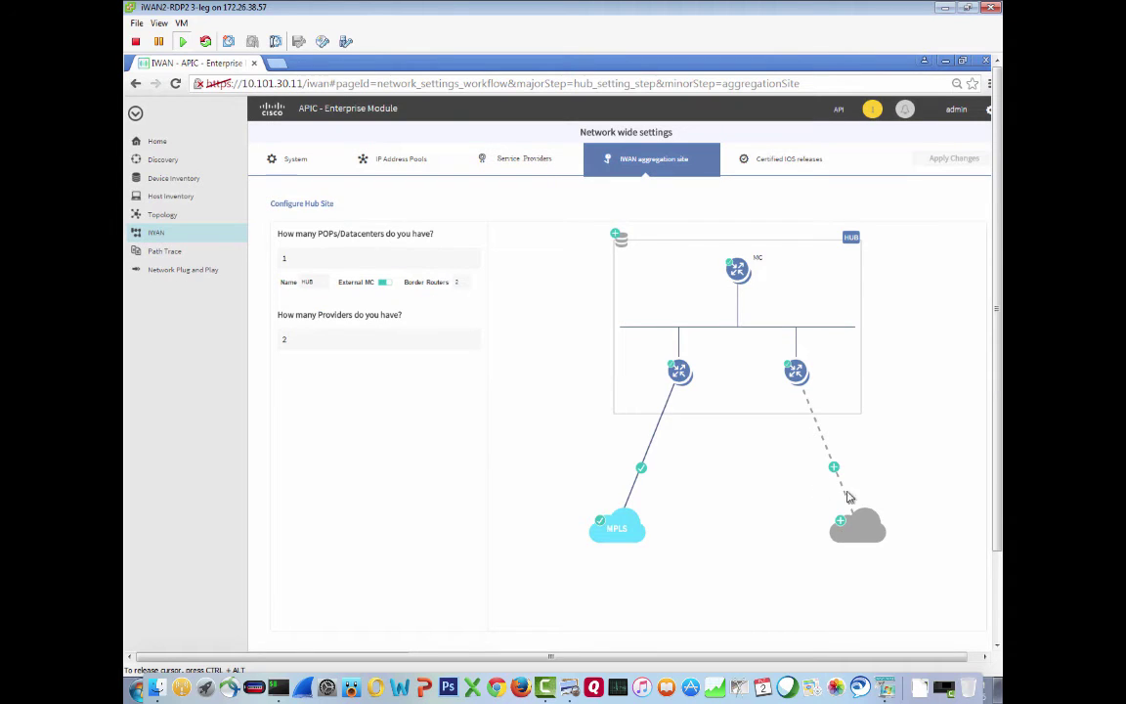
# Add a second WAN provider to the hub with the WAN label INET
pyautogui.click(840, 522)
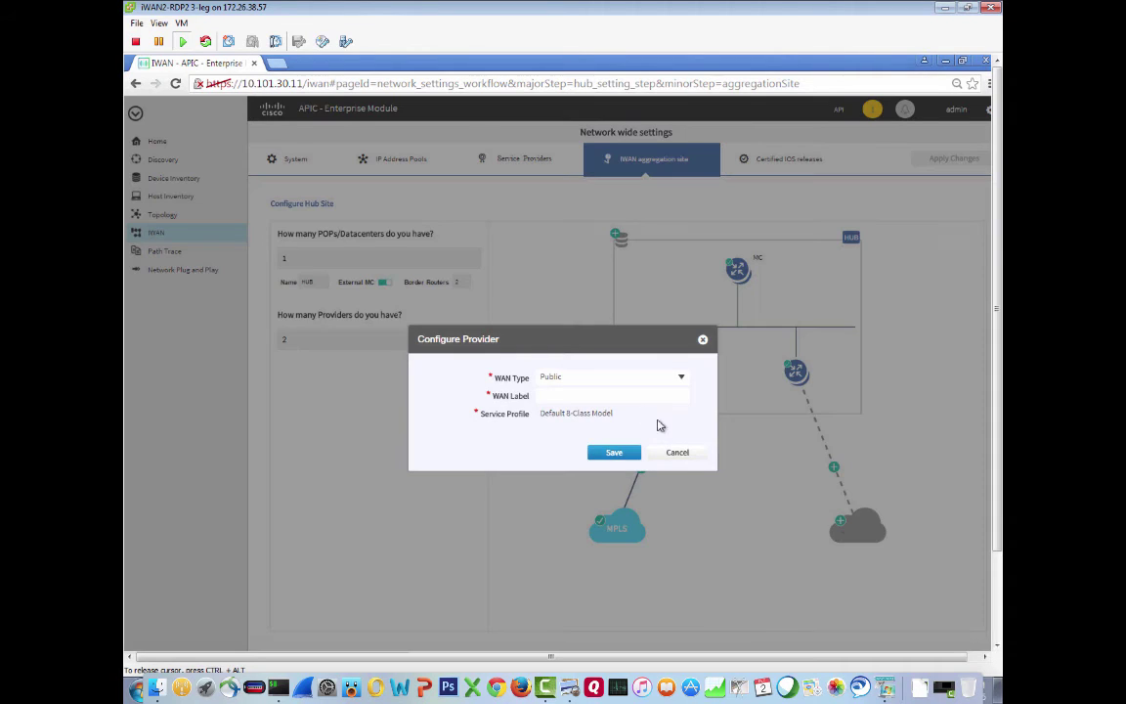
pyautogui.click(554, 398)
pyautogui.write('INET')
pyautogui.click(623, 461)
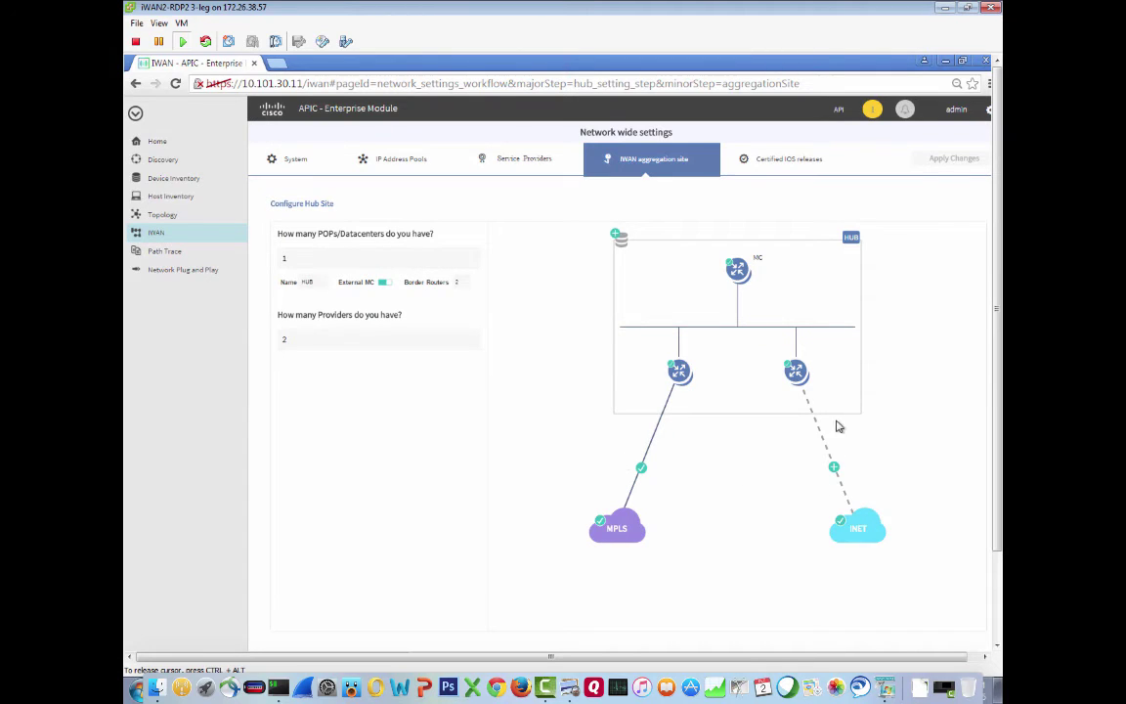
# Save the INET link with WAN gateway 100.64.1.1 and bandwidth 100
pyautogui.click(834, 468)
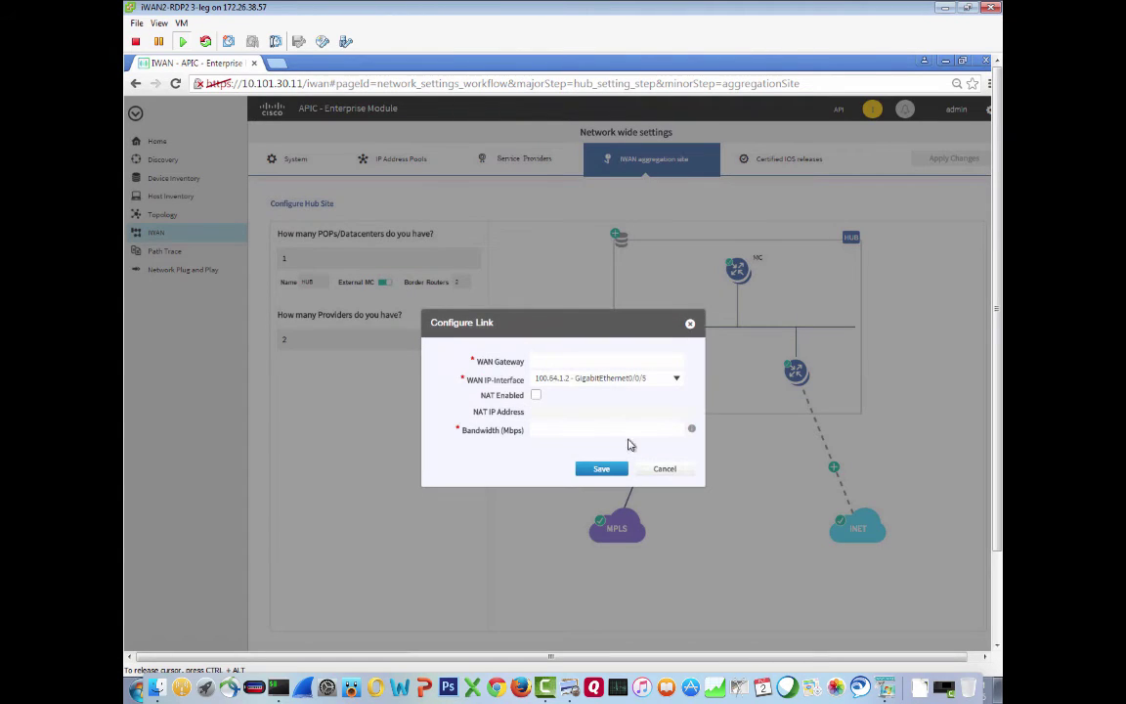
pyautogui.click(544, 361)
pyautogui.write('100.64.1.1')
pyautogui.click(540, 430)
pyautogui.write('100')
pyautogui.click(601, 468)
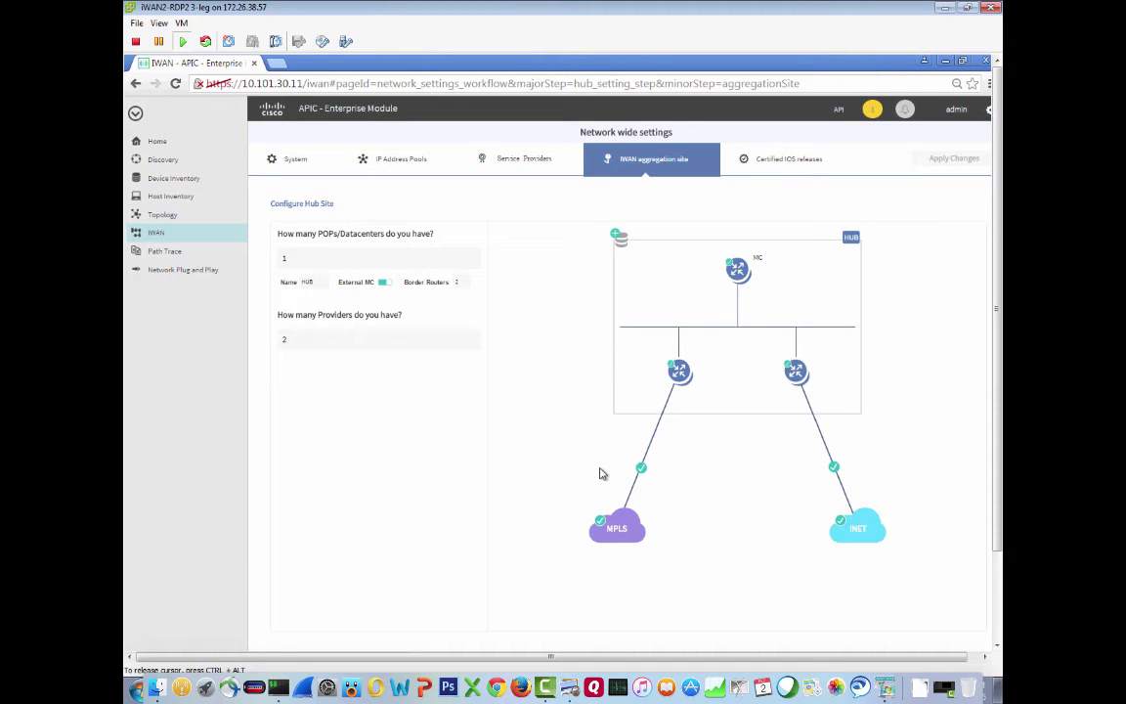
# Save the hub LAN with EIGRP AS number 14 and datacenter prefix 10.101.0.0/16
pyautogui.click(617, 236)
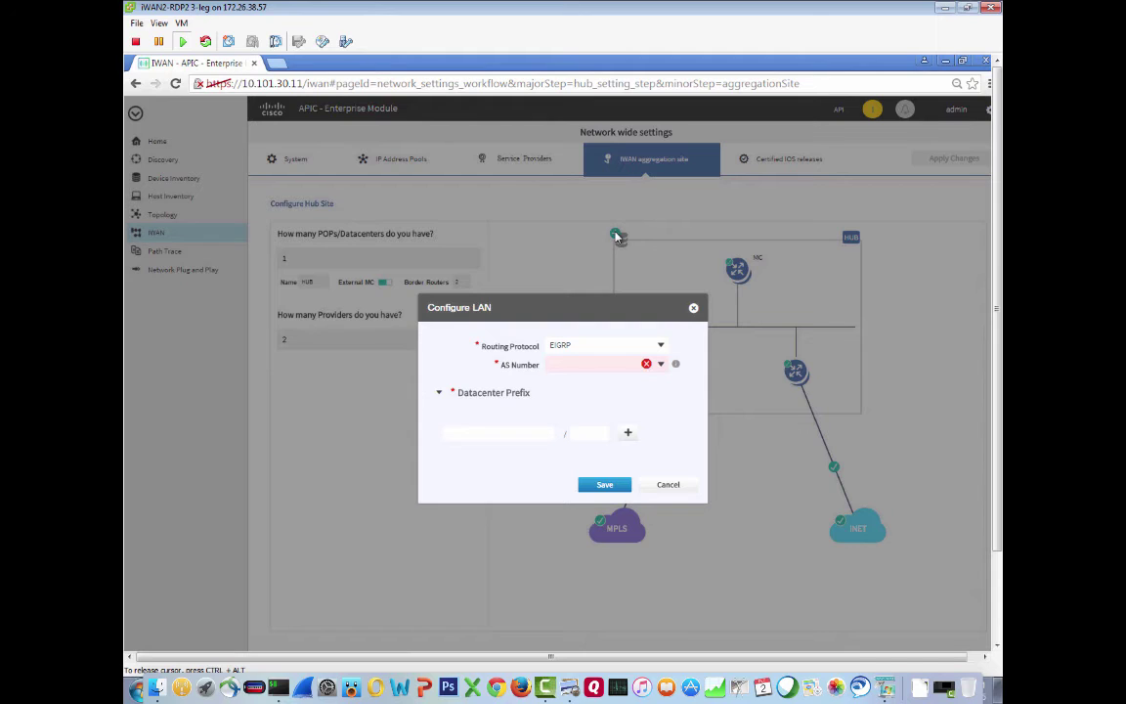
pyautogui.click(576, 366)
pyautogui.write('14')
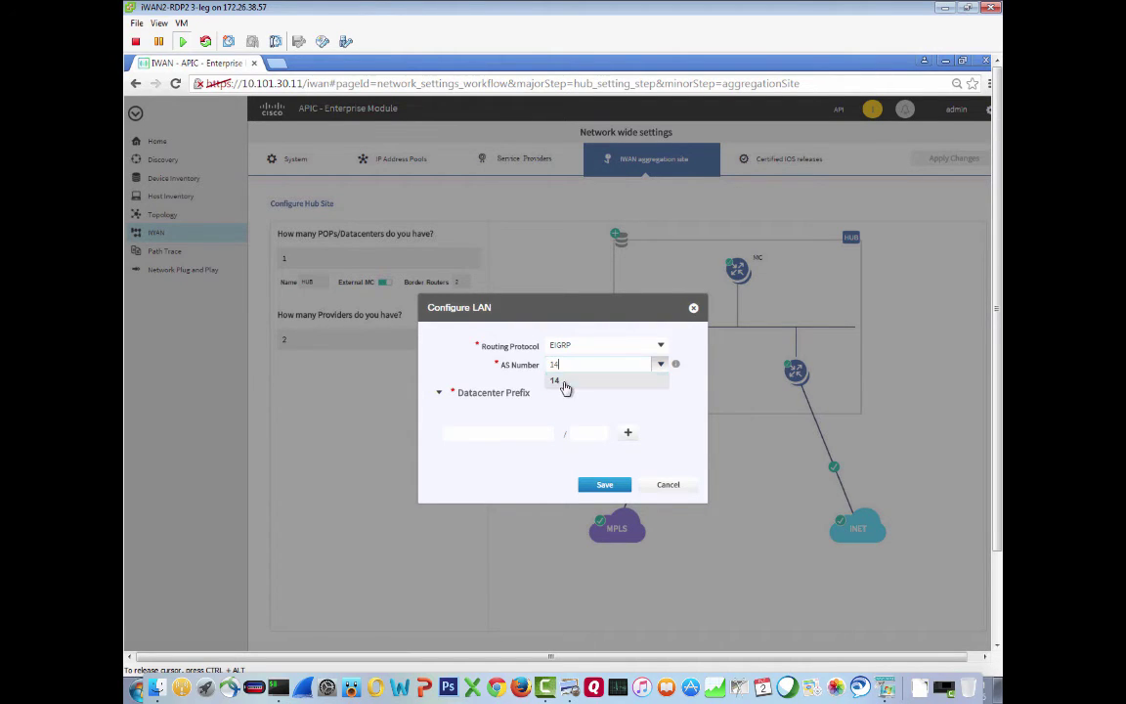
pyautogui.click(565, 382)
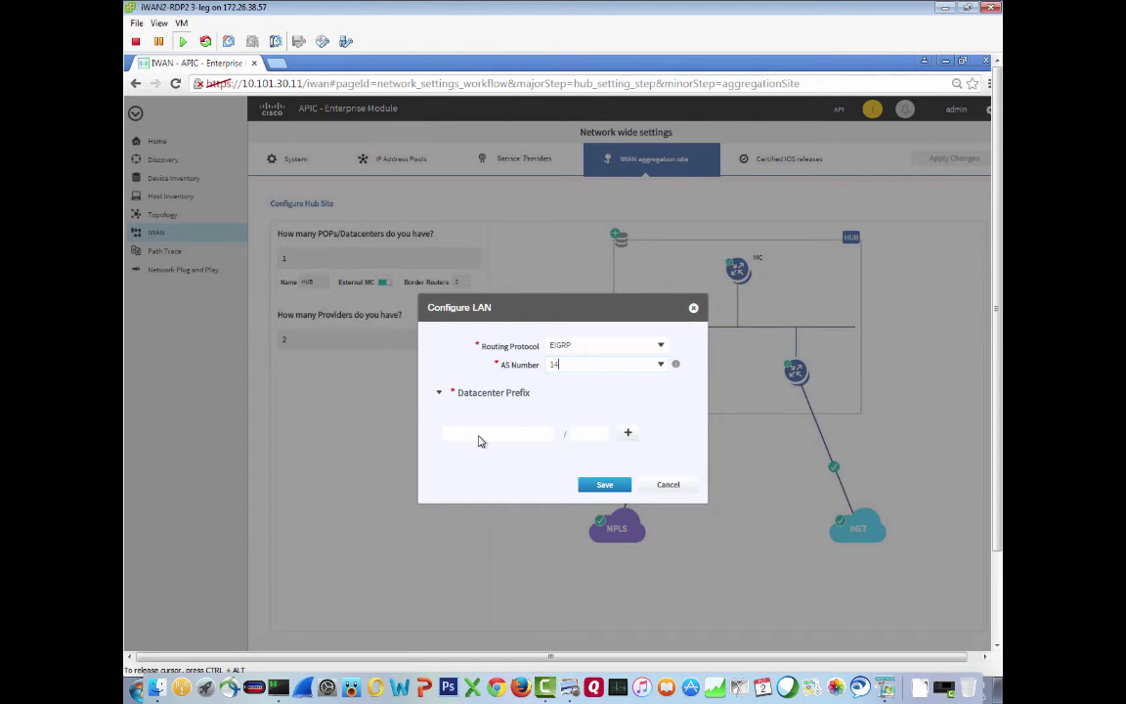
pyautogui.press('super+Tab')
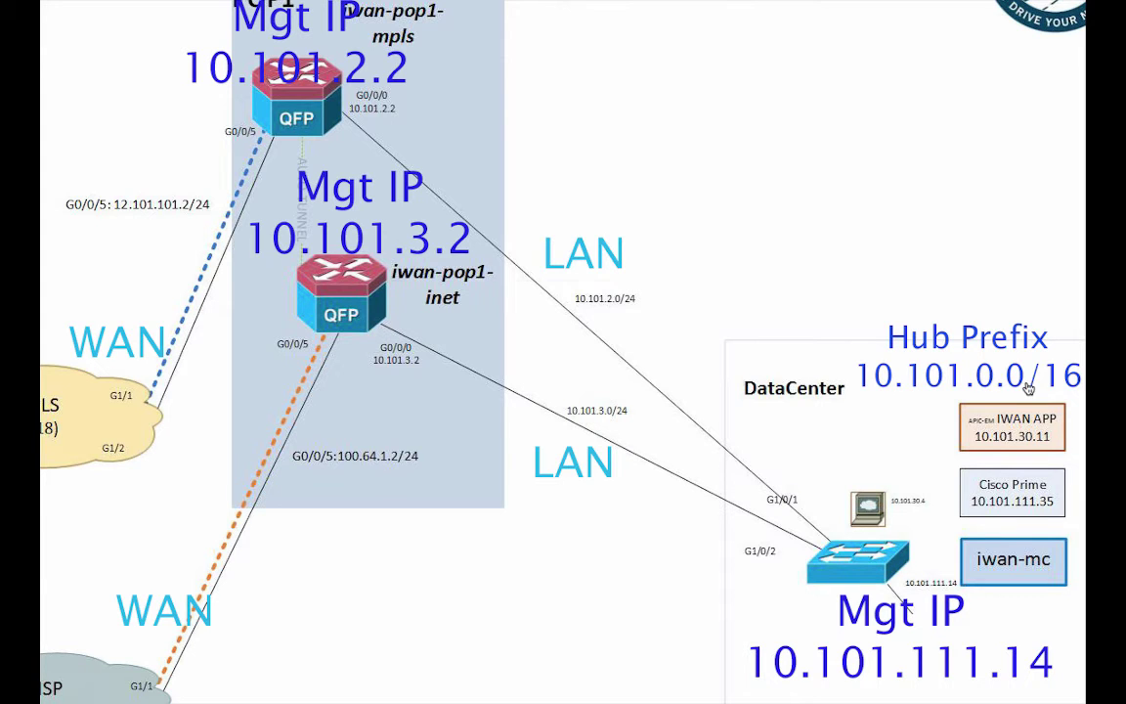
pyautogui.press('super+Tab')
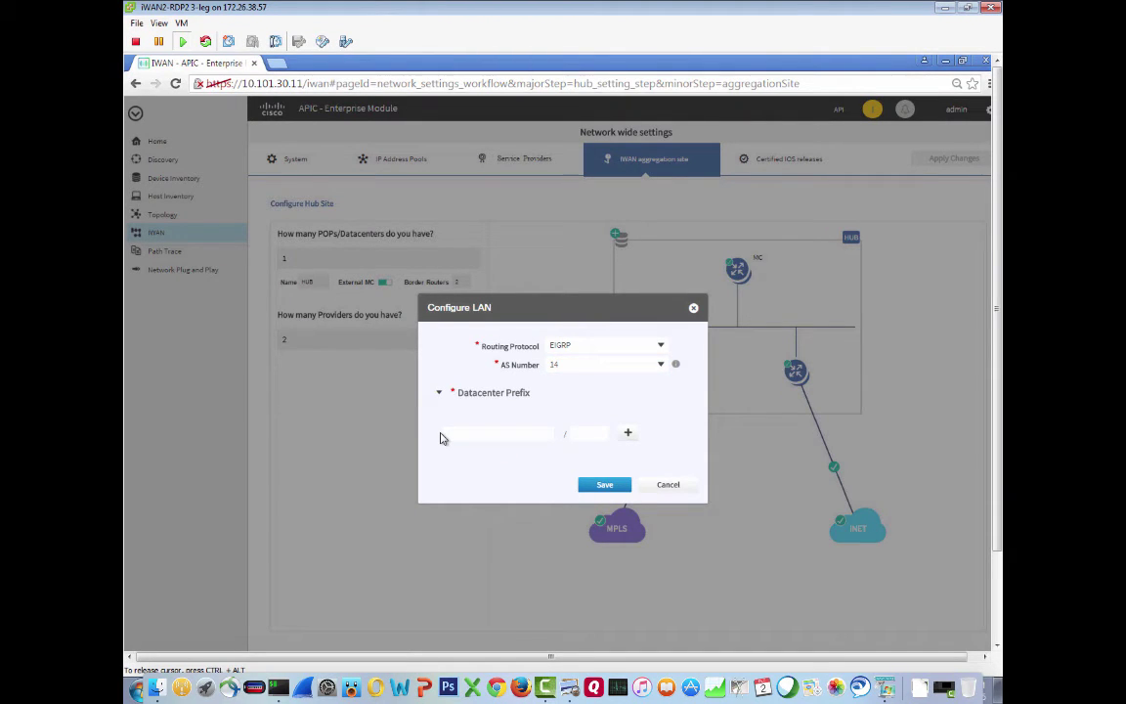
pyautogui.click(462, 437)
pyautogui.write('10.101.0.0')
pyautogui.press('Tab')
pyautogui.write('16')
pyautogui.click(606, 484)
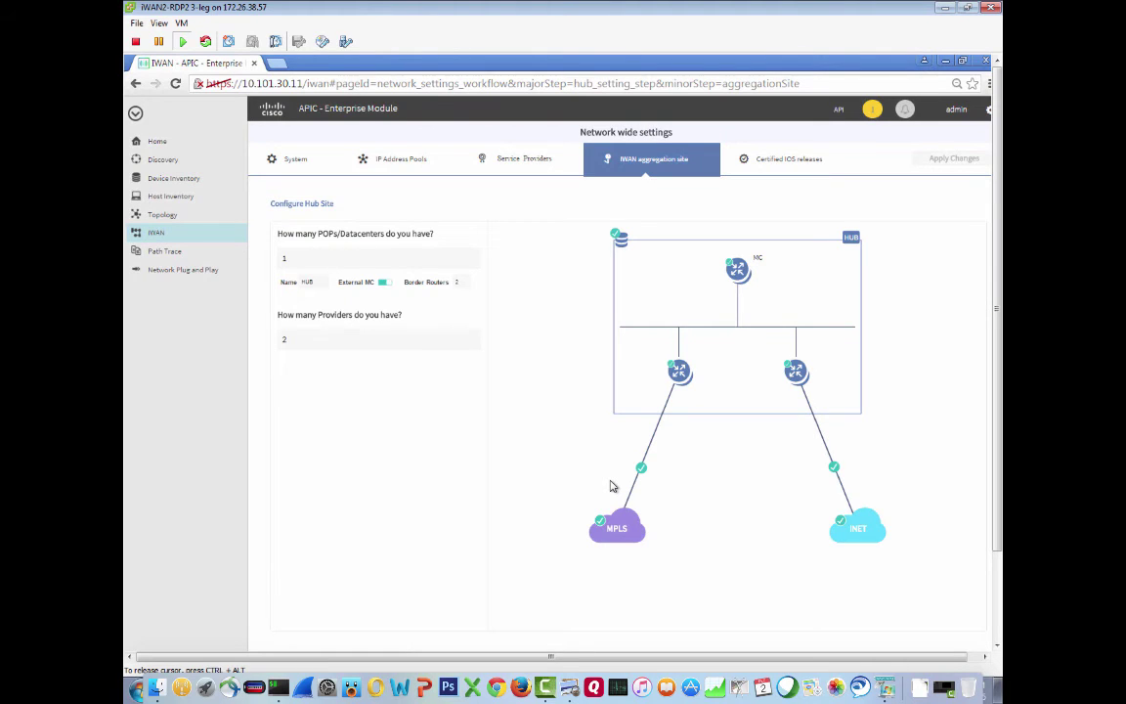
# Advance the wizard to the Certified IOS releases step
pyautogui.click(998, 626)
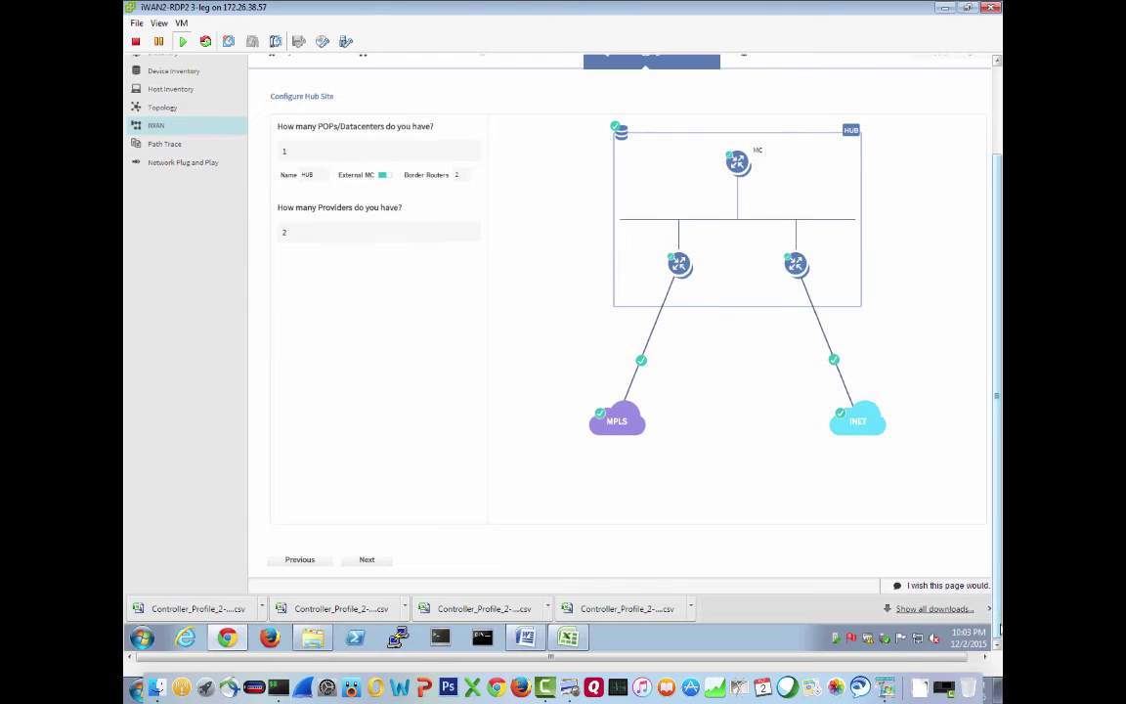
pyautogui.click(367, 559)
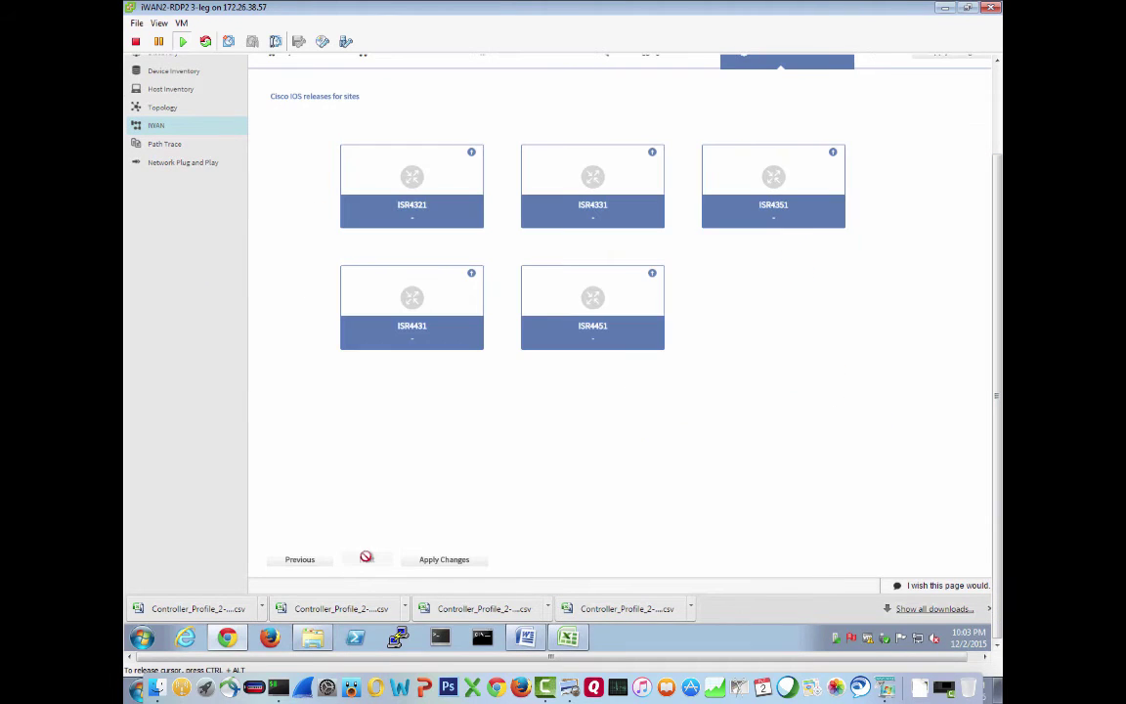
pyautogui.click(997, 125)
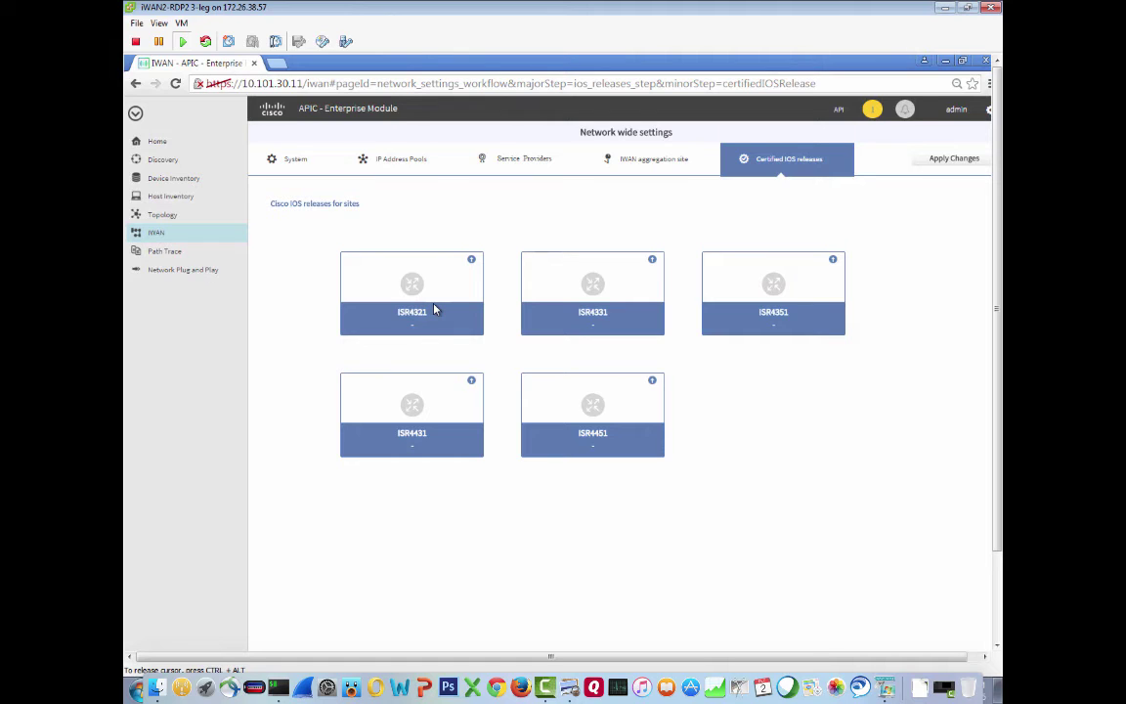
# Apply the network-wide changes, keeping Apply Now on the summary and continuing
pyautogui.click(998, 619)
pyautogui.click(445, 565)
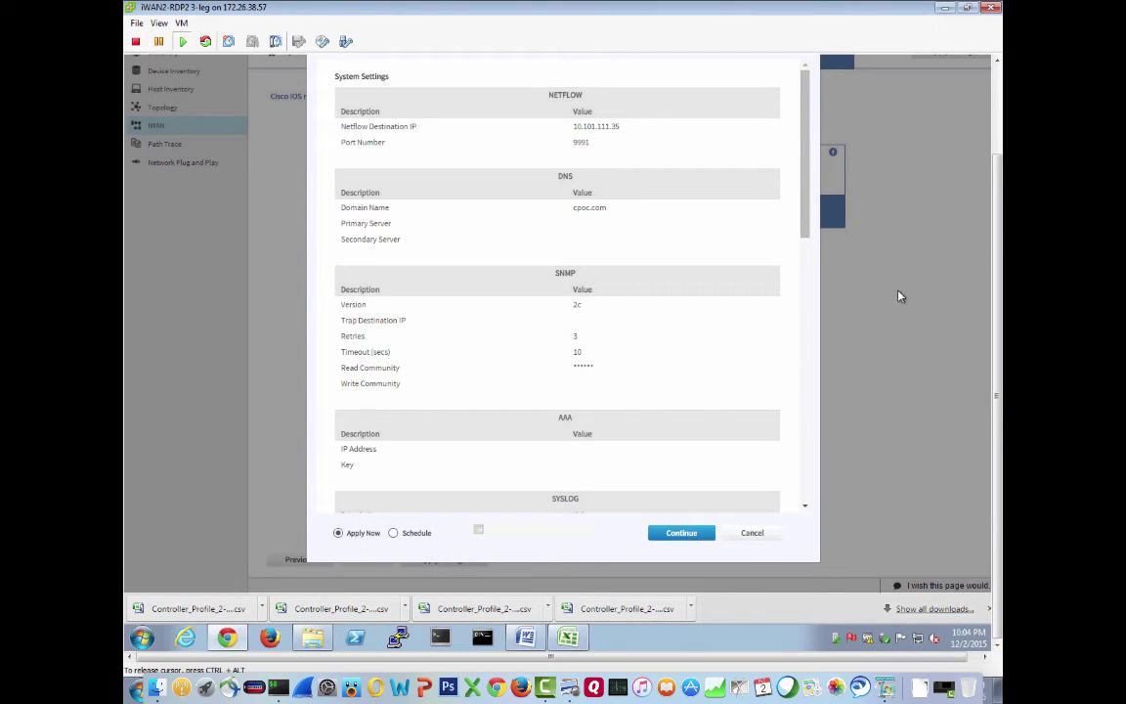
pyautogui.click(996, 106)
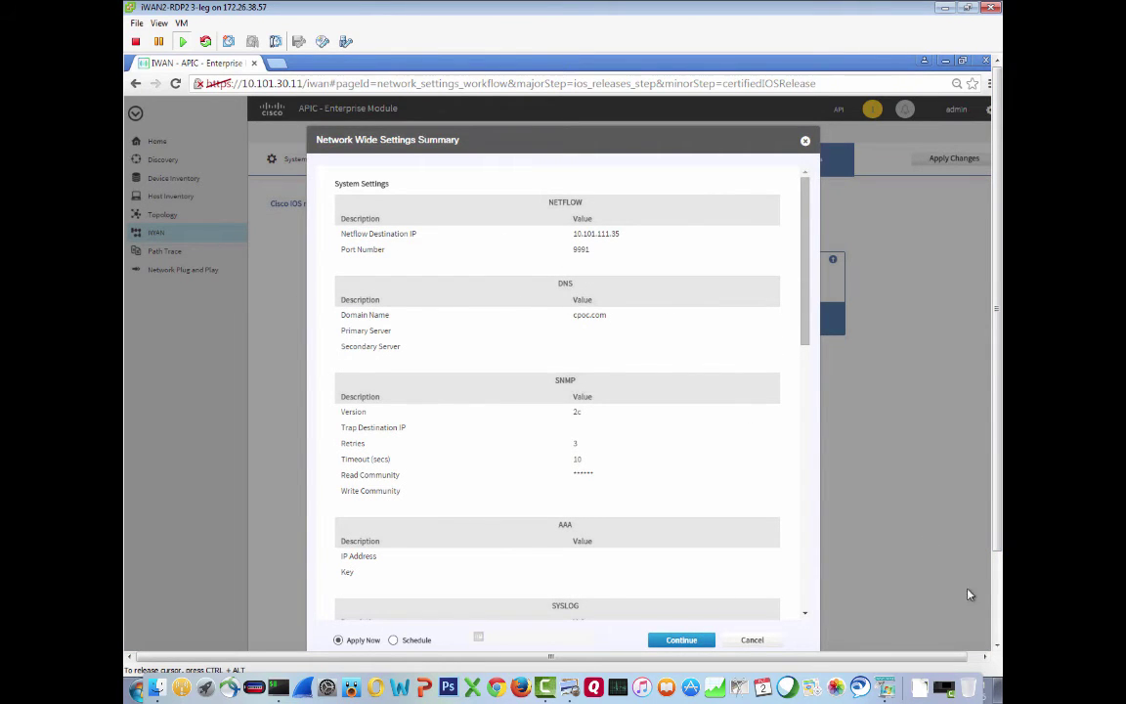
pyautogui.click(997, 628)
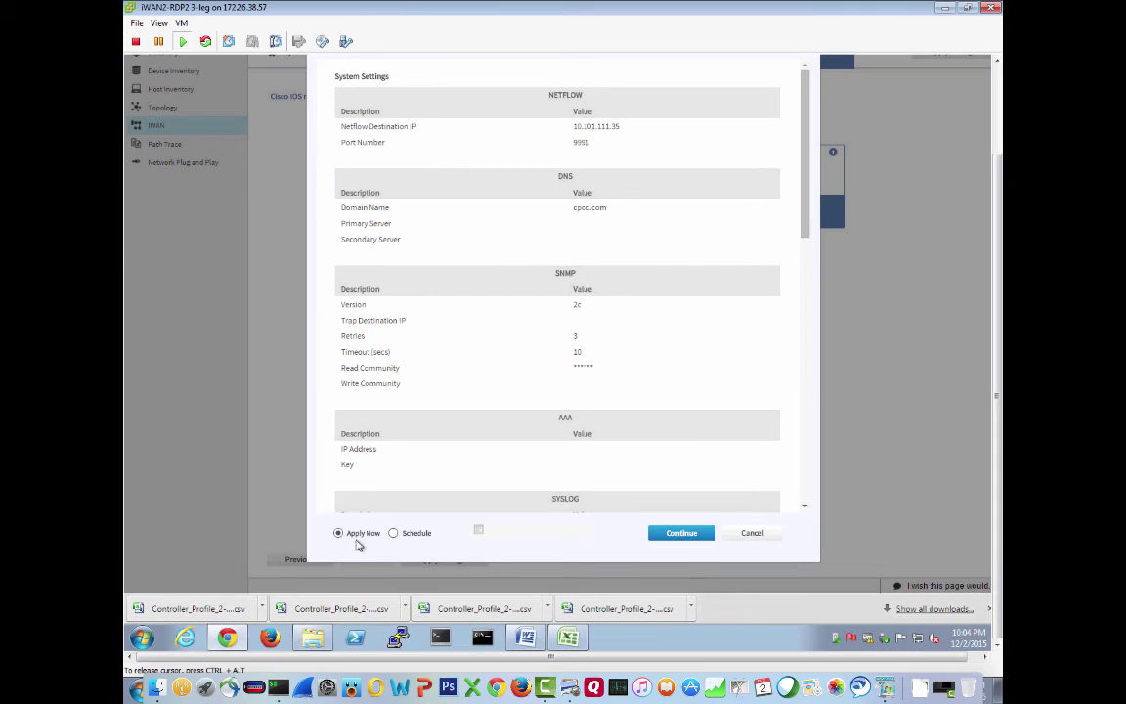
pyautogui.click(692, 538)
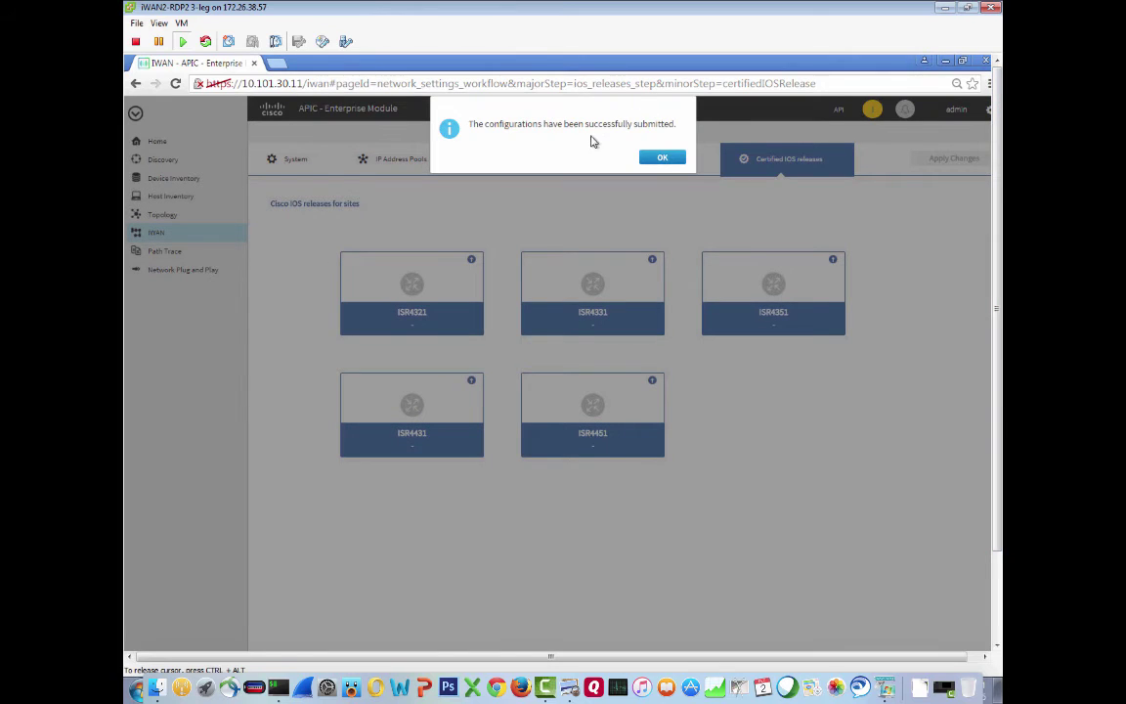
# Dismiss the confirmation and expand the MC, MPLS, INET and provisioning request log entries
pyautogui.click(664, 157)
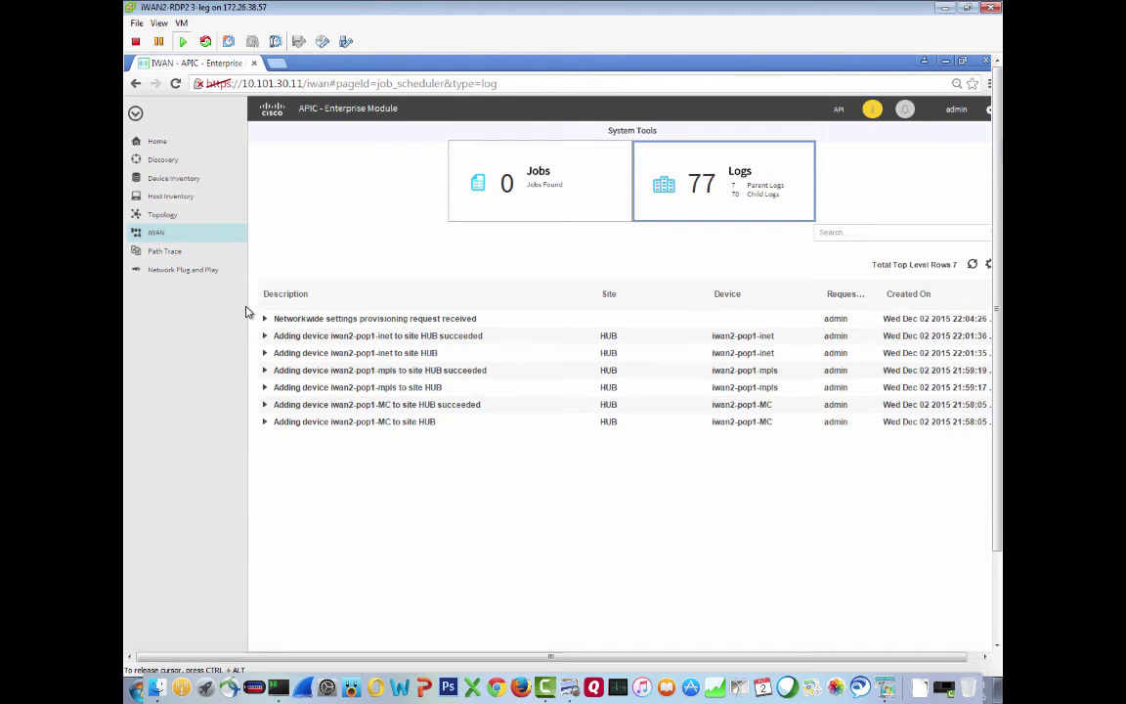
pyautogui.click(265, 426)
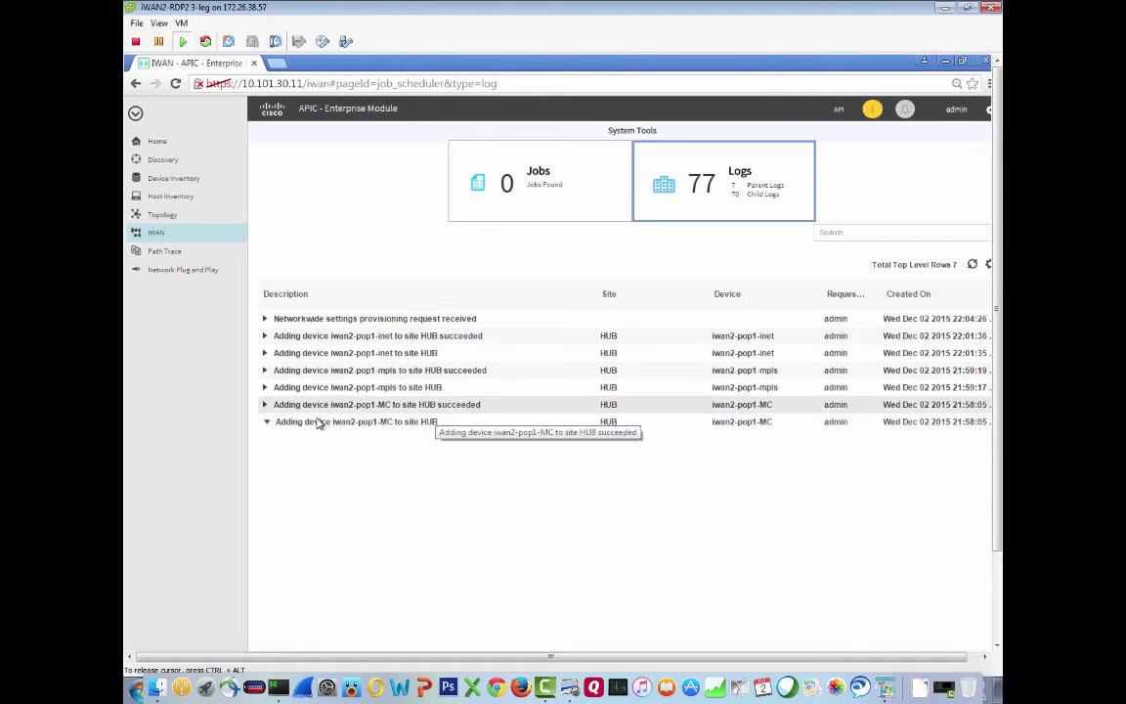
pyautogui.click(267, 388)
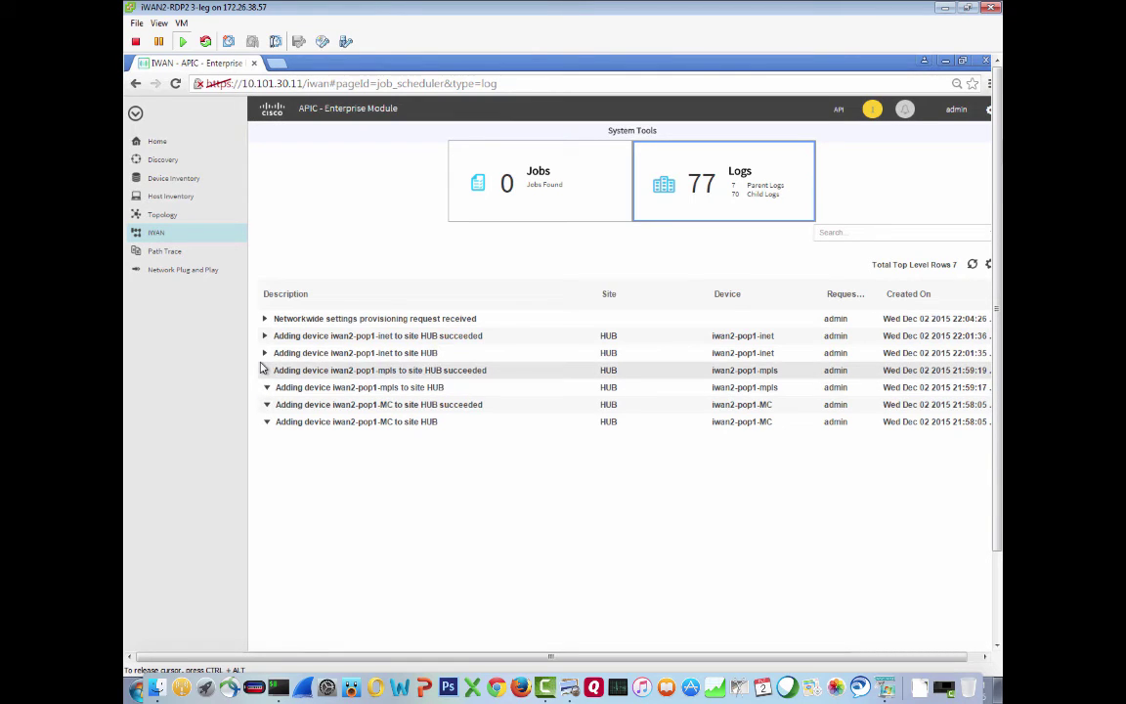
pyautogui.click(265, 371)
pyautogui.click(265, 352)
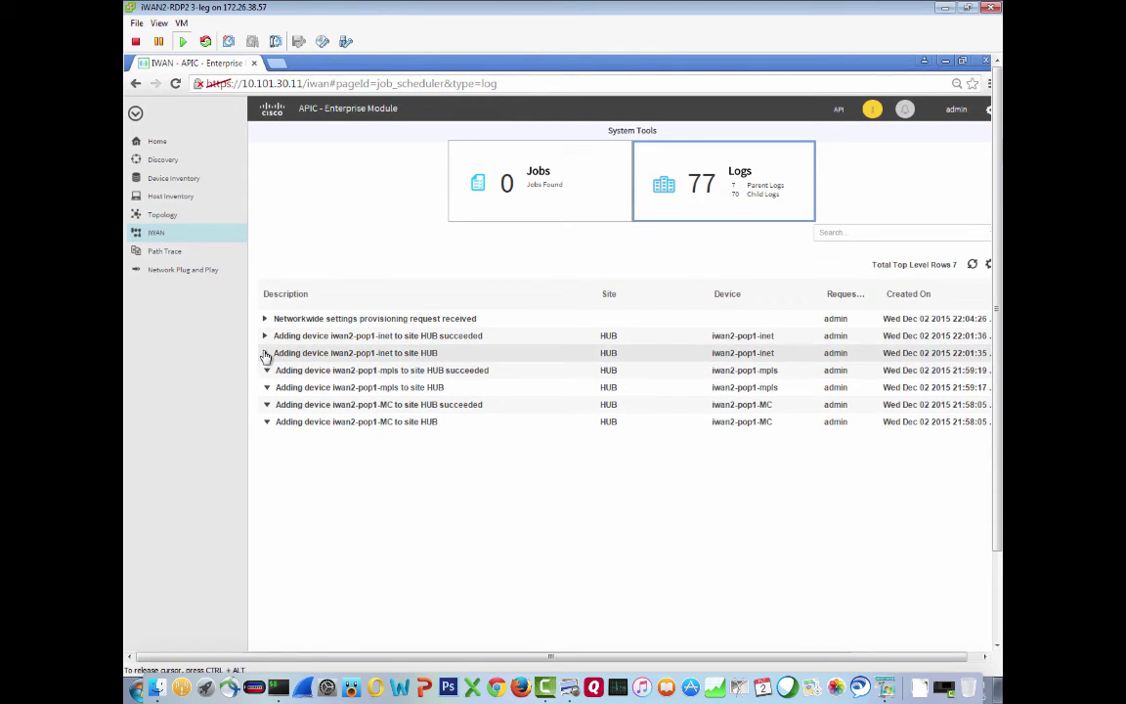
pyautogui.click(265, 336)
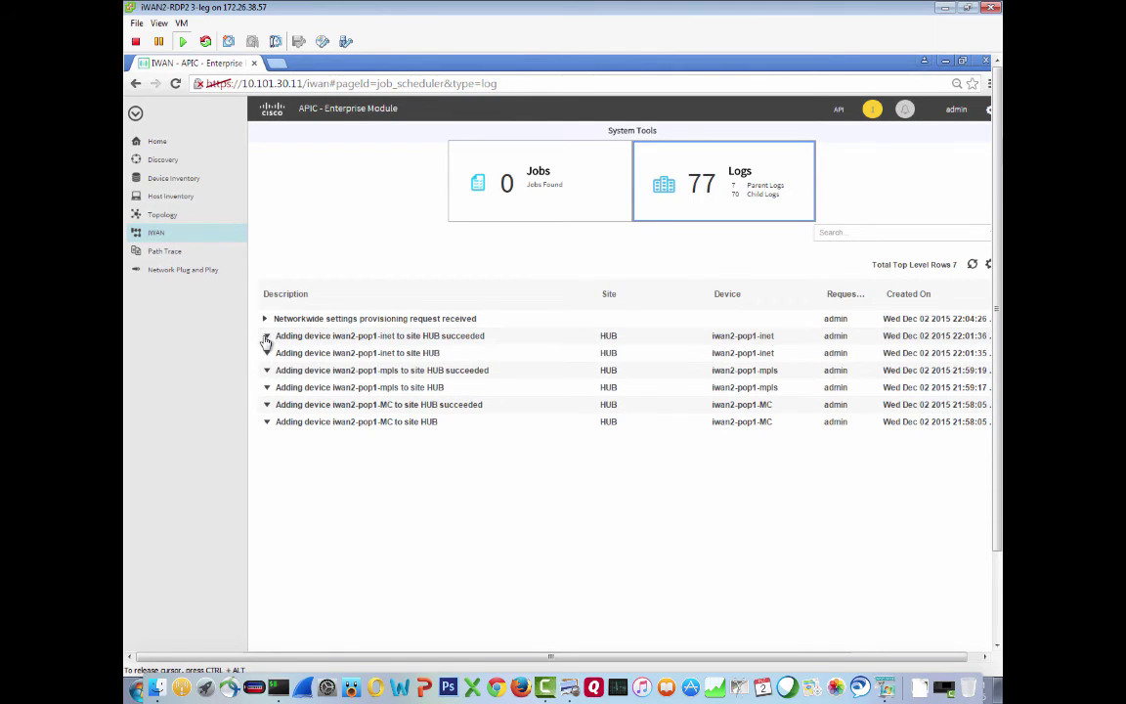
pyautogui.click(266, 320)
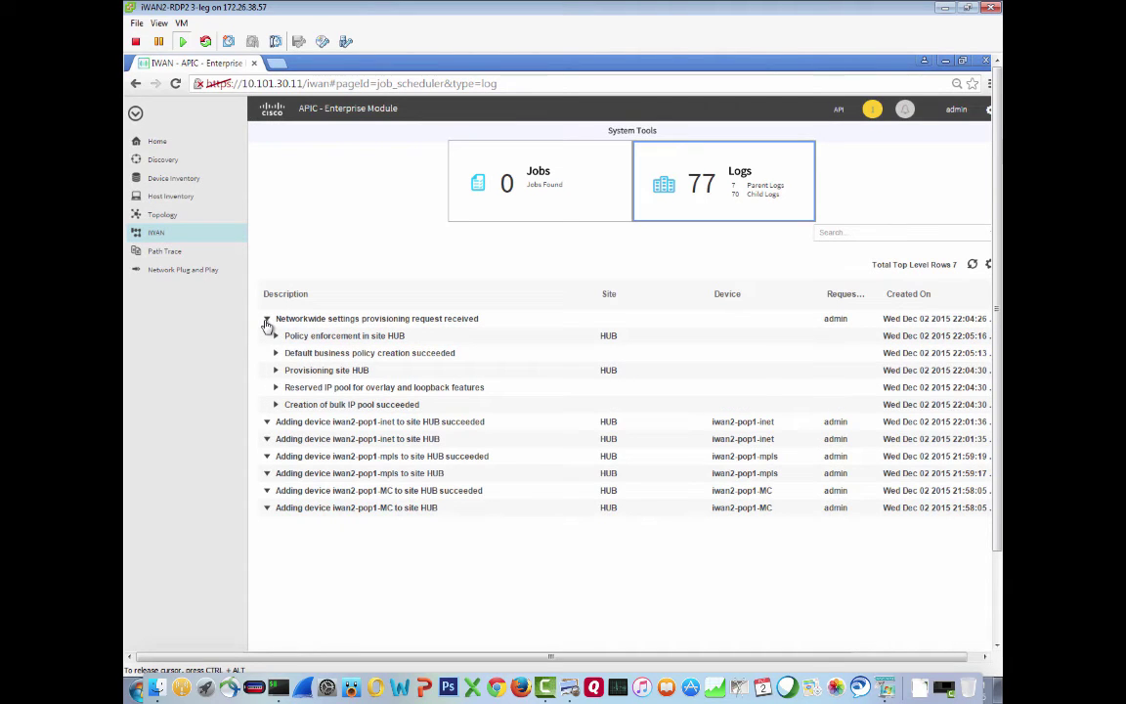
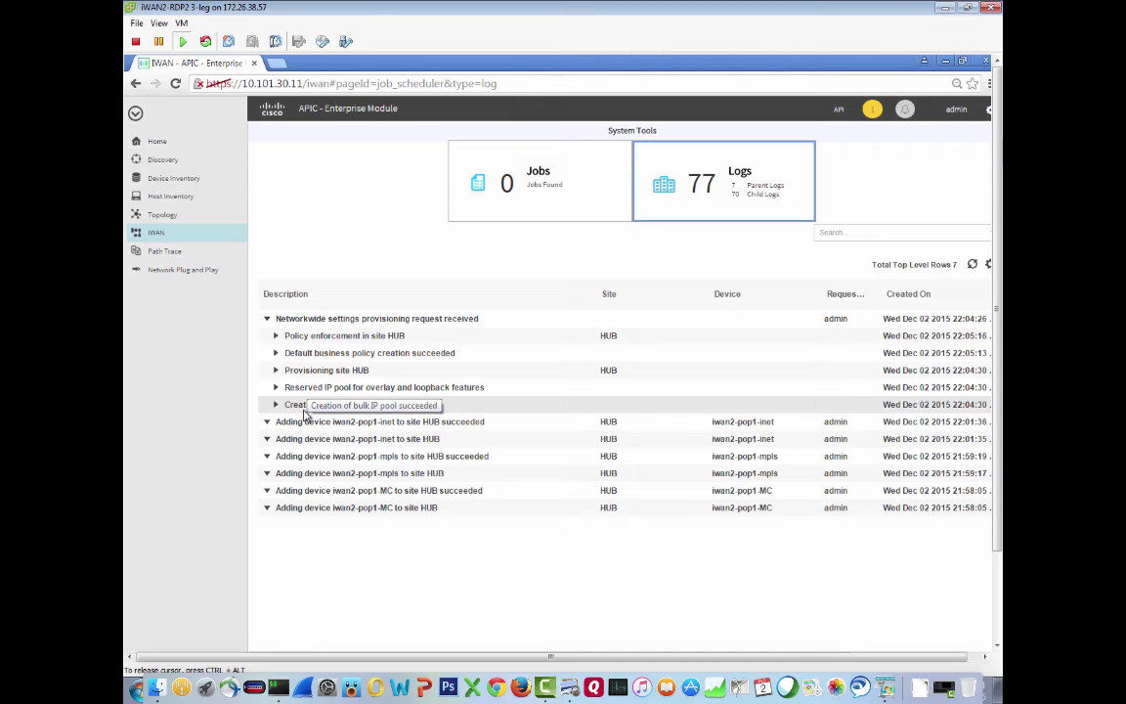
# Switch from the APIC-EM provisioning log to the iTerm terminal
pyautogui.press('super+Tab')
pyautogui.press('super+Tab')
pyautogui.press('super+Tab')
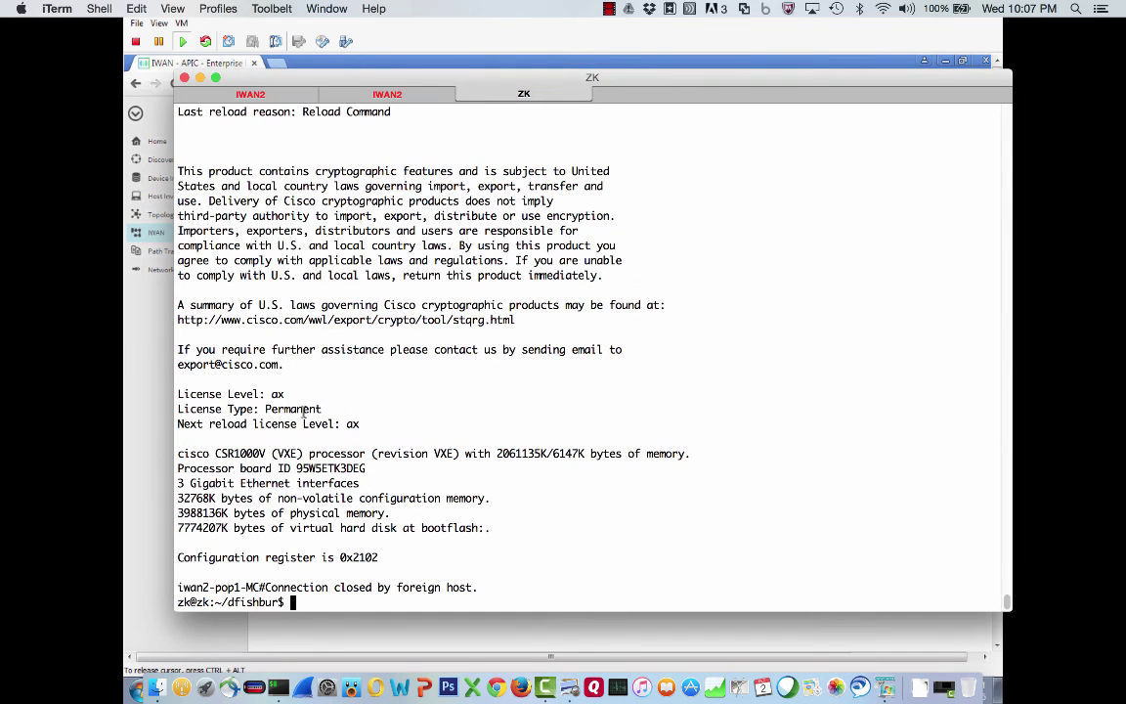
# Telnet to the MC router at 172.26.38.12 and log in as admin
pyautogui.write('telnet 172.26.38.12')
pyautogui.press('Return')
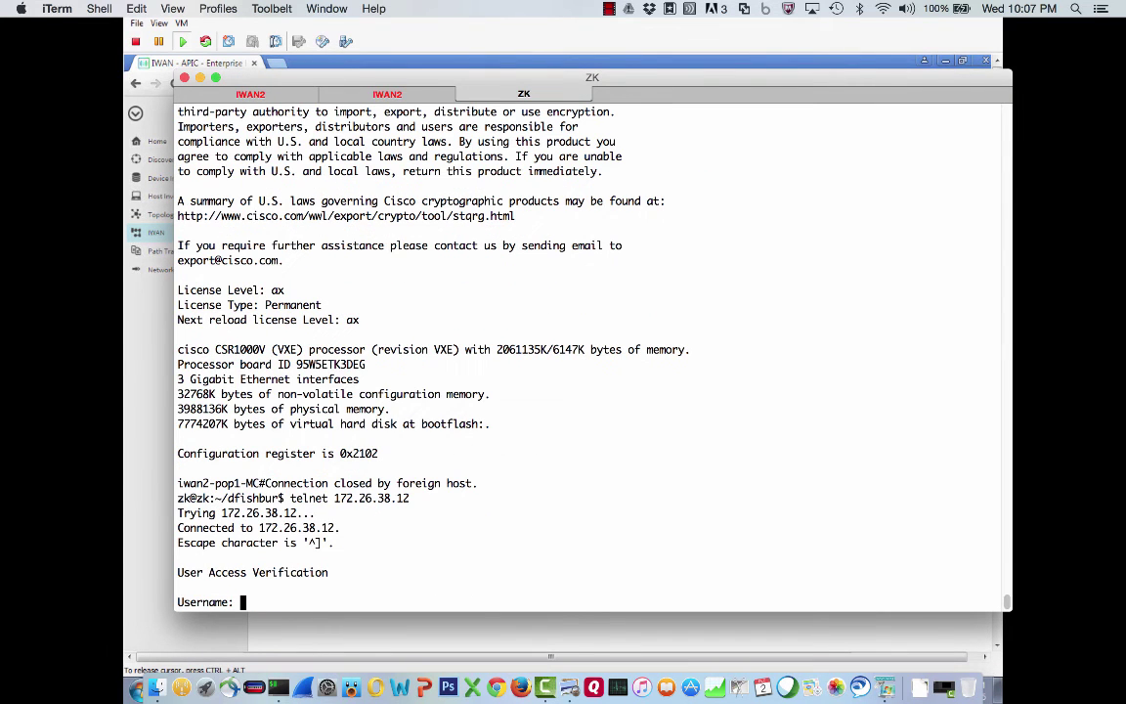
pyautogui.write('admin')
pyautogui.press('Return')
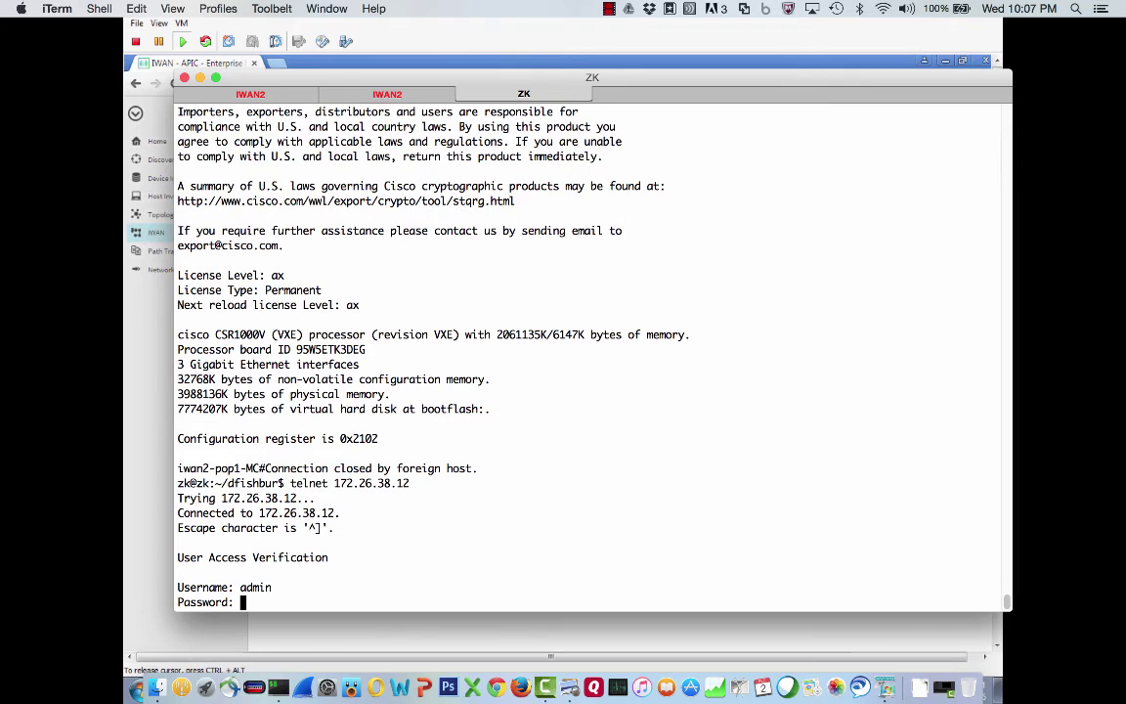
pyautogui.press('Return')
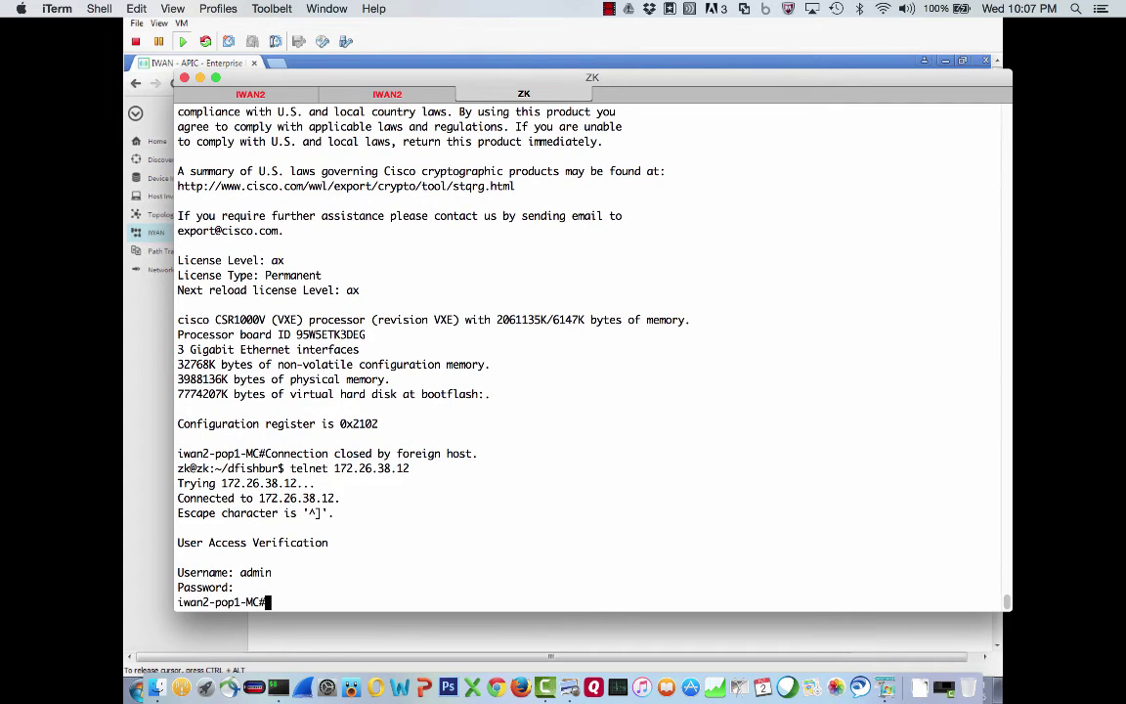
pyautogui.moveTo(268, 455); pyautogui.dragTo(483, 453)
# Enter privileged mode on the pop1-inet router's console with enable
pyautogui.click(393, 95)
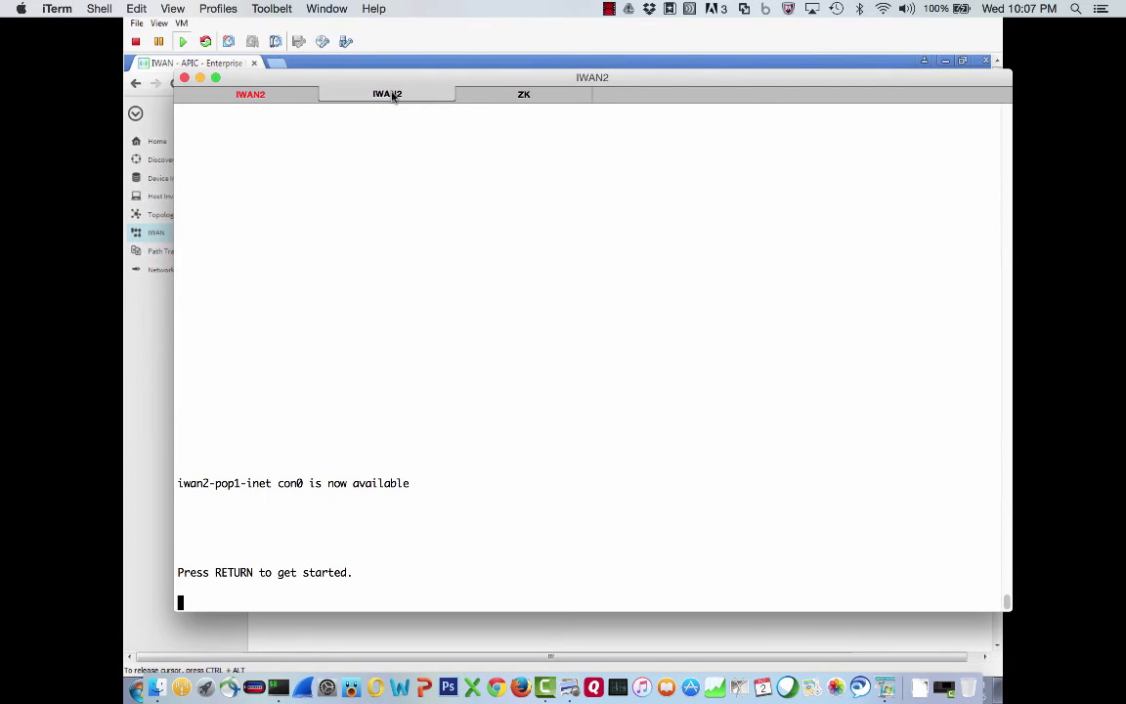
pyautogui.press('Return')
pyautogui.write('en')
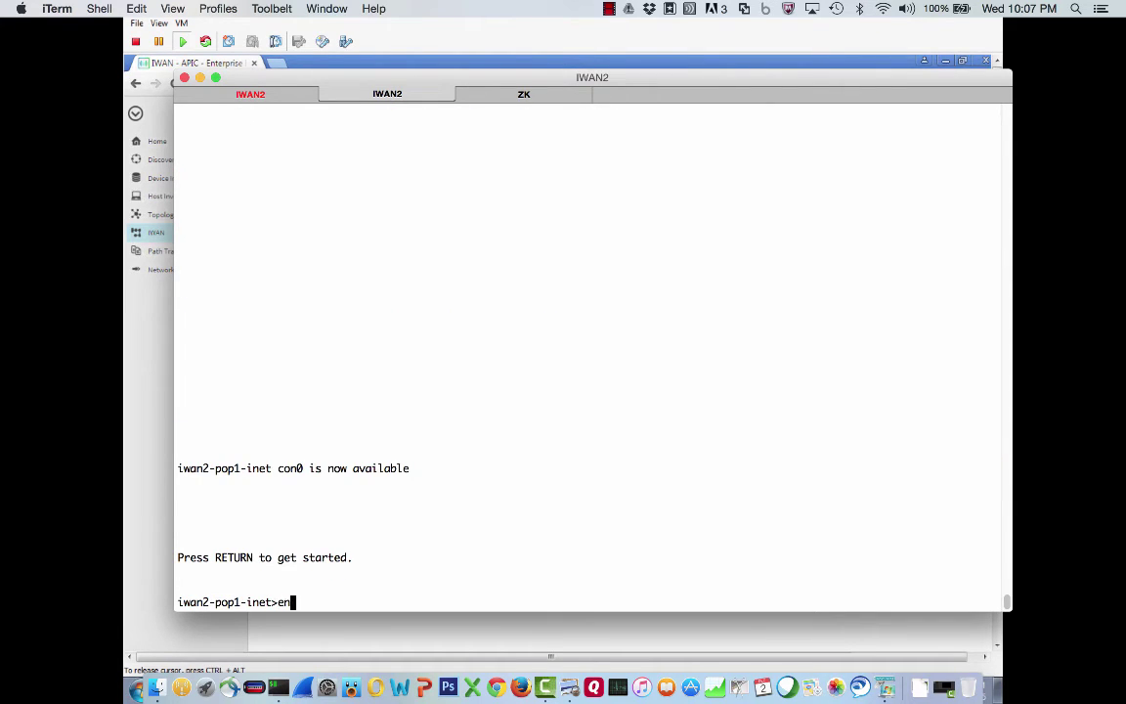
pyautogui.press('Return')
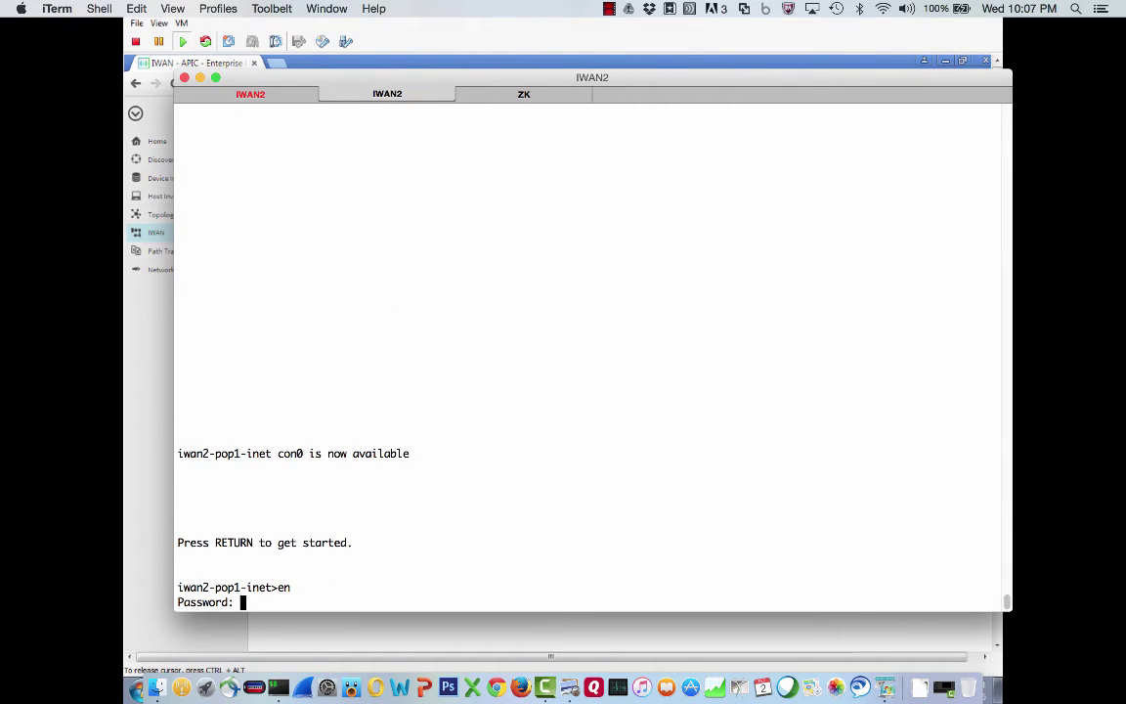
pyautogui.press('Return')
# Enter privileged mode on the pop1-mpls router's console, then return to the MC session
pyautogui.click(251, 94)
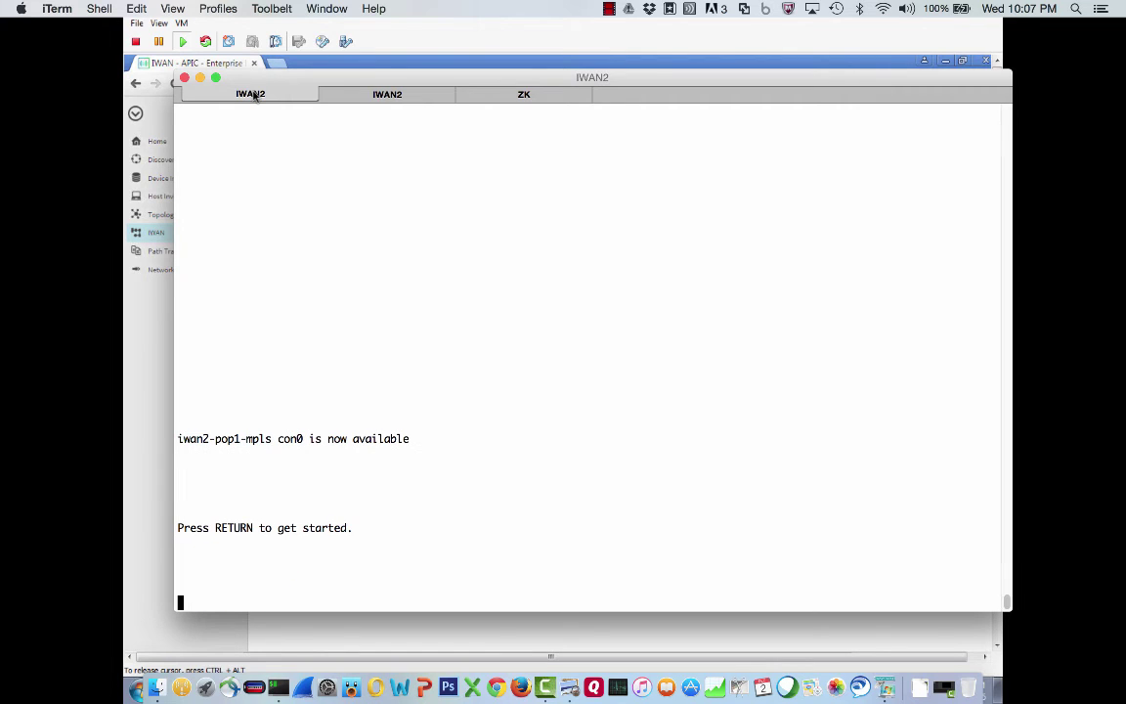
pyautogui.press('Return')
pyautogui.write('en')
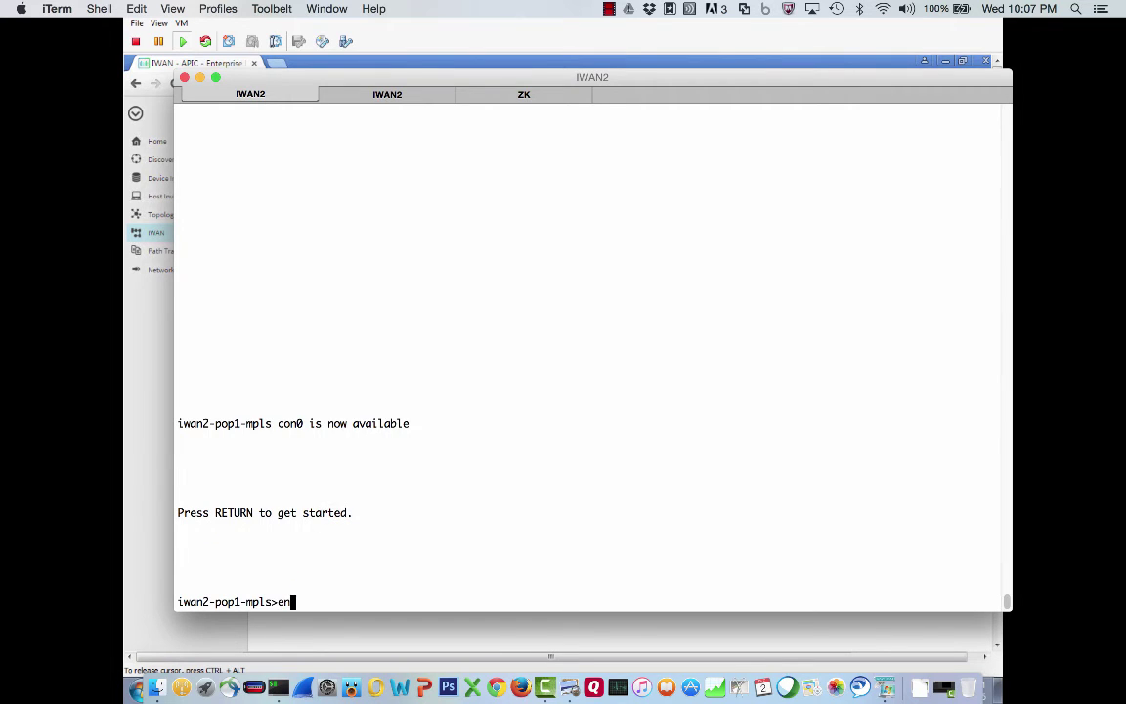
pyautogui.press('Return')
pyautogui.press('Return')
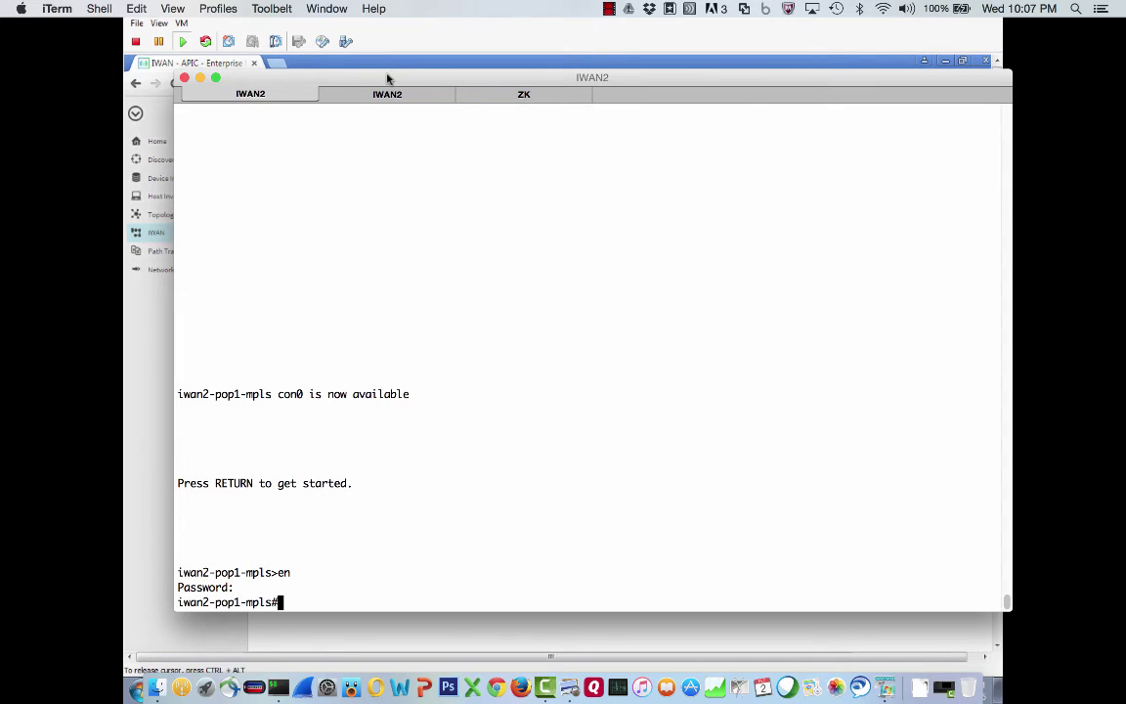
pyautogui.click(508, 103)
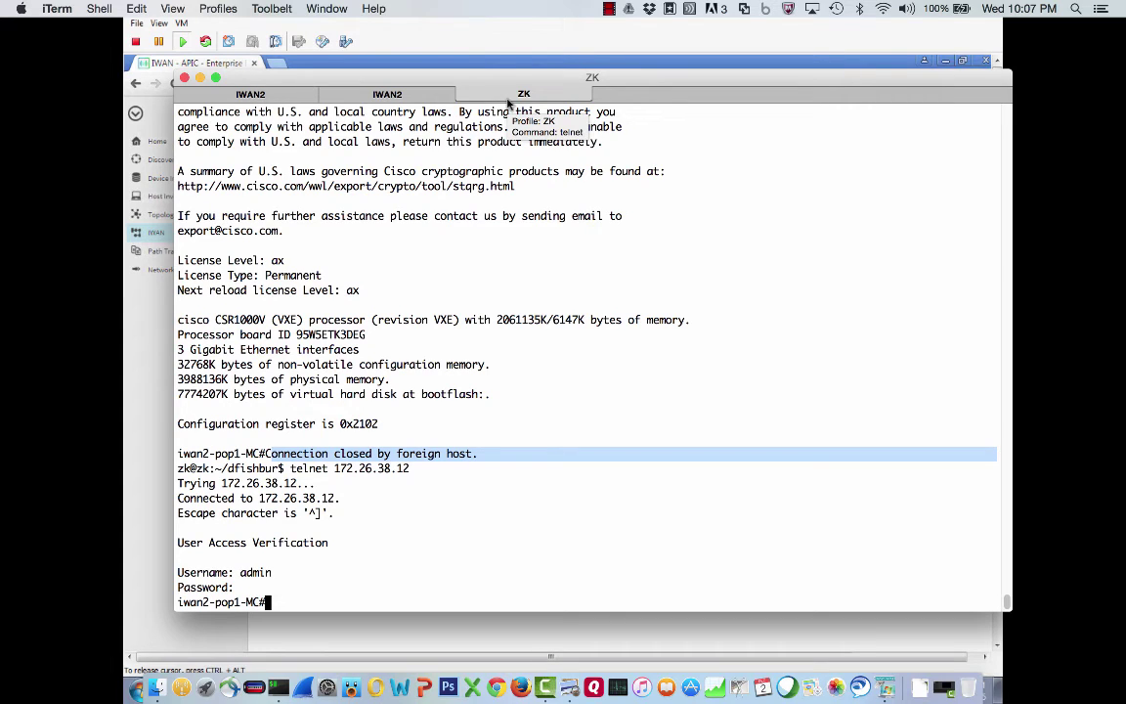
# List the MC router's running configuration with 'sh run' and page through it
pyautogui.click(463, 254)
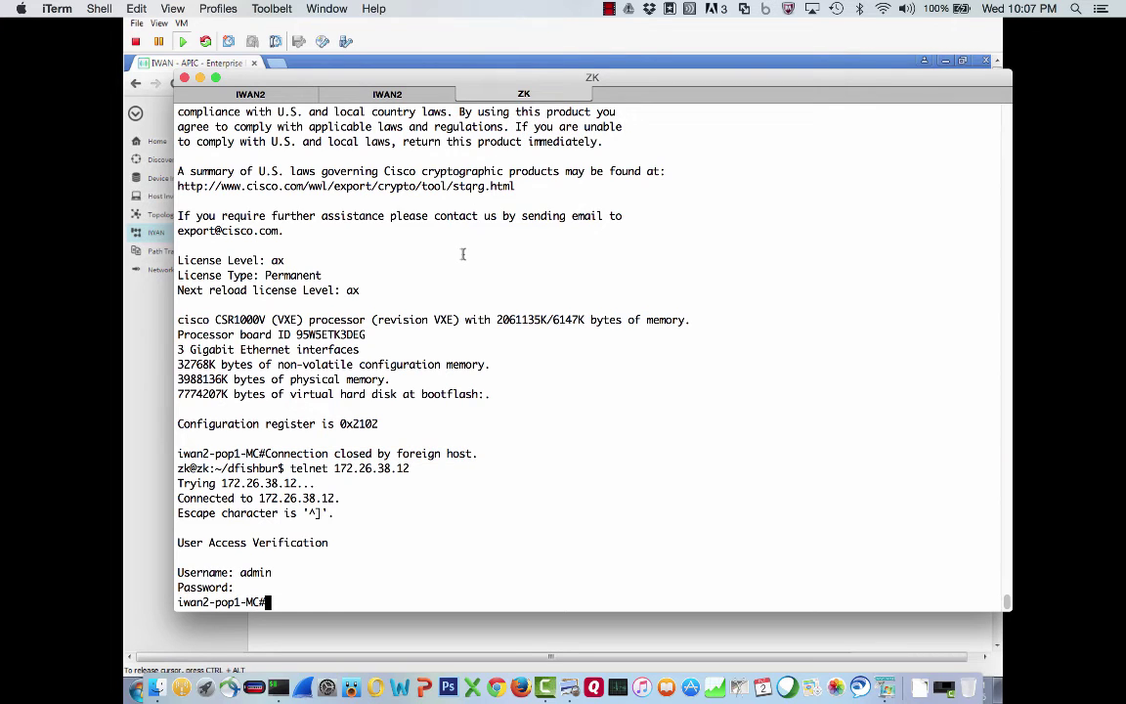
pyautogui.write('sh run')
pyautogui.press('Return')
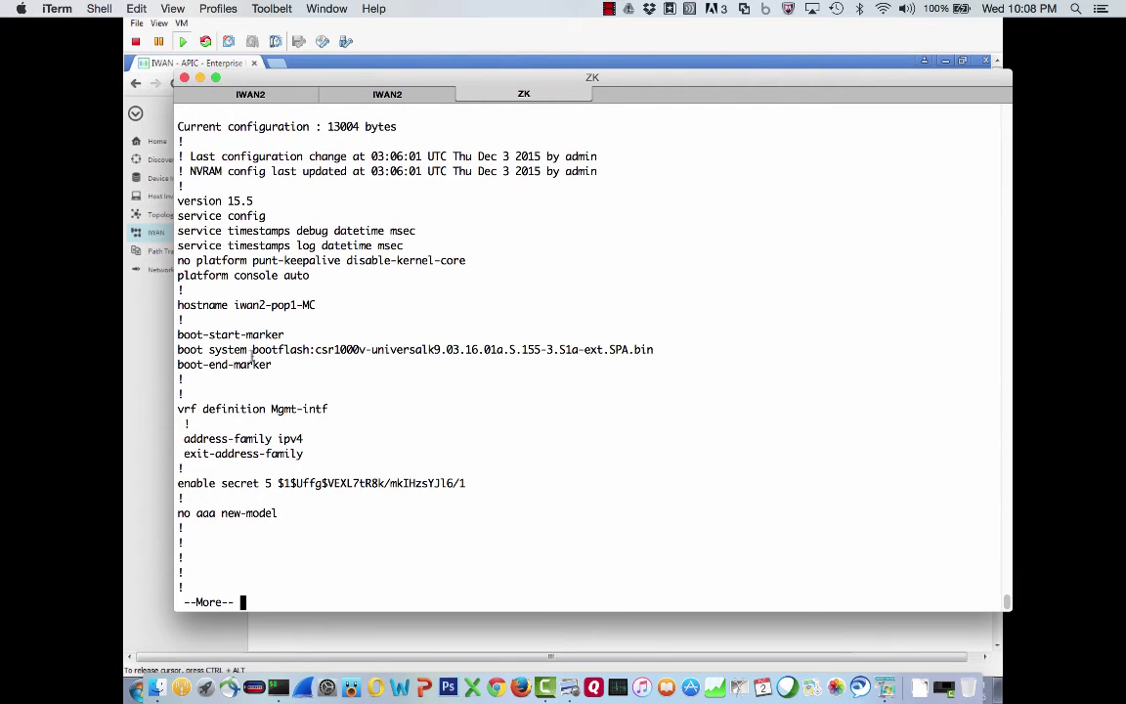
pyautogui.press('space')
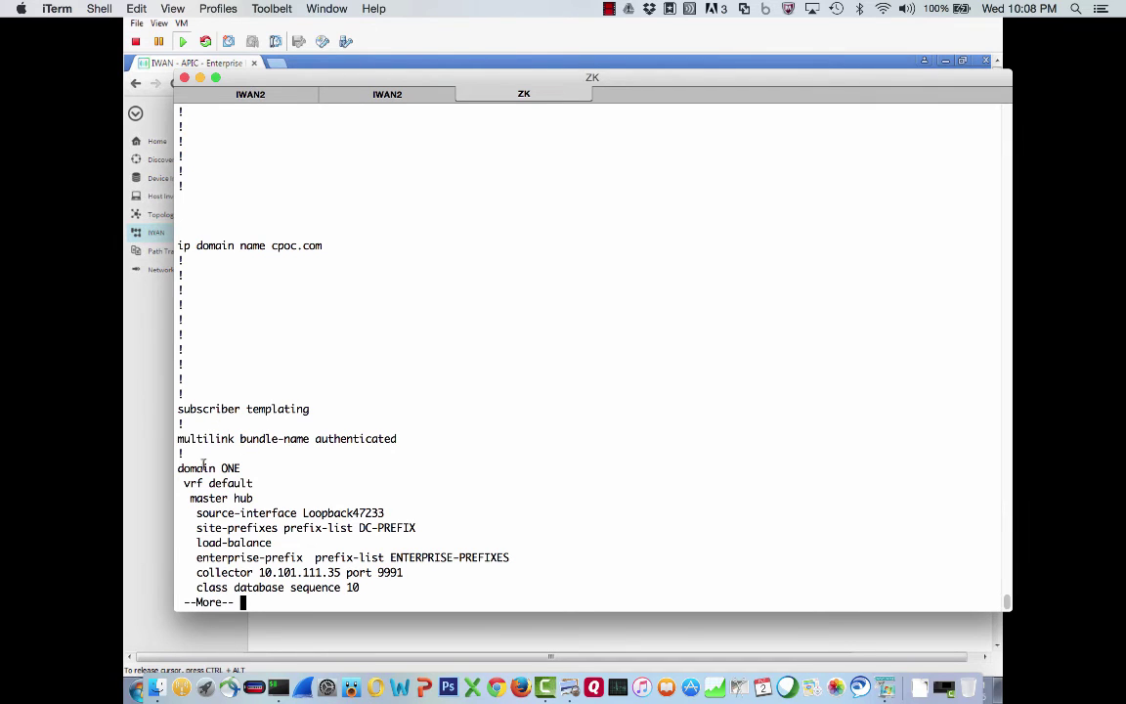
pyautogui.press('space')
pyautogui.press('space')
pyautogui.press('space')
pyautogui.press('space')
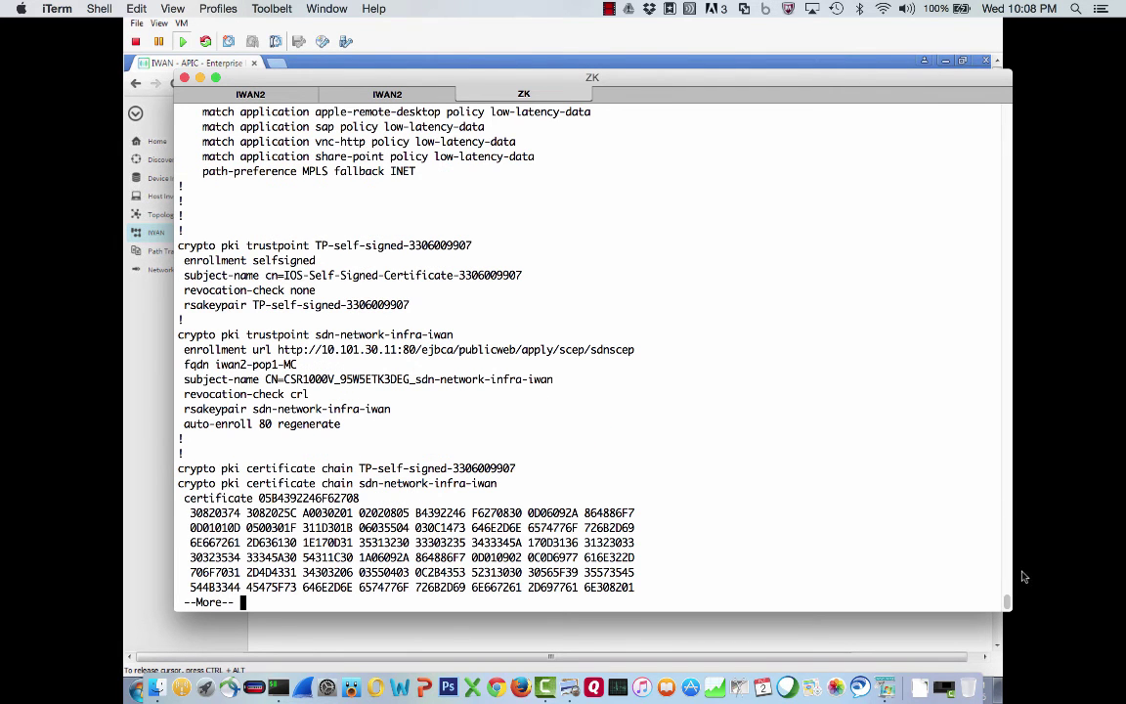
pyautogui.moveTo(1007, 600); pyautogui.dragTo(1004, 542)
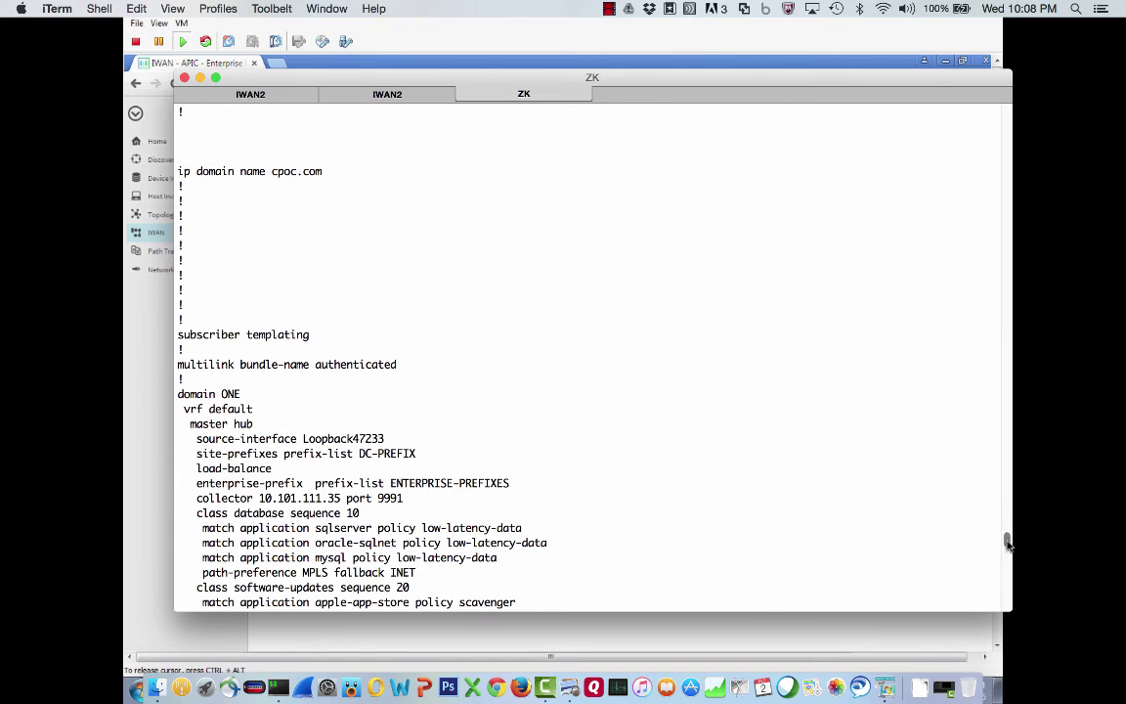
pyautogui.moveTo(1007, 538); pyautogui.dragTo(1009, 615)
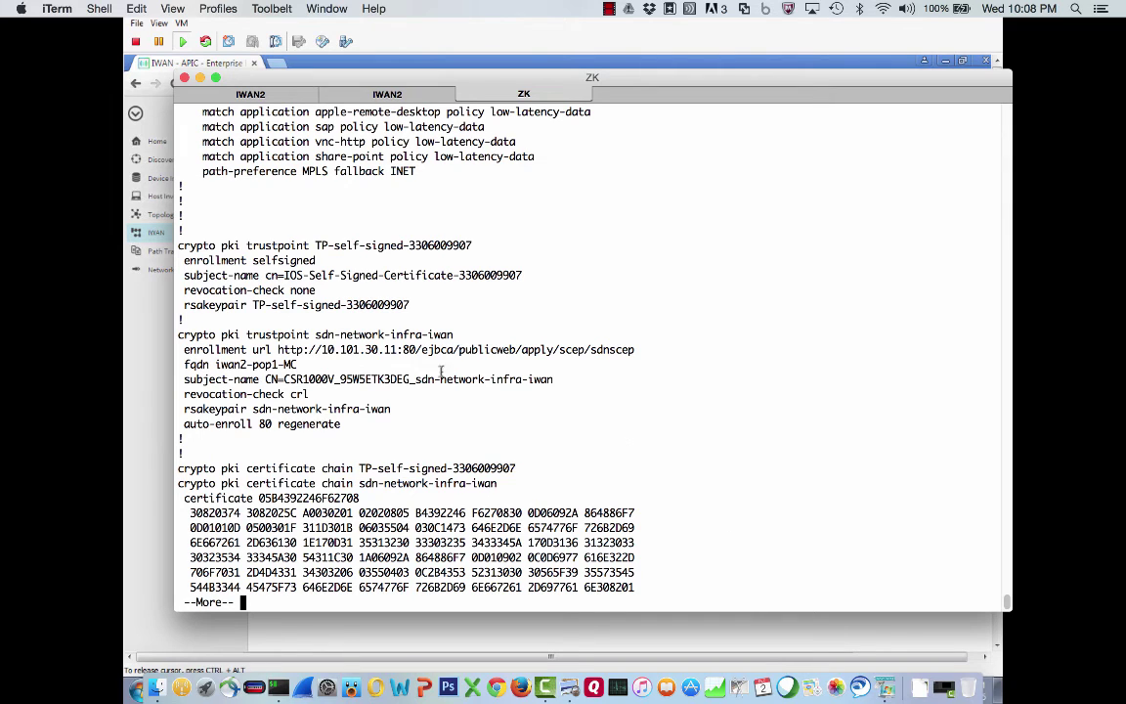
# Highlight the 10.101.30.11:80 enrollment URL and the LAN-EIGRP block while paging on
pyautogui.moveTo(319, 352); pyautogui.dragTo(416, 350)
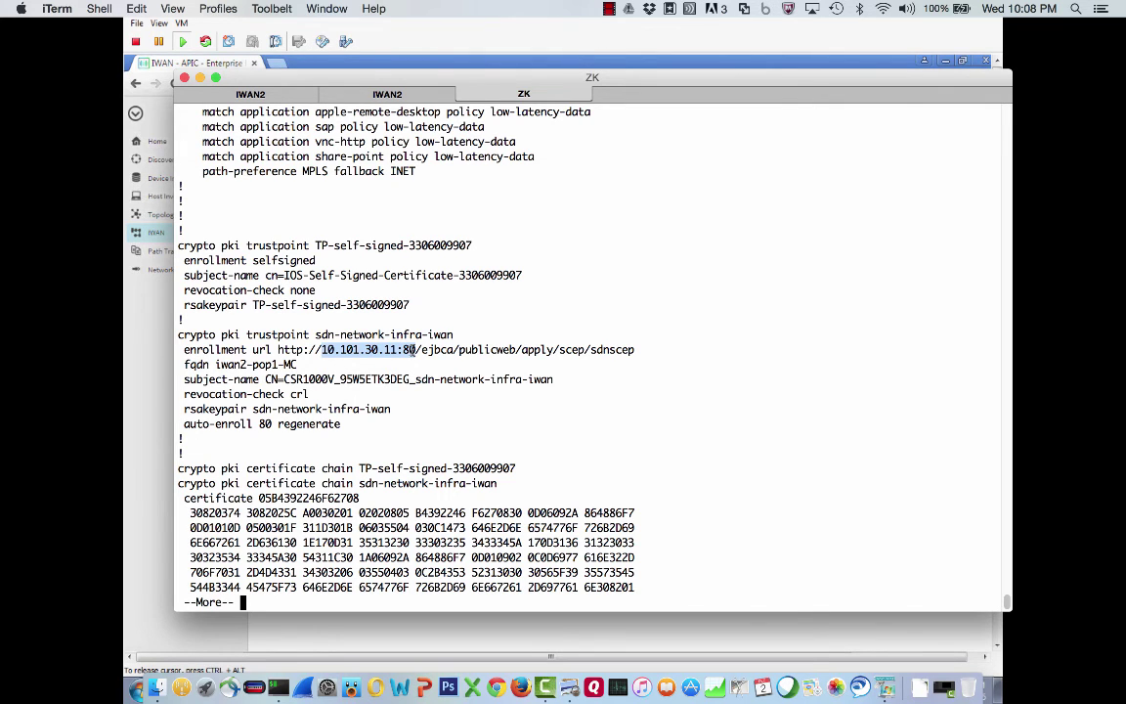
pyautogui.press('space')
pyautogui.press('space')
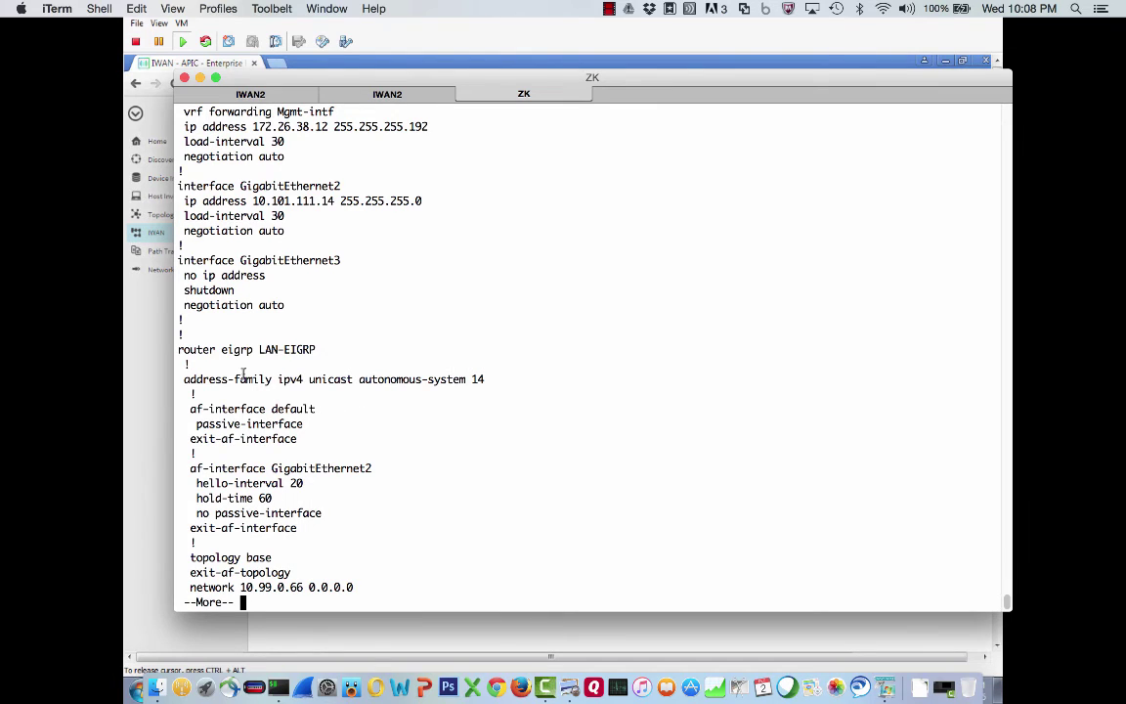
pyautogui.moveTo(179, 348); pyautogui.dragTo(369, 505)
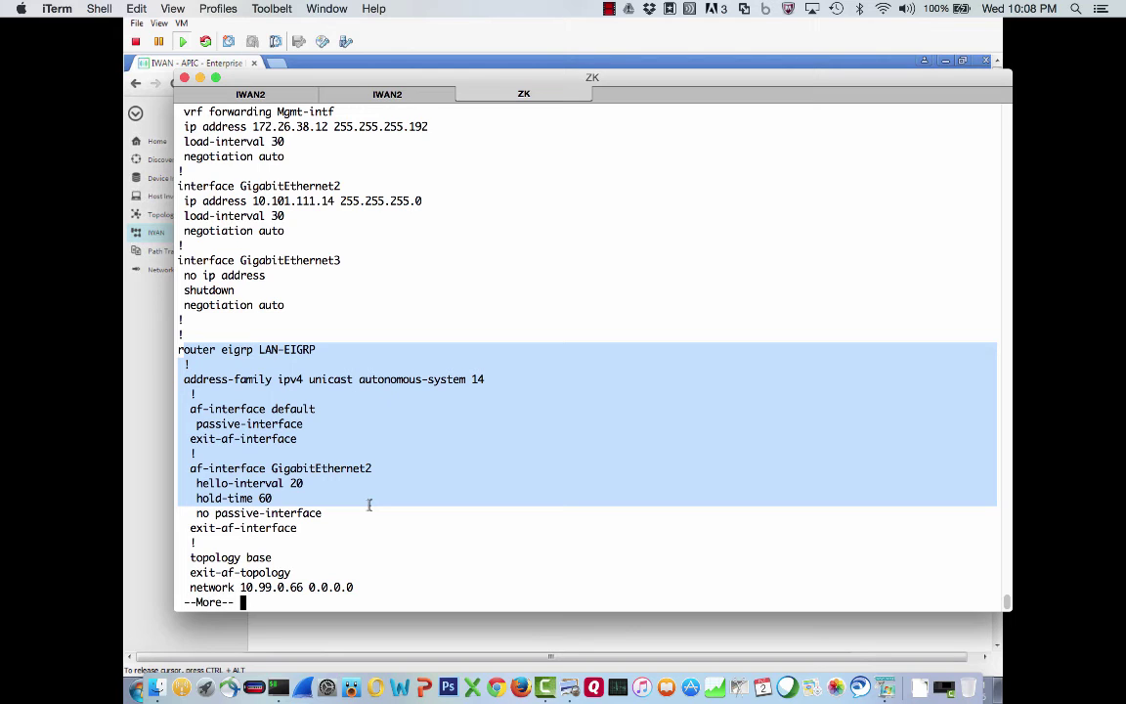
pyautogui.press('space')
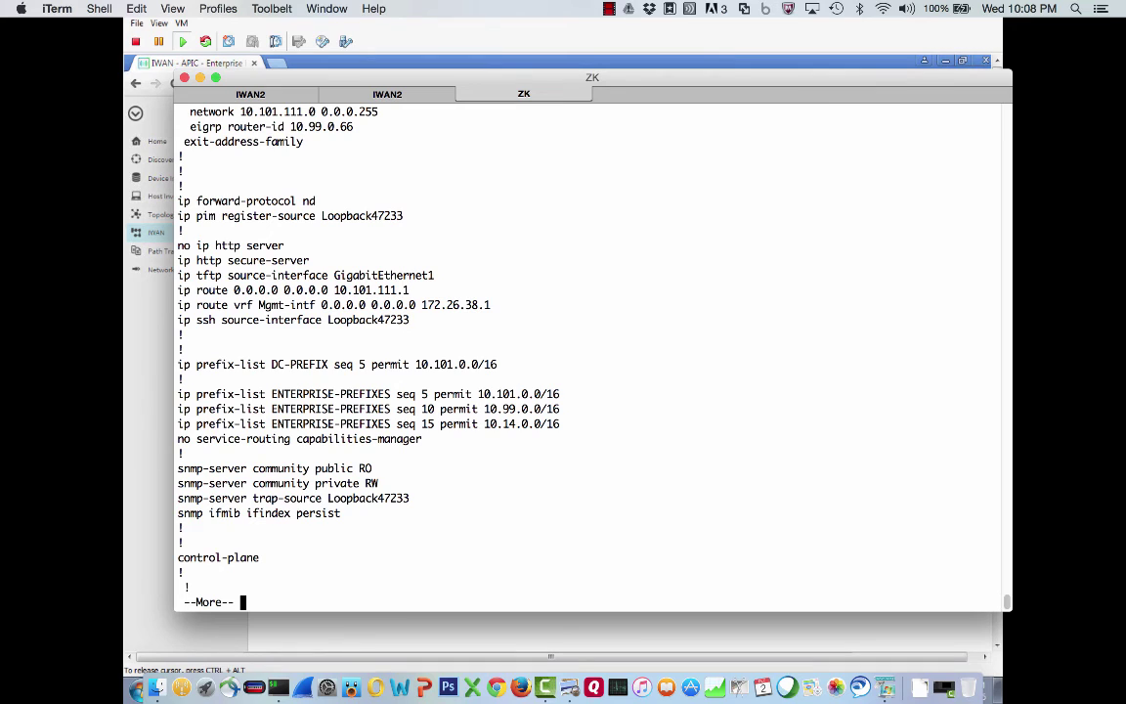
# Run 'sh ip eigrp neighbors' on the MC router, showing 10.101.111.1 on Gi2, then go to pop1-mpls
pyautogui.write('qsh ip eigrp ')
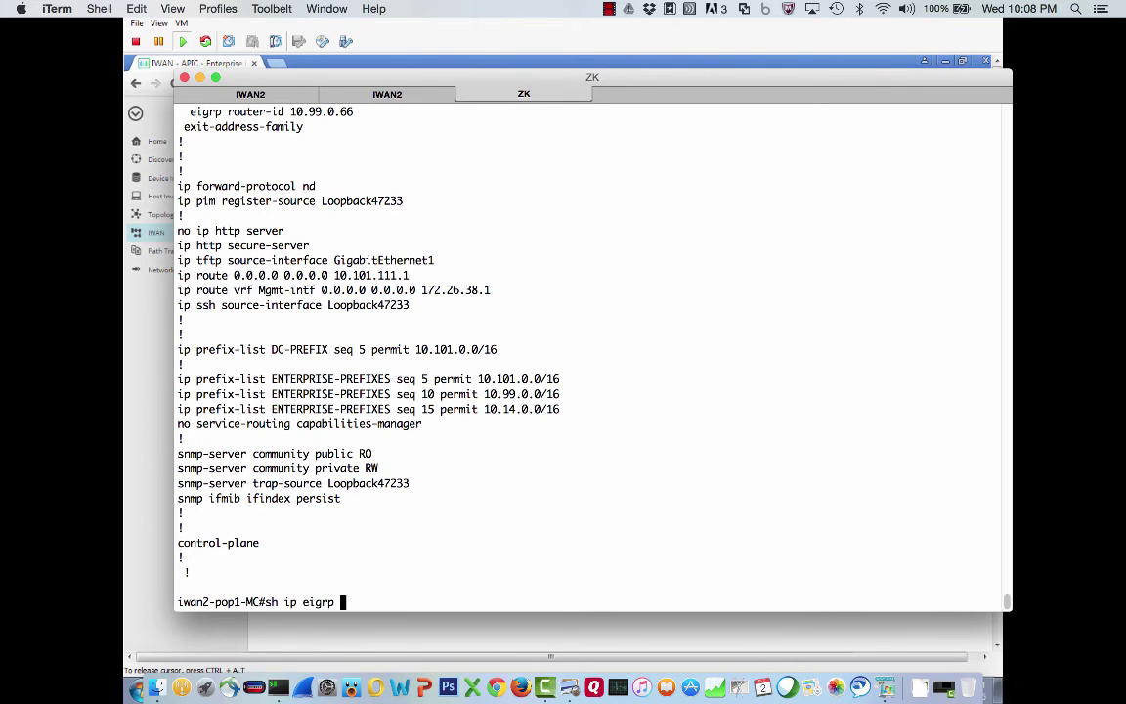
pyautogui.write('nei')
pyautogui.press('Tab')
pyautogui.press('Return')
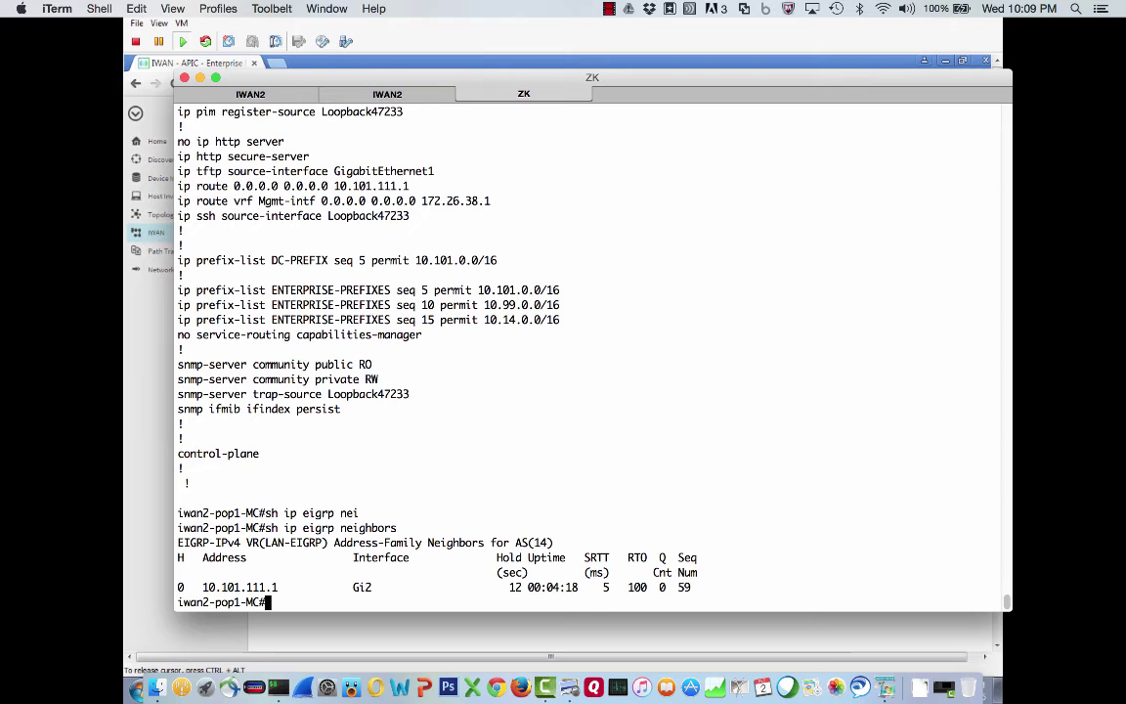
pyautogui.click(217, 95)
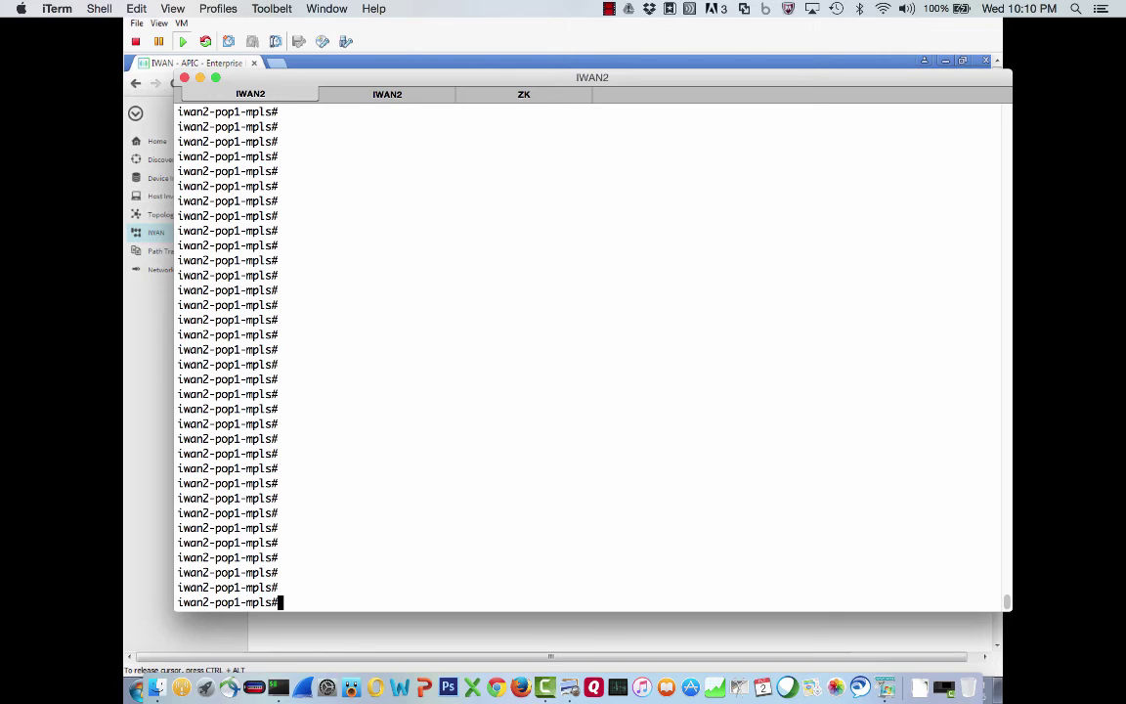
# Show pop1-mpls's domain config, highlighting domain ONE, the border role and master 10.99.0.66
pyautogui.write('sh run | section domain')
pyautogui.press('Return')
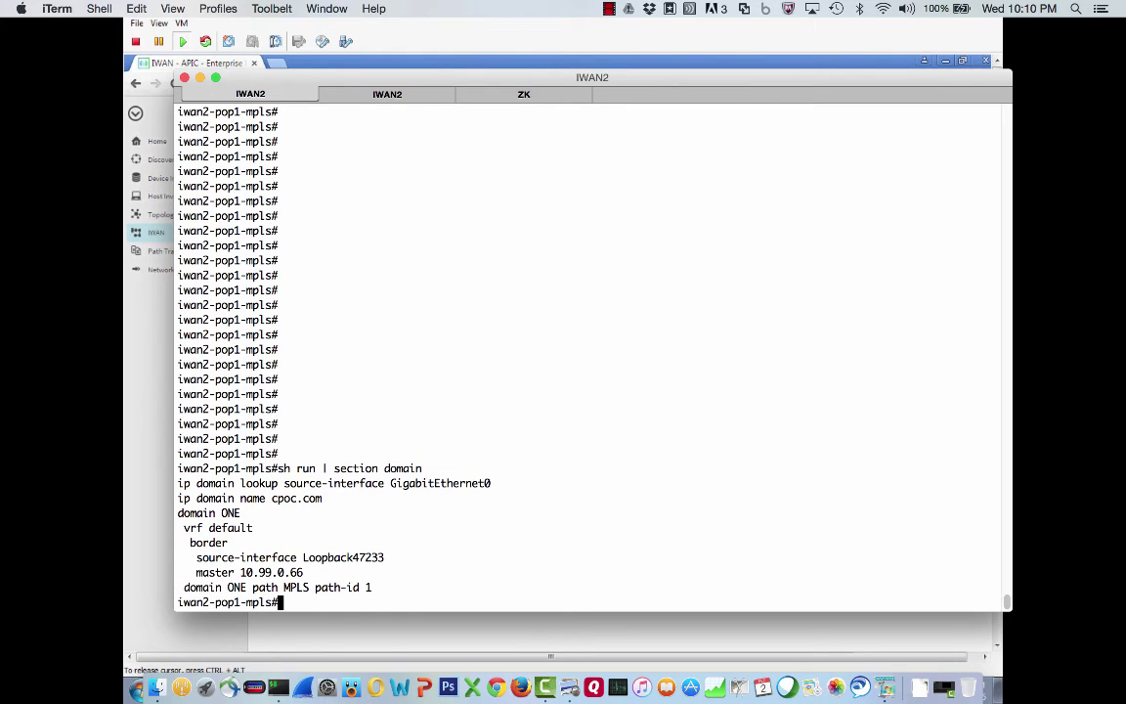
pyautogui.moveTo(241, 513); pyautogui.dragTo(385, 557)
pyautogui.click(191, 542)
pyautogui.tripleClick(191, 543)
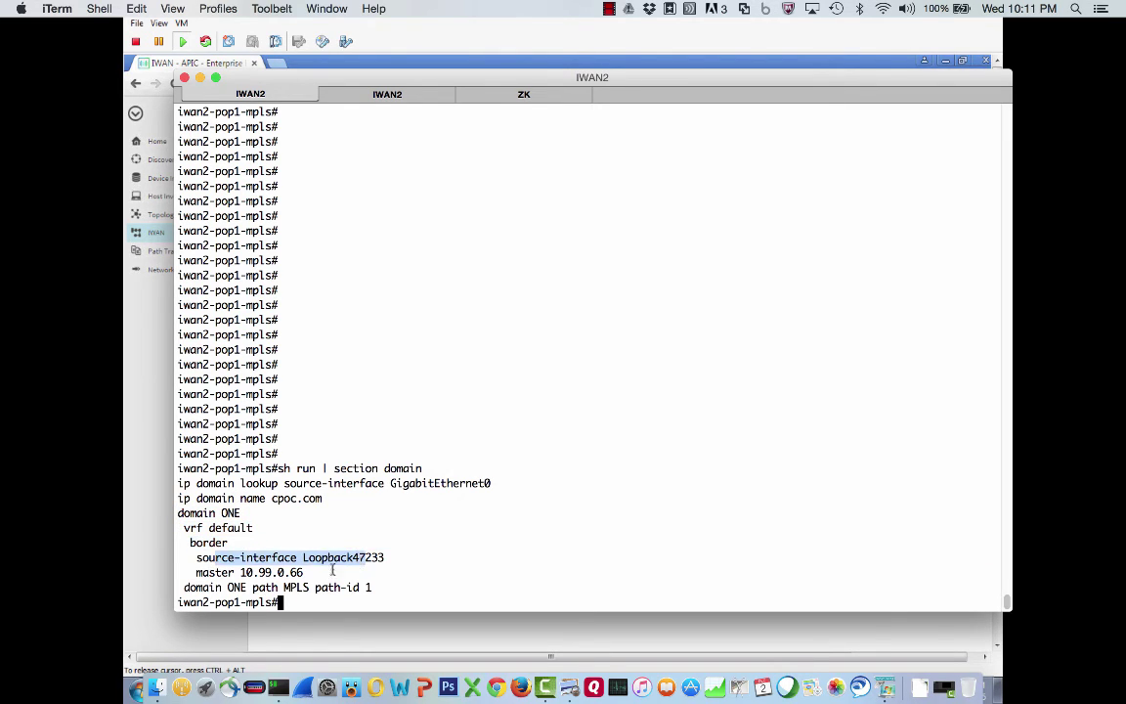
pyautogui.moveTo(314, 573); pyautogui.dragTo(192, 573)
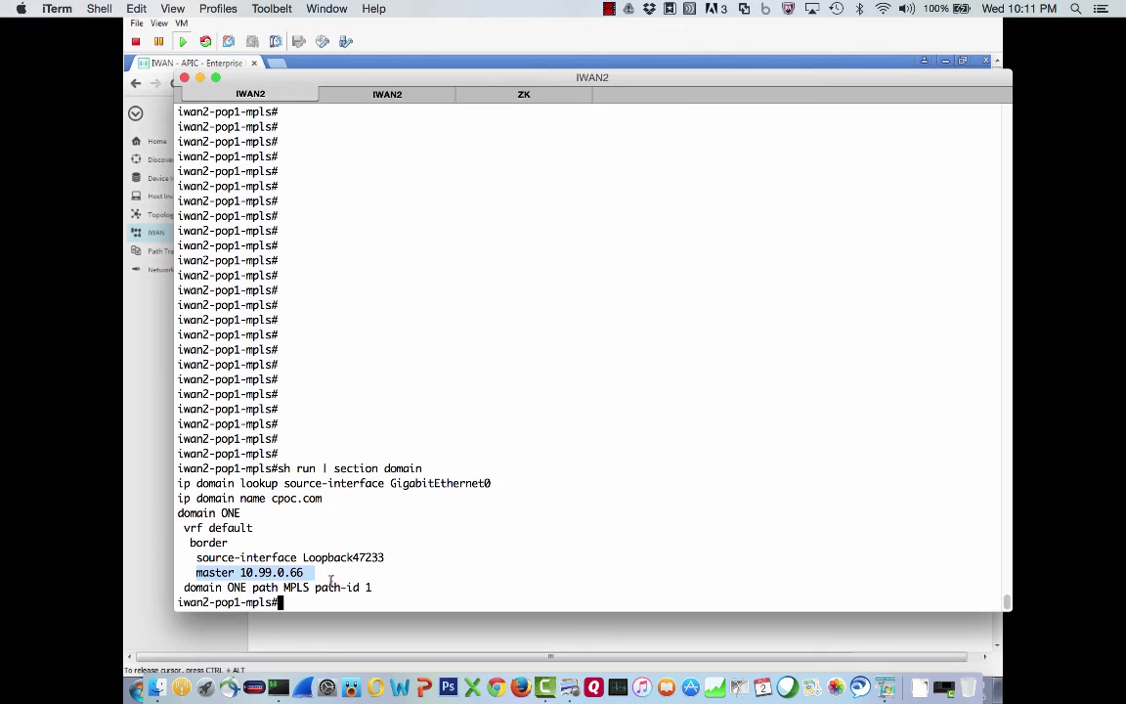
pyautogui.click(331, 580)
# Display the pop1-mpls routing table with routes to 10.99.0.65/32 and 10.99.0.66/32
pyautogui.write('sh ip route')
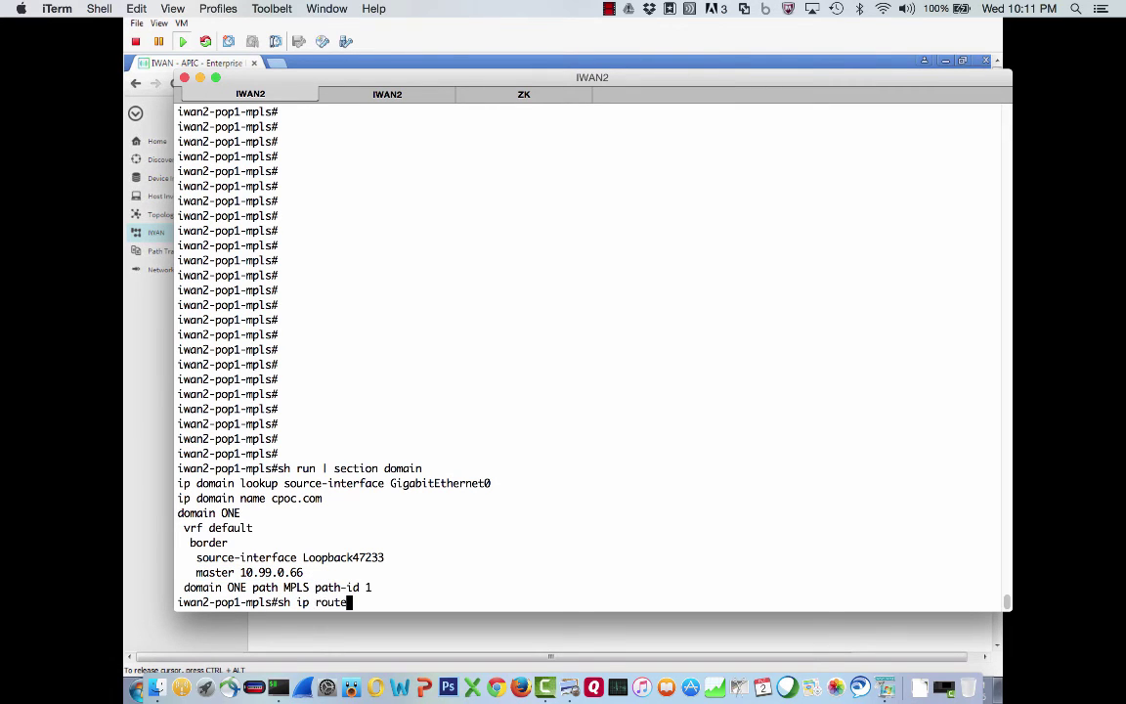
pyautogui.press('Return')
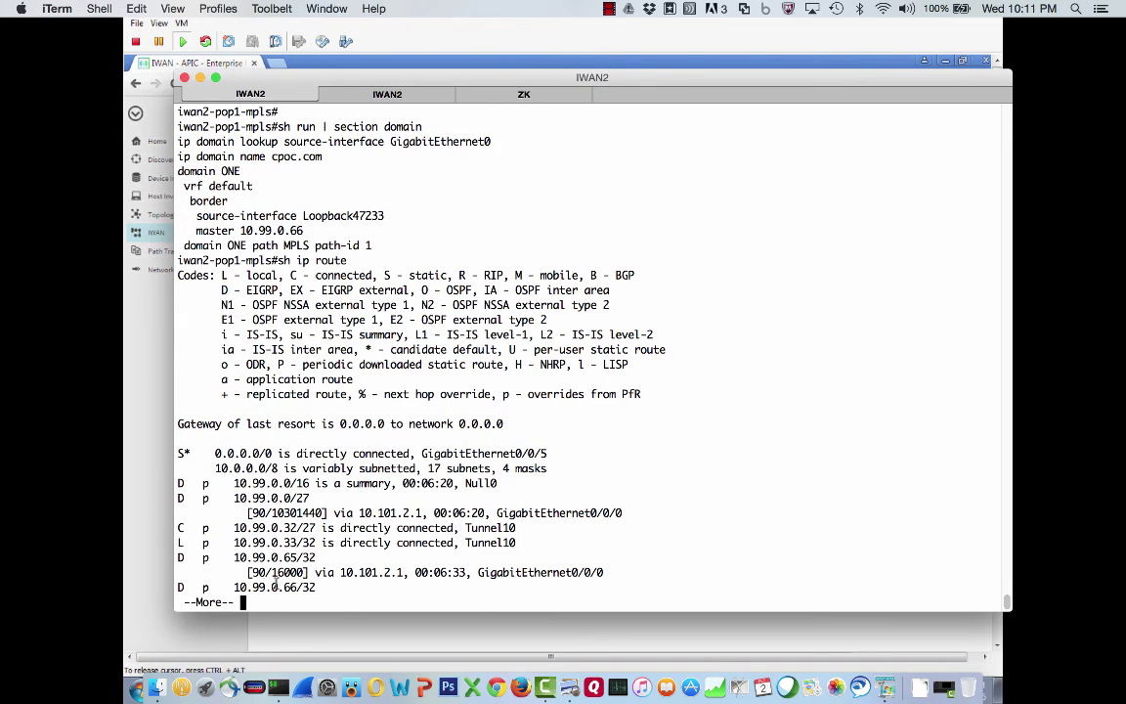
pyautogui.write('q')
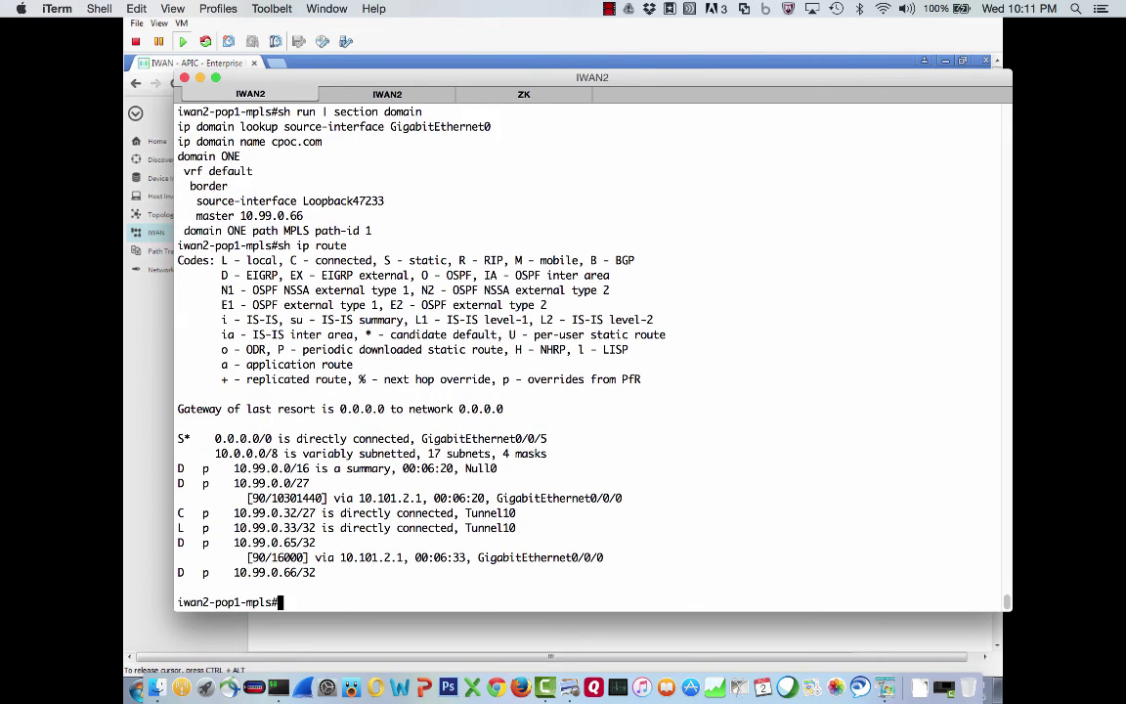
pyautogui.write('sh')
# Run 'sh domain ONE border status' on pop1-mpls, using ? help to build the command
pyautogui.moveTo(221, 157); pyautogui.dragTo(241, 156)
pyautogui.click(242, 201)
pyautogui.write('doma')
pyautogui.press('Tab')
pyautogui.write('?')
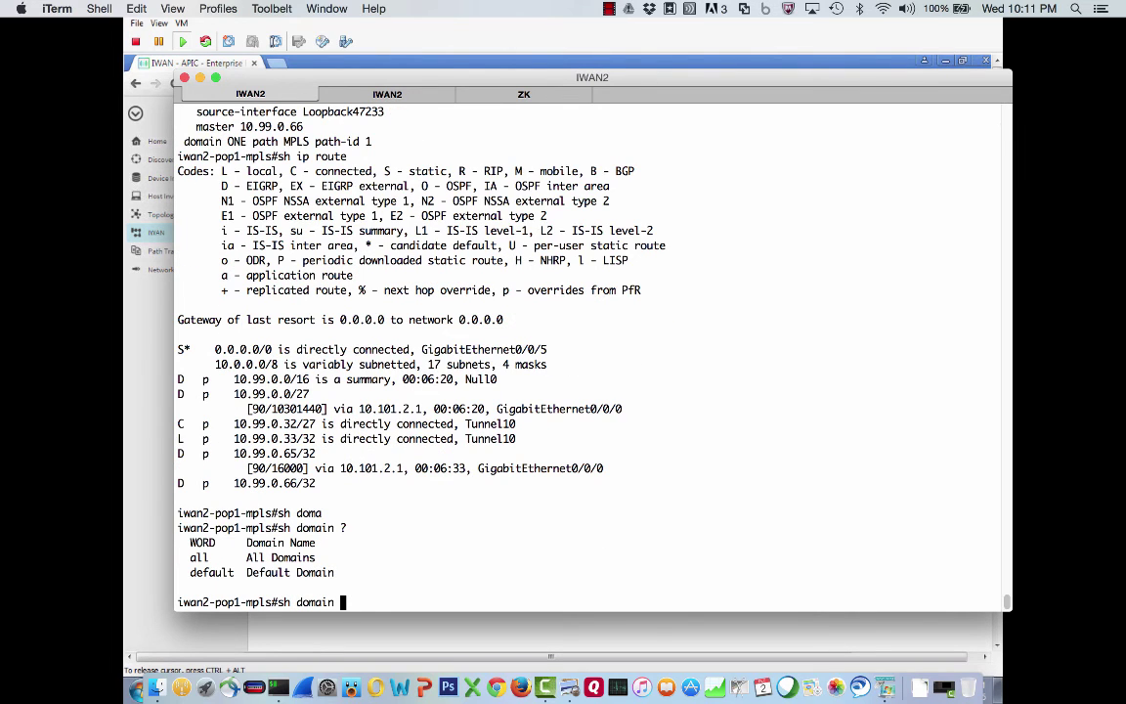
pyautogui.write('ONE ?')
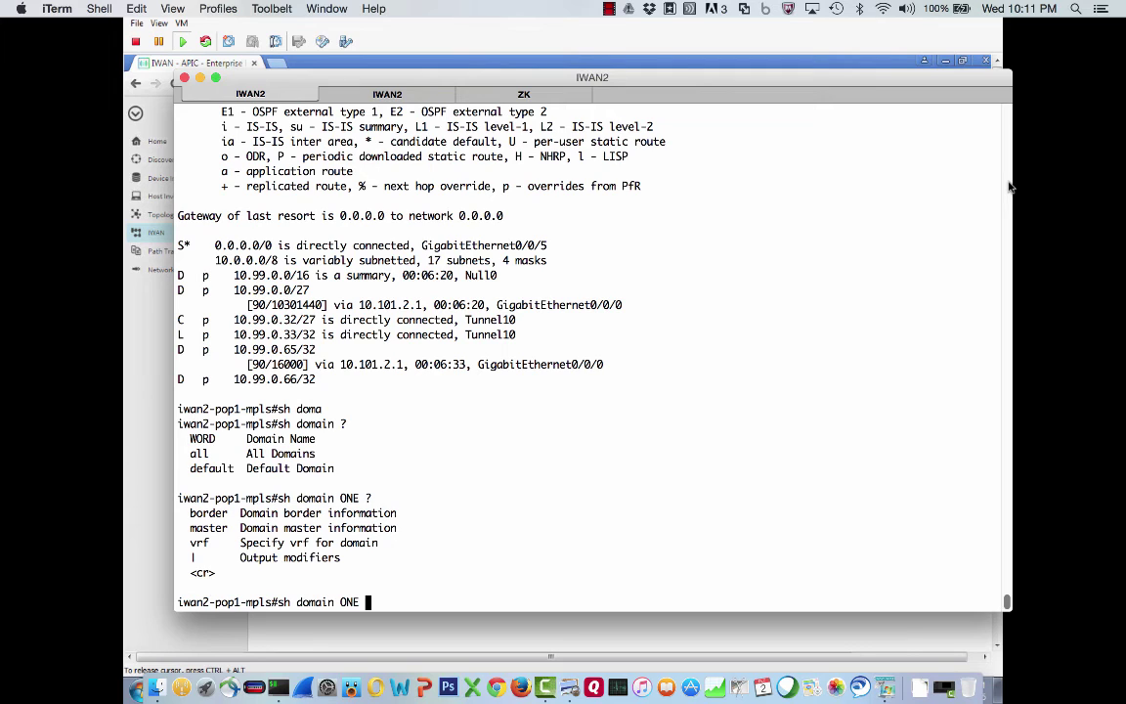
pyautogui.write('border ?')
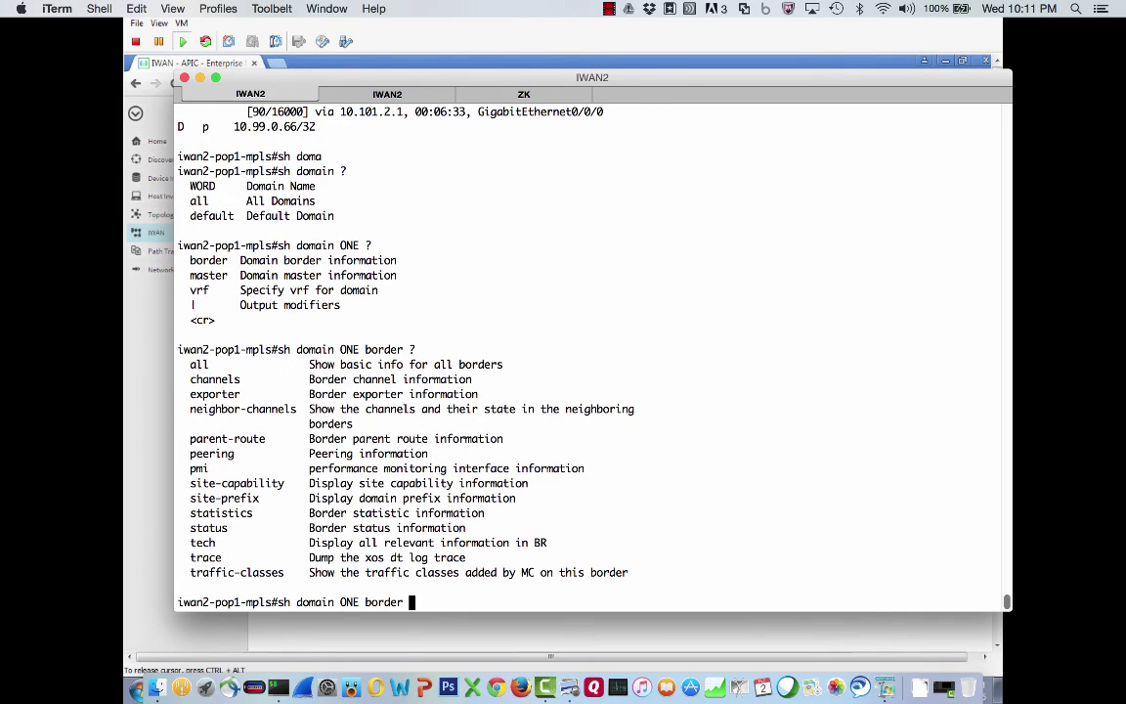
pyautogui.write('status')
pyautogui.press('Return')
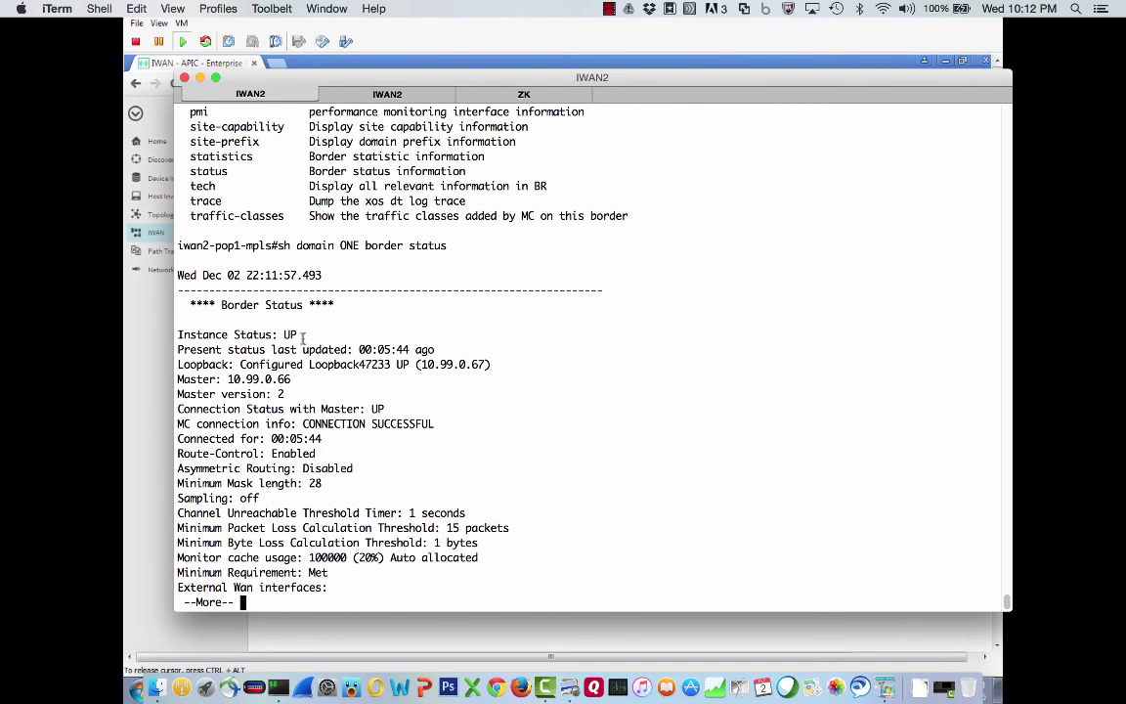
# Highlight status UP, last update 05:44, the master connection and external interface Tunnel10
pyautogui.moveTo(303, 337); pyautogui.dragTo(281, 337)
pyautogui.moveTo(378, 350); pyautogui.dragTo(411, 350)
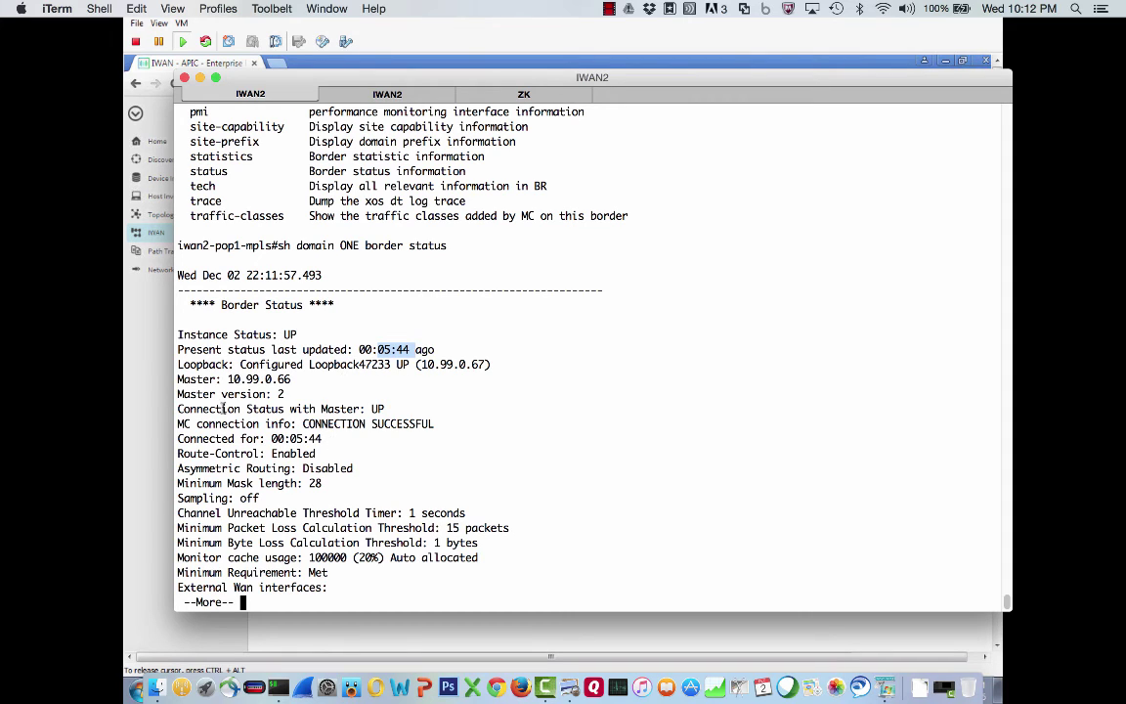
pyautogui.moveTo(177, 409); pyautogui.dragTo(393, 406)
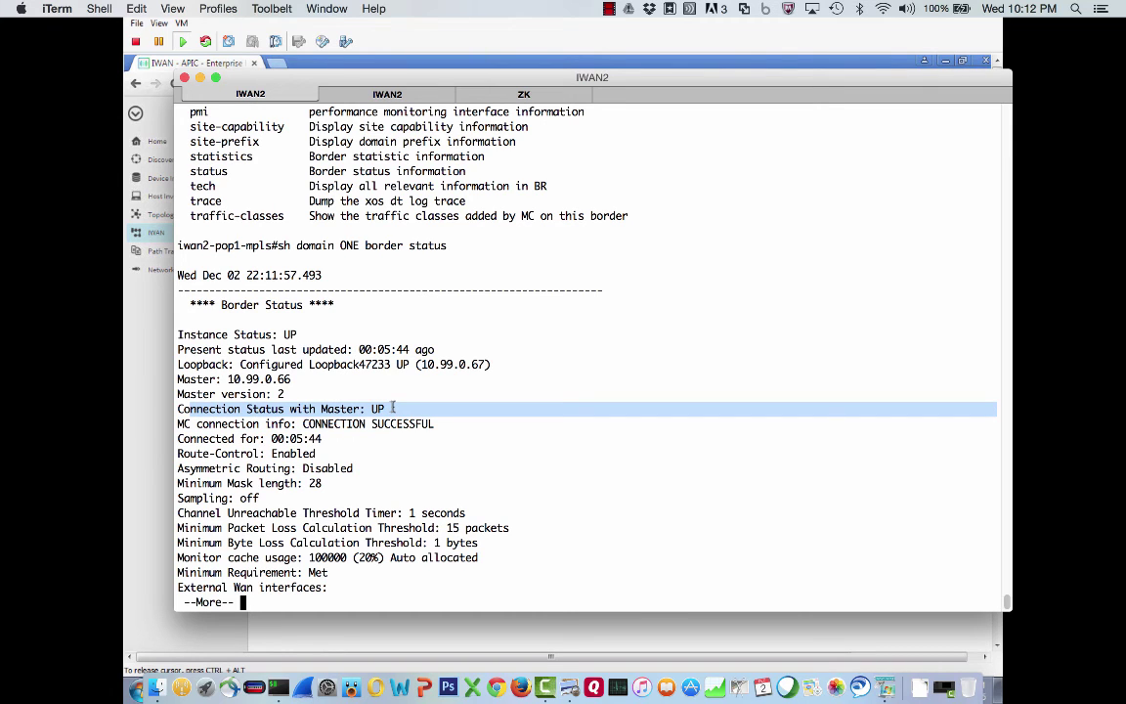
pyautogui.click(393, 406)
pyautogui.press('space')
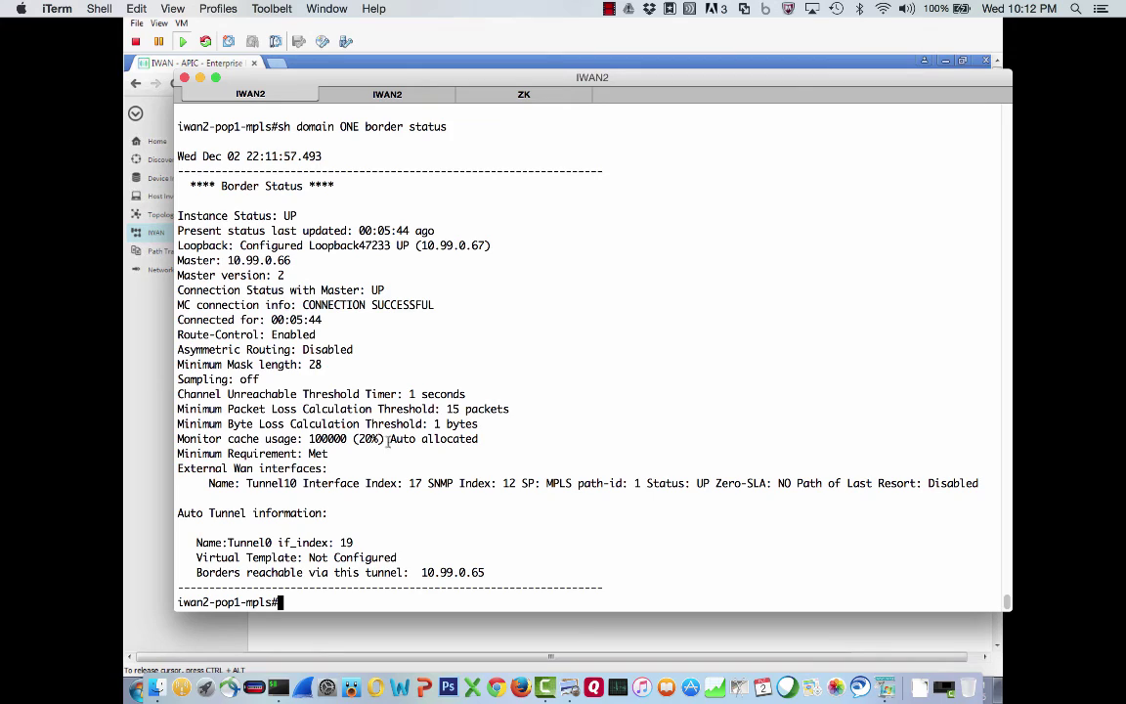
pyautogui.moveTo(246, 483); pyautogui.dragTo(302, 483)
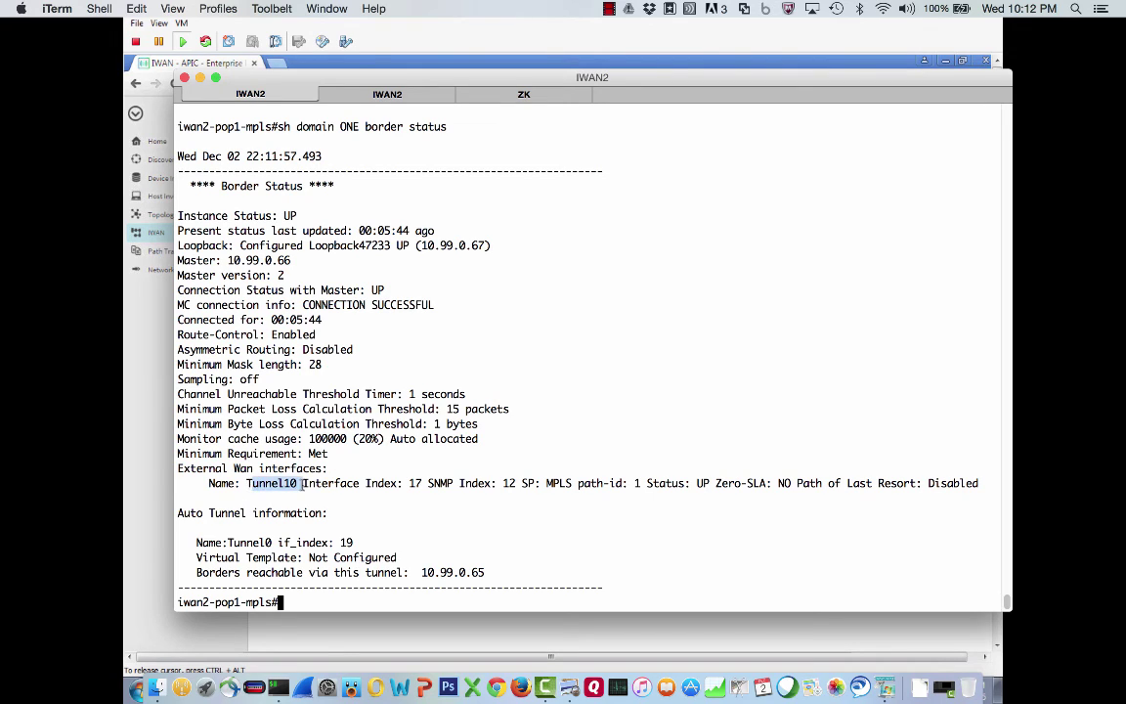
pyautogui.click(354, 490)
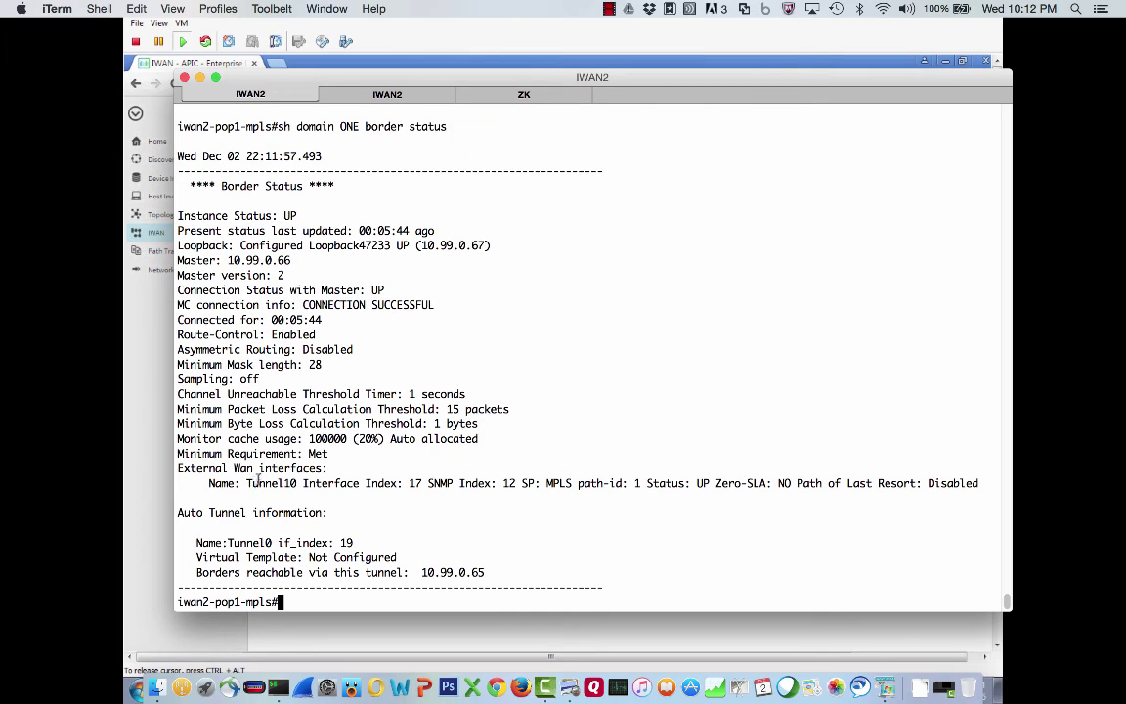
pyautogui.moveTo(246, 483); pyautogui.dragTo(304, 481)
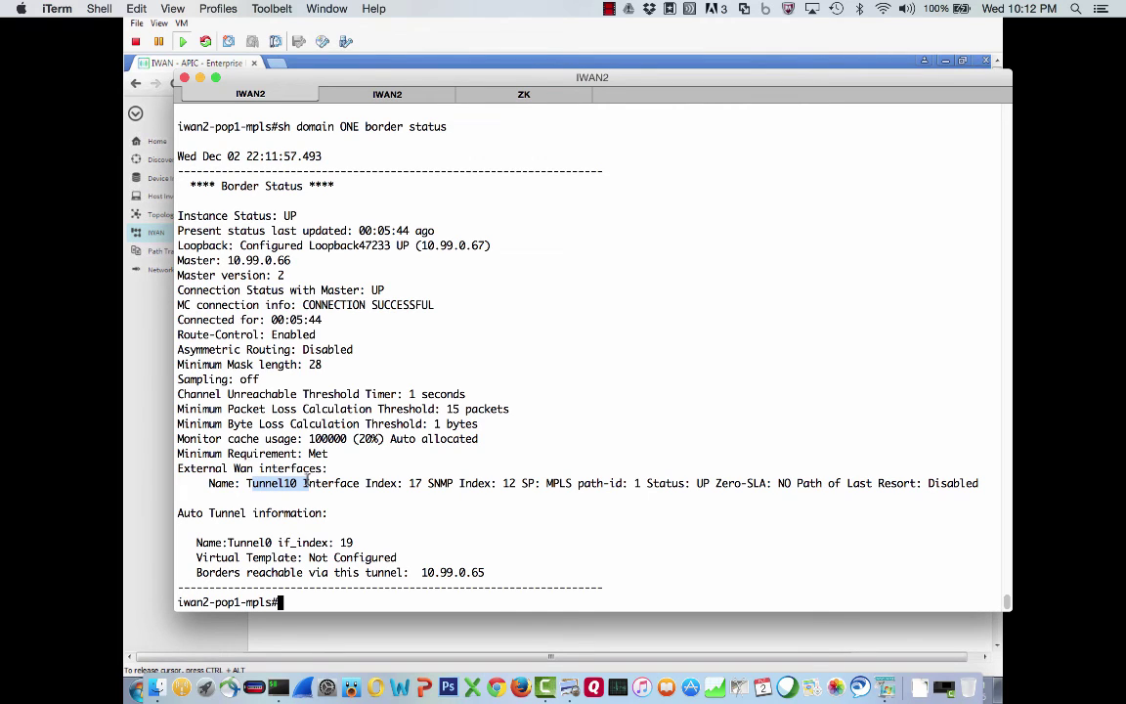
pyautogui.click(362, 98)
# On pop1-inet, show the domain config and run 'sh domain ONE border status'
pyautogui.write('sh ')
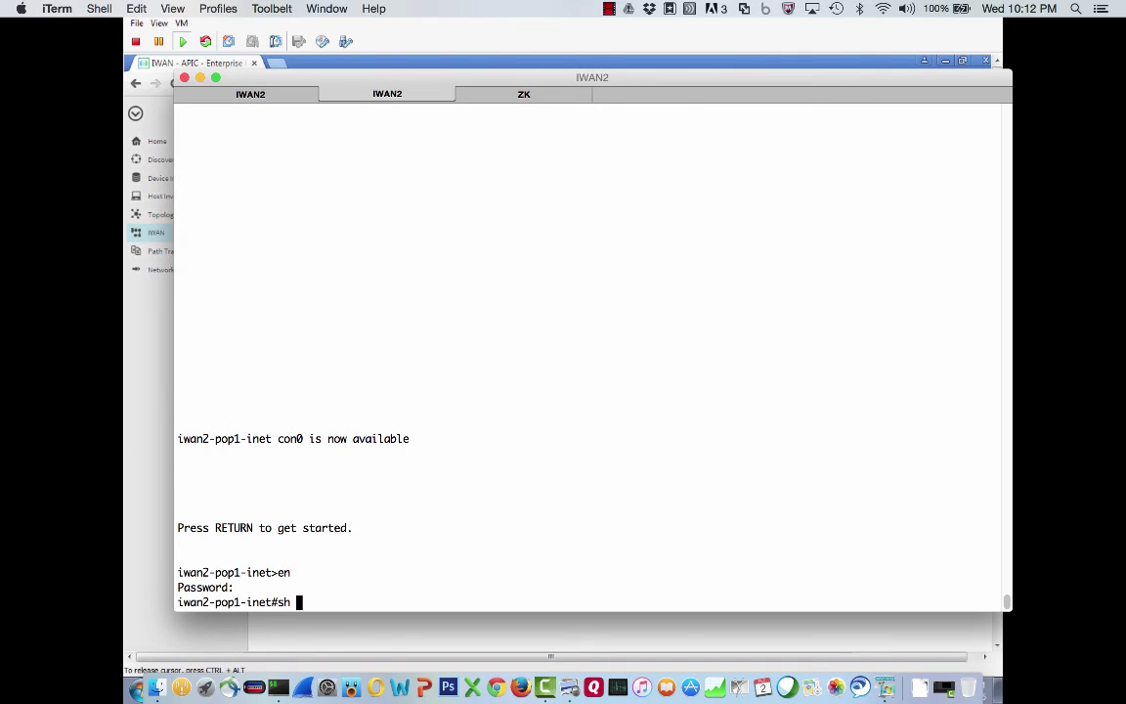
pyautogui.write('run | section domain')
pyautogui.press('Return')
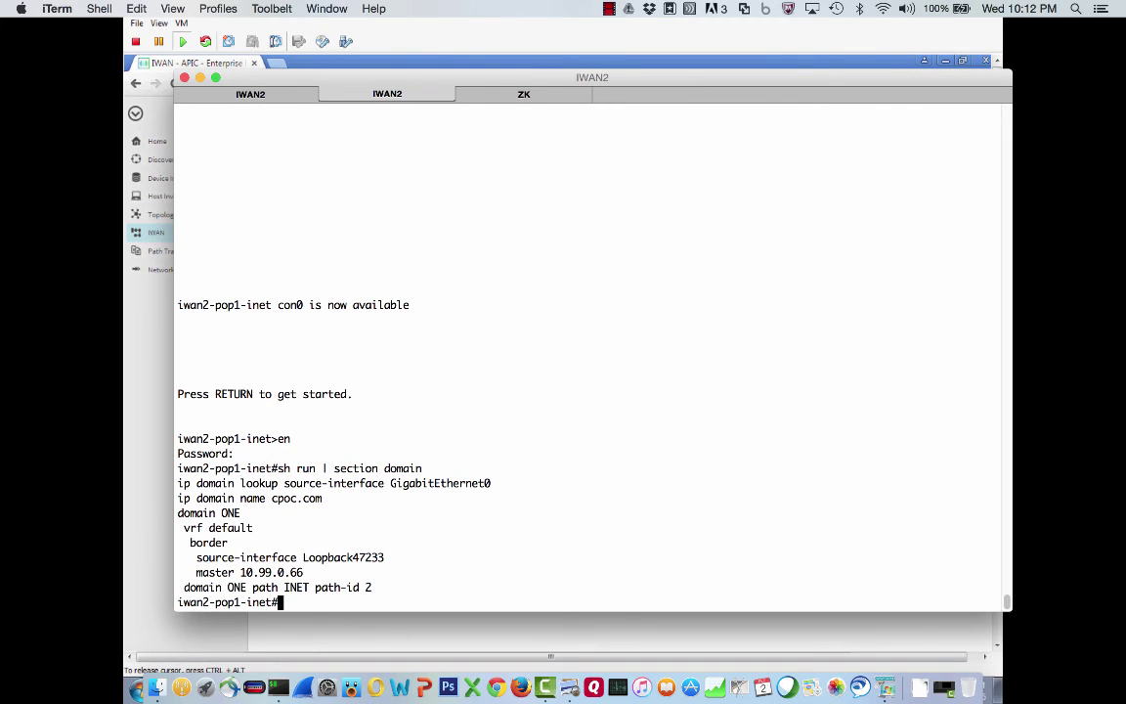
pyautogui.write('sh domain oNE bod')
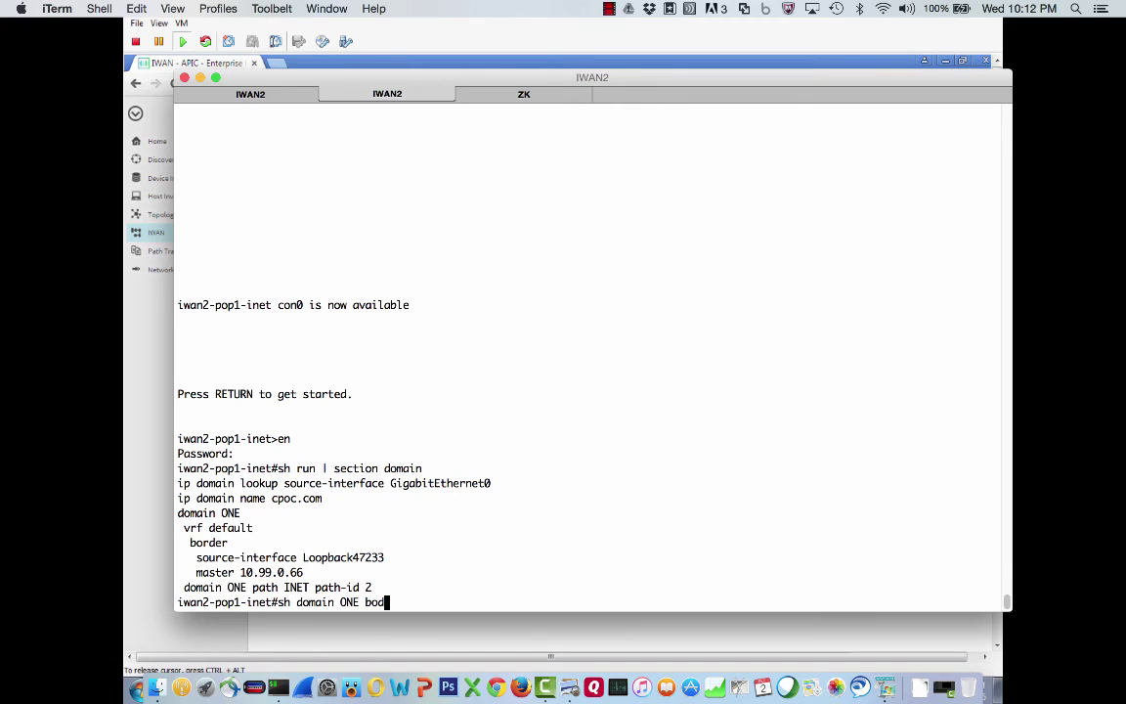
pyautogui.press('BackSpace')
pyautogui.write('rder status')
pyautogui.press('Return')
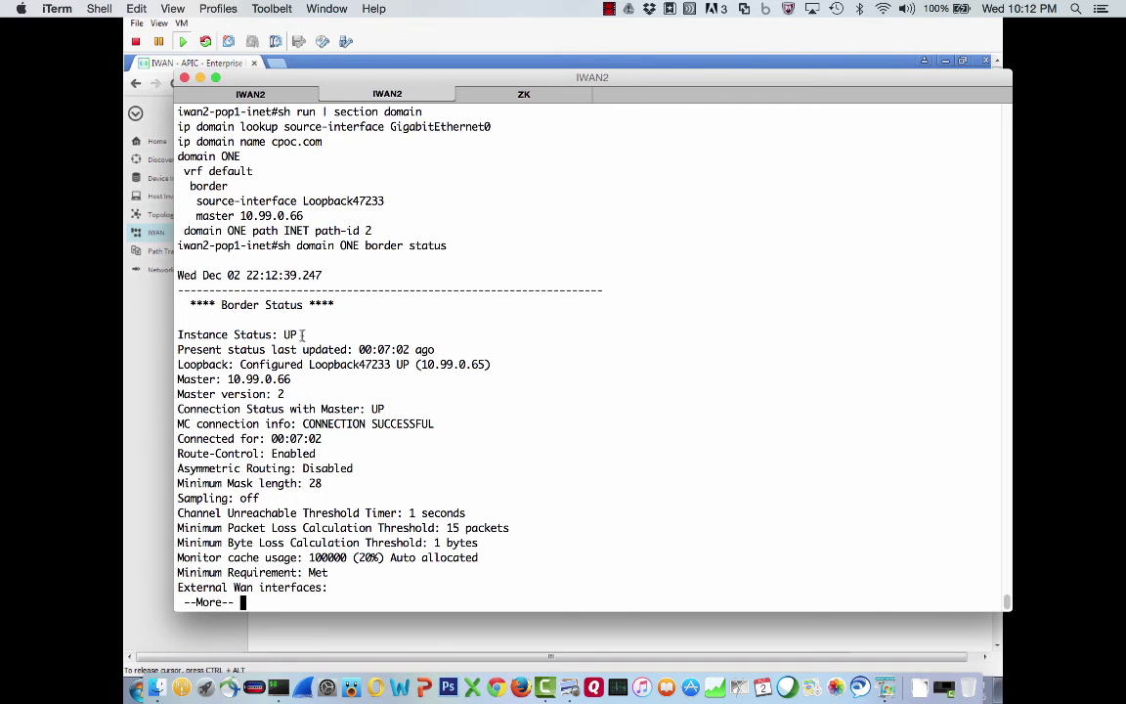
# Highlight border status UP, master 10.99.0.66 connected, minimum requirement Met, and Tunnel11
pyautogui.moveTo(302, 335); pyautogui.dragTo(266, 333)
pyautogui.moveTo(228, 379); pyautogui.dragTo(266, 394)
pyautogui.moveTo(378, 409); pyautogui.dragTo(290, 423)
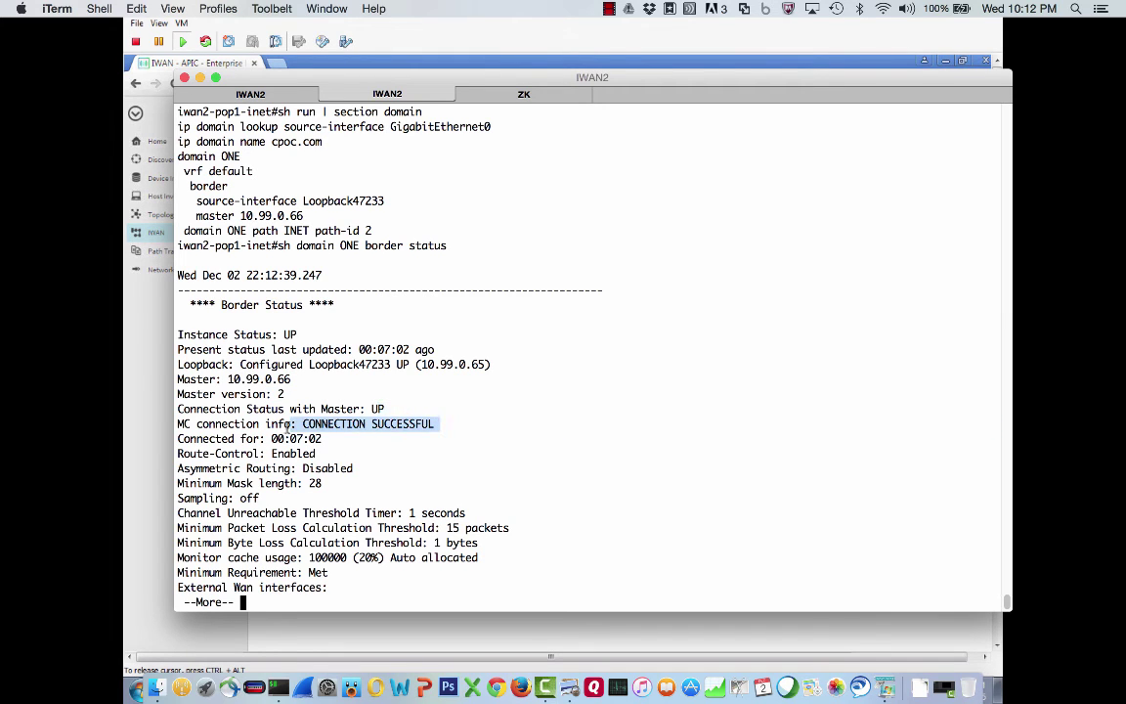
pyautogui.click(318, 484)
pyautogui.press('space')
pyautogui.moveTo(344, 455); pyautogui.dragTo(306, 454)
pyautogui.doubleClick(250, 483)
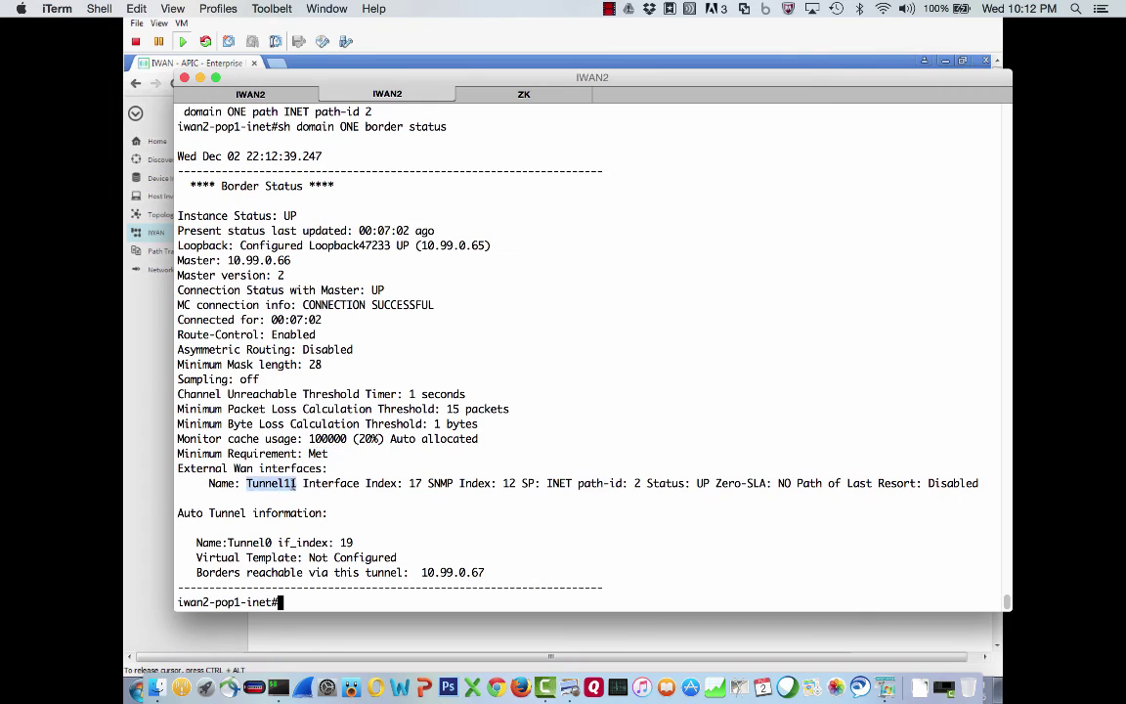
pyautogui.click(315, 524)
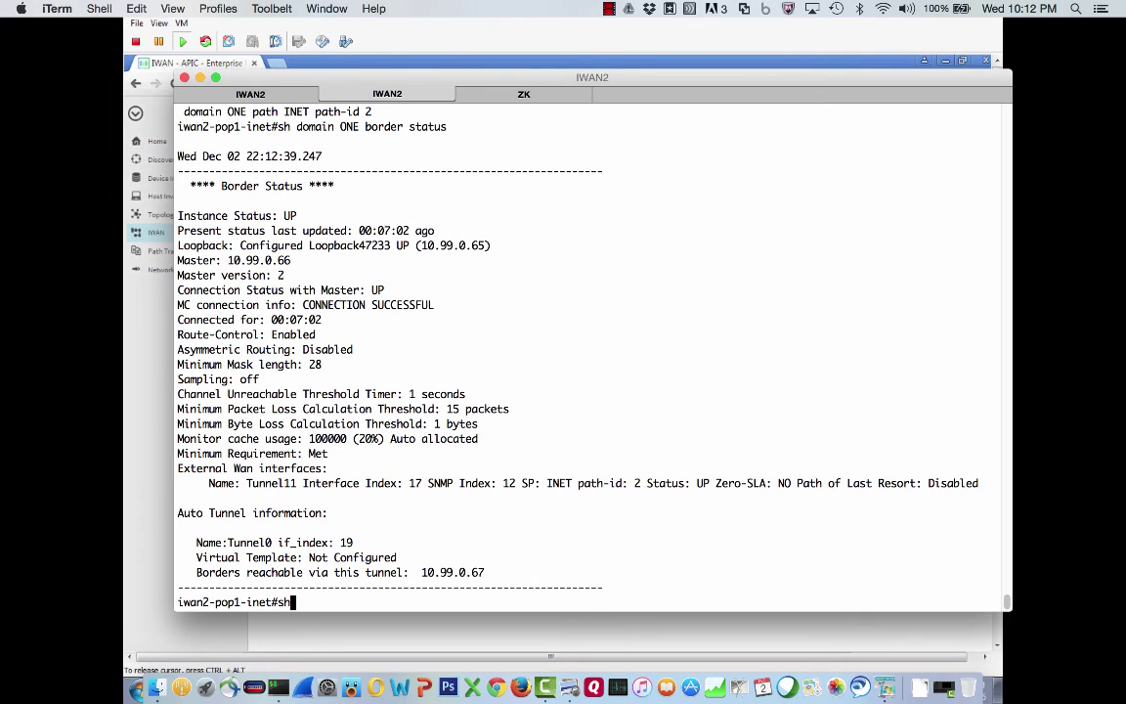
# Run 'sh vrf' and highlight VRF IWAN-TRANSPORT-2 on interface Gi0/0/5
pyautogui.write('sh ru')
pyautogui.press('BackSpace')
pyautogui.press('BackSpace')
pyautogui.press('BackSpace')
pyautogui.press('BackSpace')
pyautogui.press('BackSpace')
pyautogui.write('sh vrf')
pyautogui.press('Return')
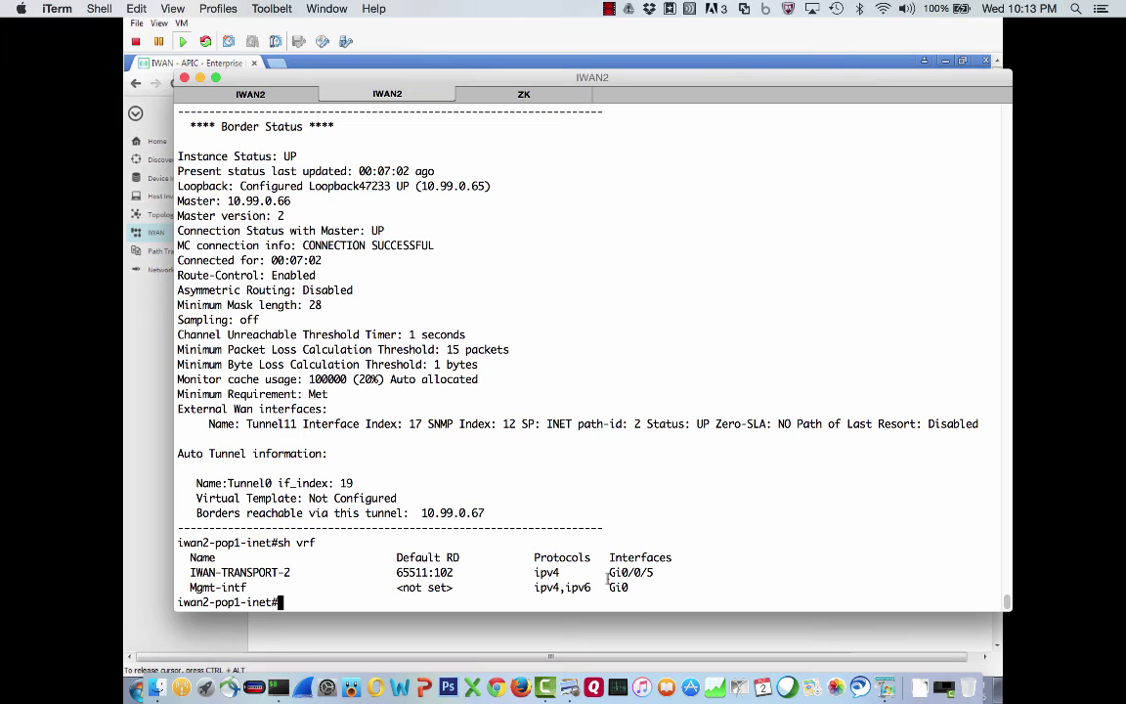
pyautogui.moveTo(609, 572); pyautogui.dragTo(654, 572)
pyautogui.moveTo(291, 571); pyautogui.dragTo(190, 571)
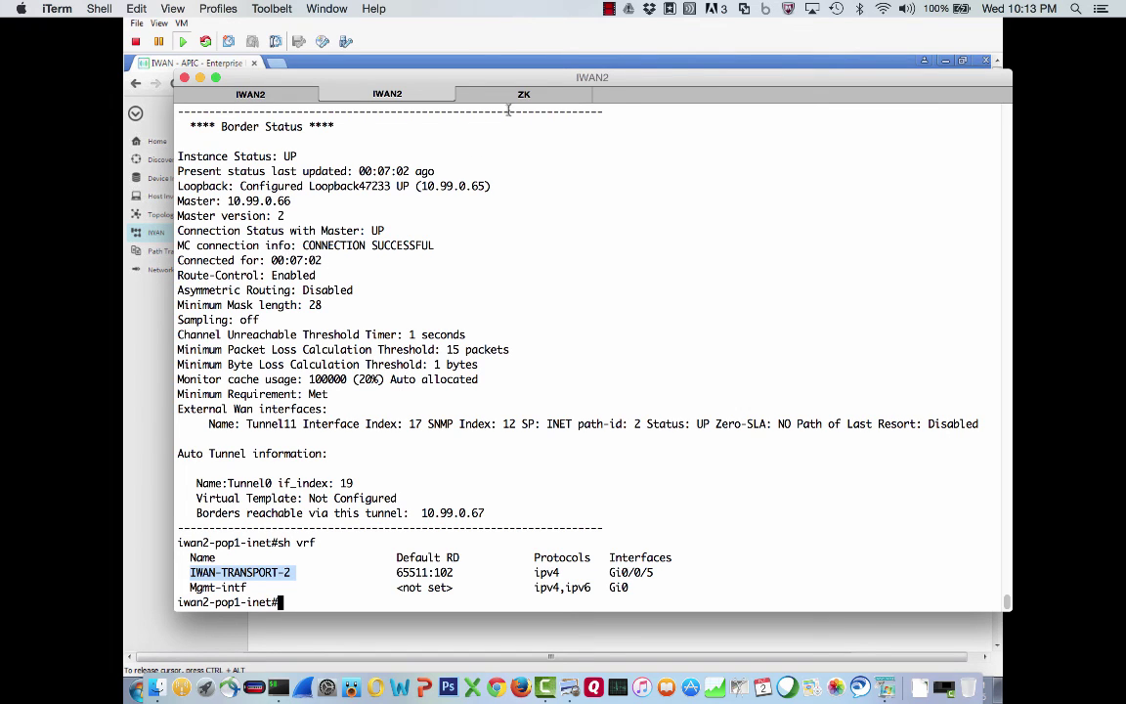
# Run 'sh domain ONE master status' on the MC, highlighting Hub, Peering Success and the collector address
pyautogui.click(506, 96)
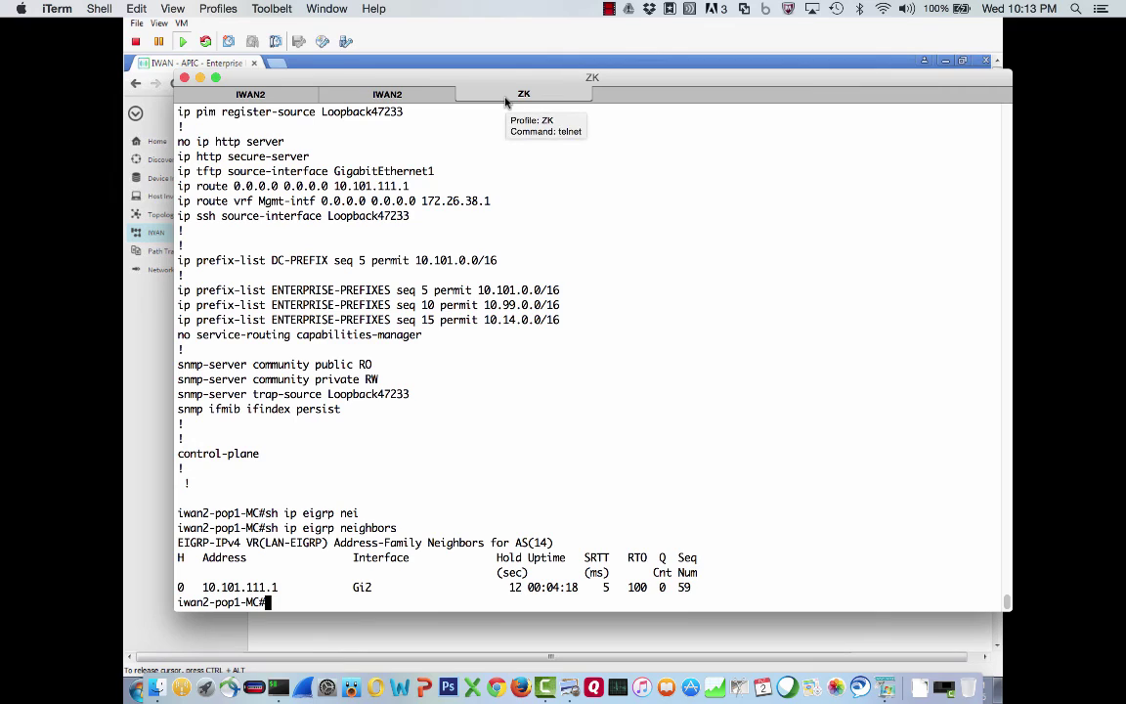
pyautogui.write('sh domain')
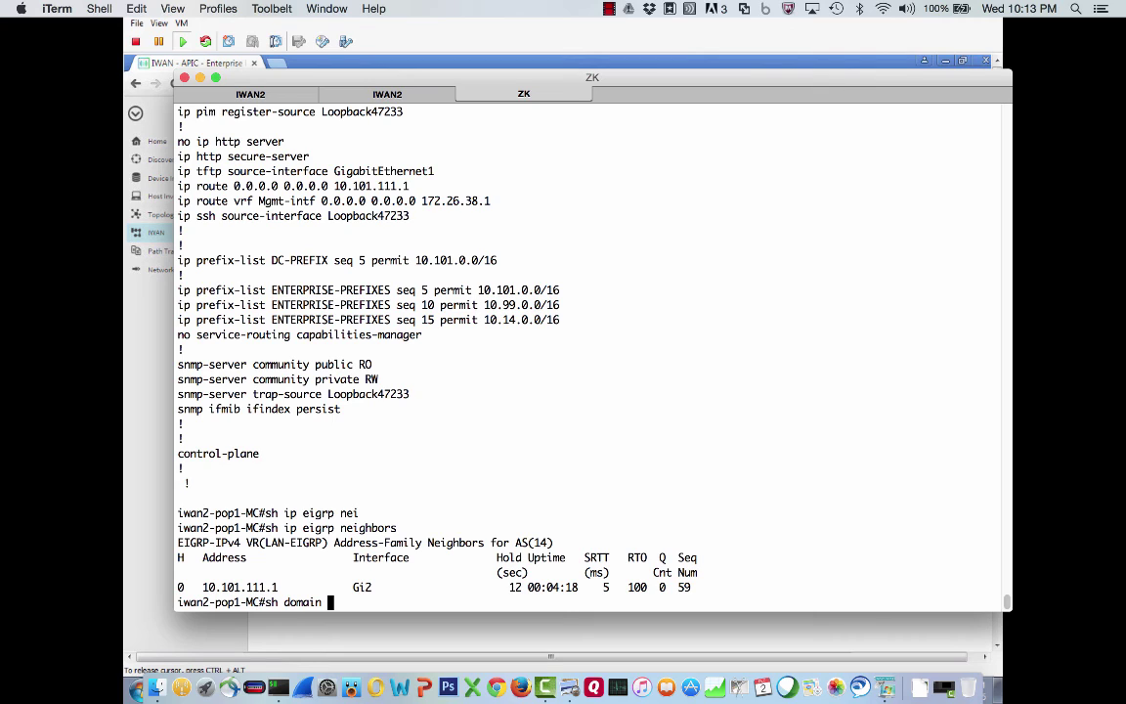
pyautogui.write(' ONE master status')
pyautogui.press('Return')
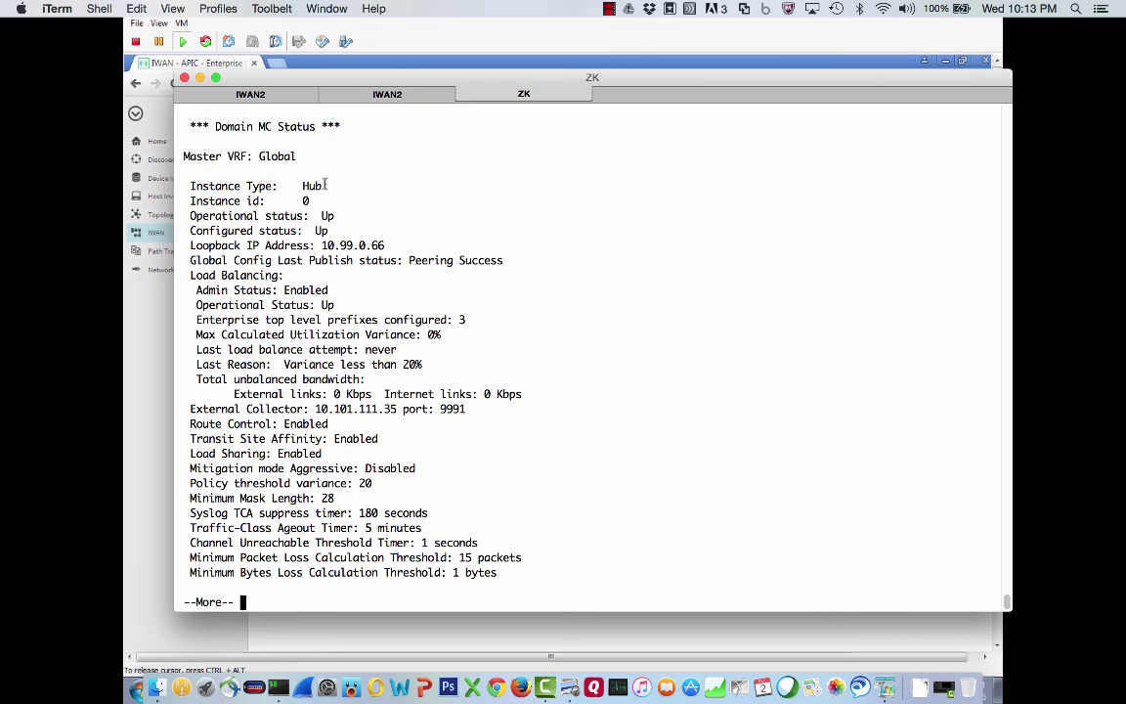
pyautogui.moveTo(322, 185); pyautogui.dragTo(303, 231)
pyautogui.click(339, 230)
pyautogui.moveTo(185, 262); pyautogui.dragTo(502, 261)
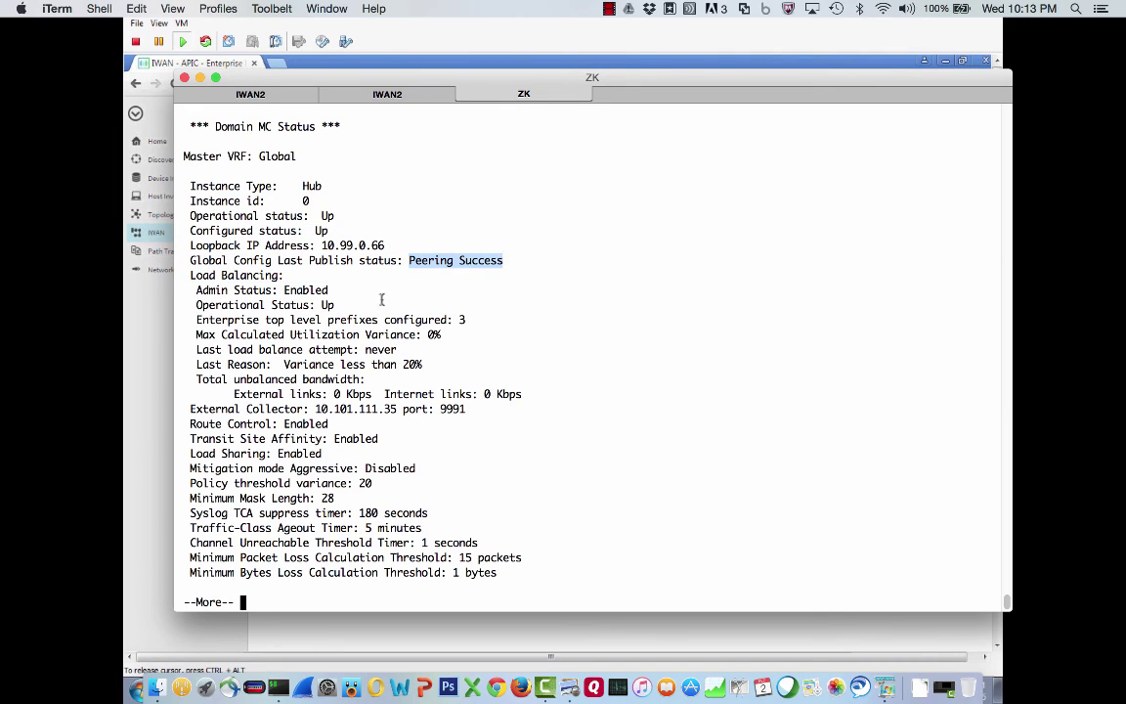
pyautogui.moveTo(190, 275); pyautogui.dragTo(283, 275)
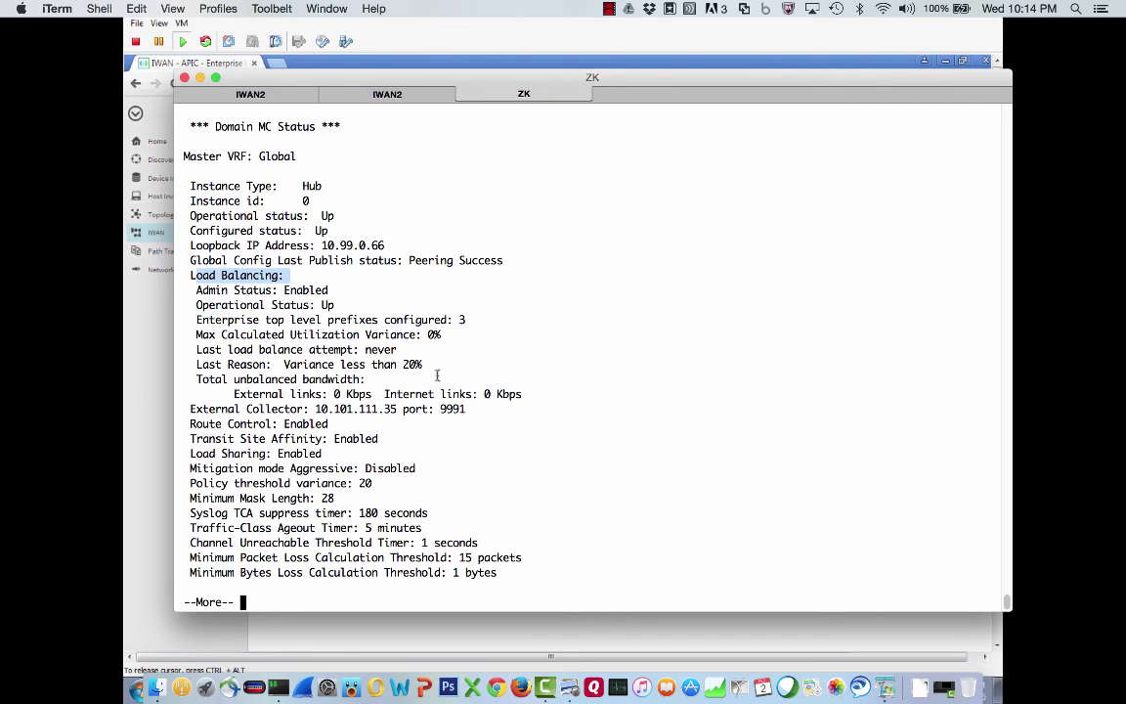
pyautogui.moveTo(313, 409); pyautogui.dragTo(463, 412)
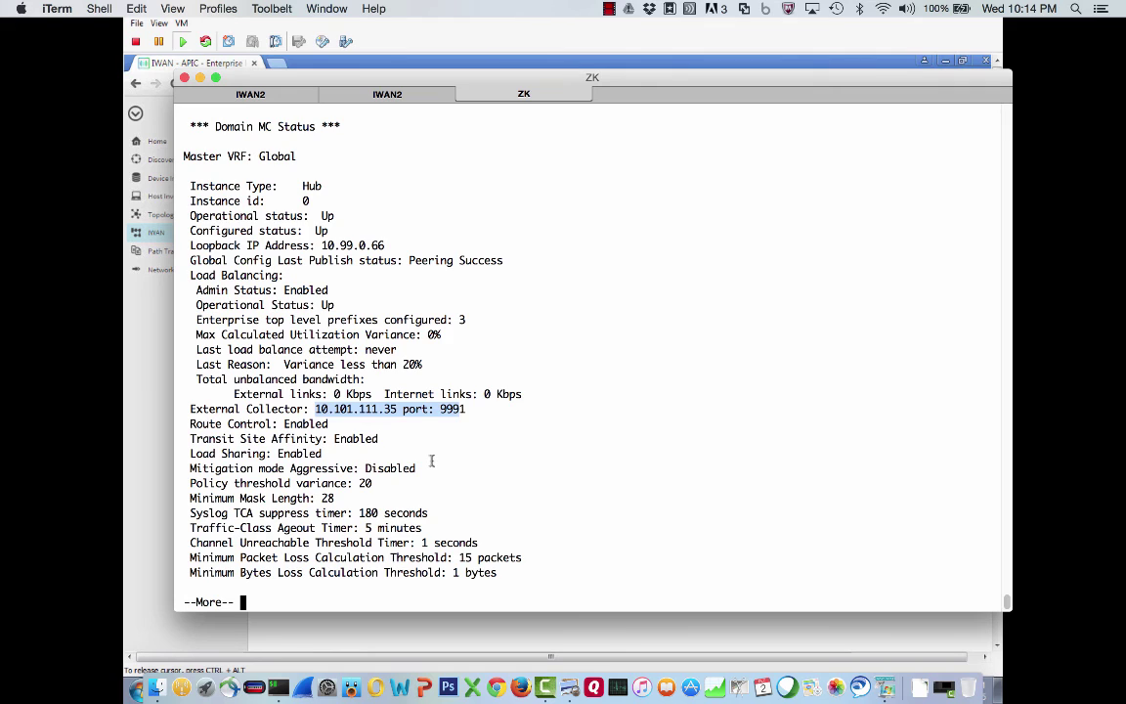
# Widen the window and highlight borders 10.99.0.65 (Tunnel11, INET) and 10.99.0.67 (Tunnel10, MPLS)
pyautogui.press('space')
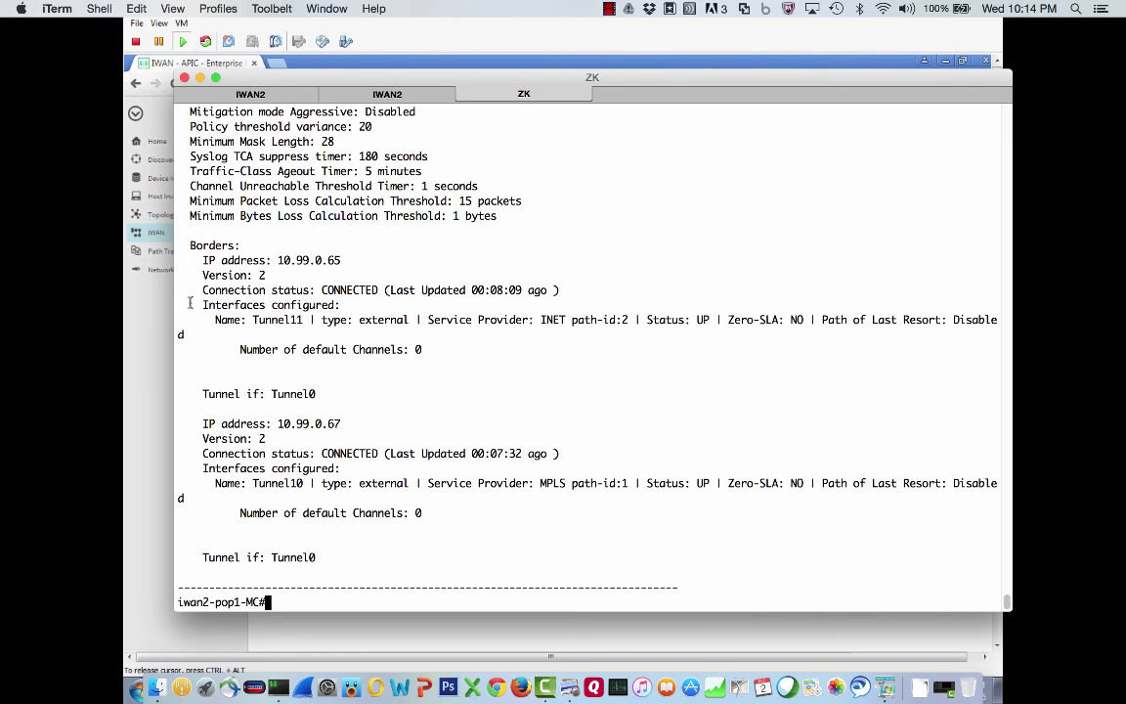
pyautogui.moveTo(175, 298); pyautogui.dragTo(107, 300)
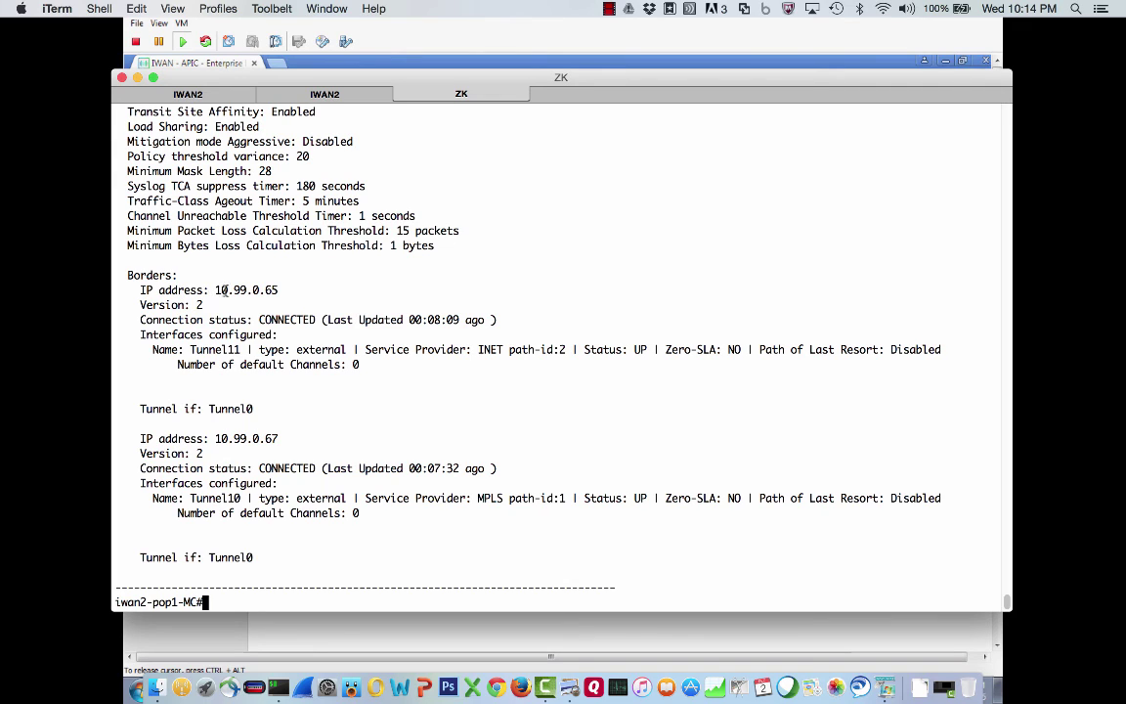
pyautogui.moveTo(215, 291); pyautogui.dragTo(278, 290)
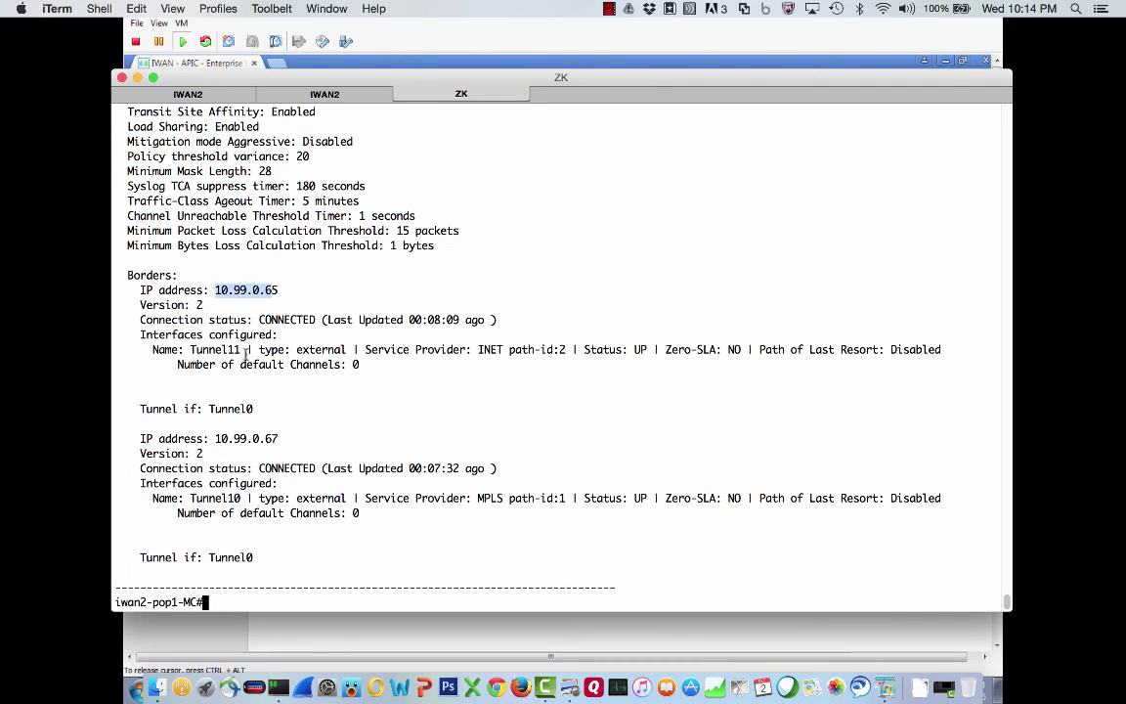
pyautogui.moveTo(240, 349); pyautogui.dragTo(184, 350)
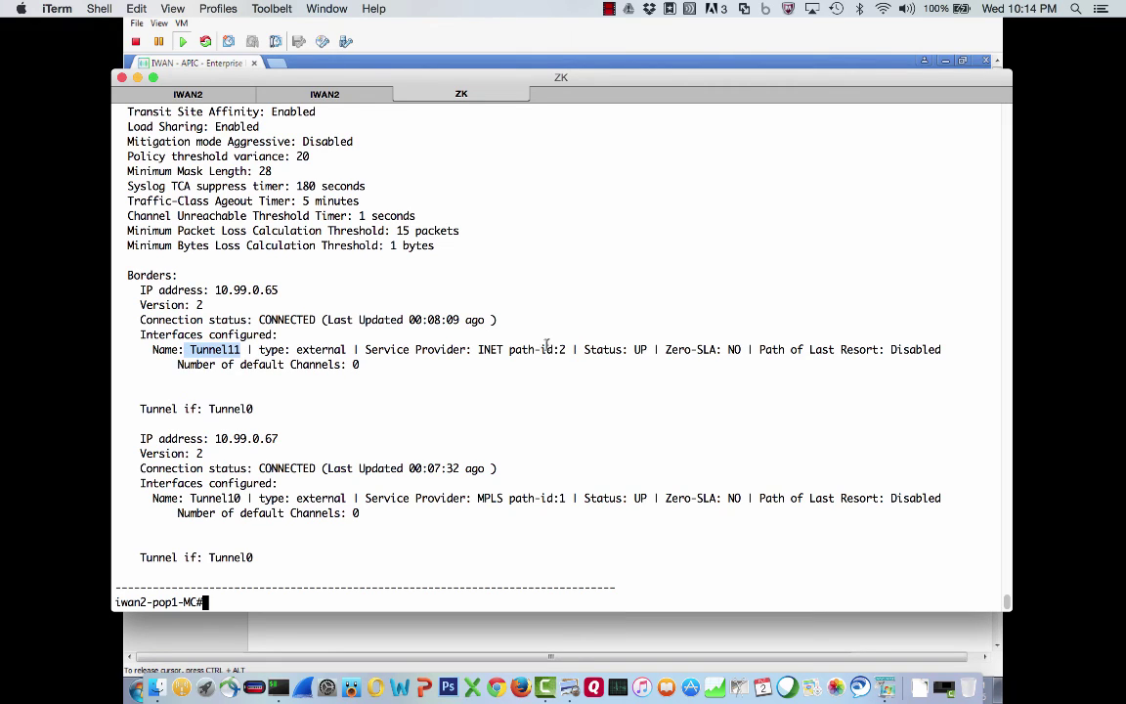
pyautogui.moveTo(477, 349); pyautogui.dragTo(503, 349)
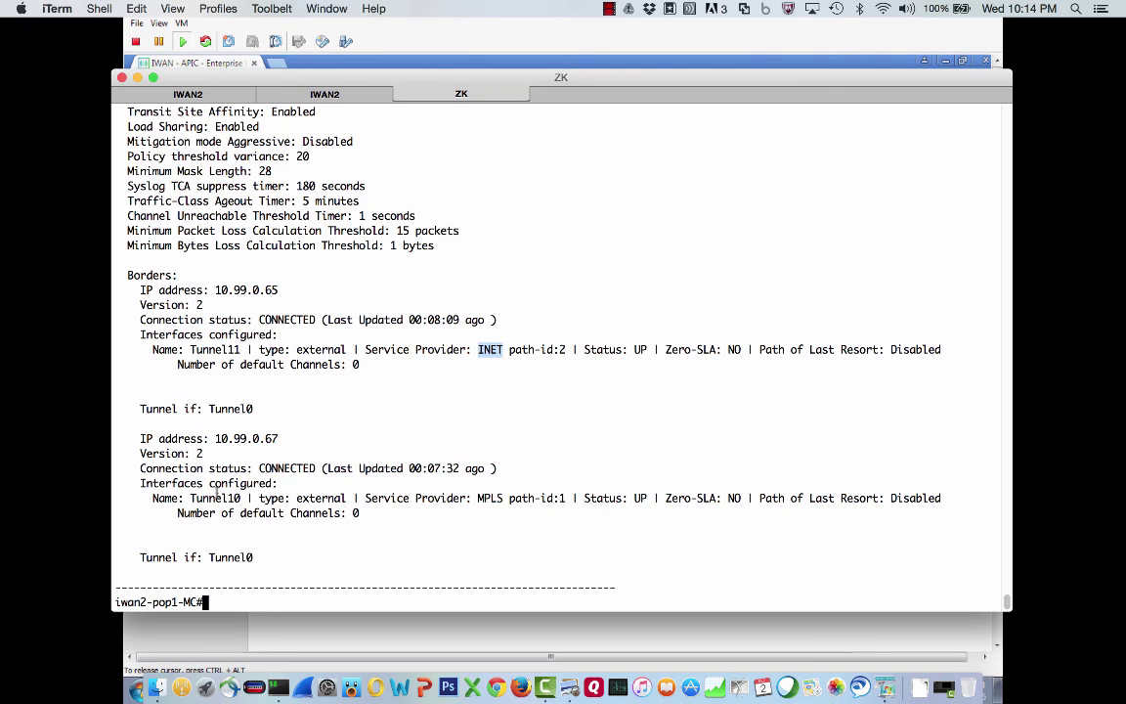
pyautogui.moveTo(190, 497); pyautogui.dragTo(244, 495)
pyautogui.moveTo(280, 439); pyautogui.dragTo(212, 442)
pyautogui.click(279, 513)
# Run 'sh domain ONE master exits', correcting the initially rejected command
pyautogui.write('sh')
pyautogui.press('Up')
pyautogui.press('BackSpace')
pyautogui.press('BackSpace')
pyautogui.press('BackSpace')
pyautogui.press('BackSpace')
pyautogui.press('BackSpace')
pyautogui.press('BackSpace')
pyautogui.press('BackSpace')
pyautogui.press('BackSpace')
pyautogui.press('BackSpace')
pyautogui.press('BackSpace')
pyautogui.press('BackSpace')
pyautogui.press('BackSpace')
pyautogui.press('BackSpace')
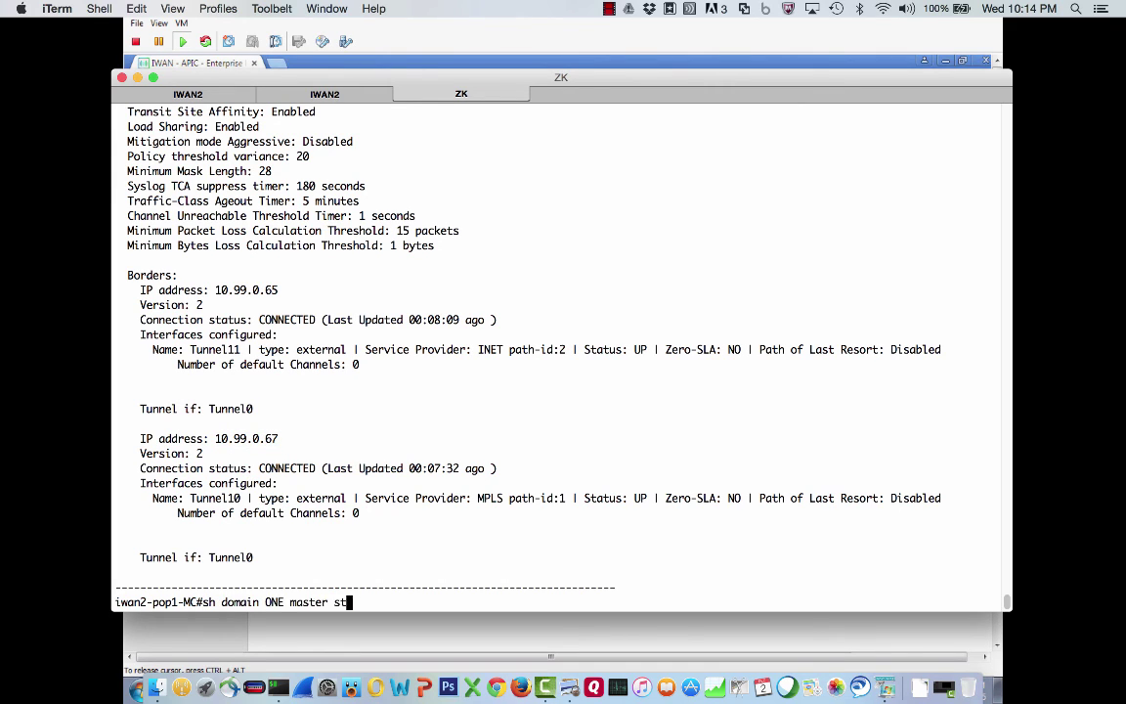
pyautogui.write('exits')
pyautogui.press('Return')
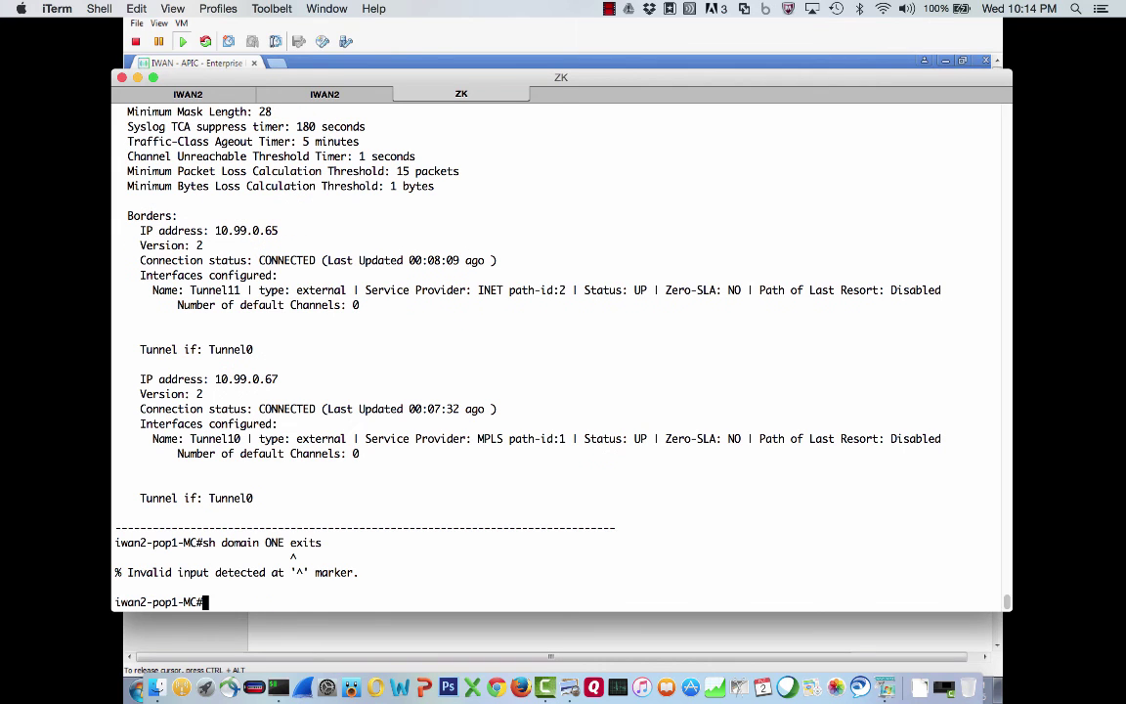
pyautogui.press('Up')
pyautogui.press('BackSpace')
pyautogui.press('BackSpace')
pyautogui.press('BackSpace')
pyautogui.press('BackSpace')
pyautogui.press('BackSpace')
pyautogui.write('master ex')
pyautogui.press('Tab')
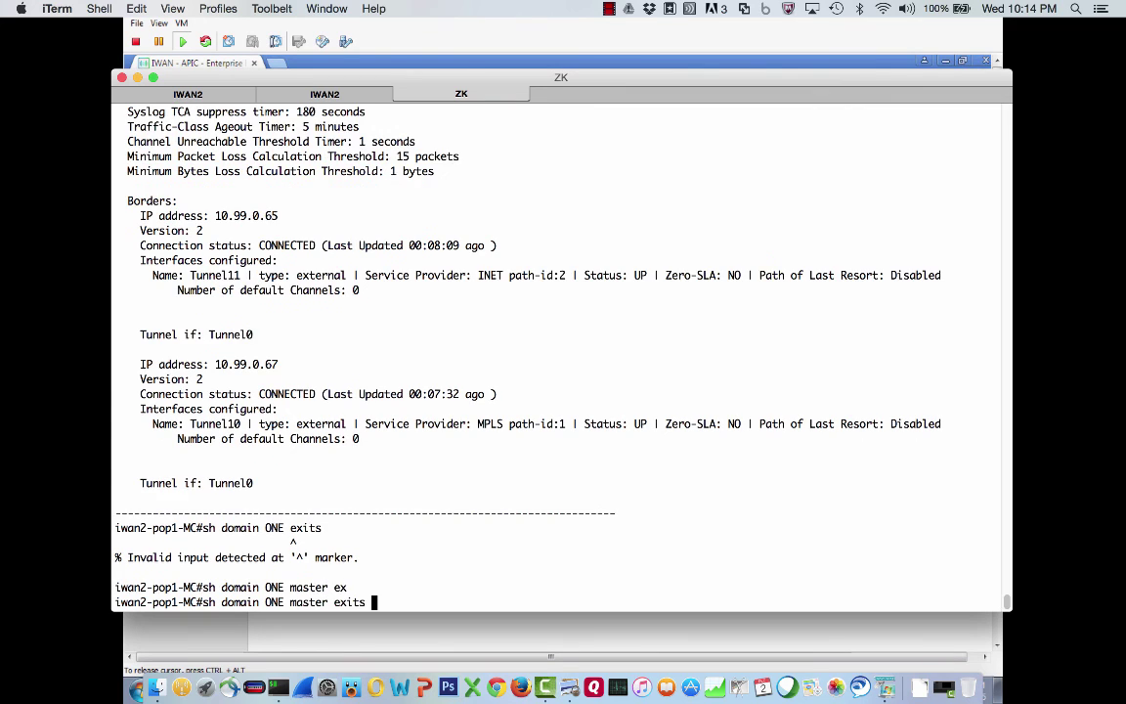
pyautogui.press('Return')
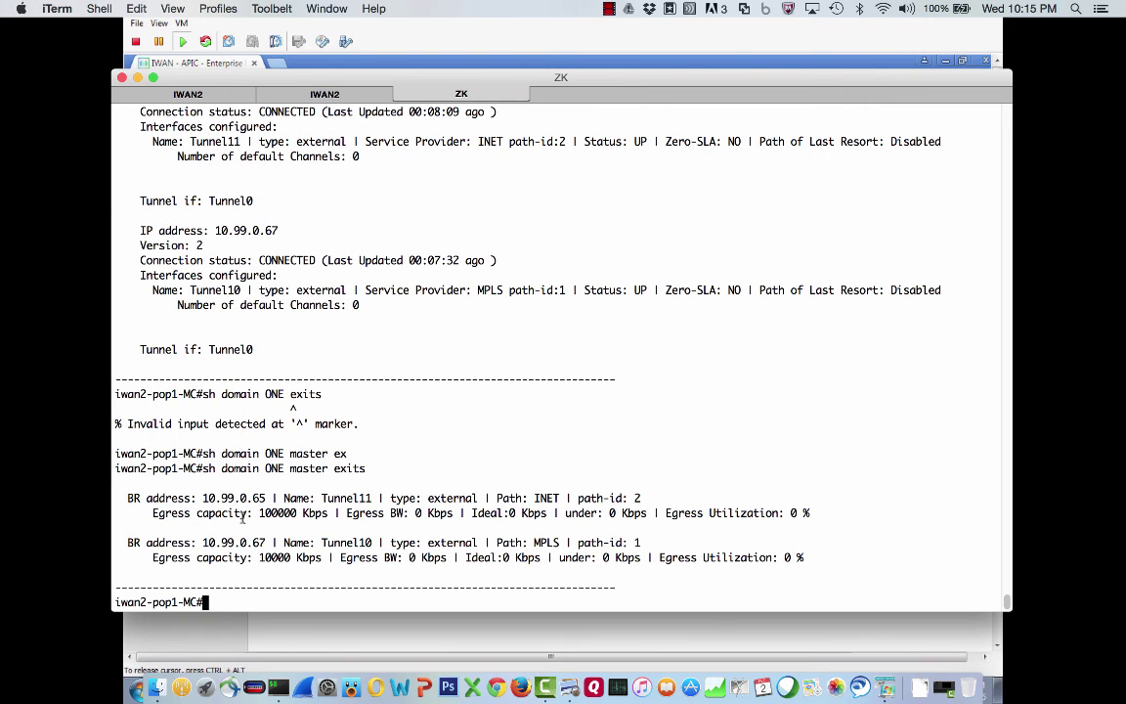
# Highlight the MPLS Tunnel10 and INET Tunnel11 exits and Tunnel10's 0% egress utilization
pyautogui.moveTo(498, 542); pyautogui.dragTo(559, 541)
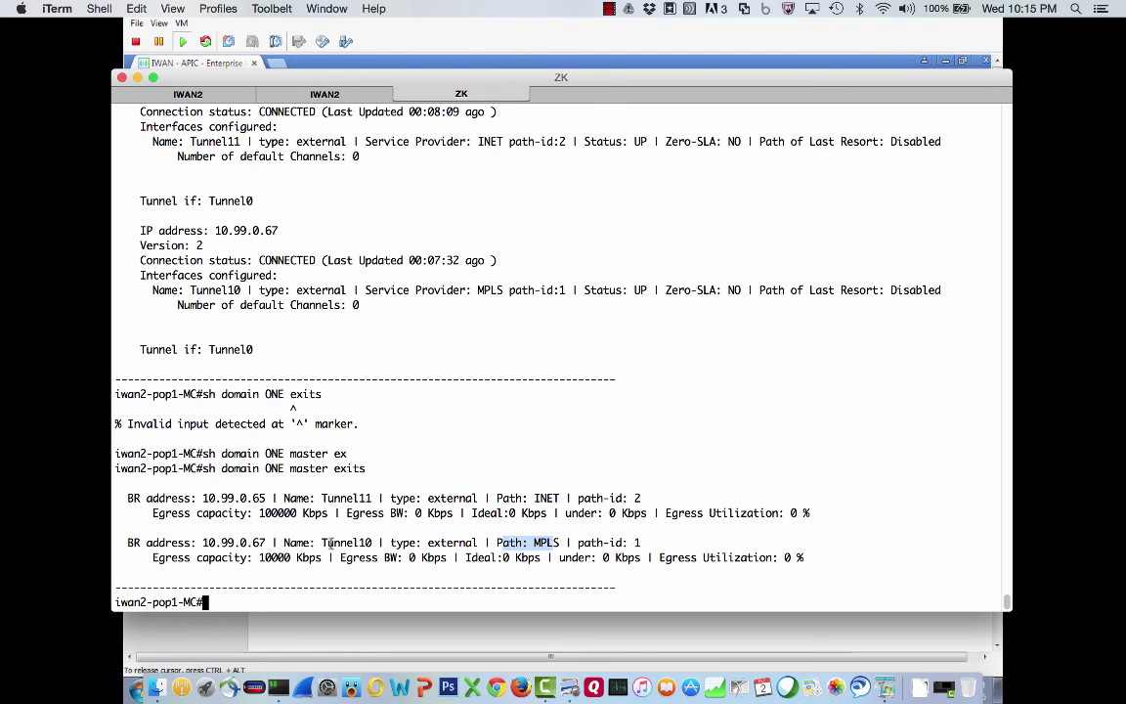
pyautogui.doubleClick(538, 498)
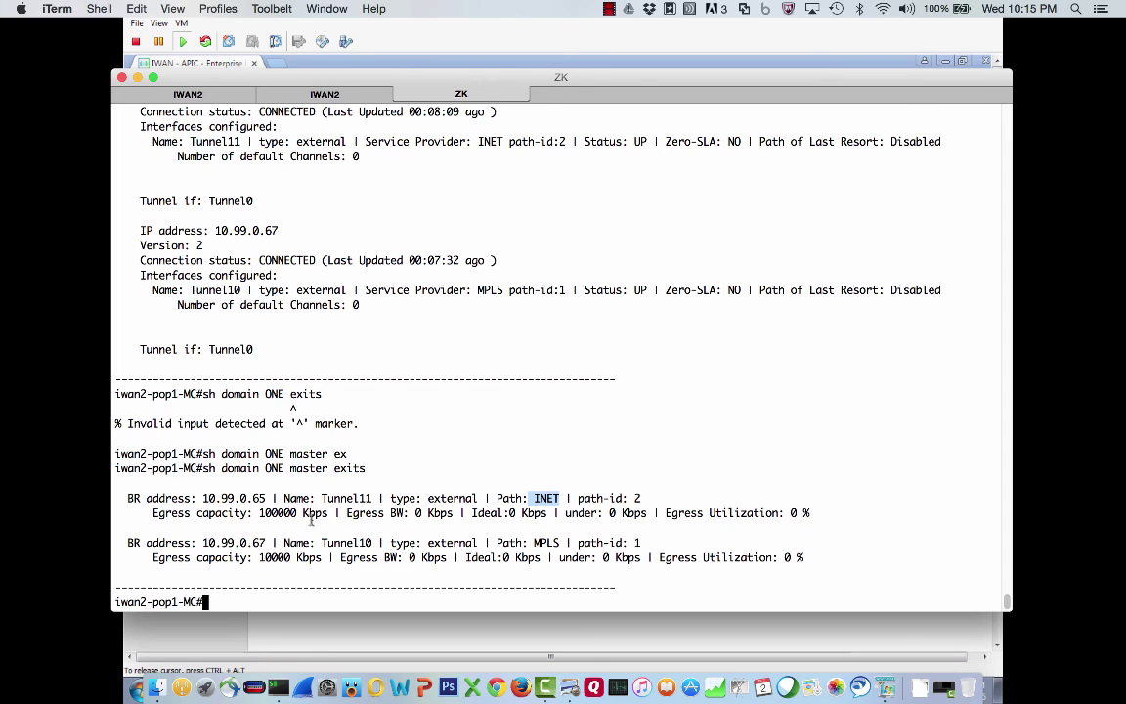
pyautogui.moveTo(661, 557); pyautogui.dragTo(787, 558)
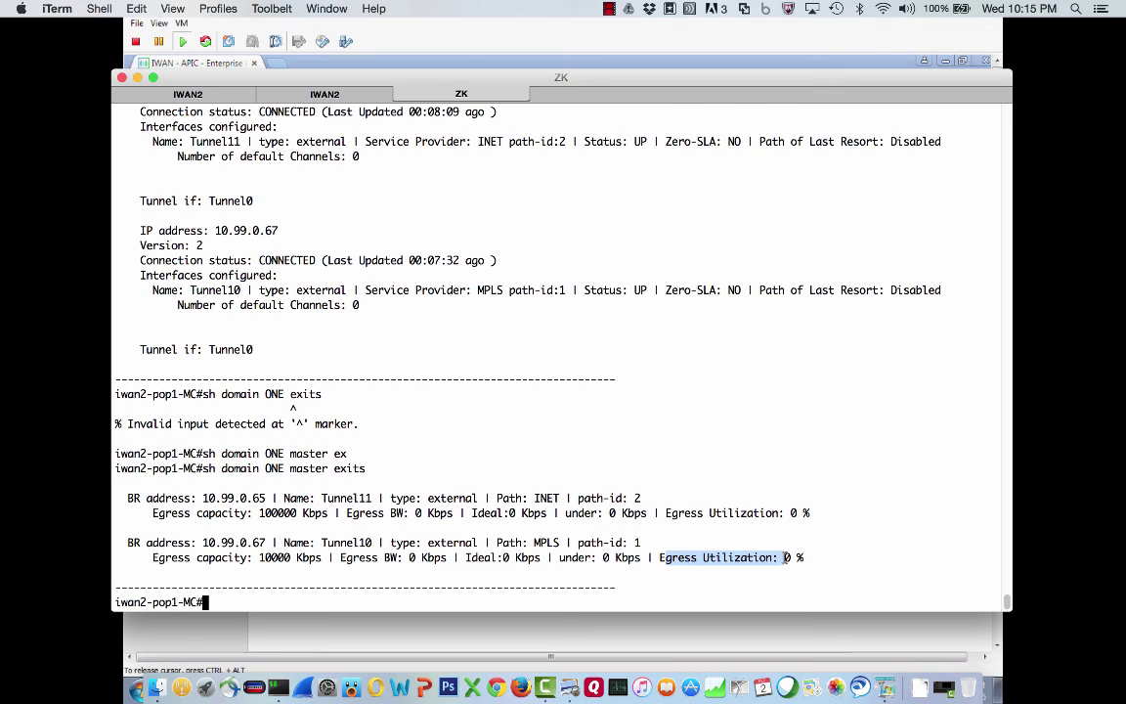
pyautogui.press('super+Tab')
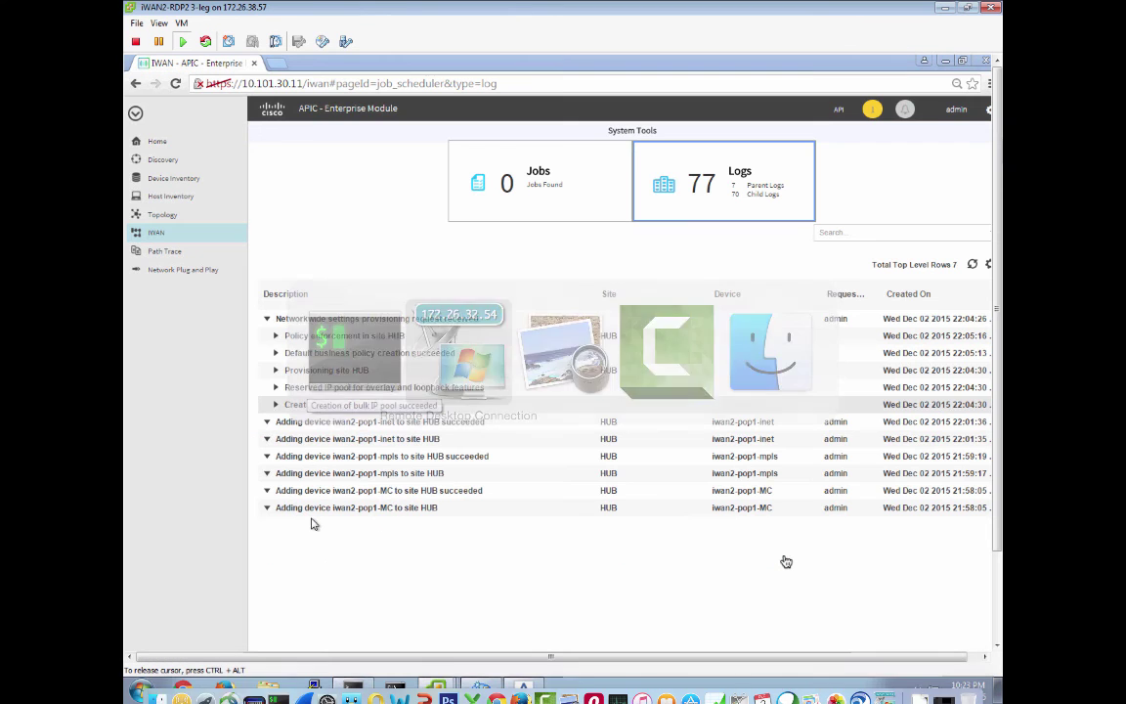
# Open the IWAN dashboard: hub site ready, 1 provisioned, 0 in progress, 0 failed
pyautogui.click(153, 233)
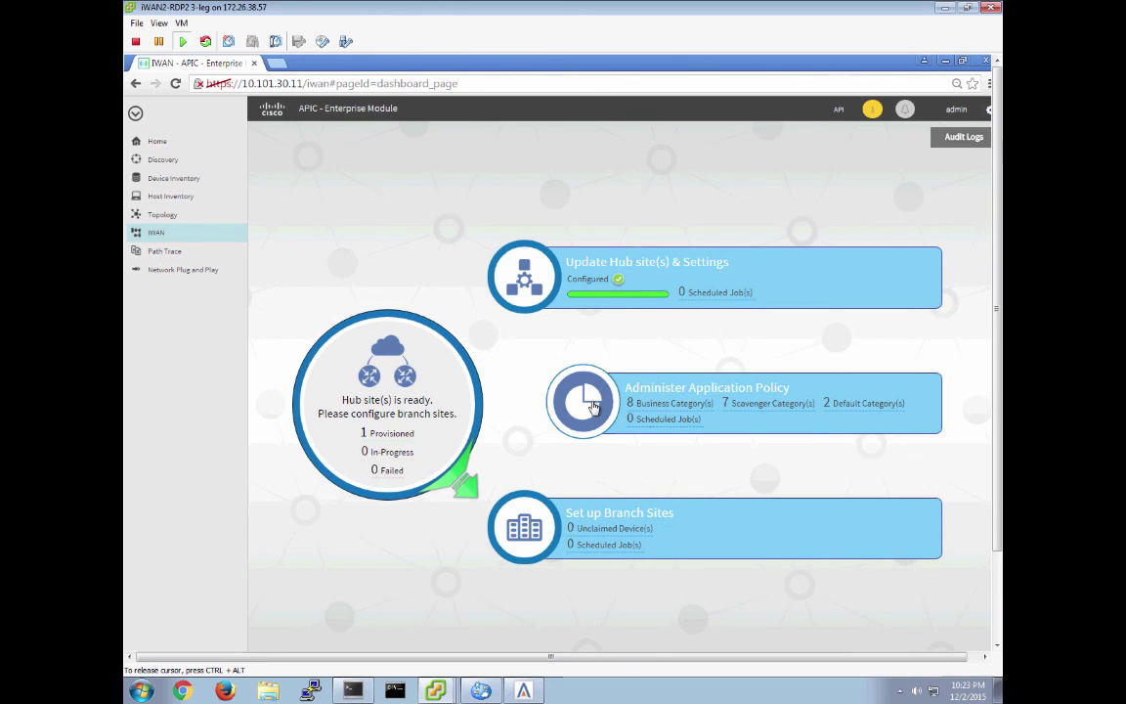
# Open Application Policy administration from the IWAN dashboard to list application categories
pyautogui.click(590, 404)
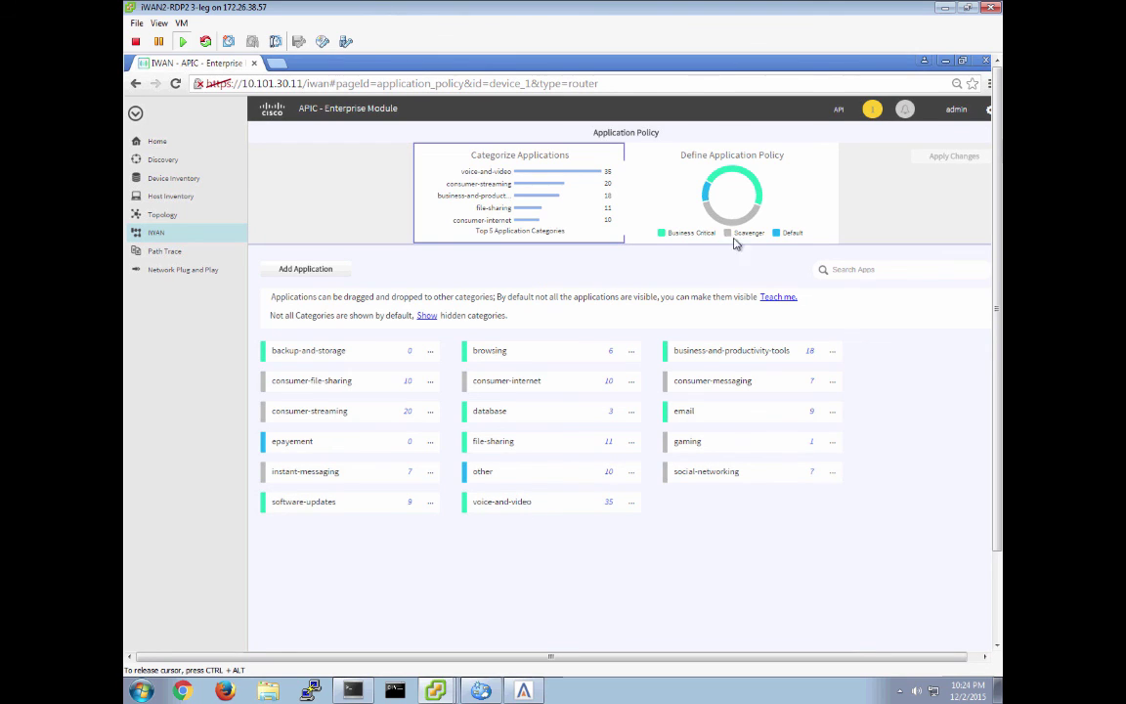
# Show applications grouped into Business Critical, Scavenger and Default policy columns
pyautogui.click(754, 185)
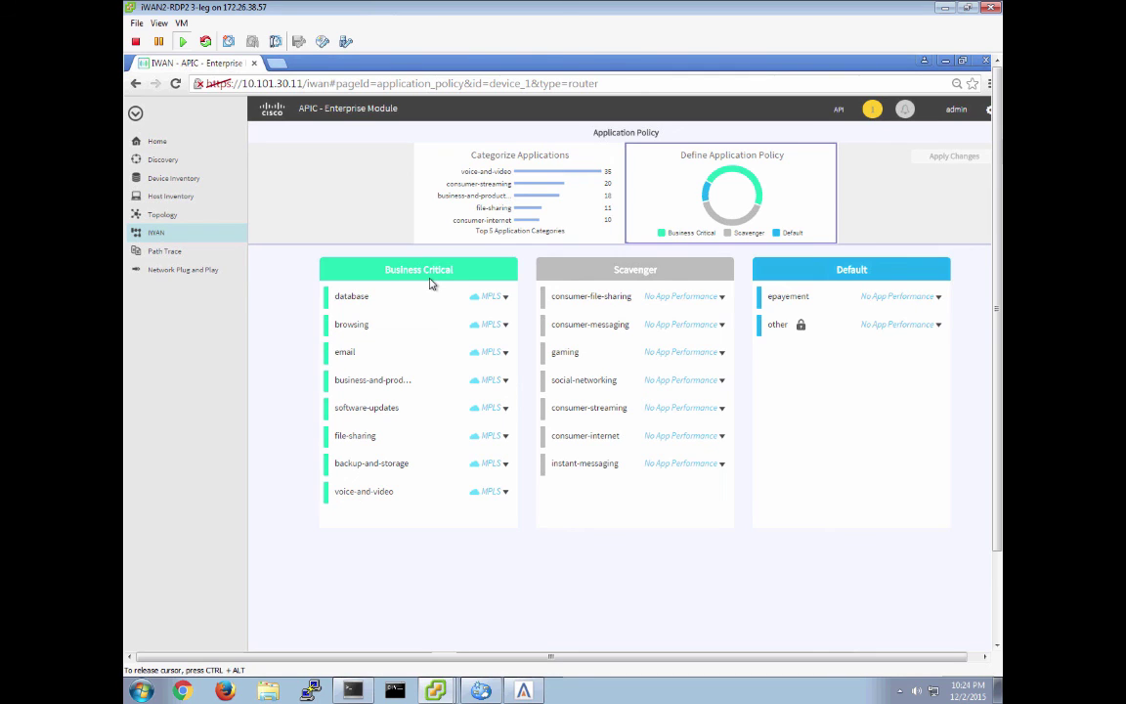
# Review voice-and-video's MPLS-then-INET path and instant-messaging settings unchanged, then return to IWAN and the hub diagram
pyautogui.click(505, 491)
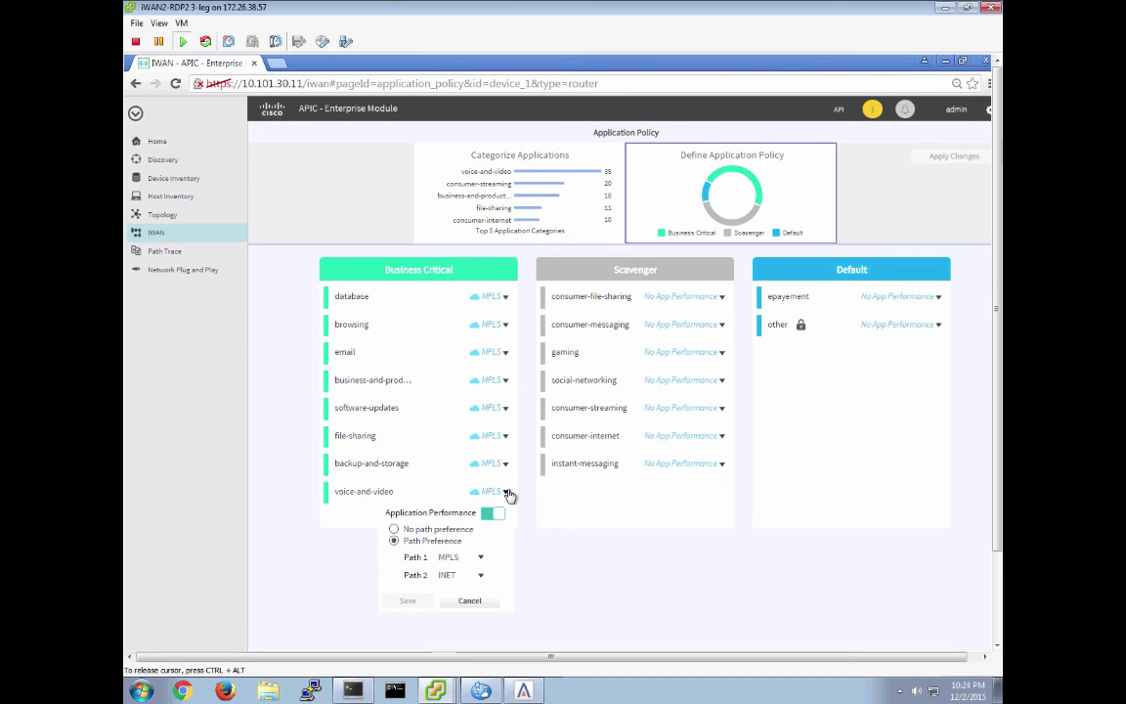
pyautogui.click(469, 601)
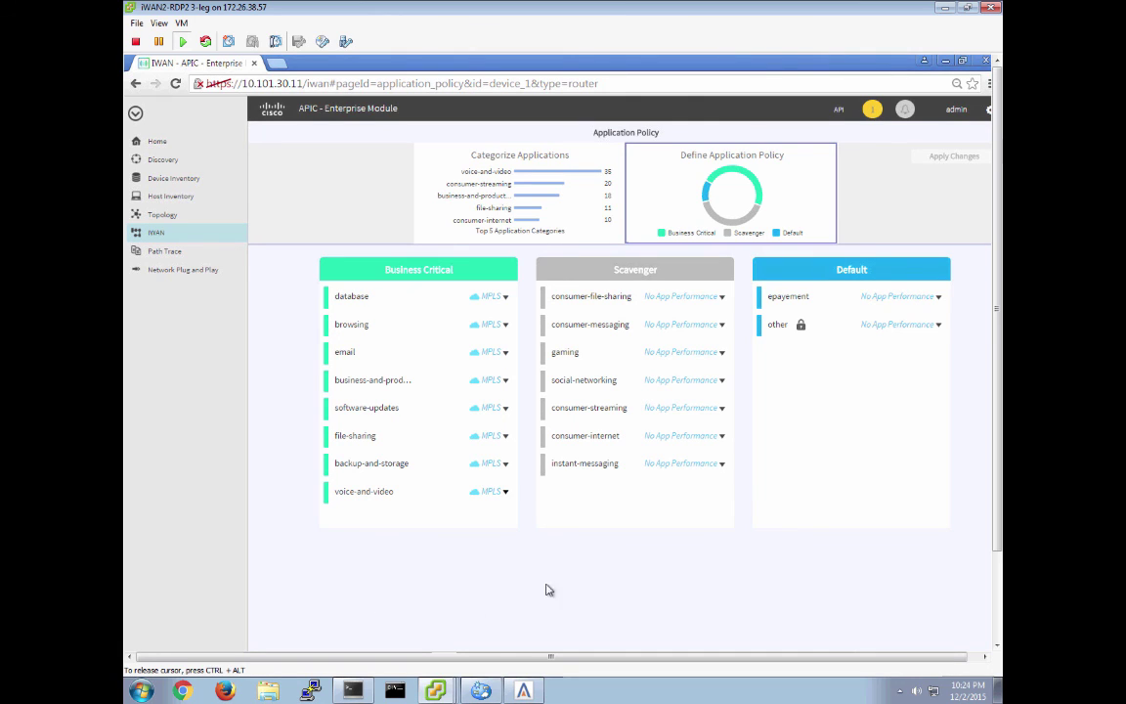
pyautogui.click(681, 463)
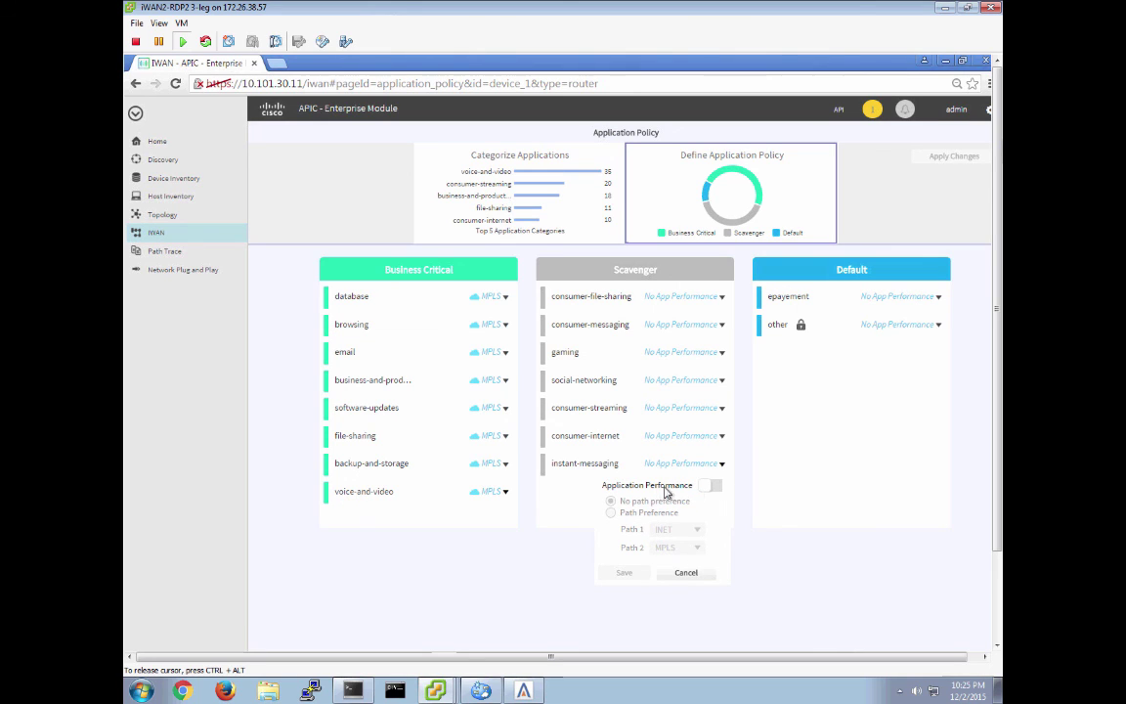
pyautogui.click(497, 493)
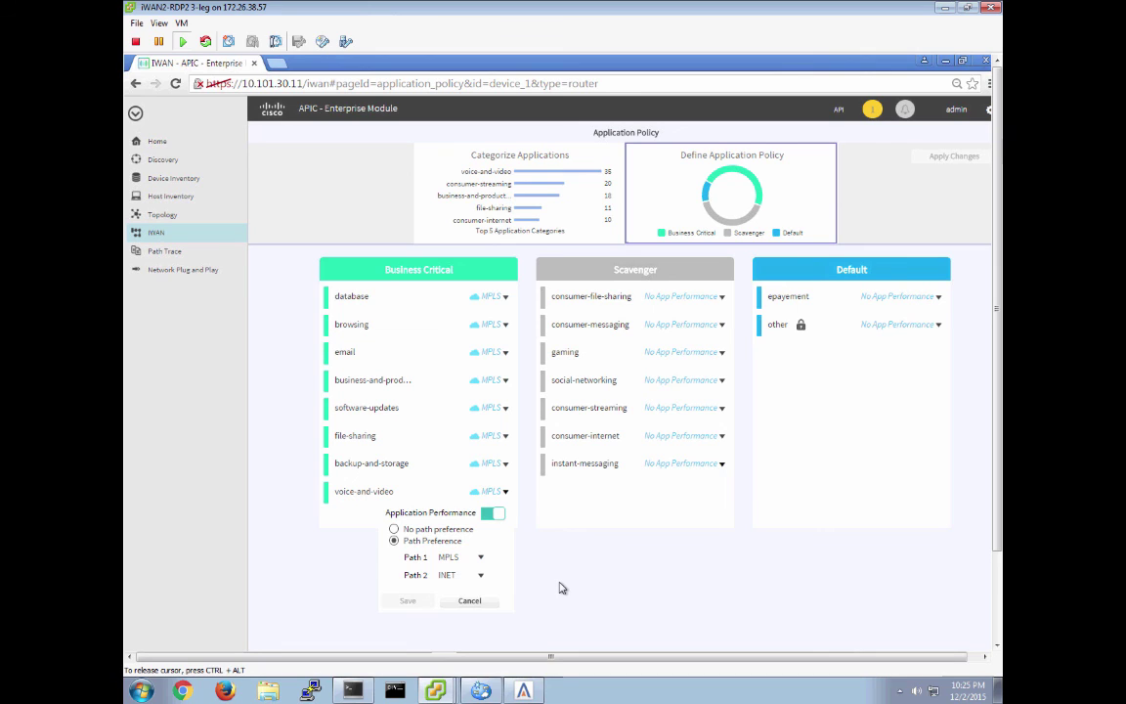
pyautogui.click(468, 601)
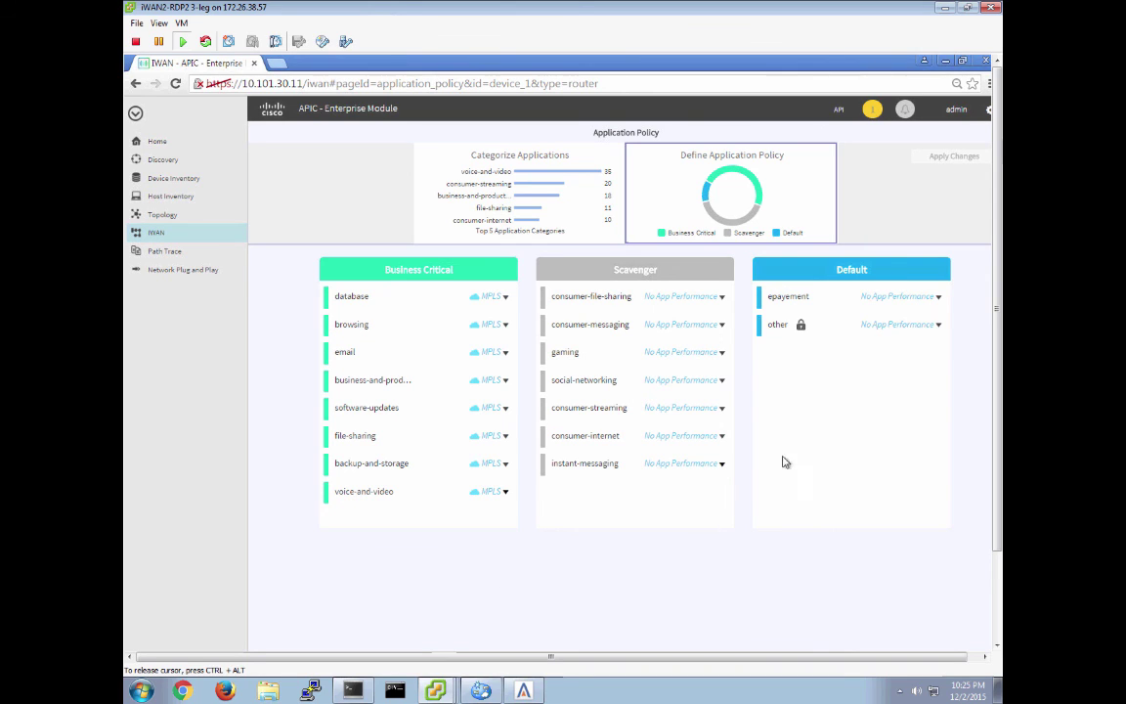
pyautogui.click(157, 234)
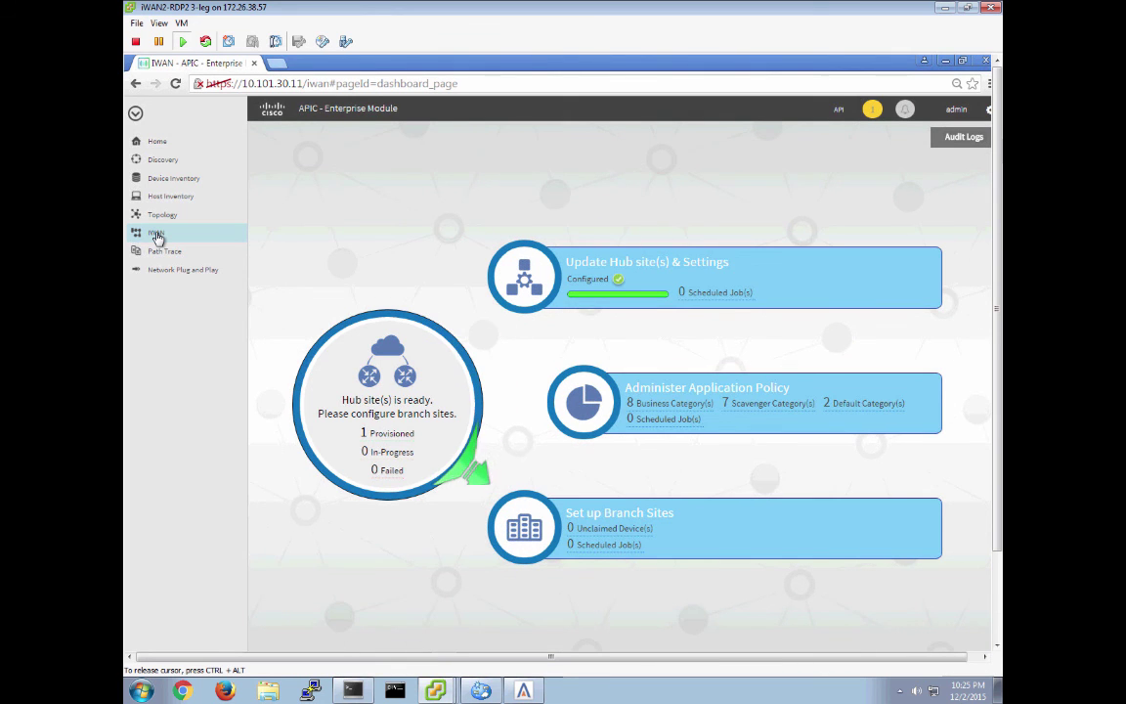
pyautogui.press('super+Tab')
pyautogui.press('super+Tab')
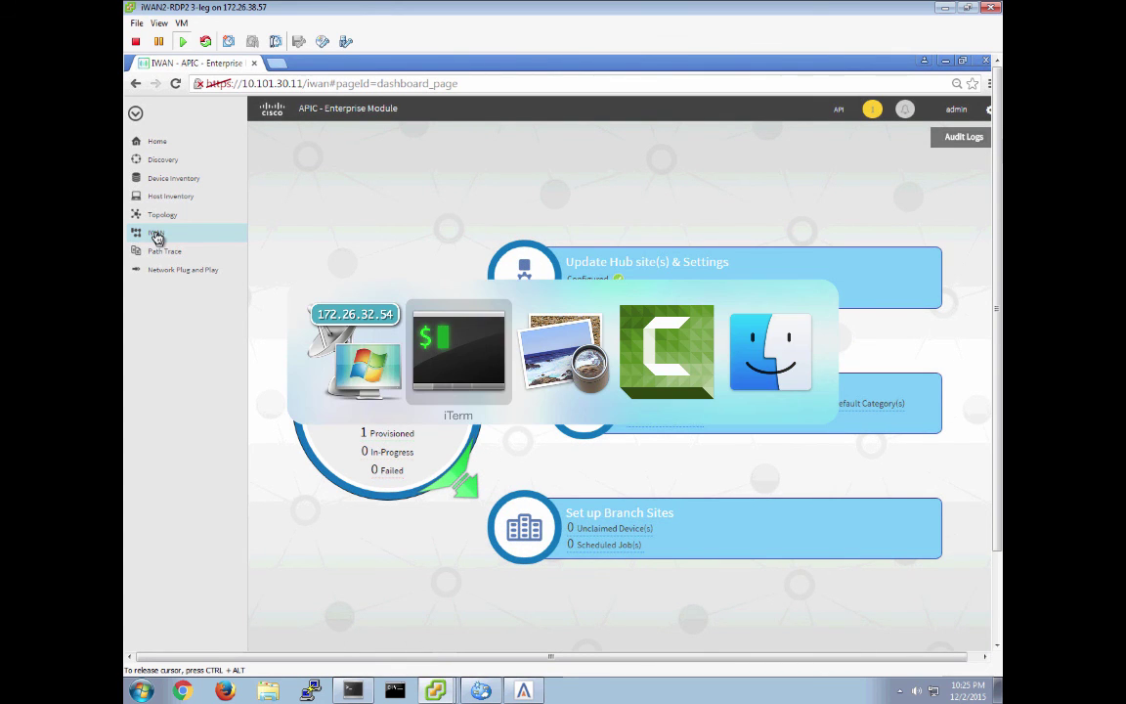